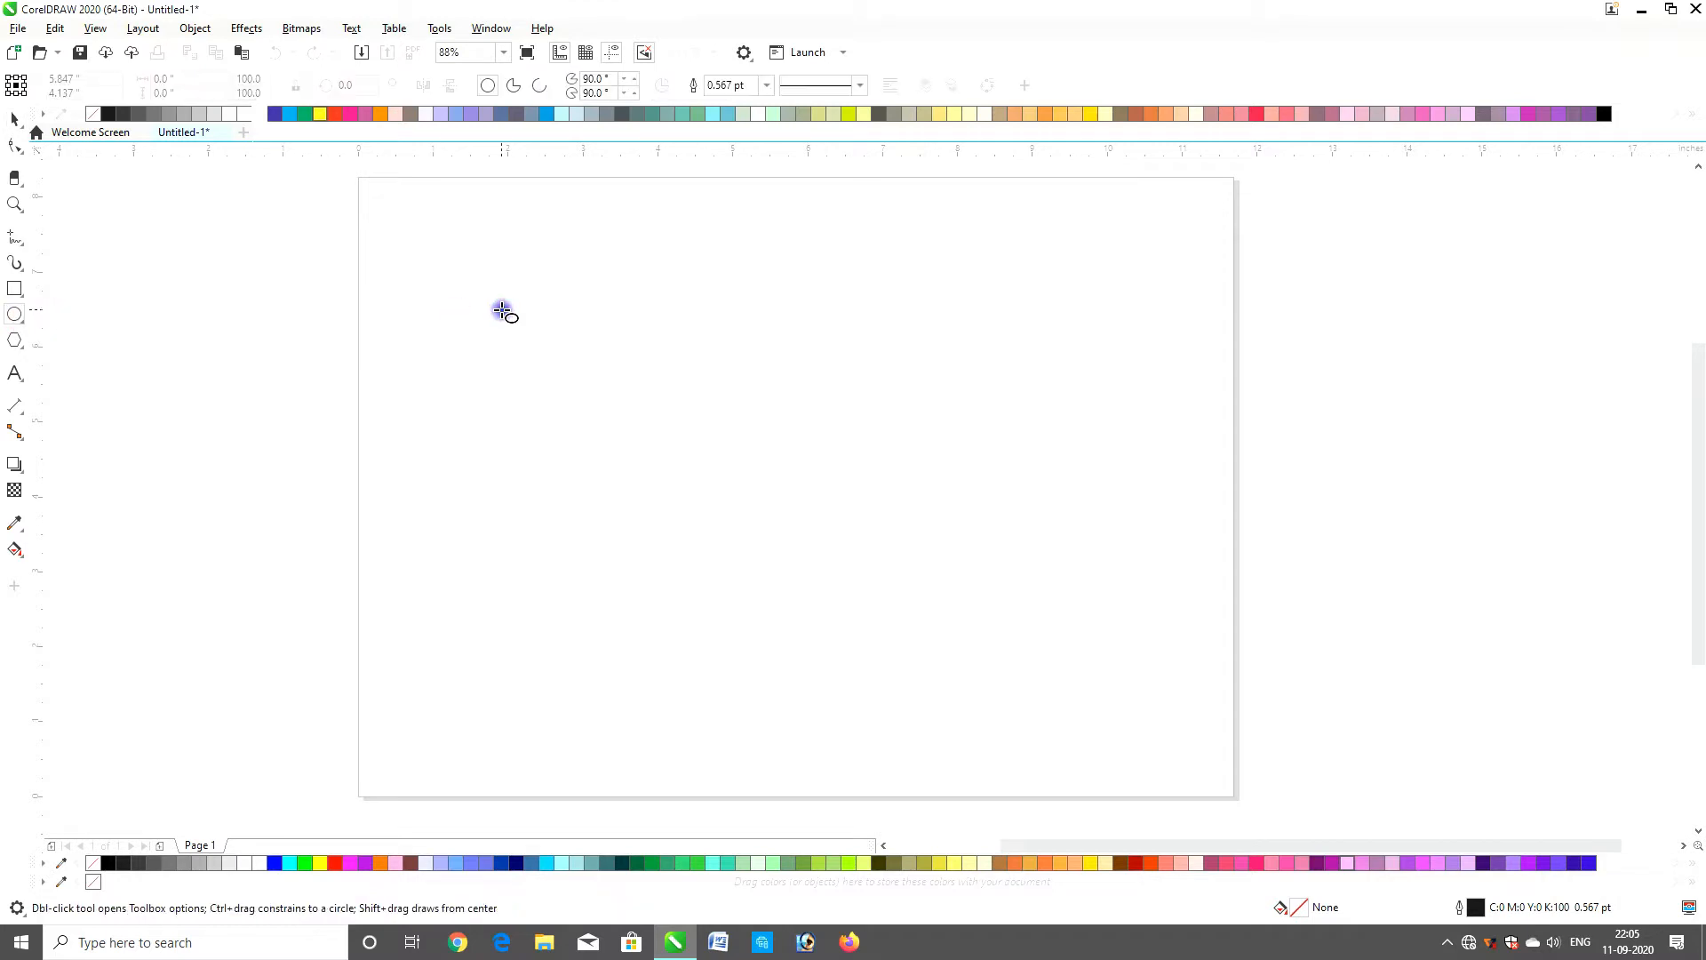
Draw a circle about 4.77 in wide near the page's middle and add a smaller concentric copy inside it
mouse_move(497, 255)
left_mouse_down()
mouse_move(648, 361)
mouse_move(860, 560)
left_mouse_up()
key("space")
left_click_drag(720, 472, 783, 533)
left_click_drag(920, 311, 903, 336)
left_click(960, 335)
Combine the two circles into one ring and move it slightly up and to the right
left_click_drag(438, 259, 1010, 708)
left_click(484, 84)
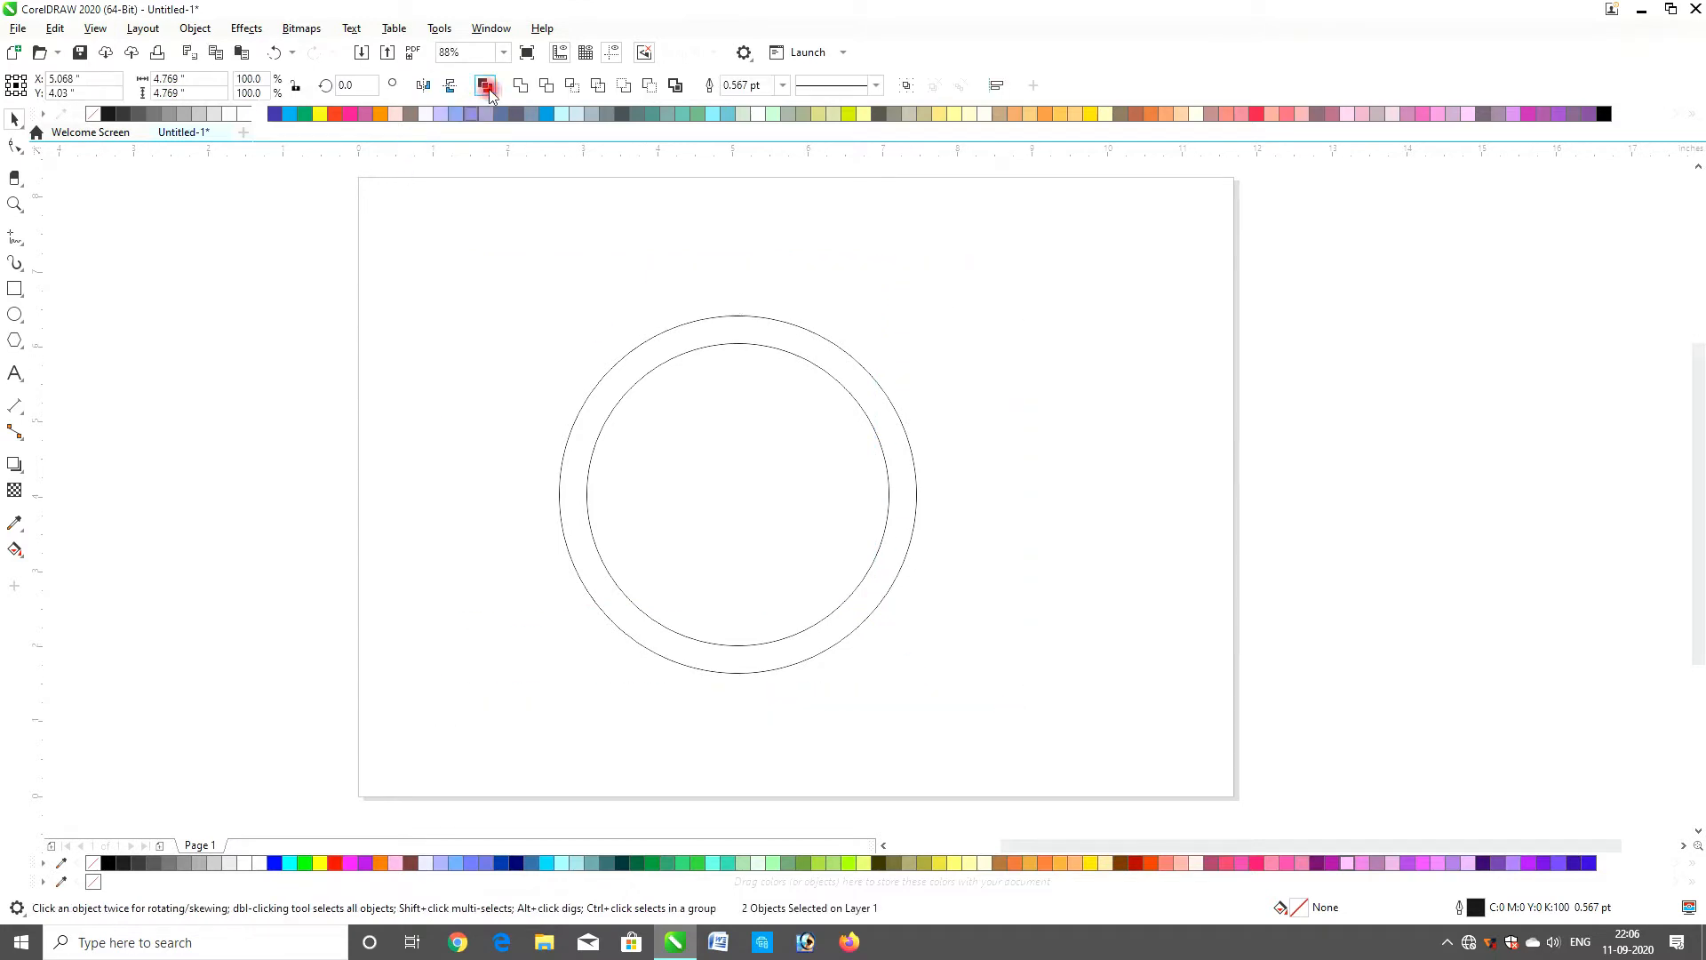
left_click_drag(727, 340, 790, 292)
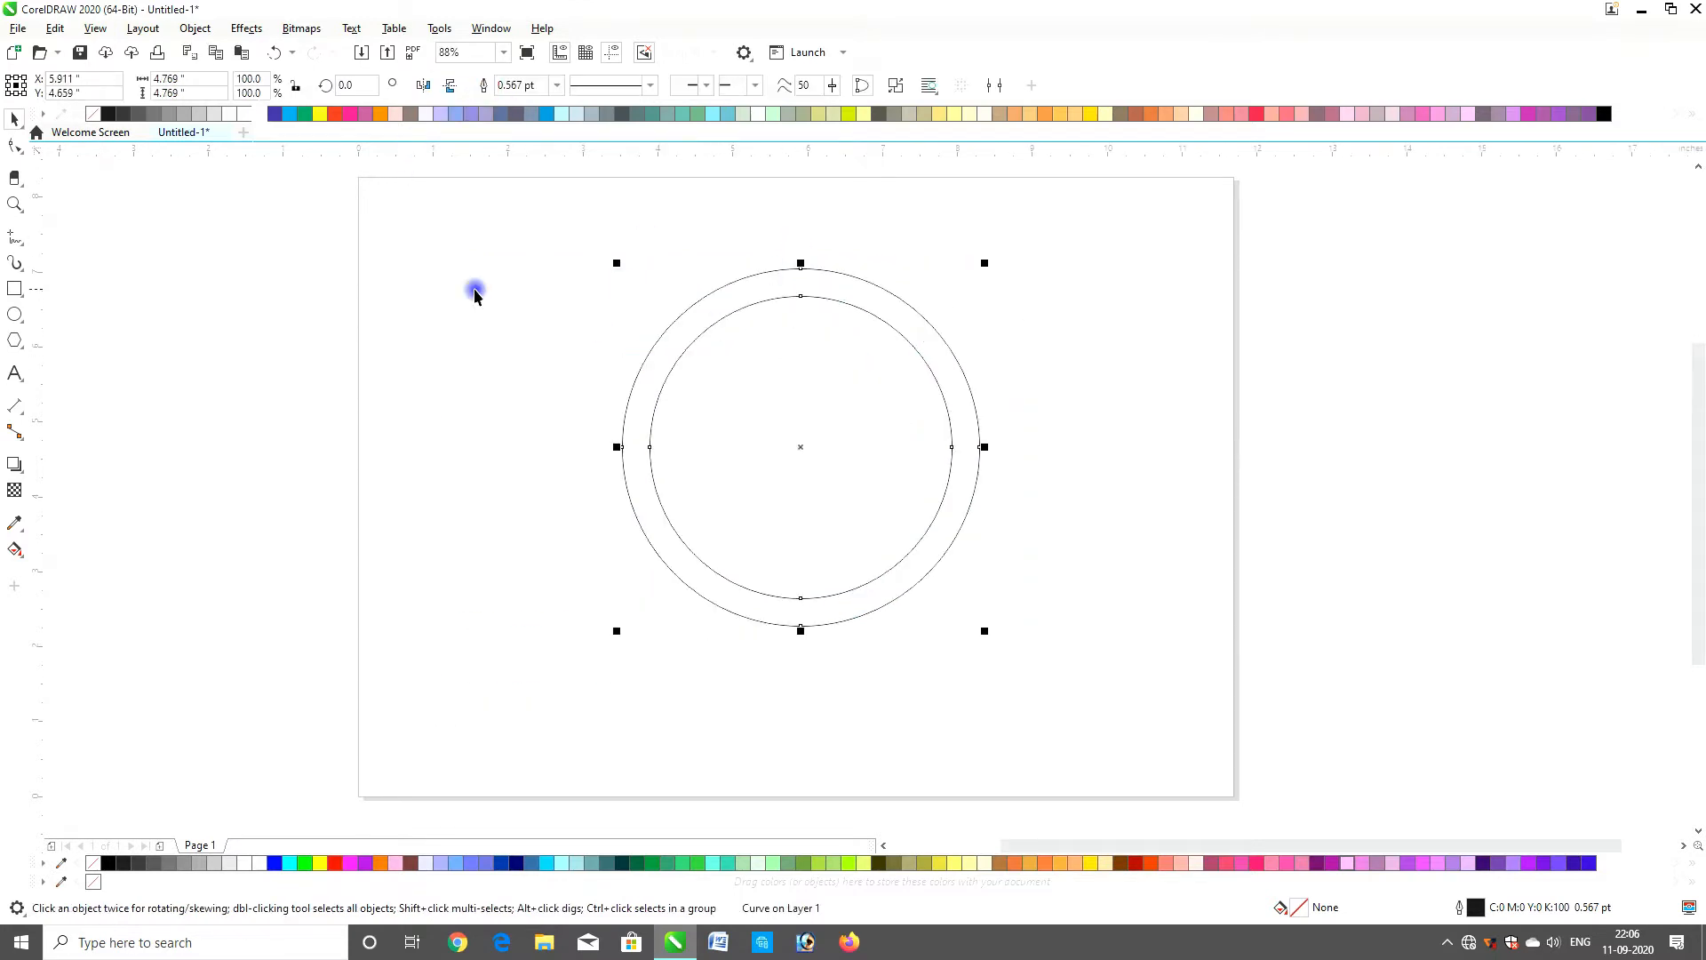
Draw a narrow vertical bar about 0.33 by 6.43 in beside the ring and duplicate it into four evenly spaced bars
left_click(14, 288)
left_click_drag(451, 252, 476, 722)
key("space")
left_click_drag(461, 480, 305, 465)
key("ctrl+r")
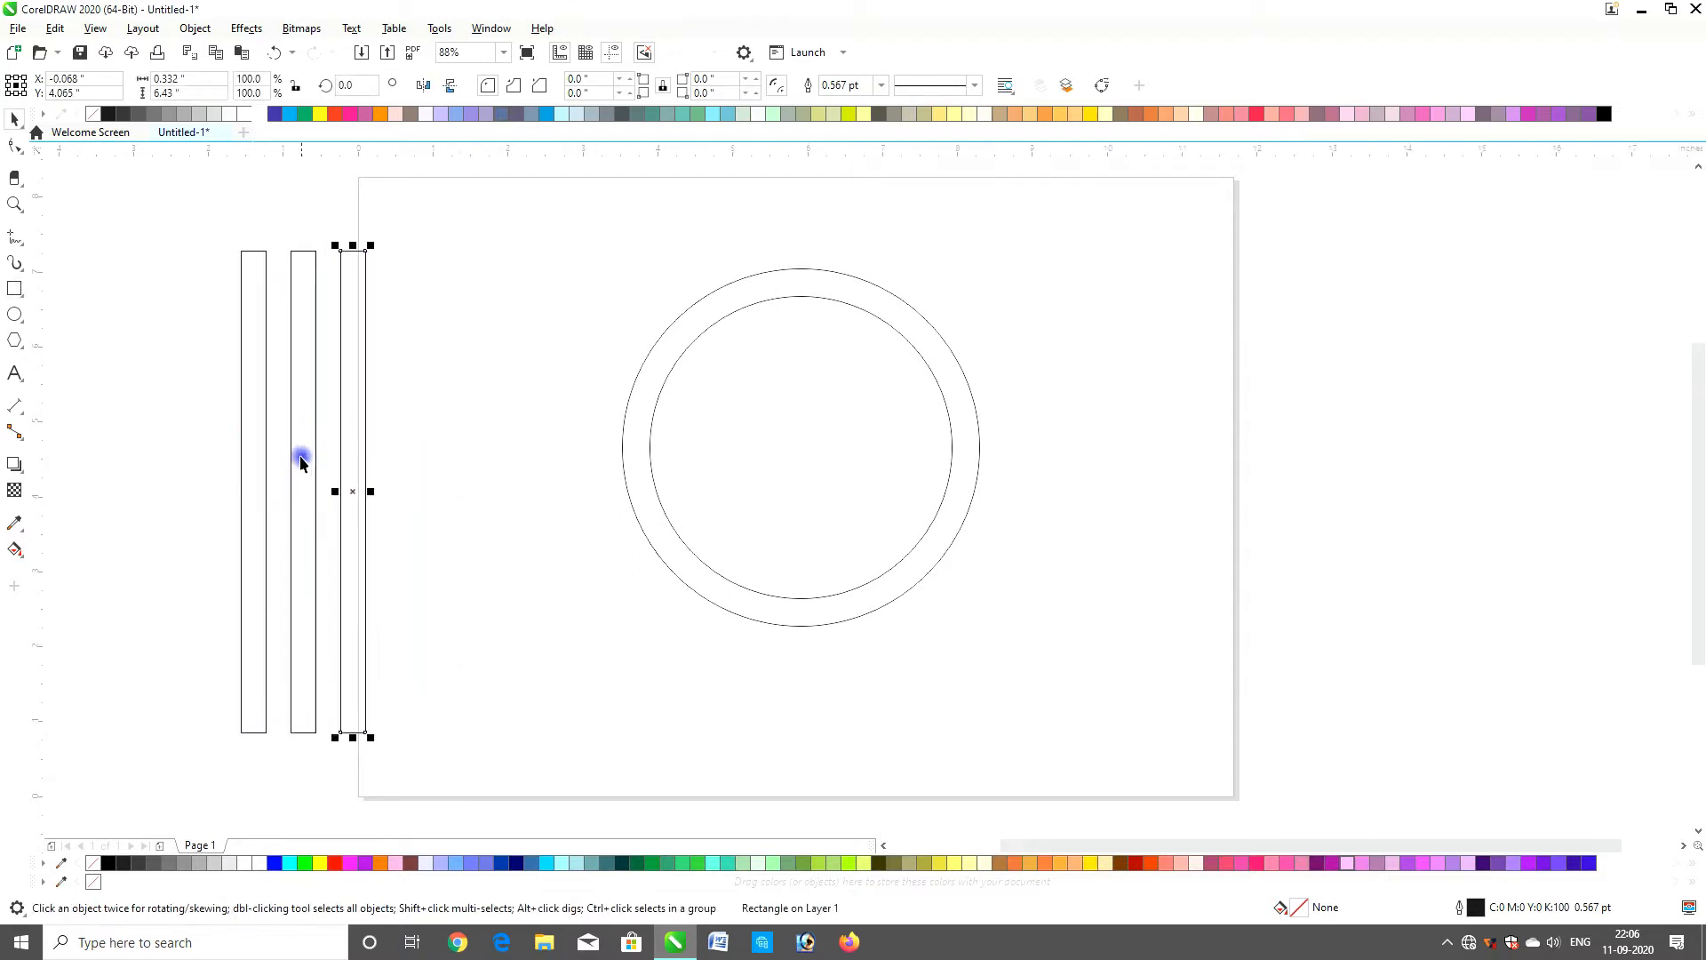
key("ctrl+r")
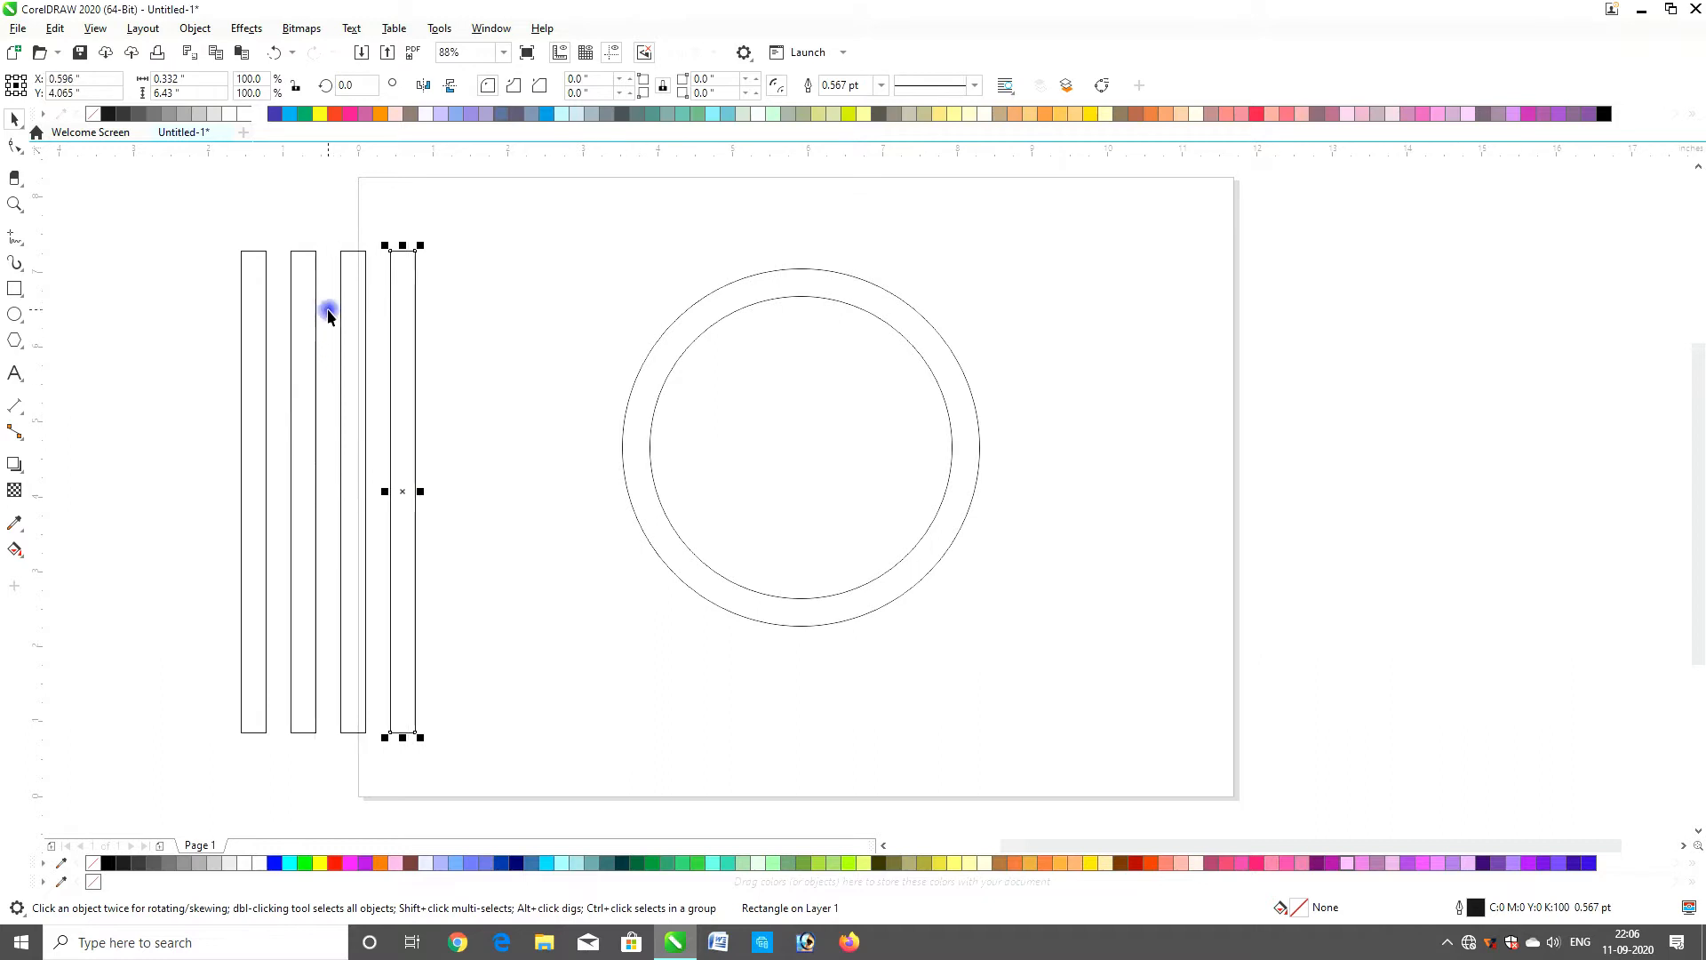
Shorten the two outer bars equally at both ends, keeping them vertically centered on the inner bars
left_click(265, 325, "shift")
left_click_drag(324, 250, 328, 308)
left_click(300, 284)
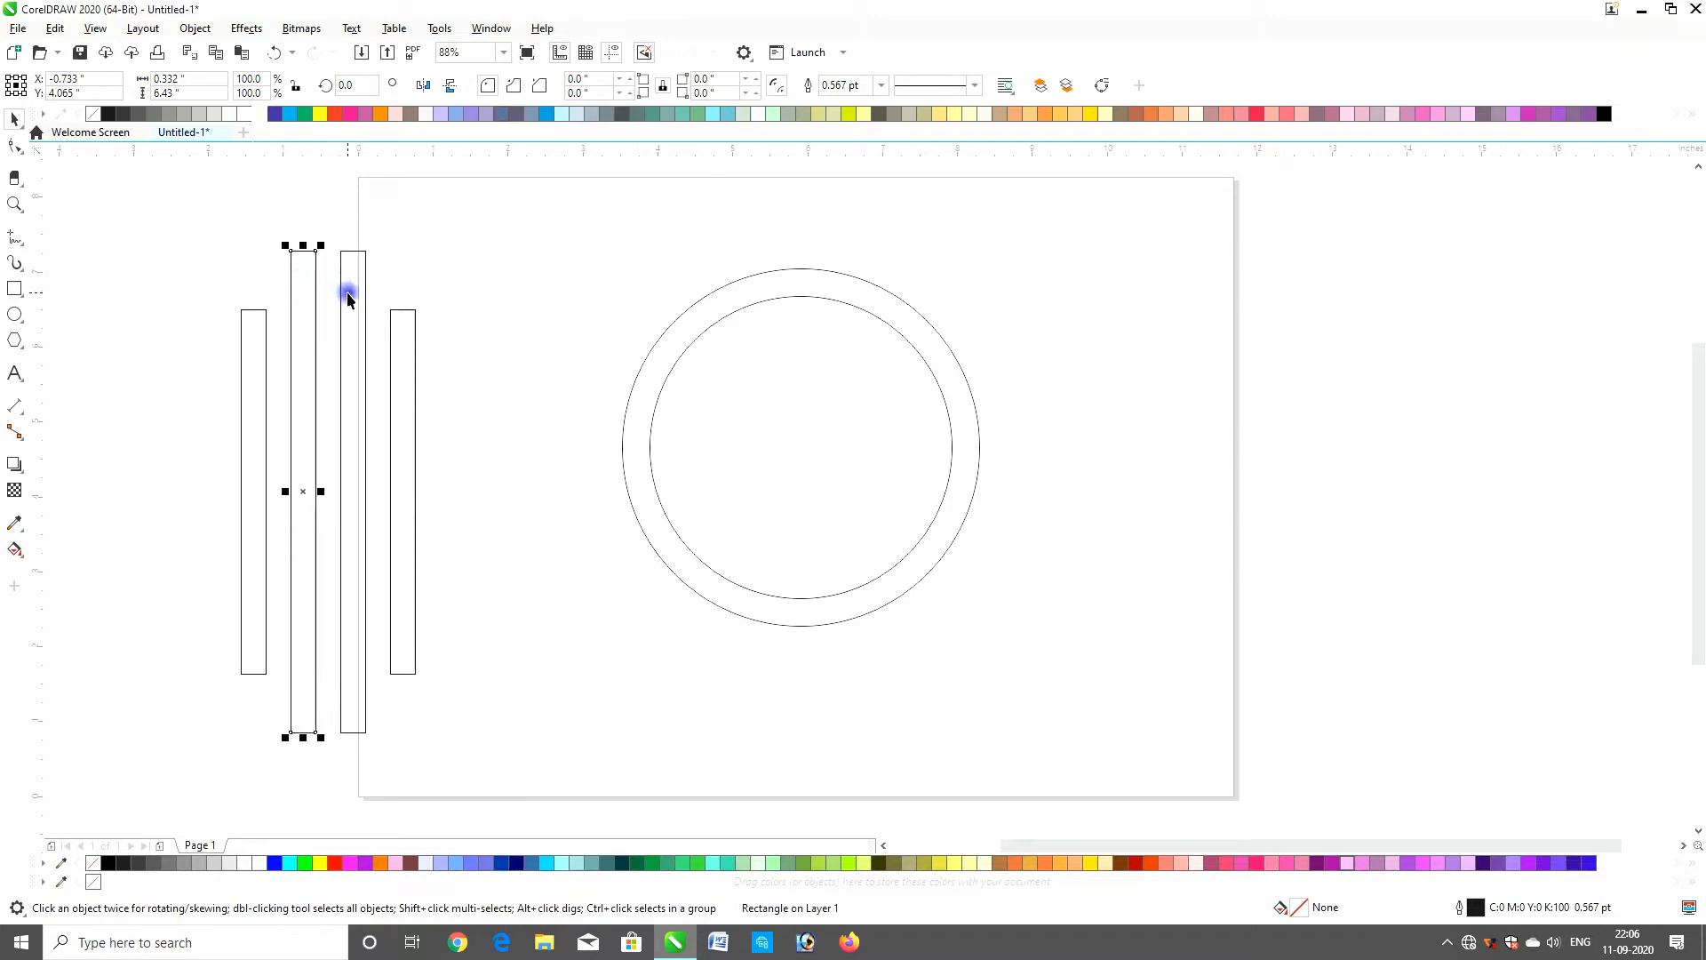
Group the four bars and align the group to the ring's center horizontally and vertically
left_click_drag(511, 192, 122, 789)
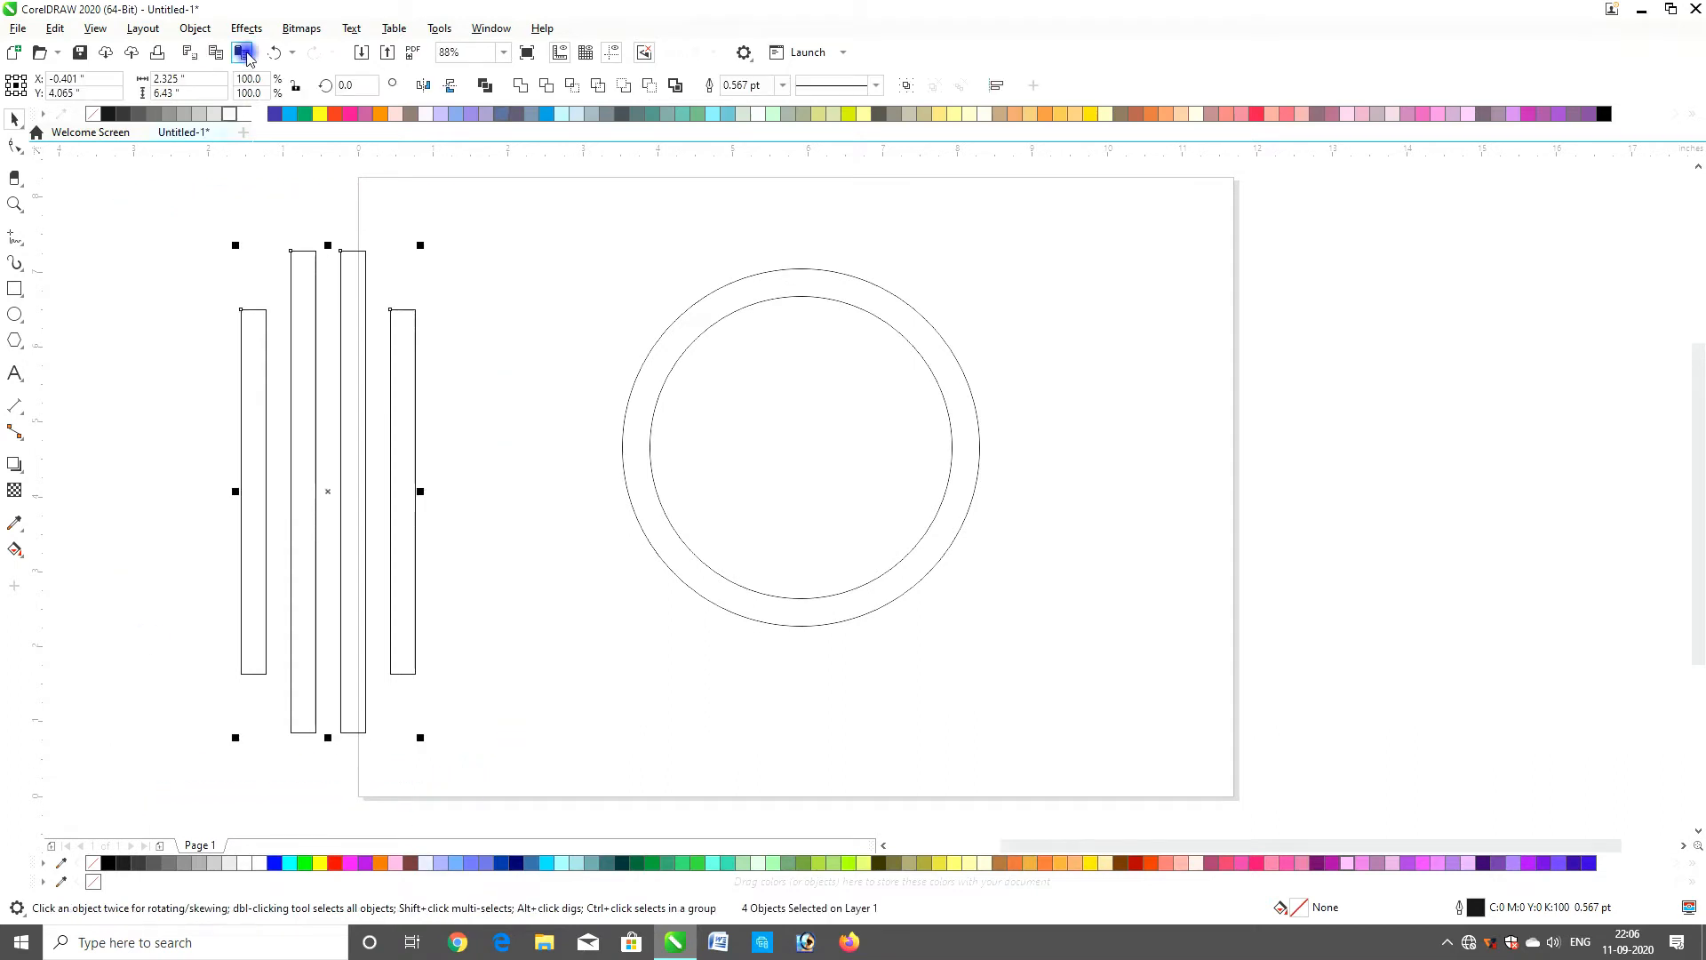
left_click(903, 85)
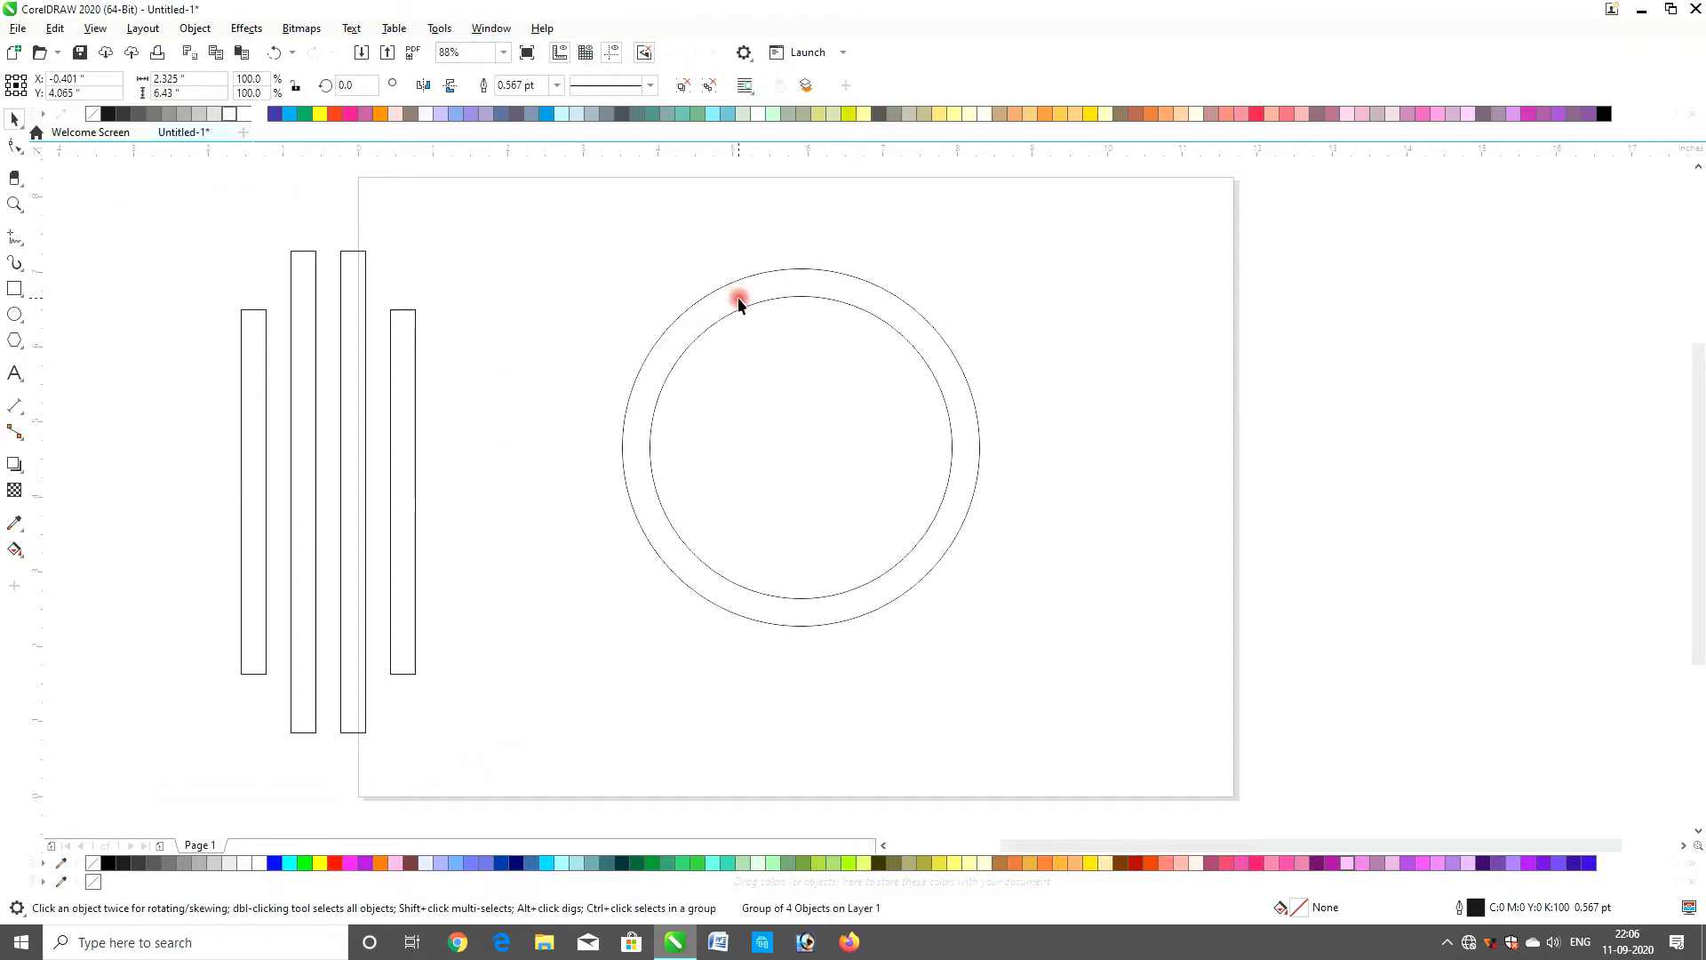
left_click(739, 299, "shift")
key("c")
key("e")
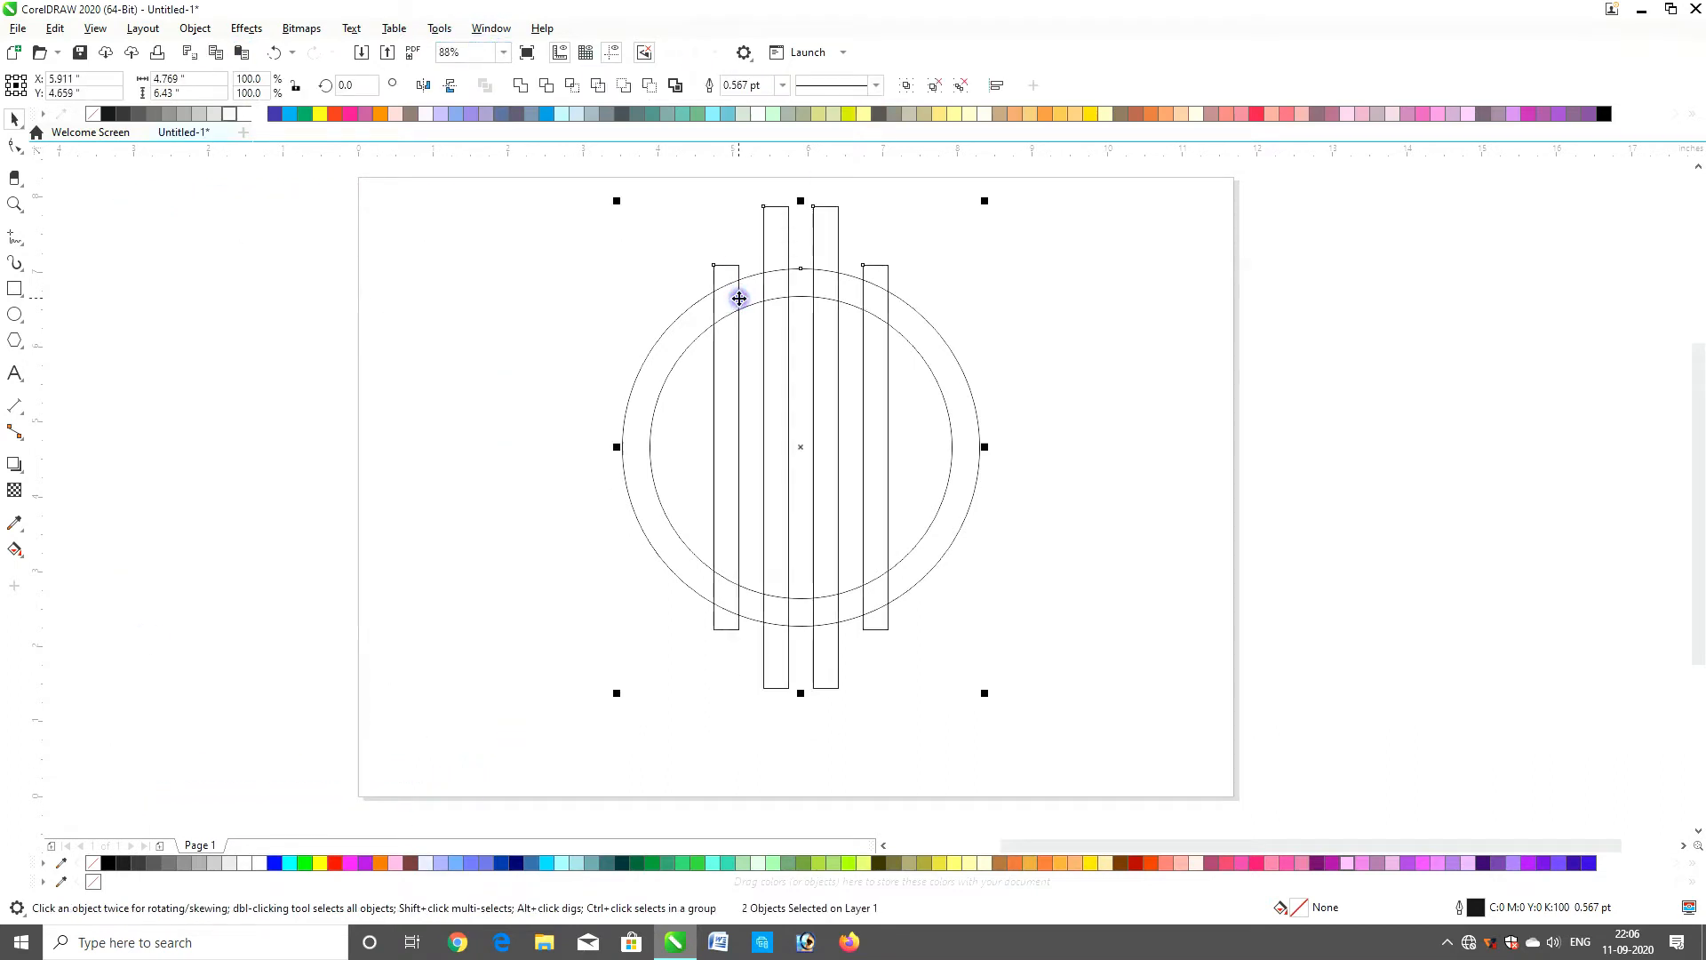
Rotate the bar group 45° clockwise (315°) and enlarge it about its center to about 6.74 in across
left_click(620, 316)
left_click(725, 367)
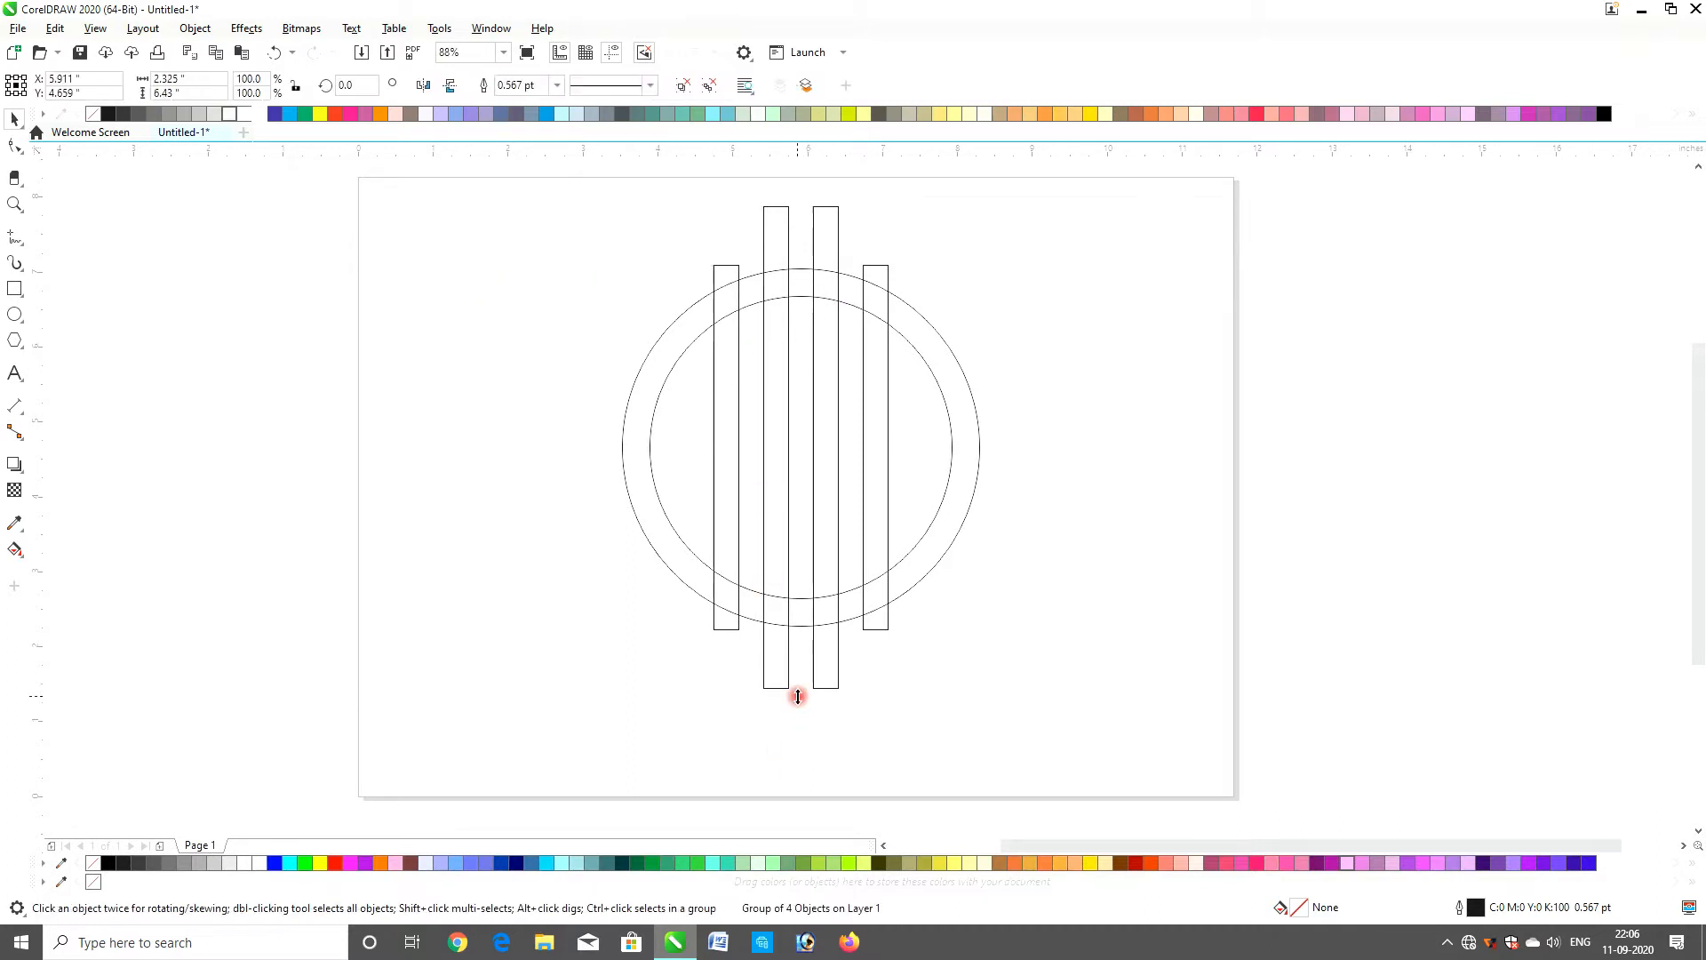
left_click_drag(798, 697, 697, 729)
left_click(879, 663)
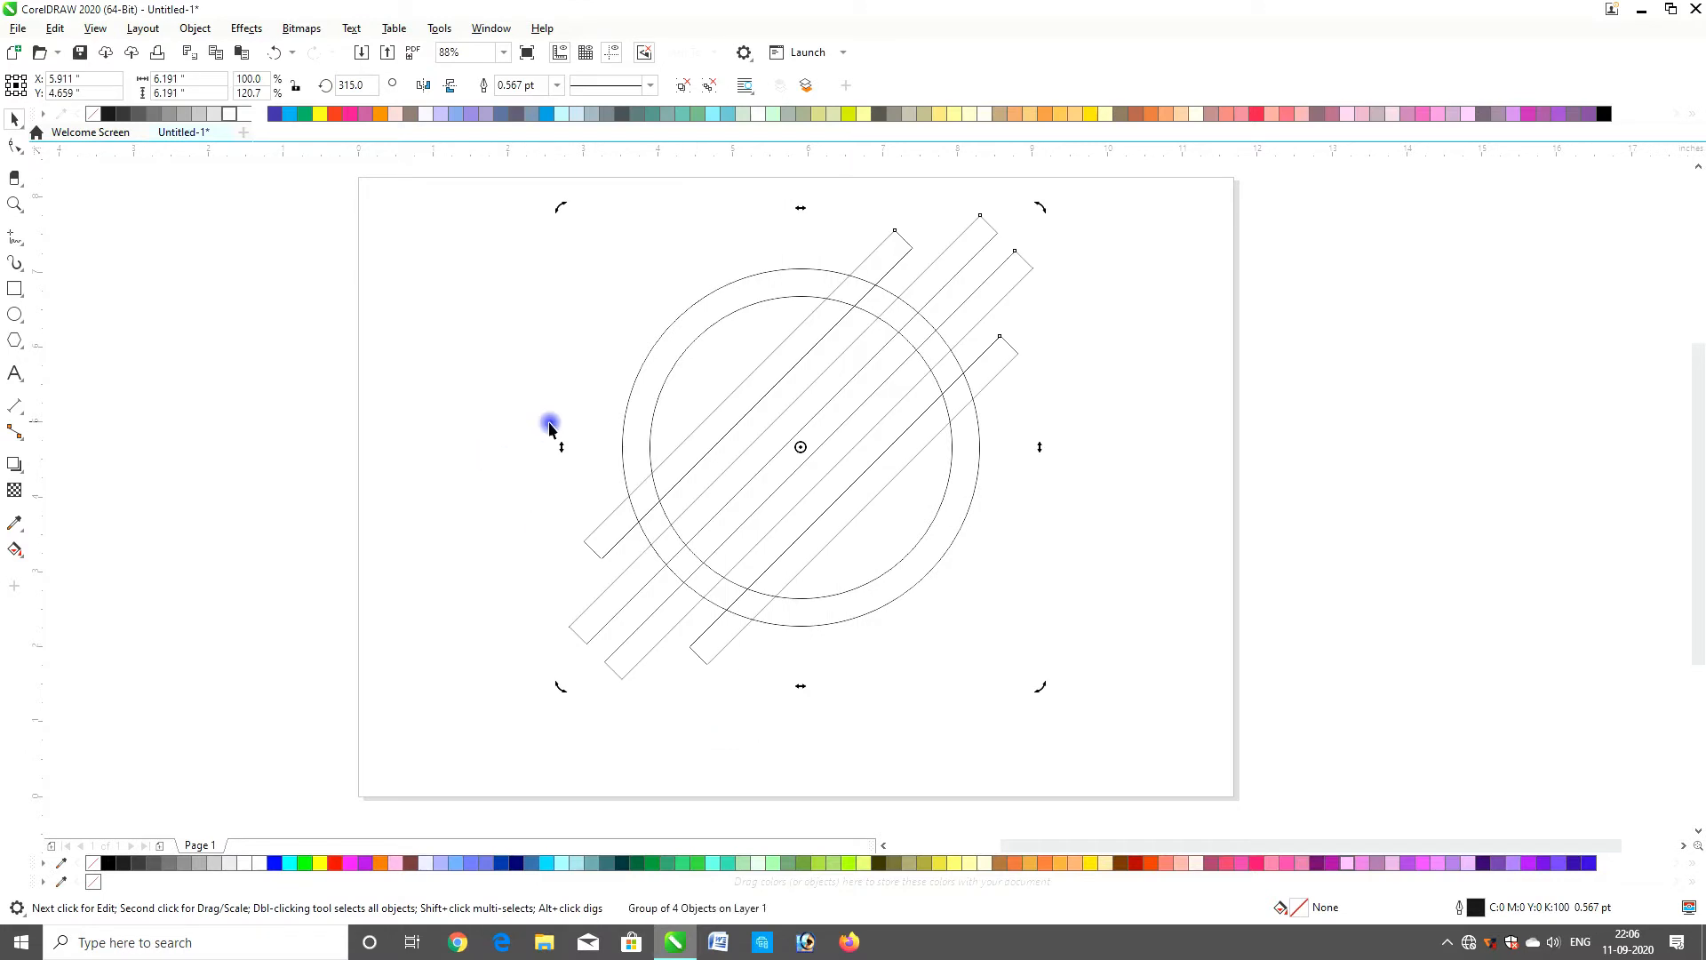
left_click(610, 524)
left_click_drag(565, 683, 544, 704)
Try trimming the ring with the rotated bar group, and undo the trim
left_click(637, 382, "shift")
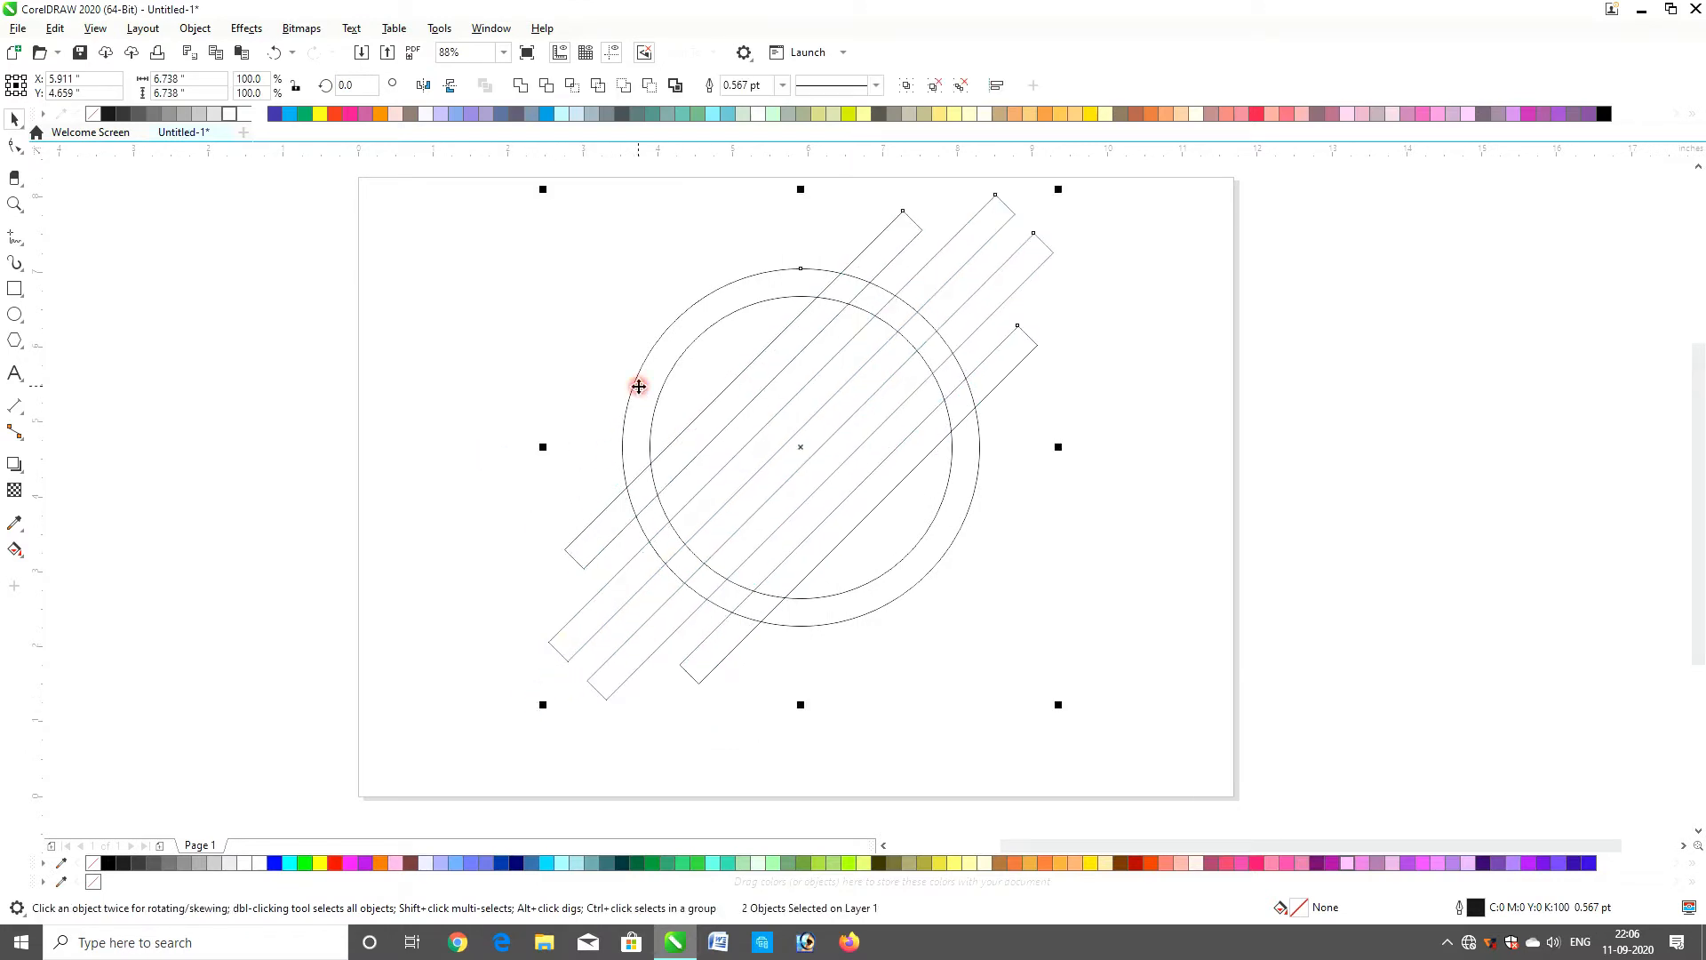
left_click(549, 84)
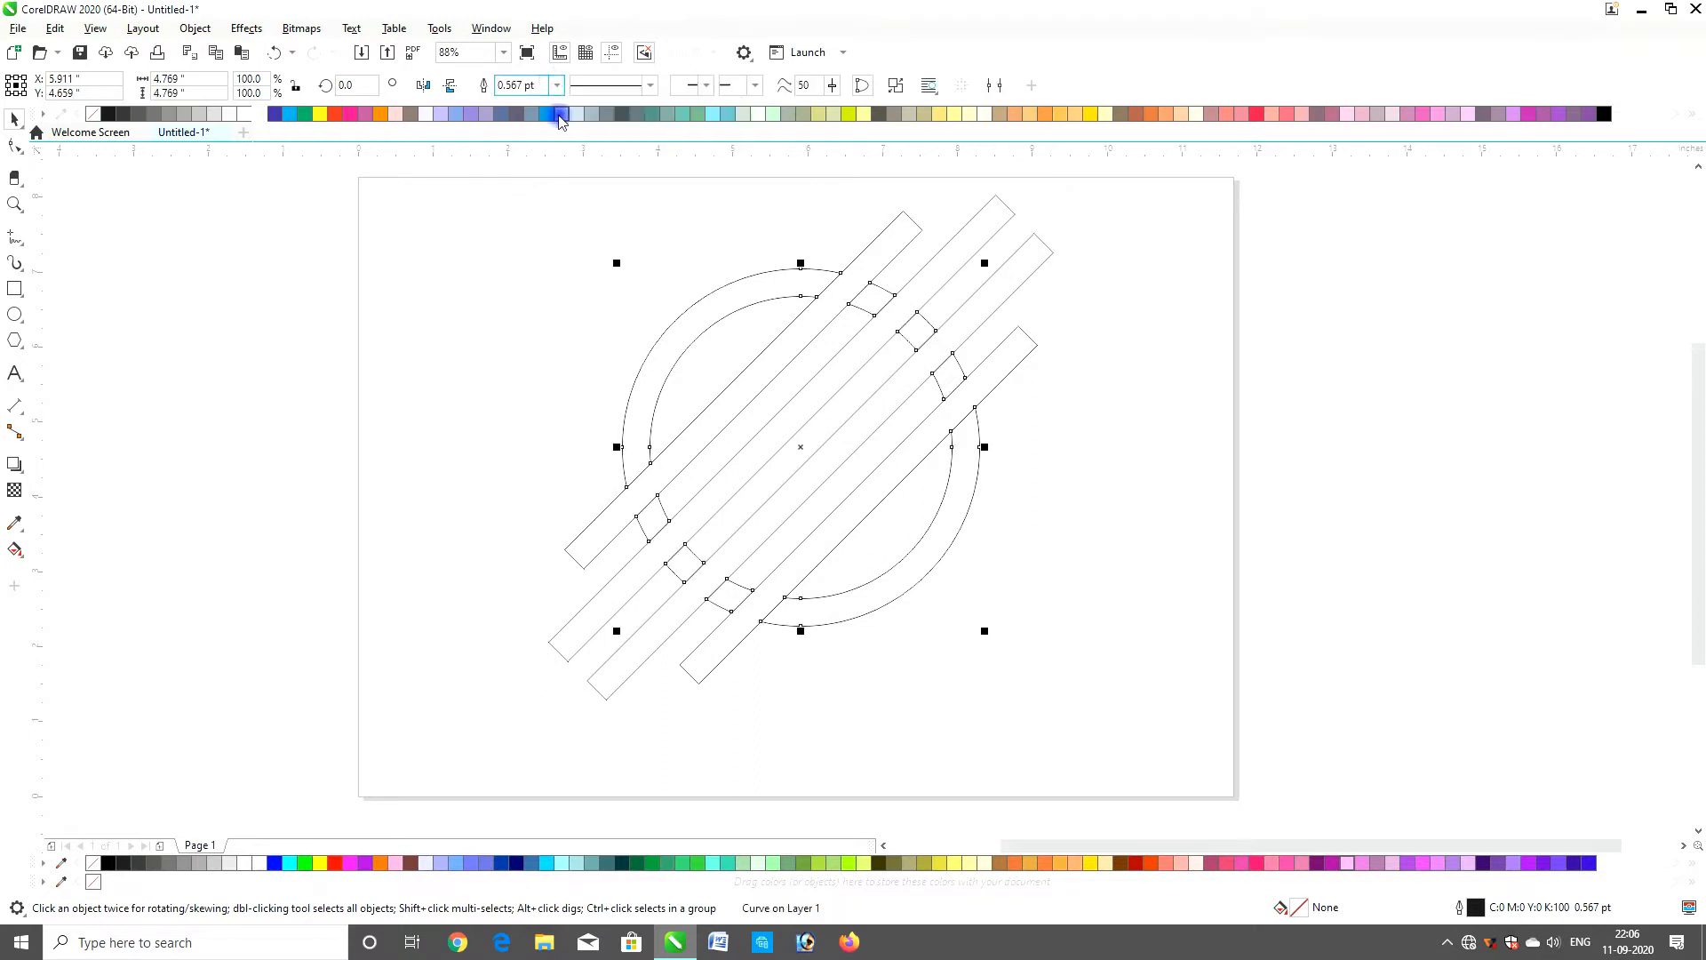
left_click(589, 270)
key("ctrl+z")
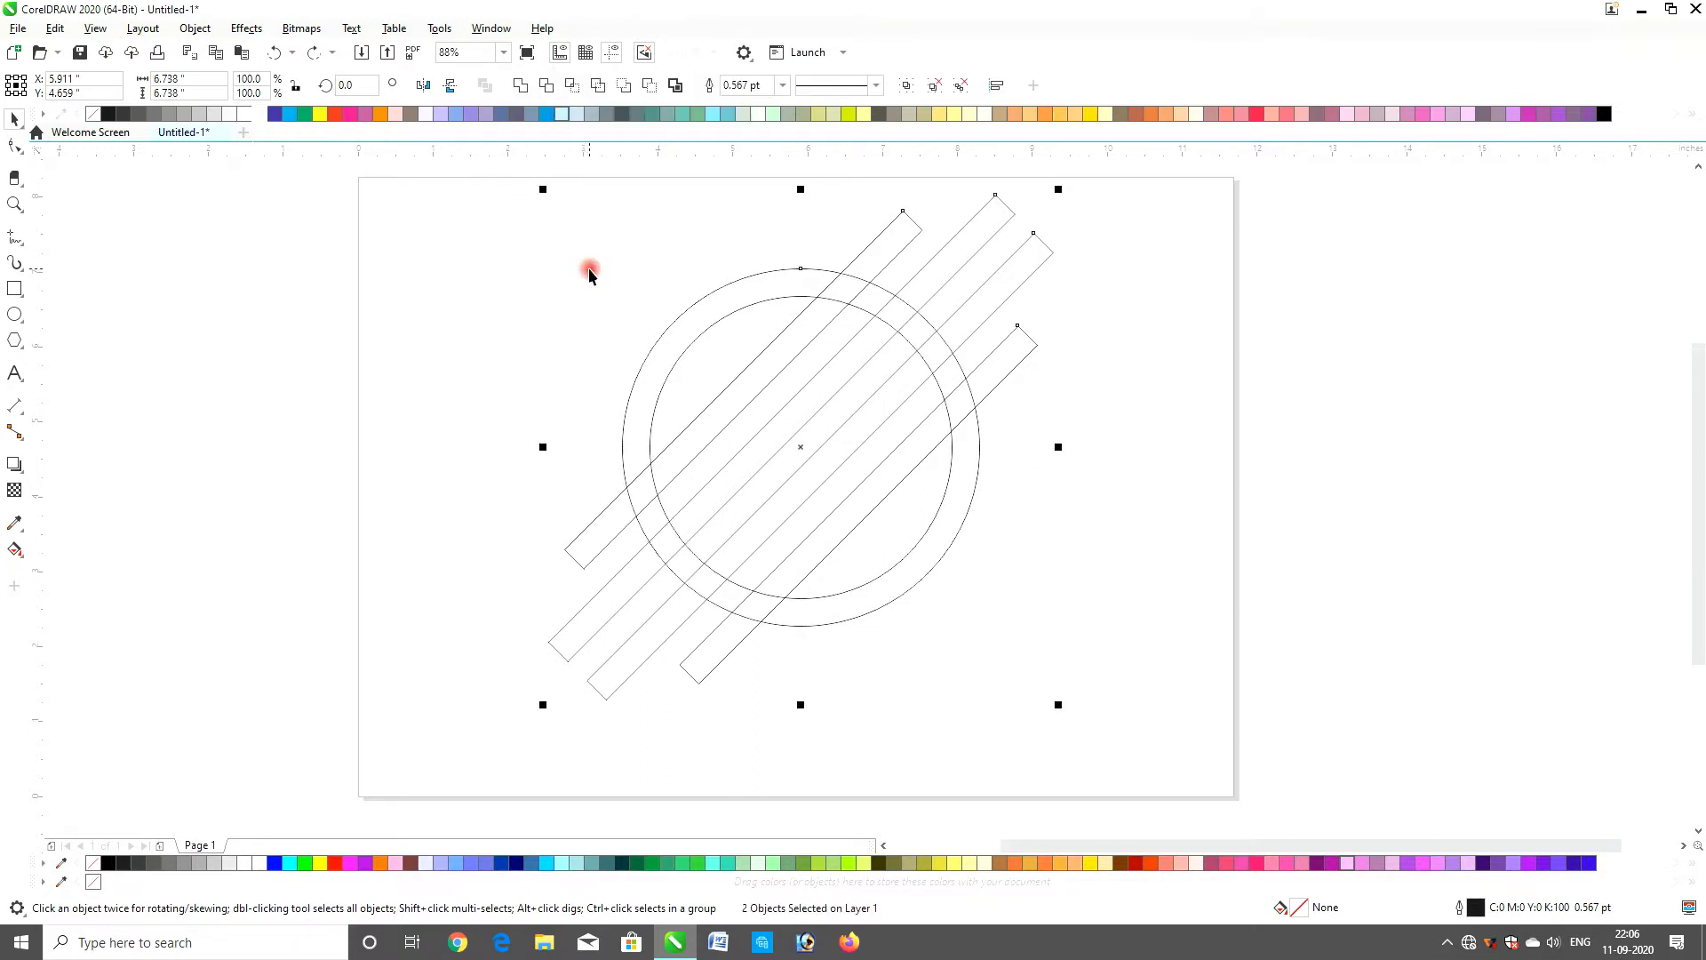
Try a Smart Fill in blue-grey on the ring's upper-left segment outside the bars, and undo it
left_click(589, 269)
key("s")
left_click(754, 310)
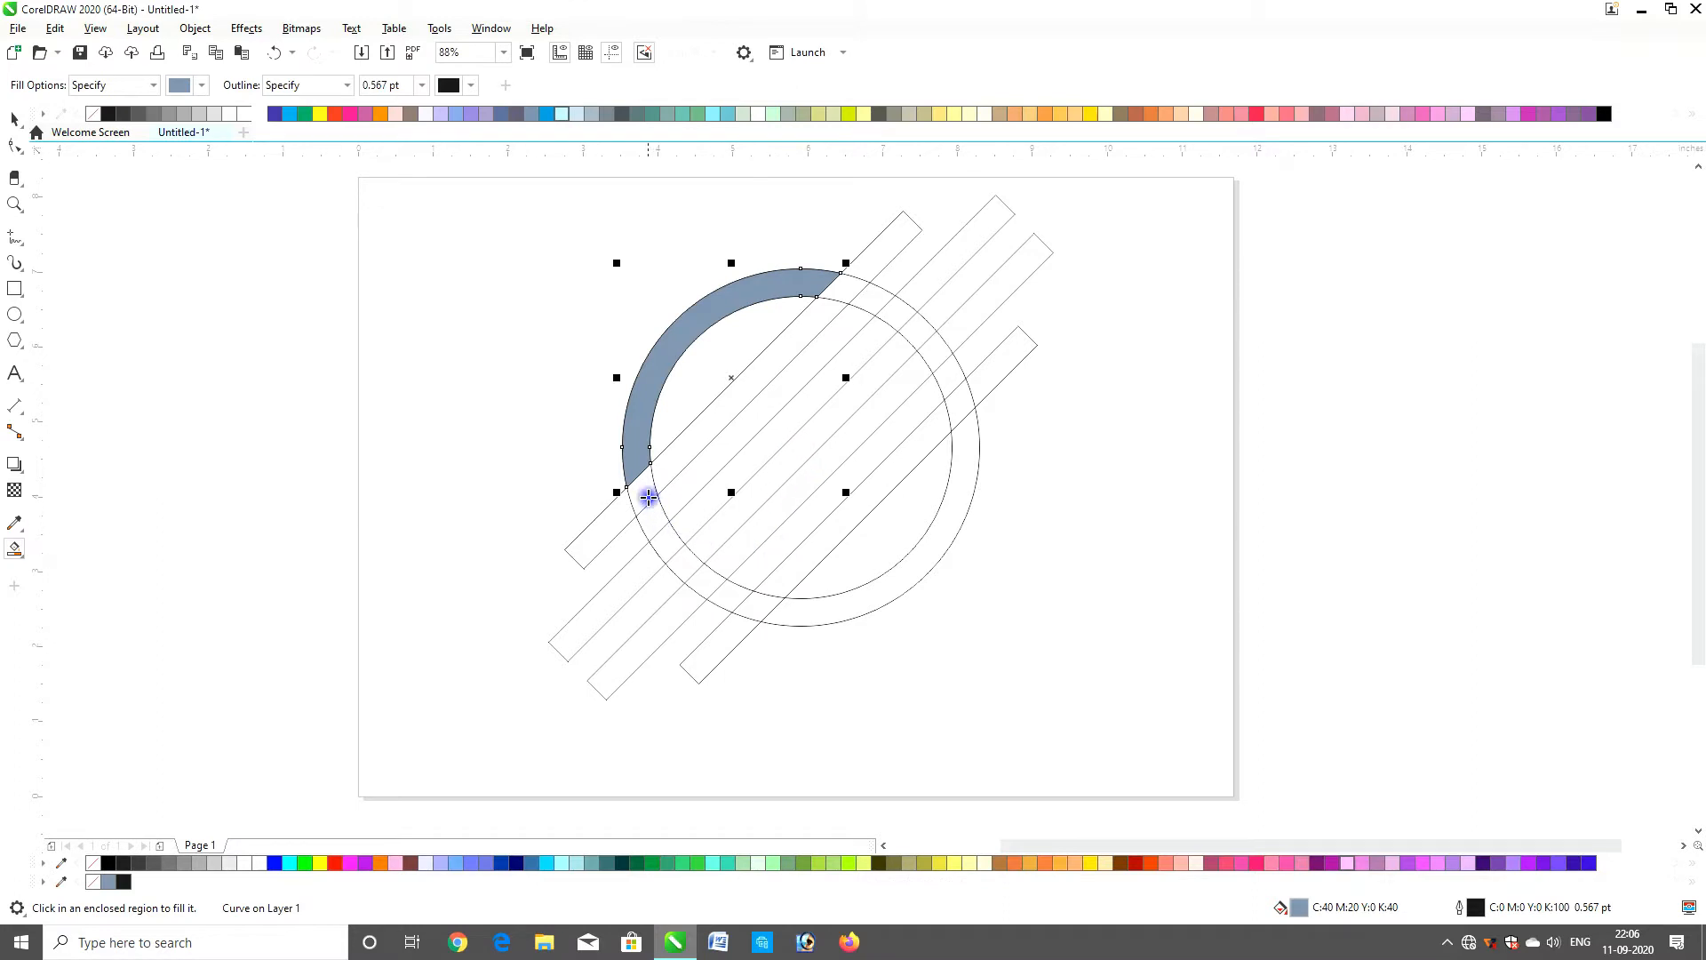
key("space")
key("ctrl+z")
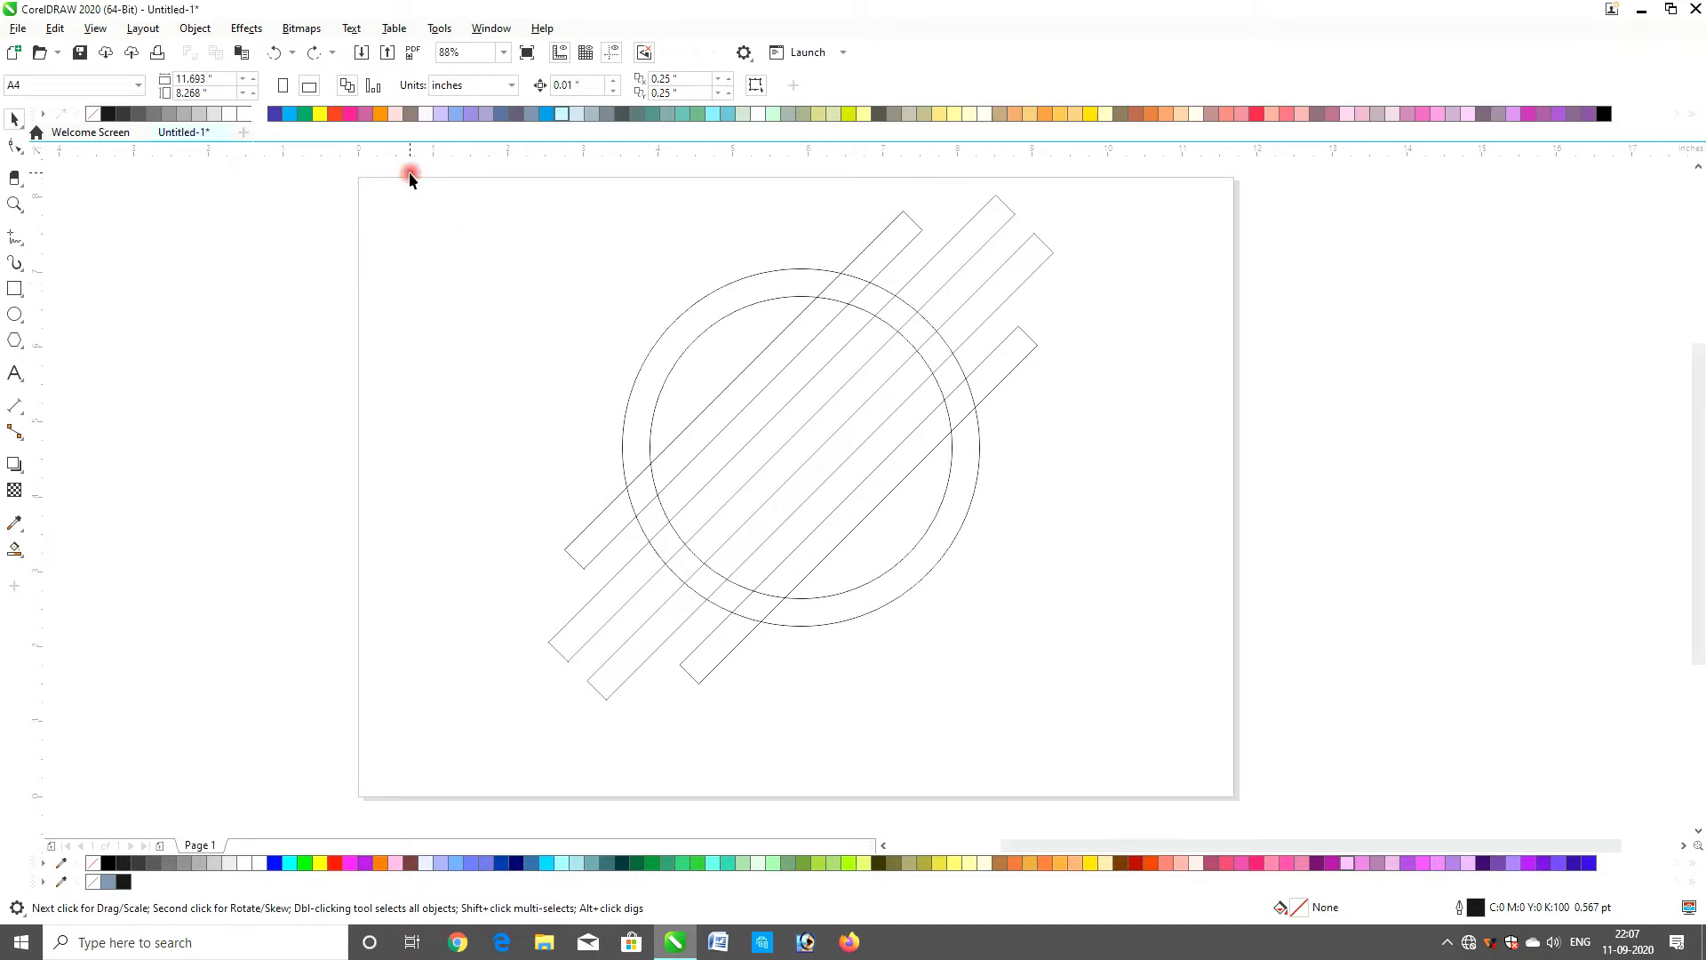
Draw a square swatch about 0.91 in wide off the page's left side and duplicate it downward into three squares
mouse_move(409, 173)
left_mouse_down()
mouse_move(1196, 711)
mouse_move(1295, 809)
left_mouse_up()
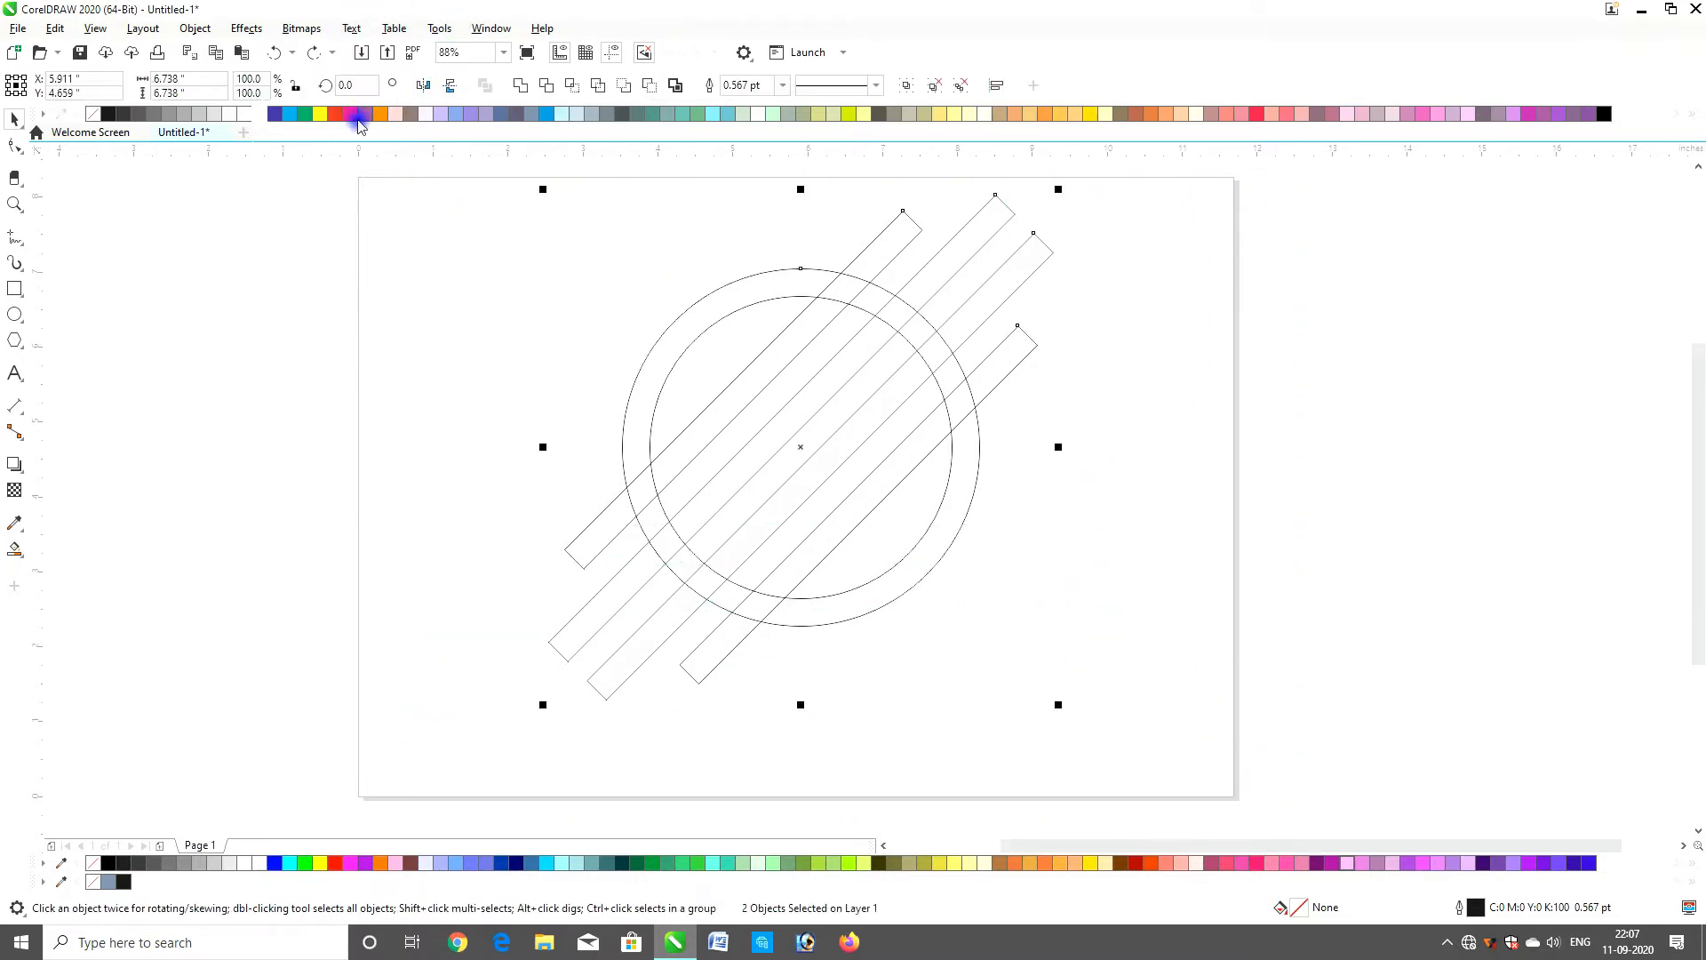
left_click(76, 332)
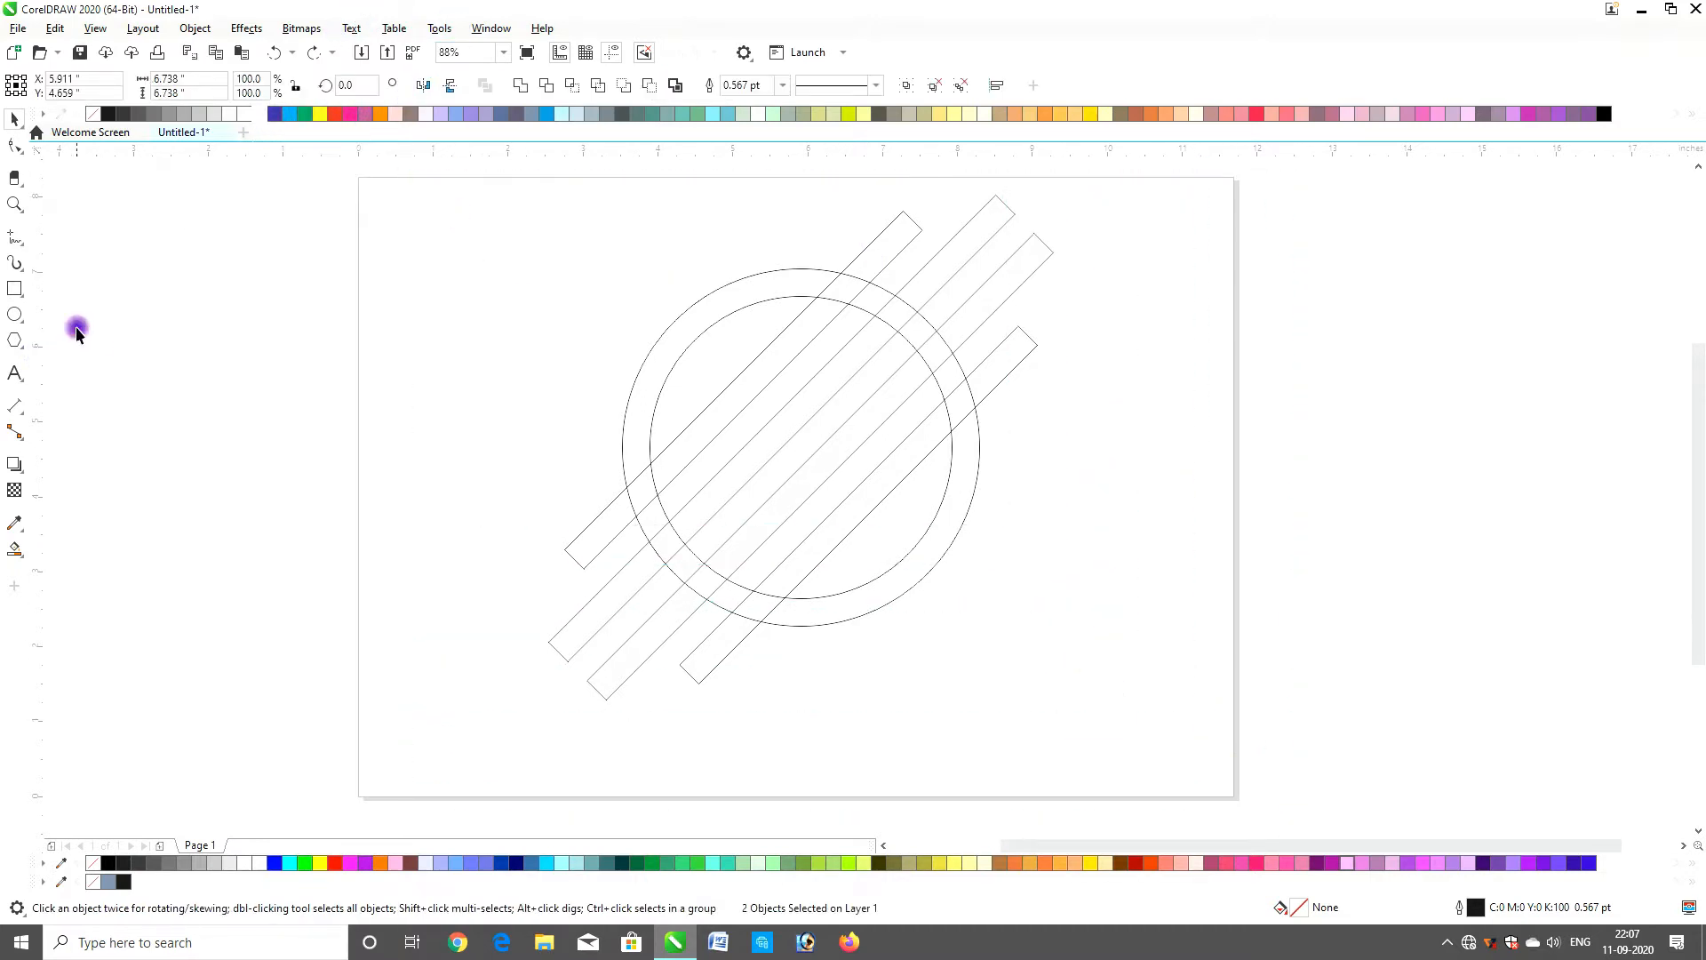
key("F6")
mouse_move(112, 250)
left_mouse_down()
mouse_move(180, 318)
mouse_move(168, 264)
mouse_move(173, 357)
left_mouse_up()
key("space")
key("ctrl+r")
Fill the top swatch square with Deep Navy Blue (#000066), leaving its outline and fill dialog settings unaltered
left_click(168, 302)
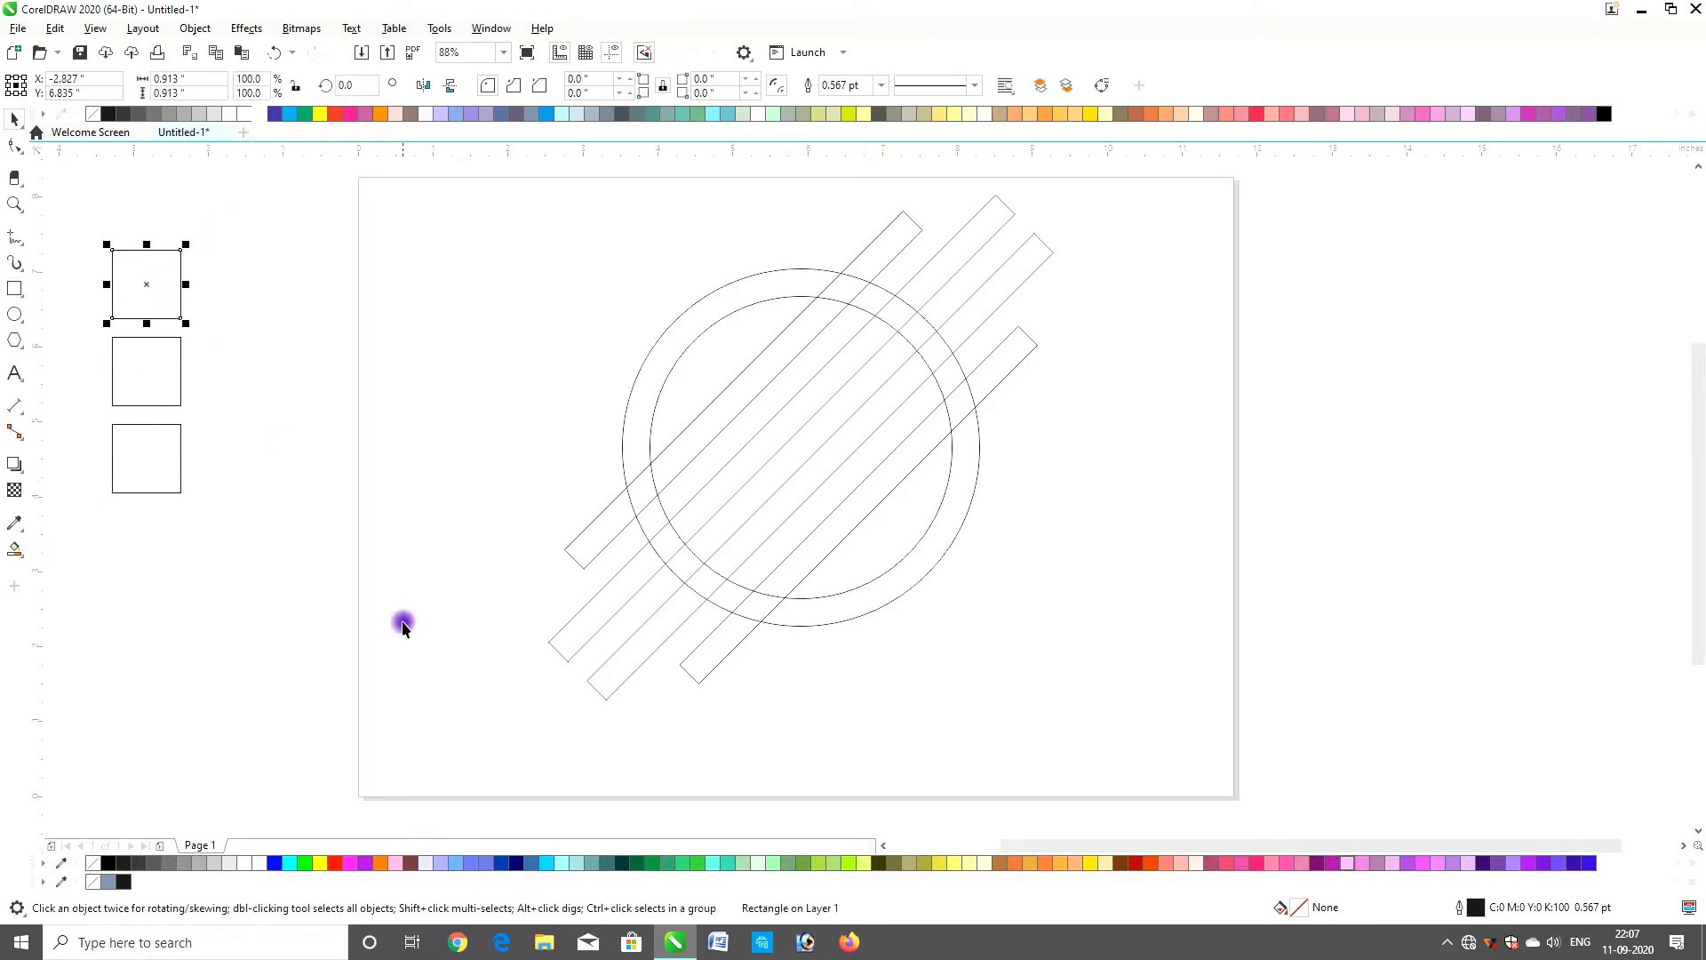
left_click(514, 862)
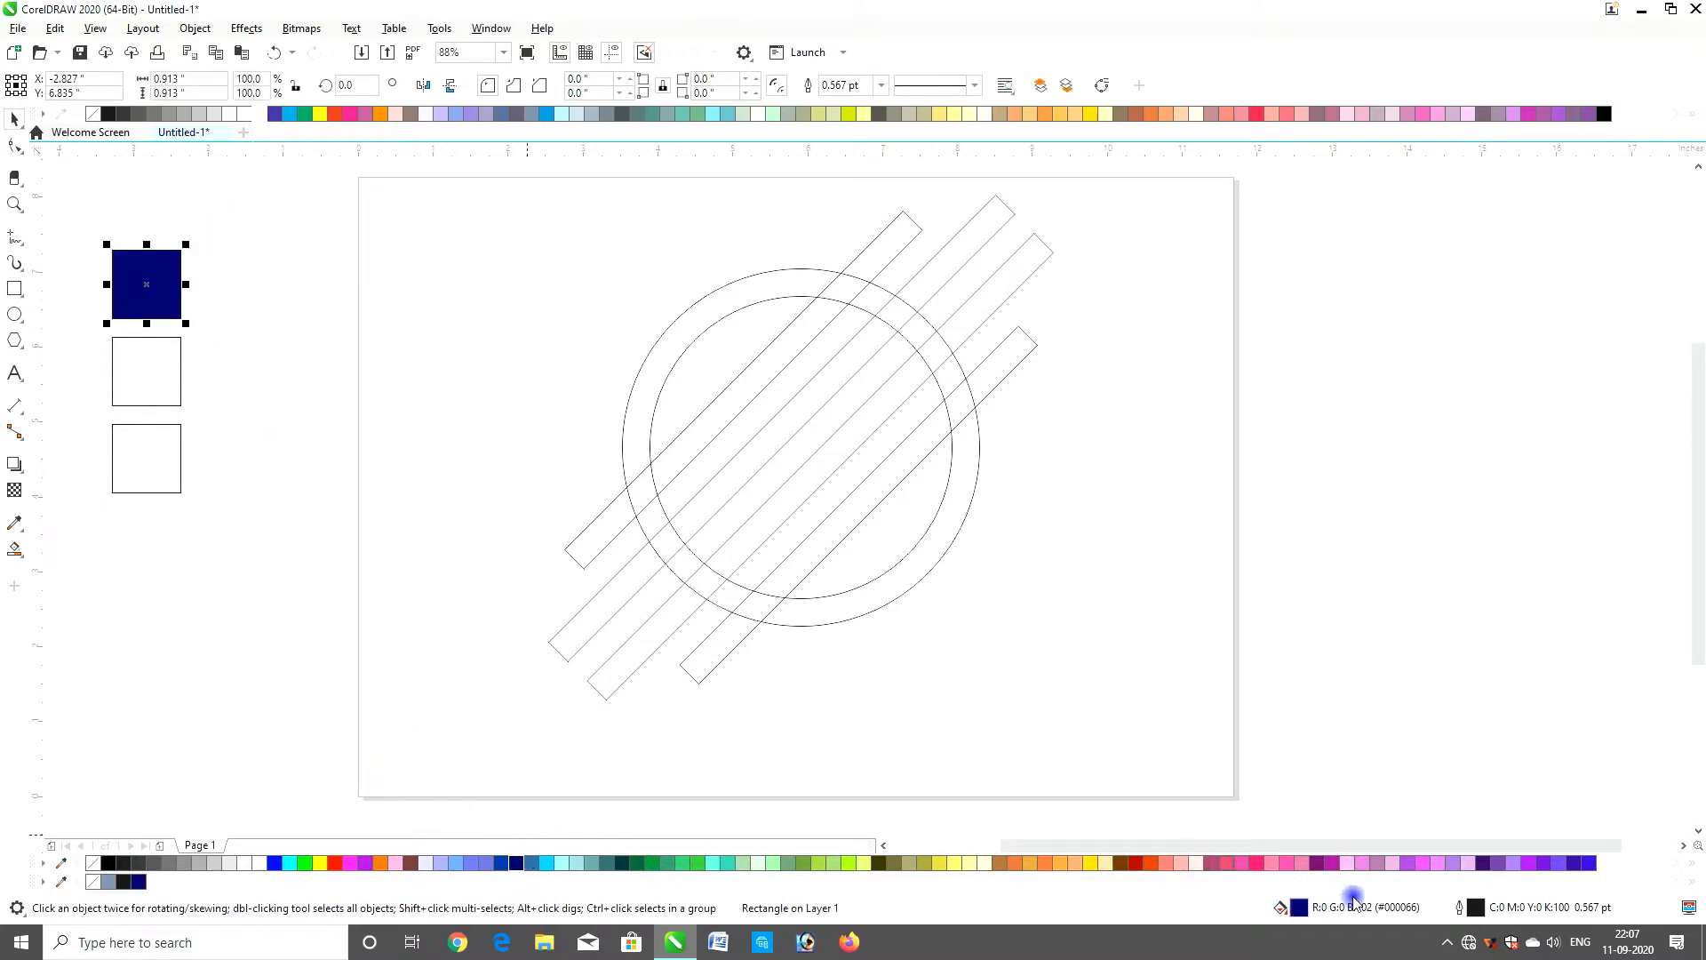
double_click(1480, 906)
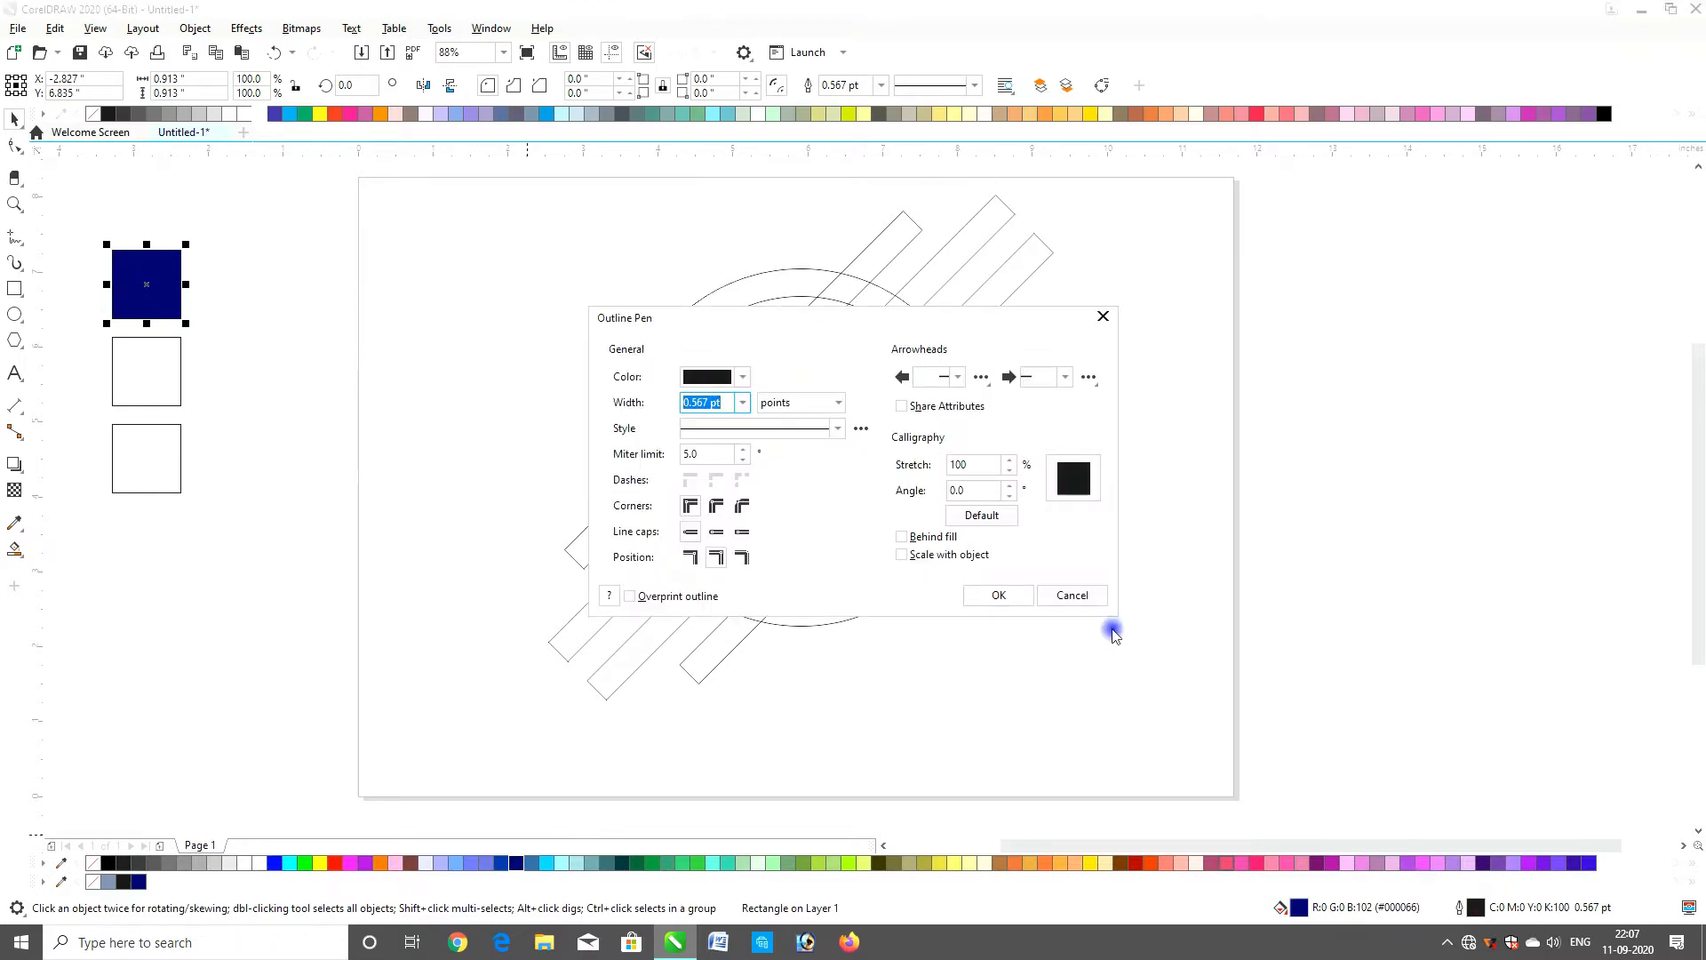
left_click(1076, 597)
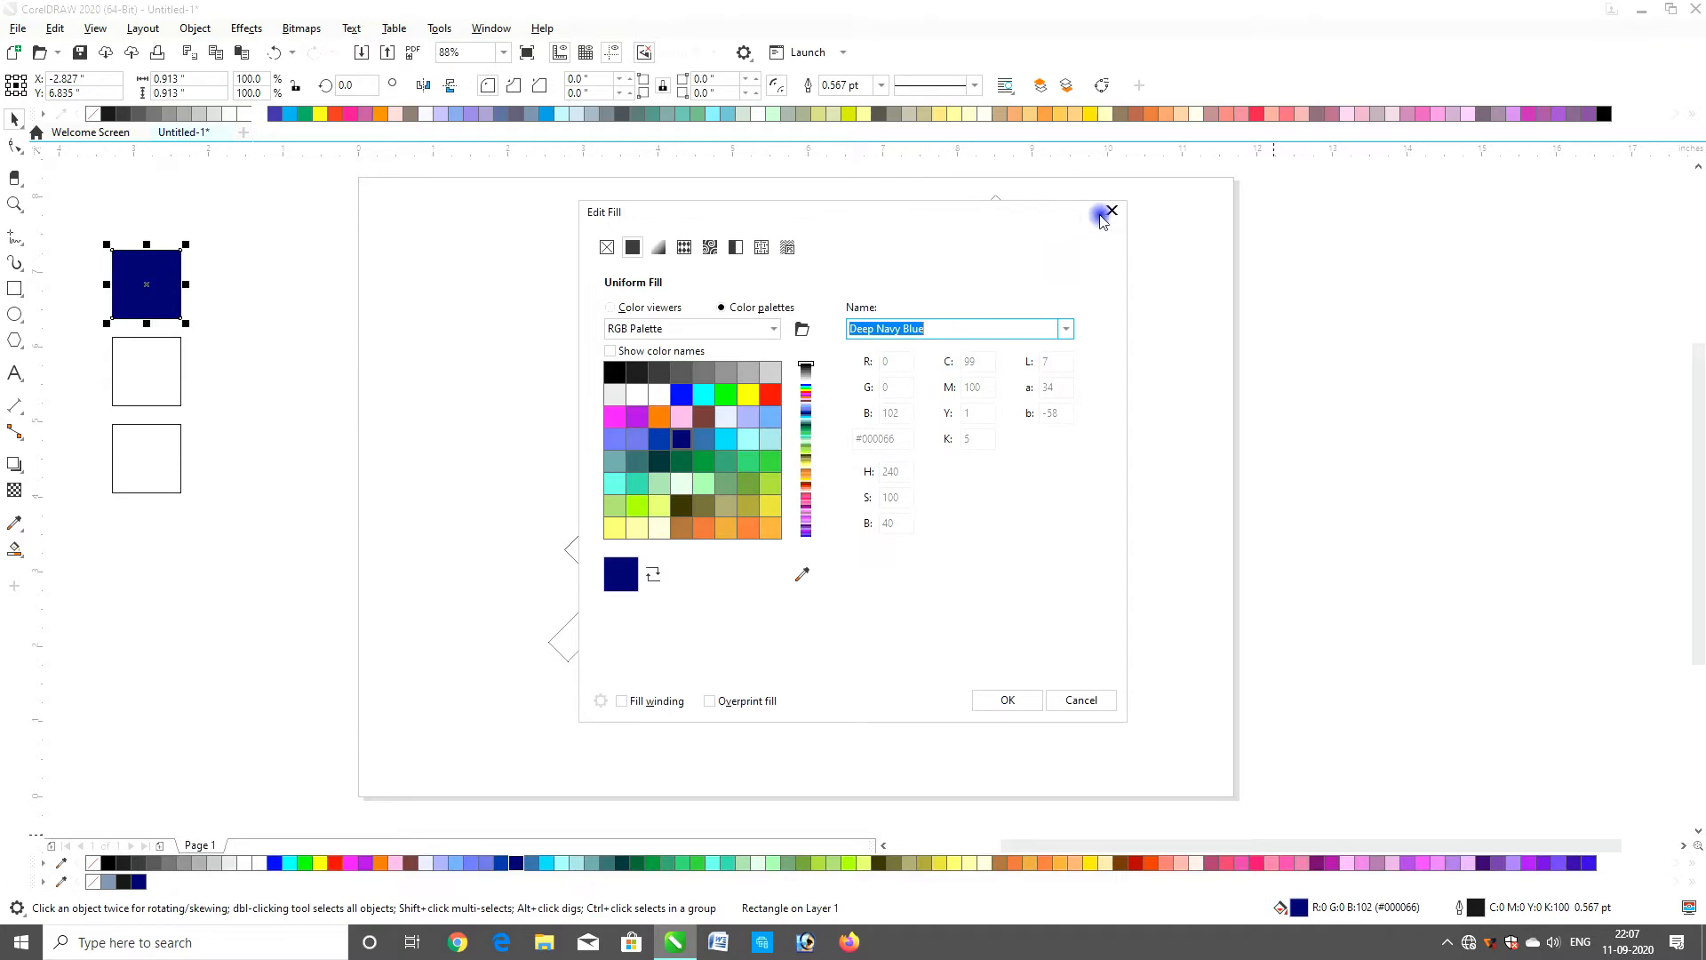
left_click(1104, 216)
Set the top swatch square's fill to teal blue #025378 (RGB 2, 83, 120)
key("g")
left_click(237, 85)
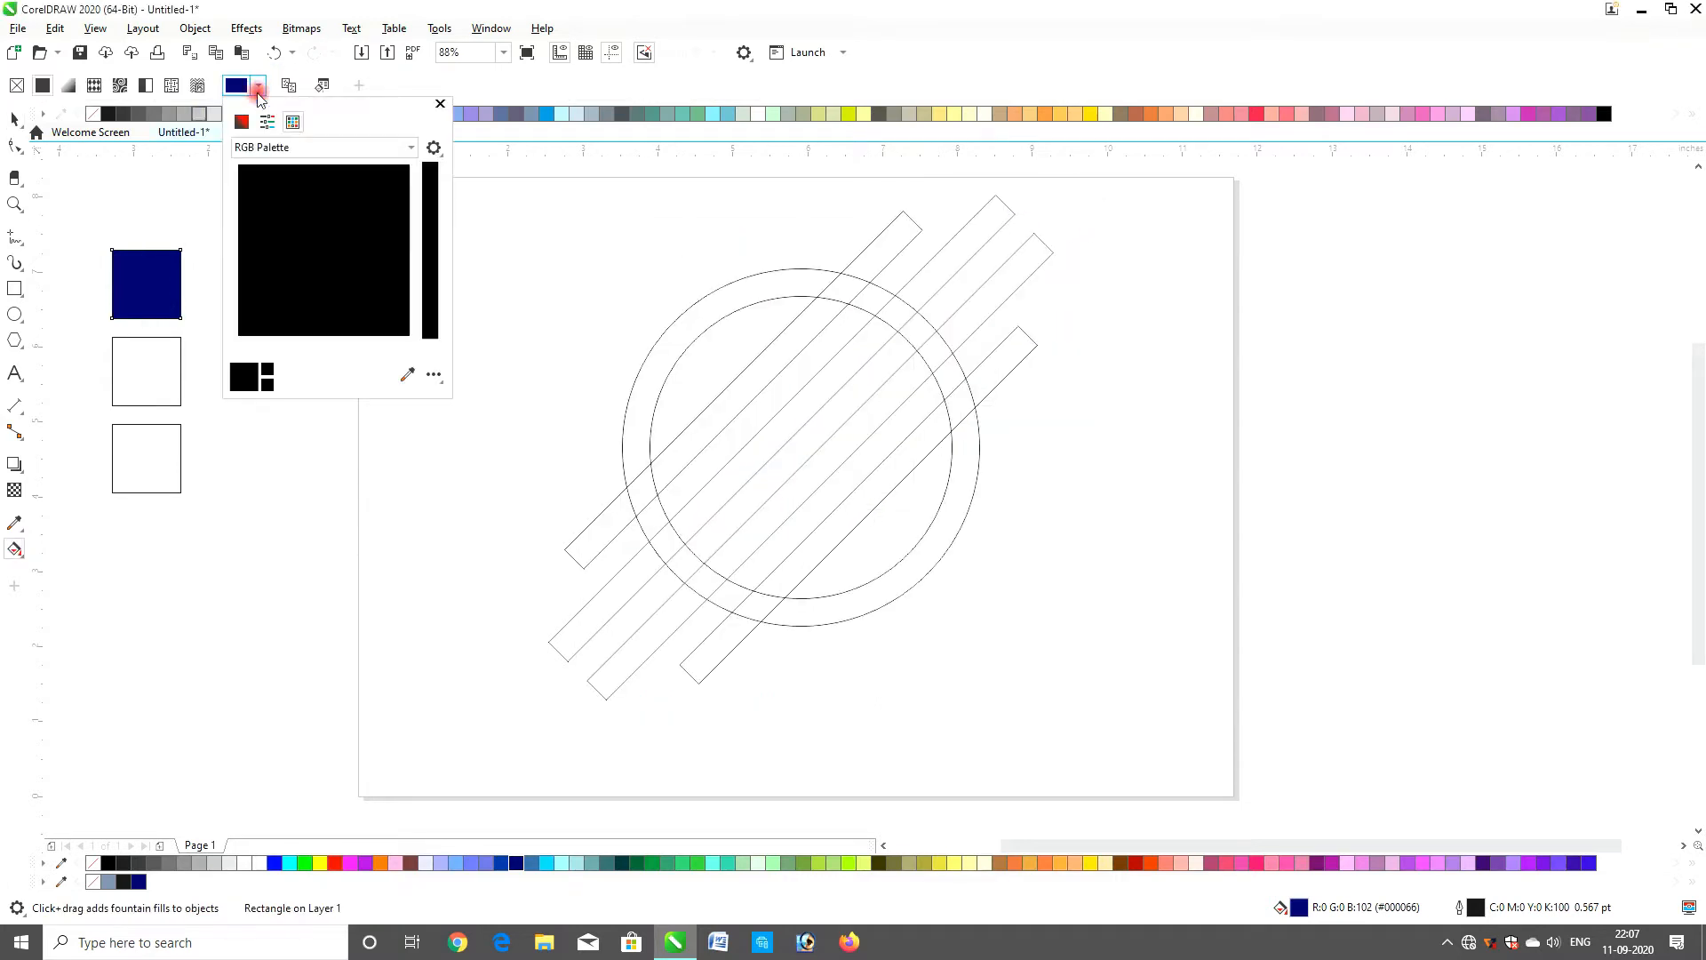
left_click(240, 123)
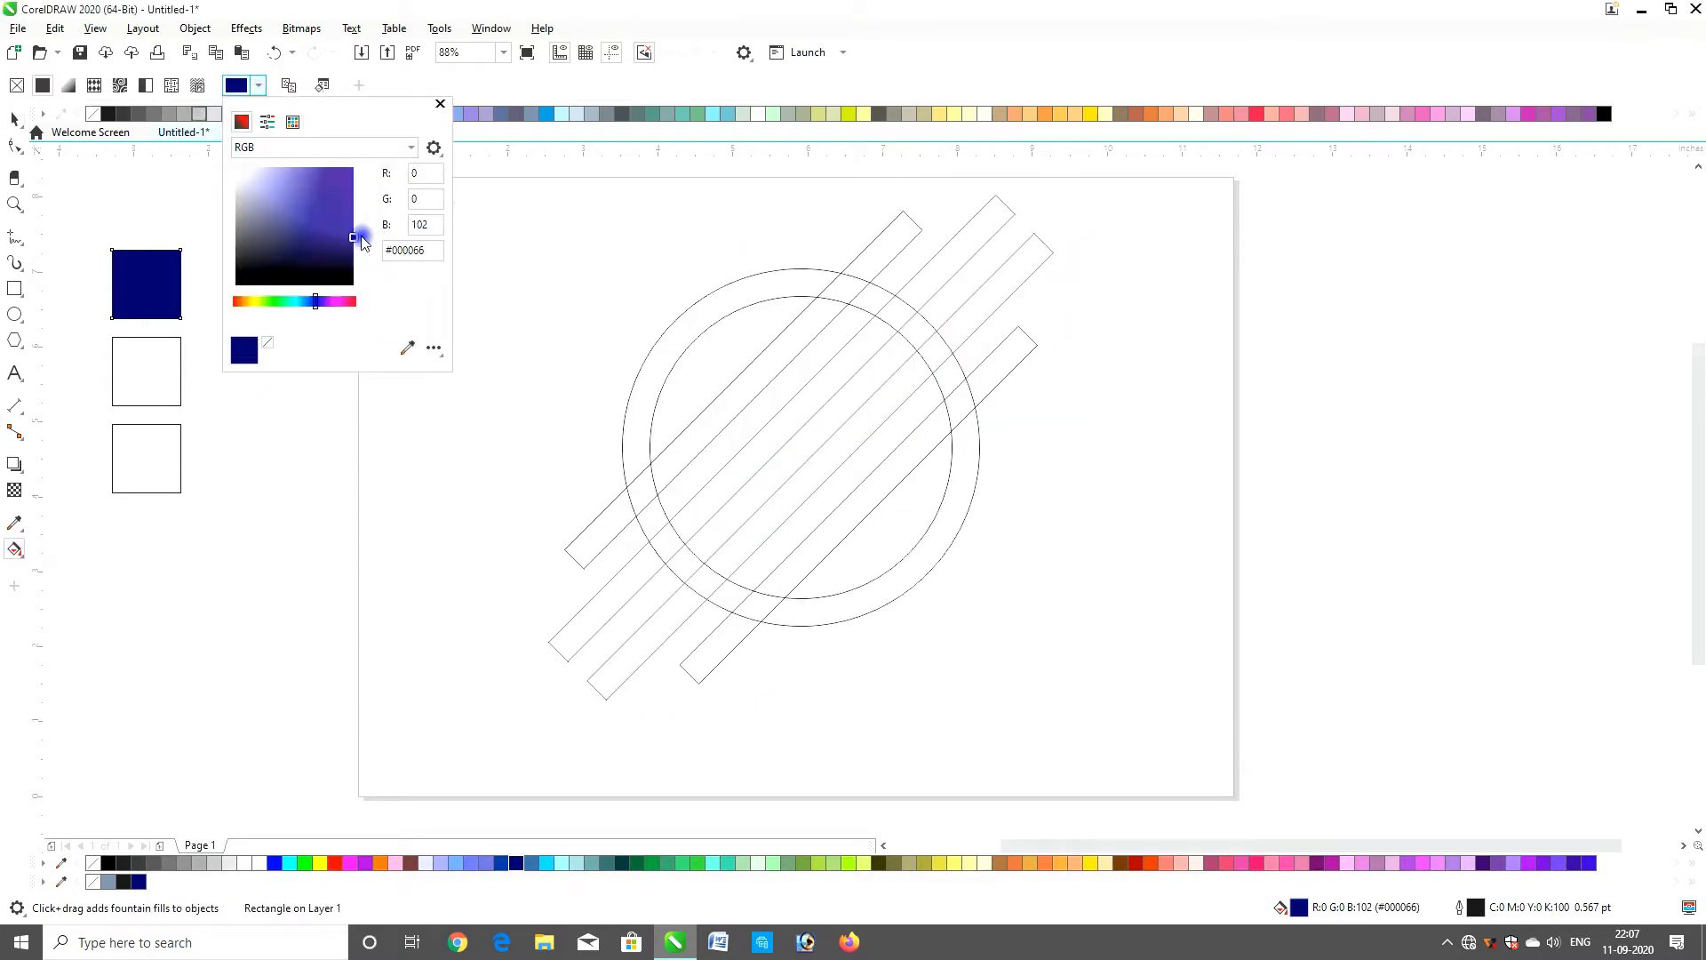
left_click_drag(354, 214, 350, 247)
left_click_drag(313, 306, 302, 300)
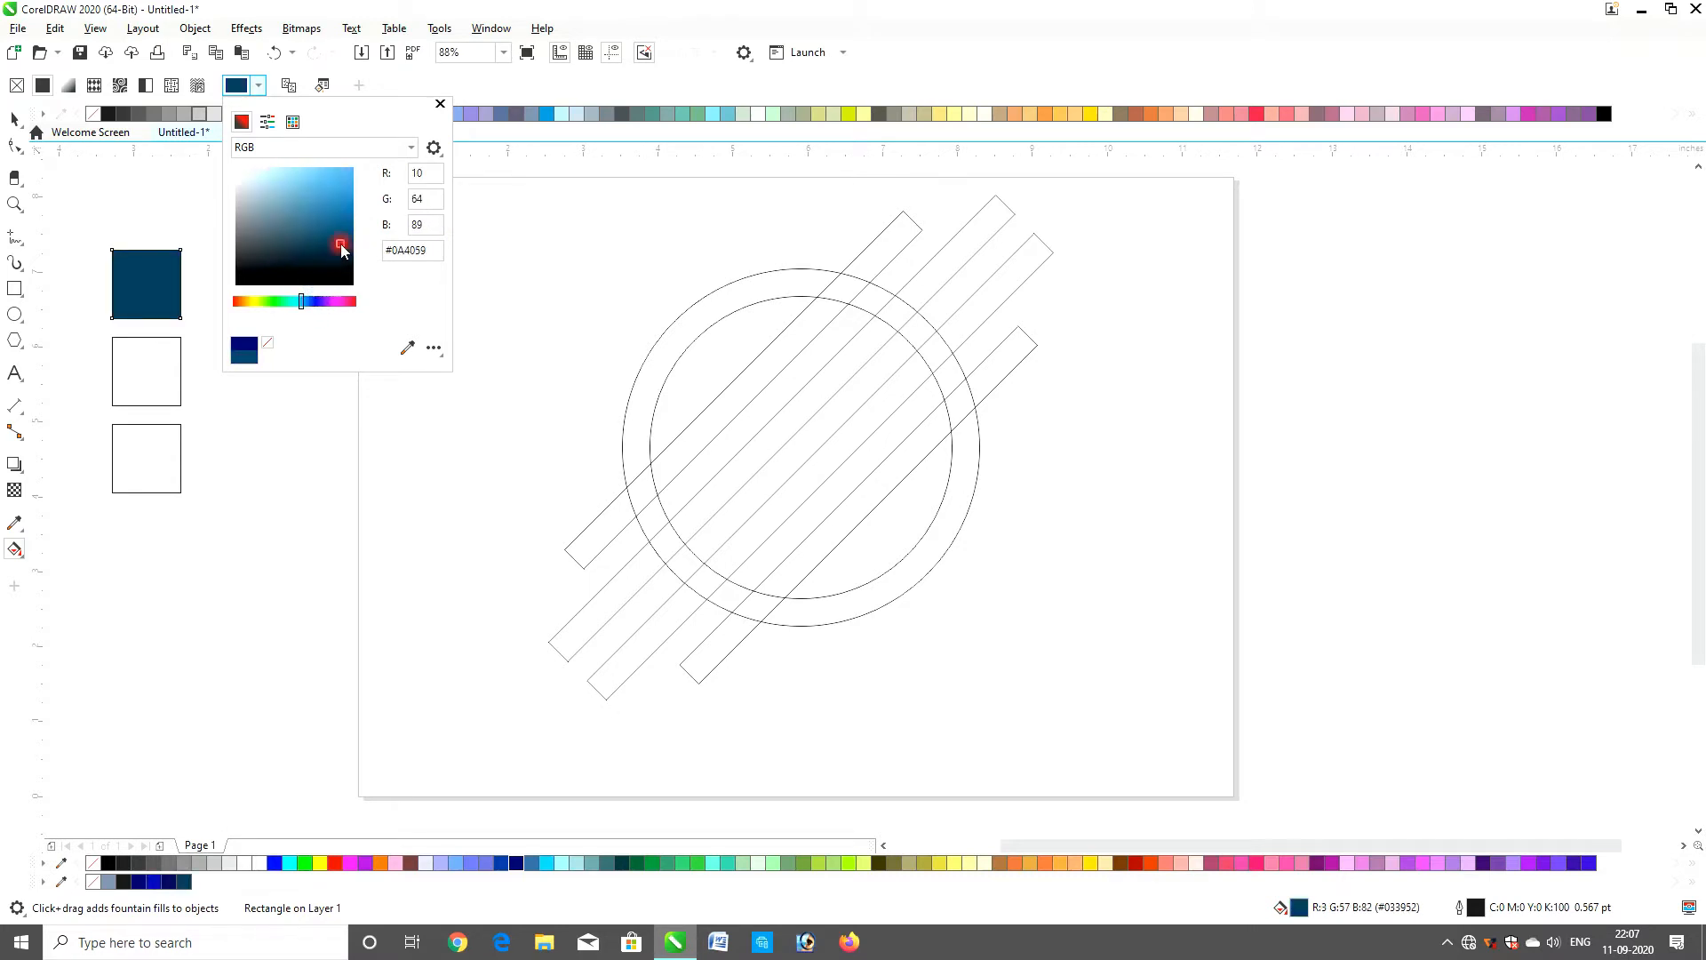
left_click(153, 384)
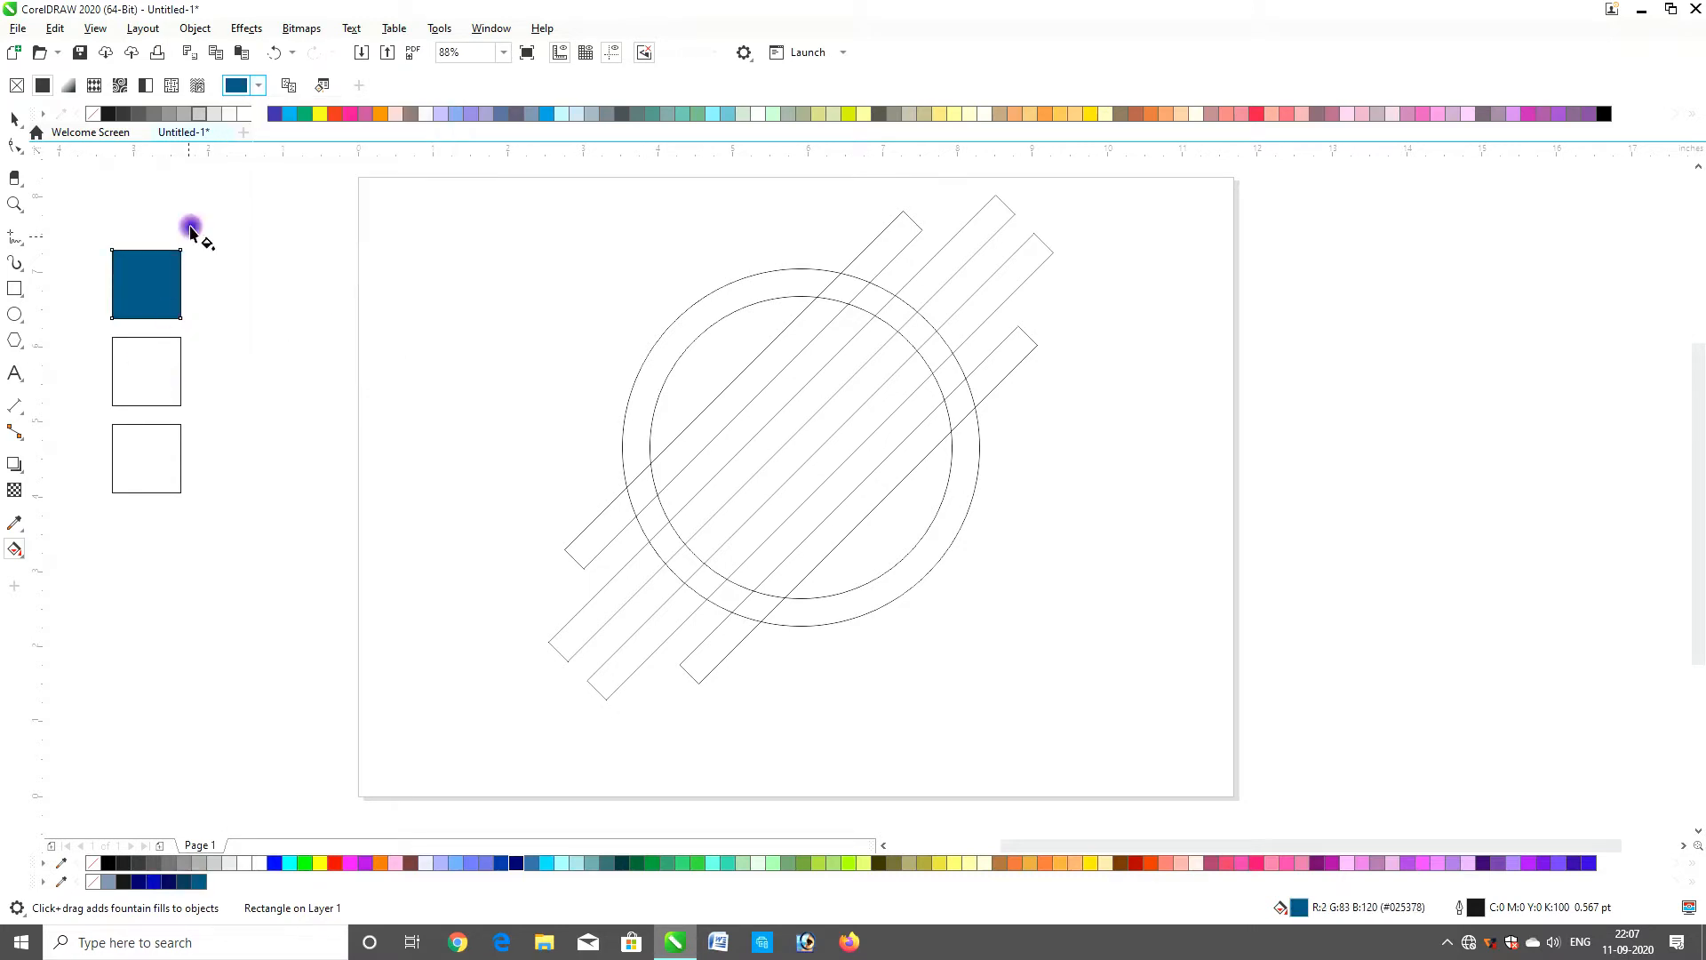
Copy the teal fill to the middle swatch square and change it to dark navy #000D42 (RGB 0, 13, 66)
left_click(149, 284)
left_click(151, 372)
left_click_drag(144, 295, 147, 362)
left_click(149, 367)
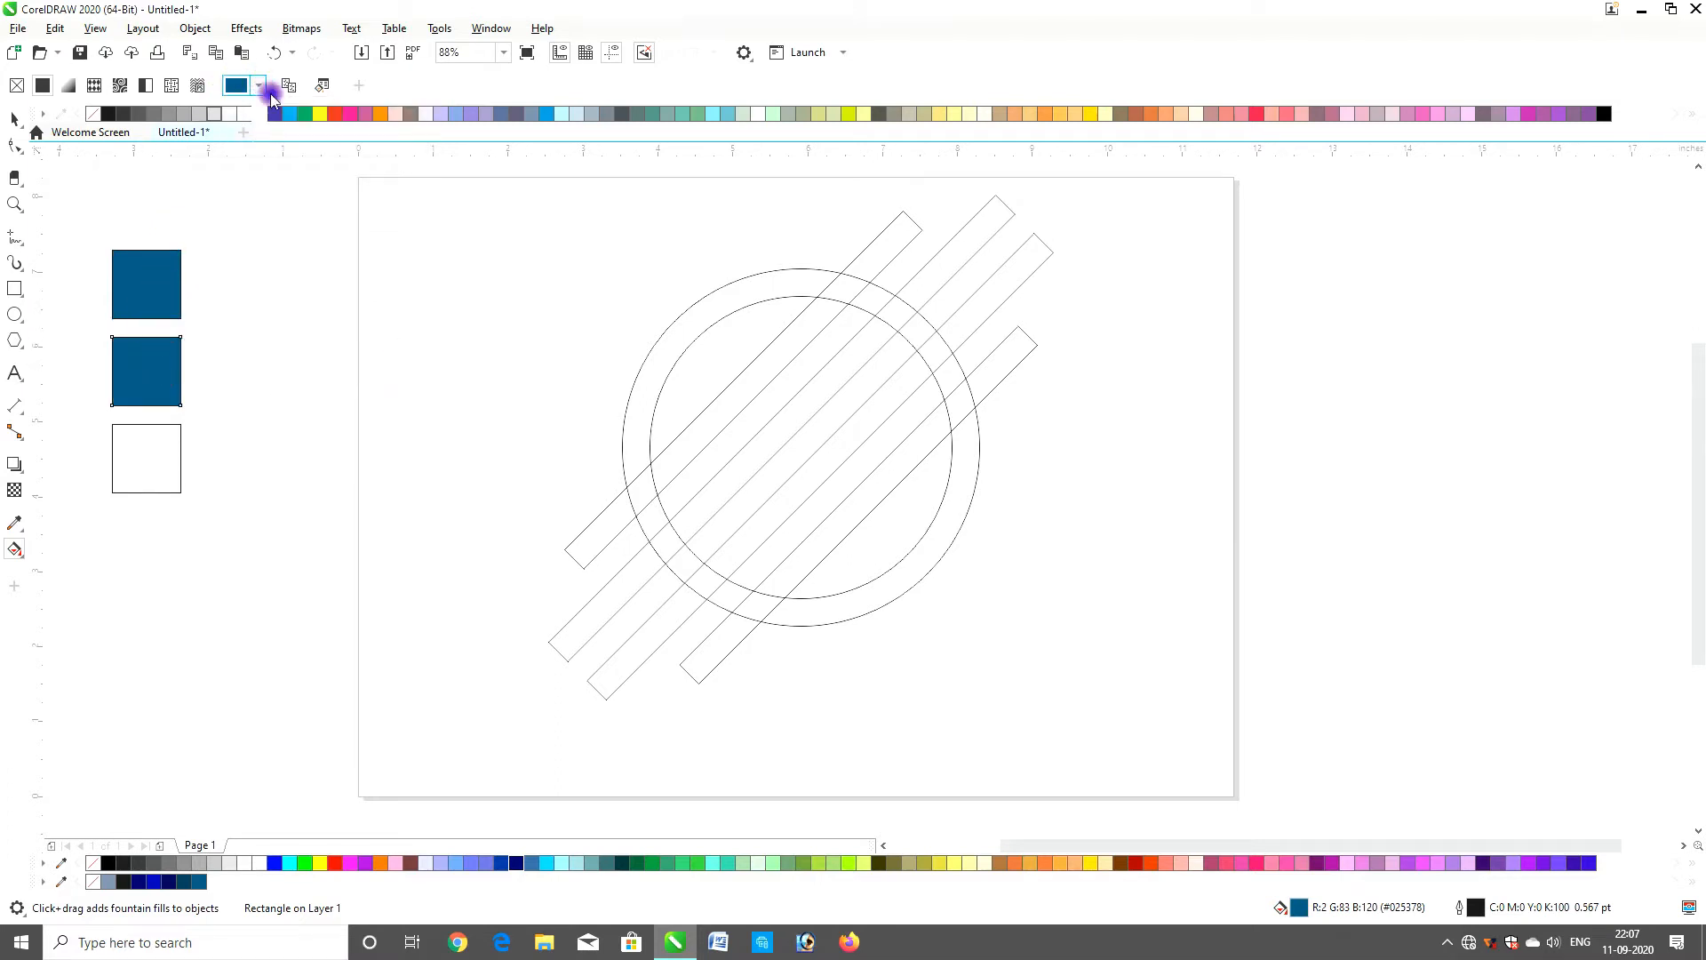
left_click(270, 94)
left_click(288, 200)
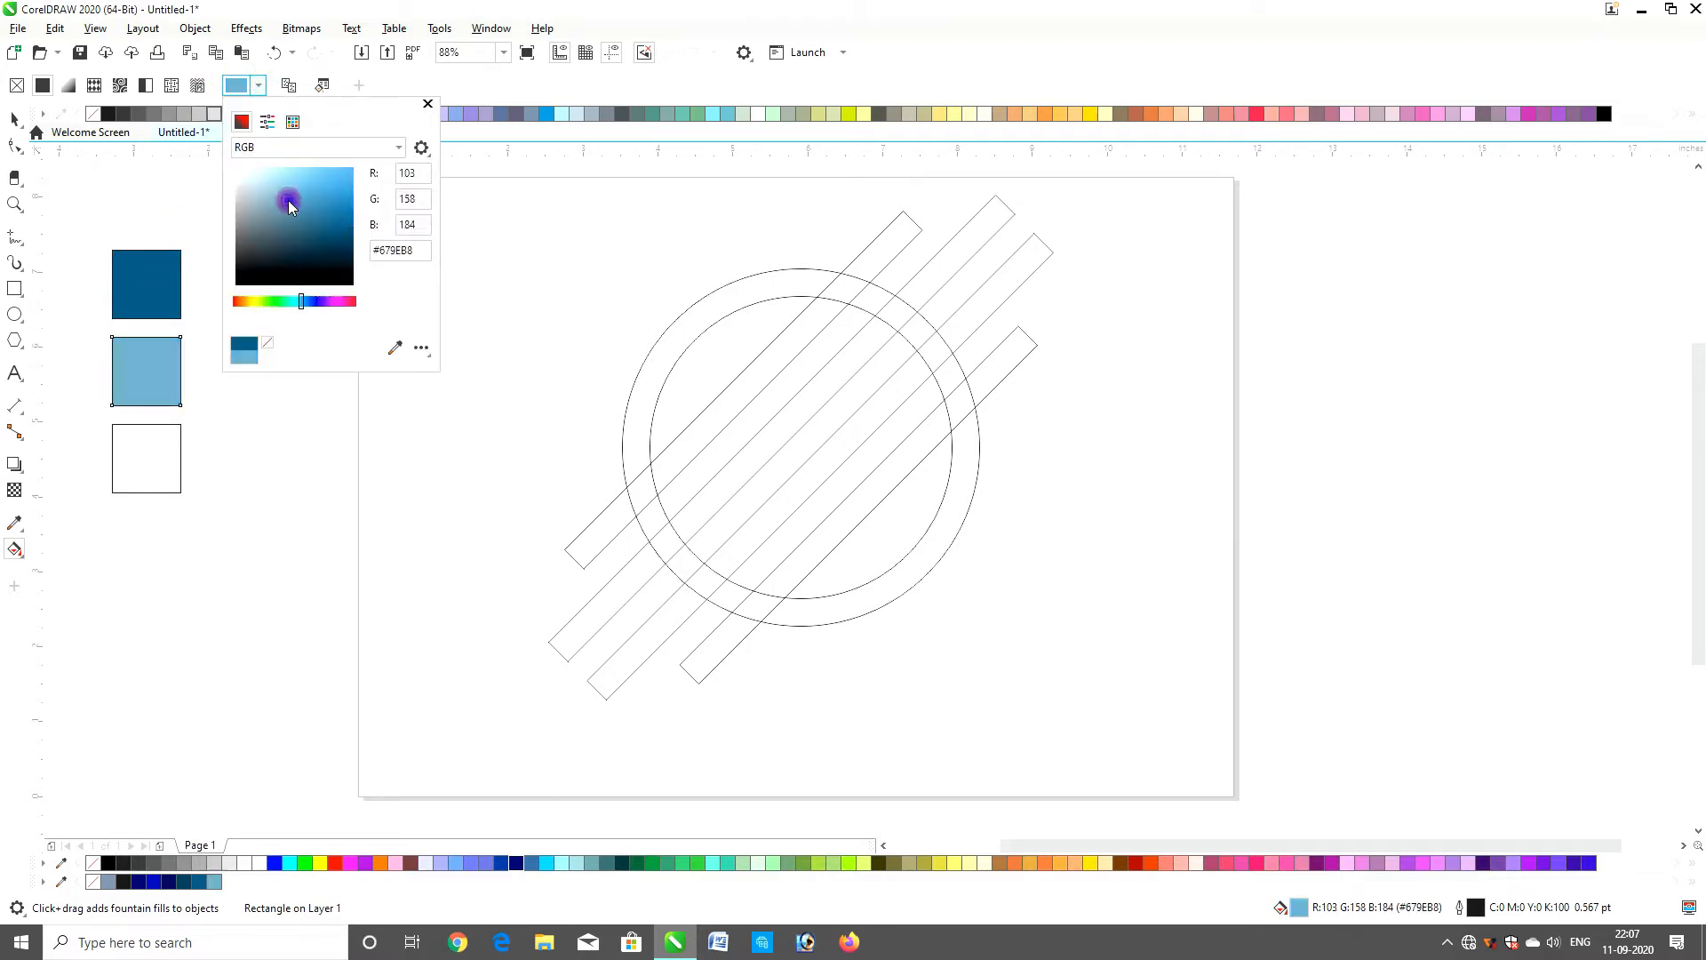
left_click(316, 302)
mouse_move(317, 301)
left_mouse_down()
mouse_move(277, 301)
mouse_move(314, 302)
left_mouse_up()
left_click_drag(323, 224, 358, 267)
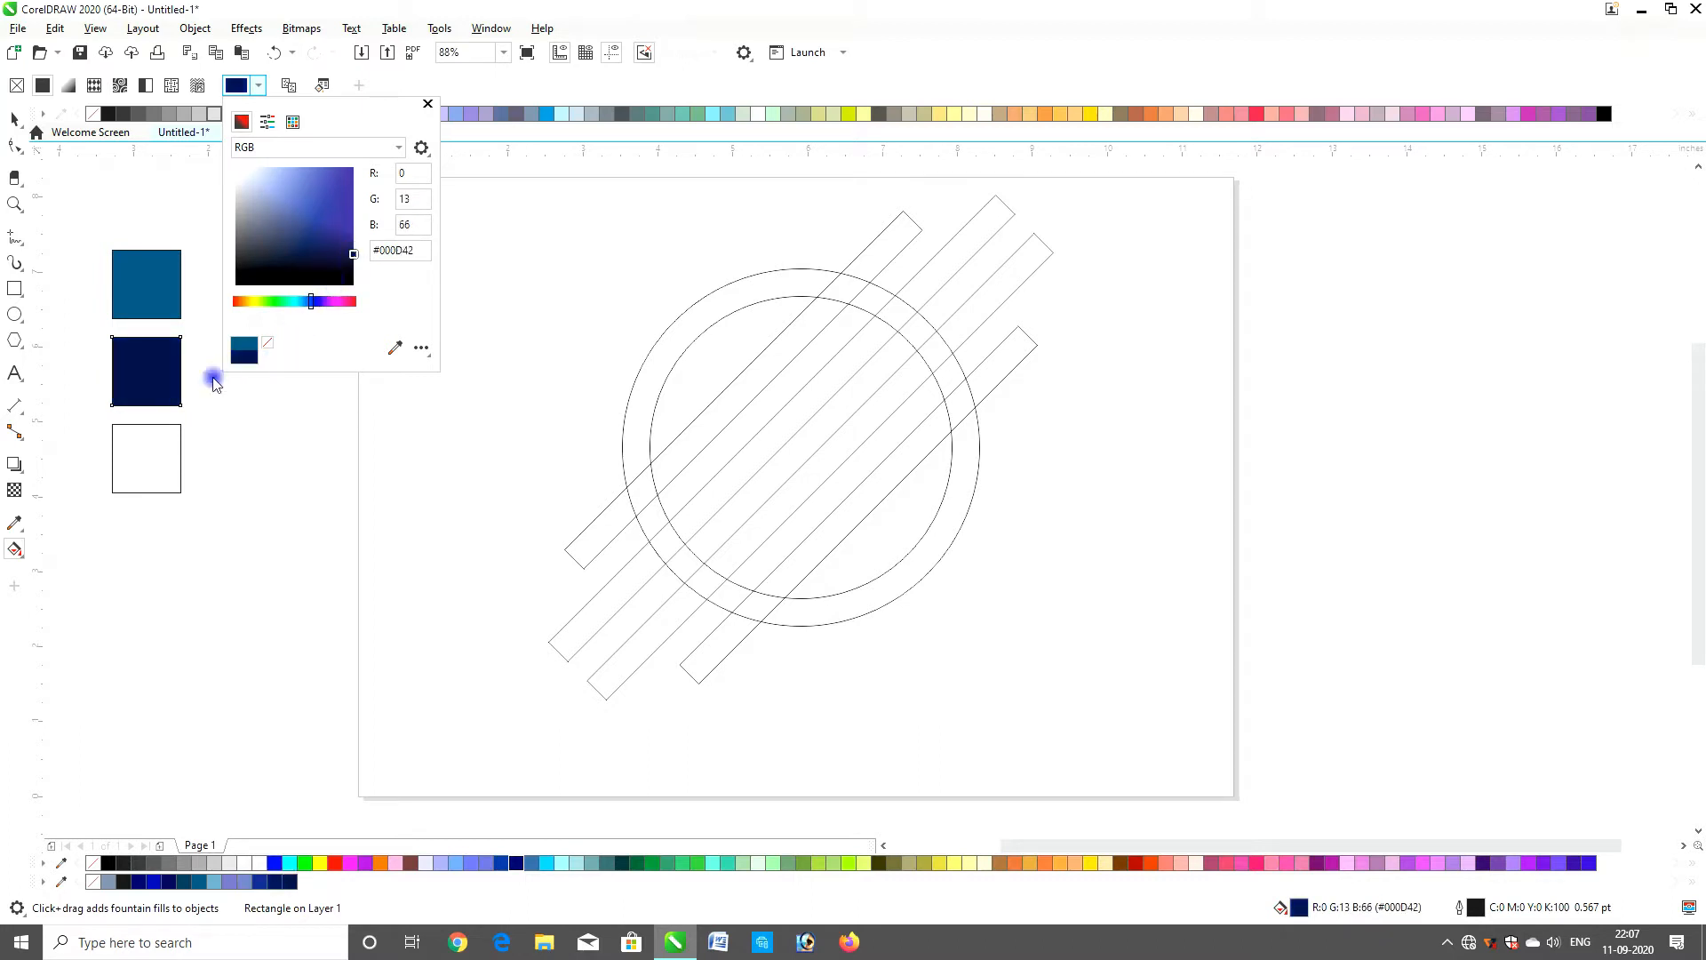
Copy the top swatch's fill to the bottom square and brighten it to light blue #008BCC
left_click(131, 444)
left_click(148, 457)
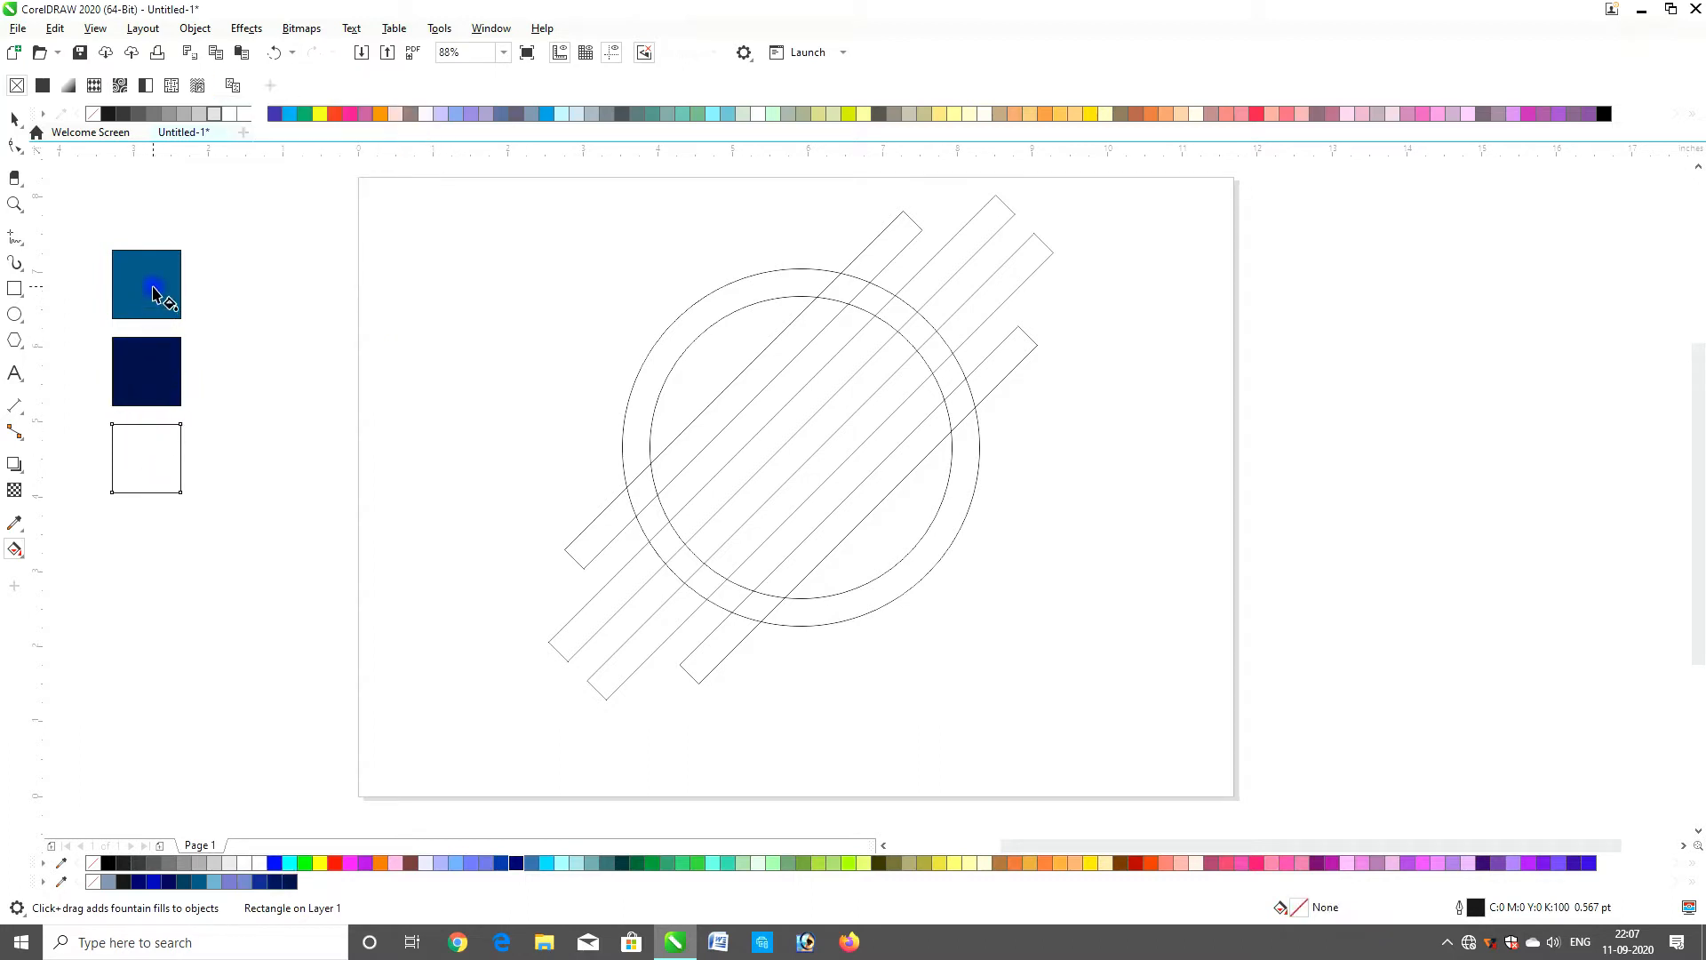
left_click_drag(153, 285, 153, 475)
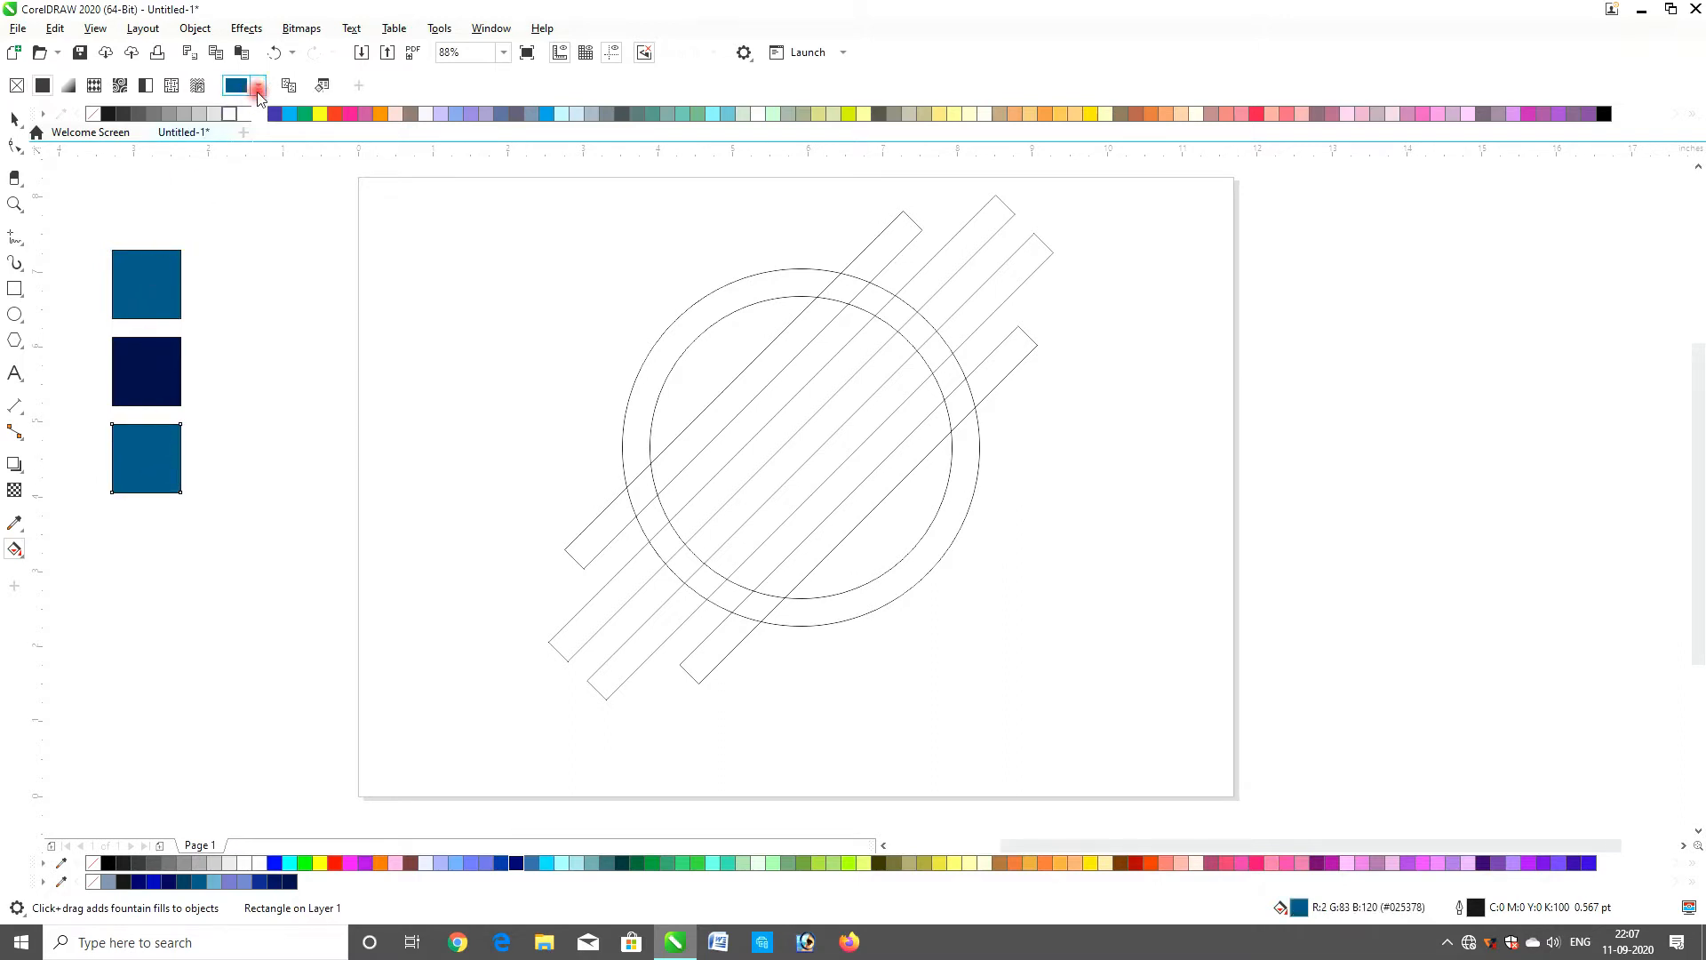
left_click(257, 86)
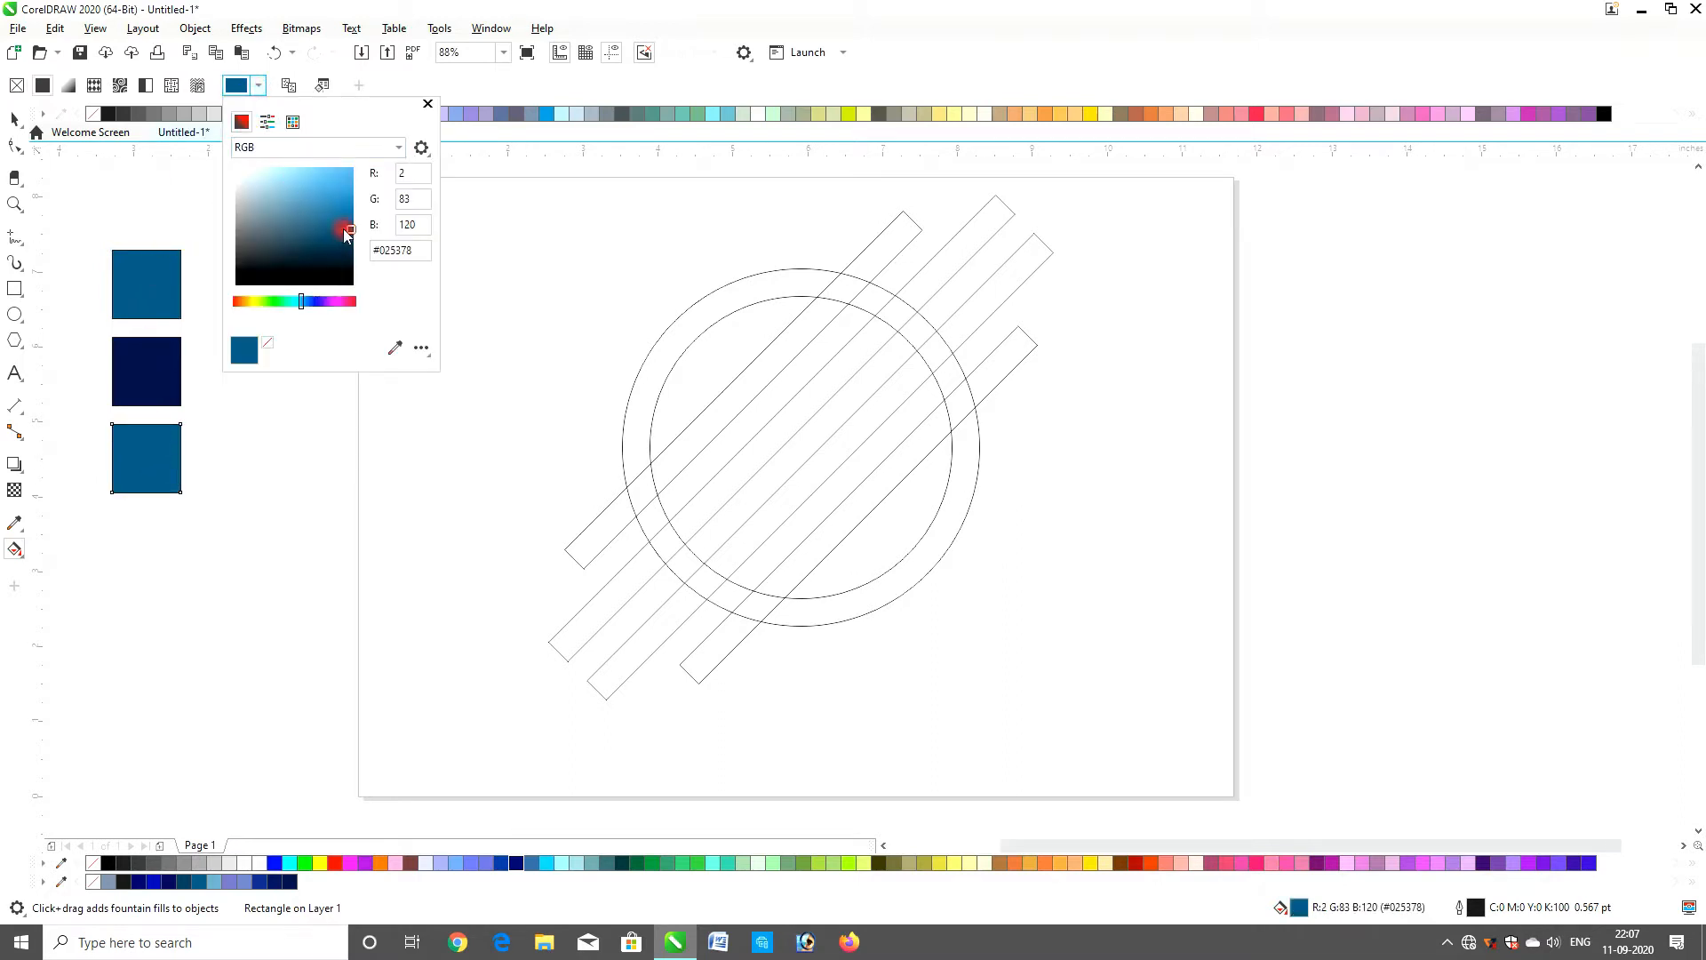
left_click_drag(346, 233, 353, 189)
left_click(14, 120)
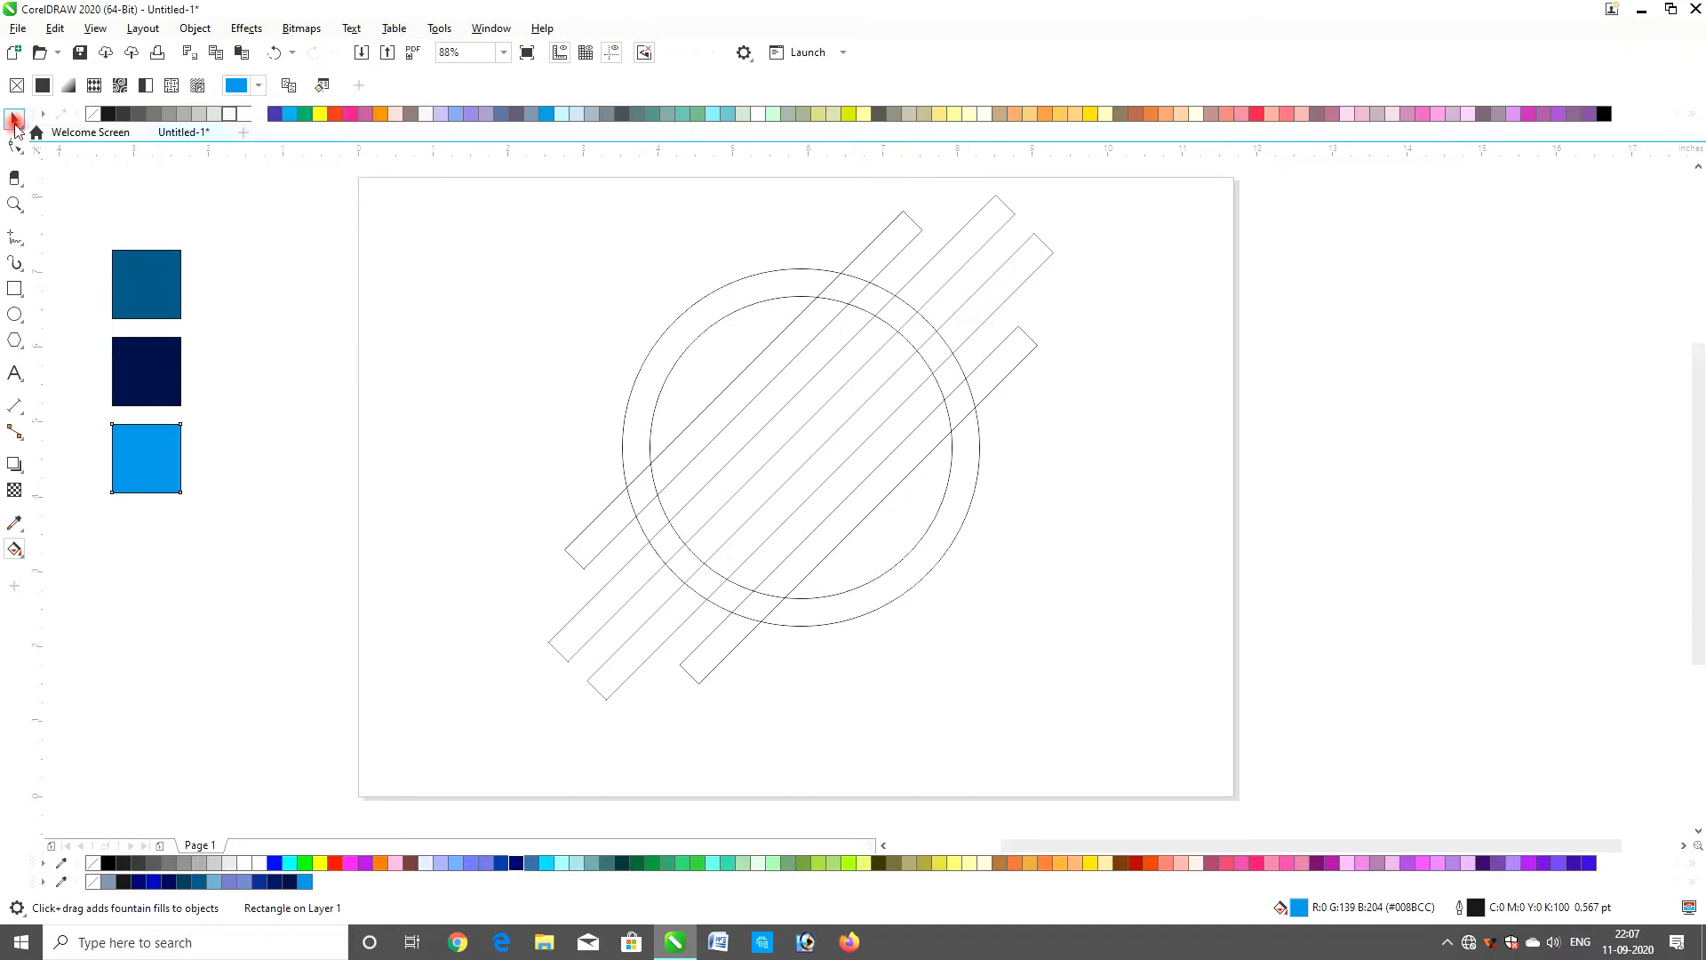
Remove the outlines from all three swatch squares
left_click_drag(80, 551, 79, 552)
right_click(92, 114)
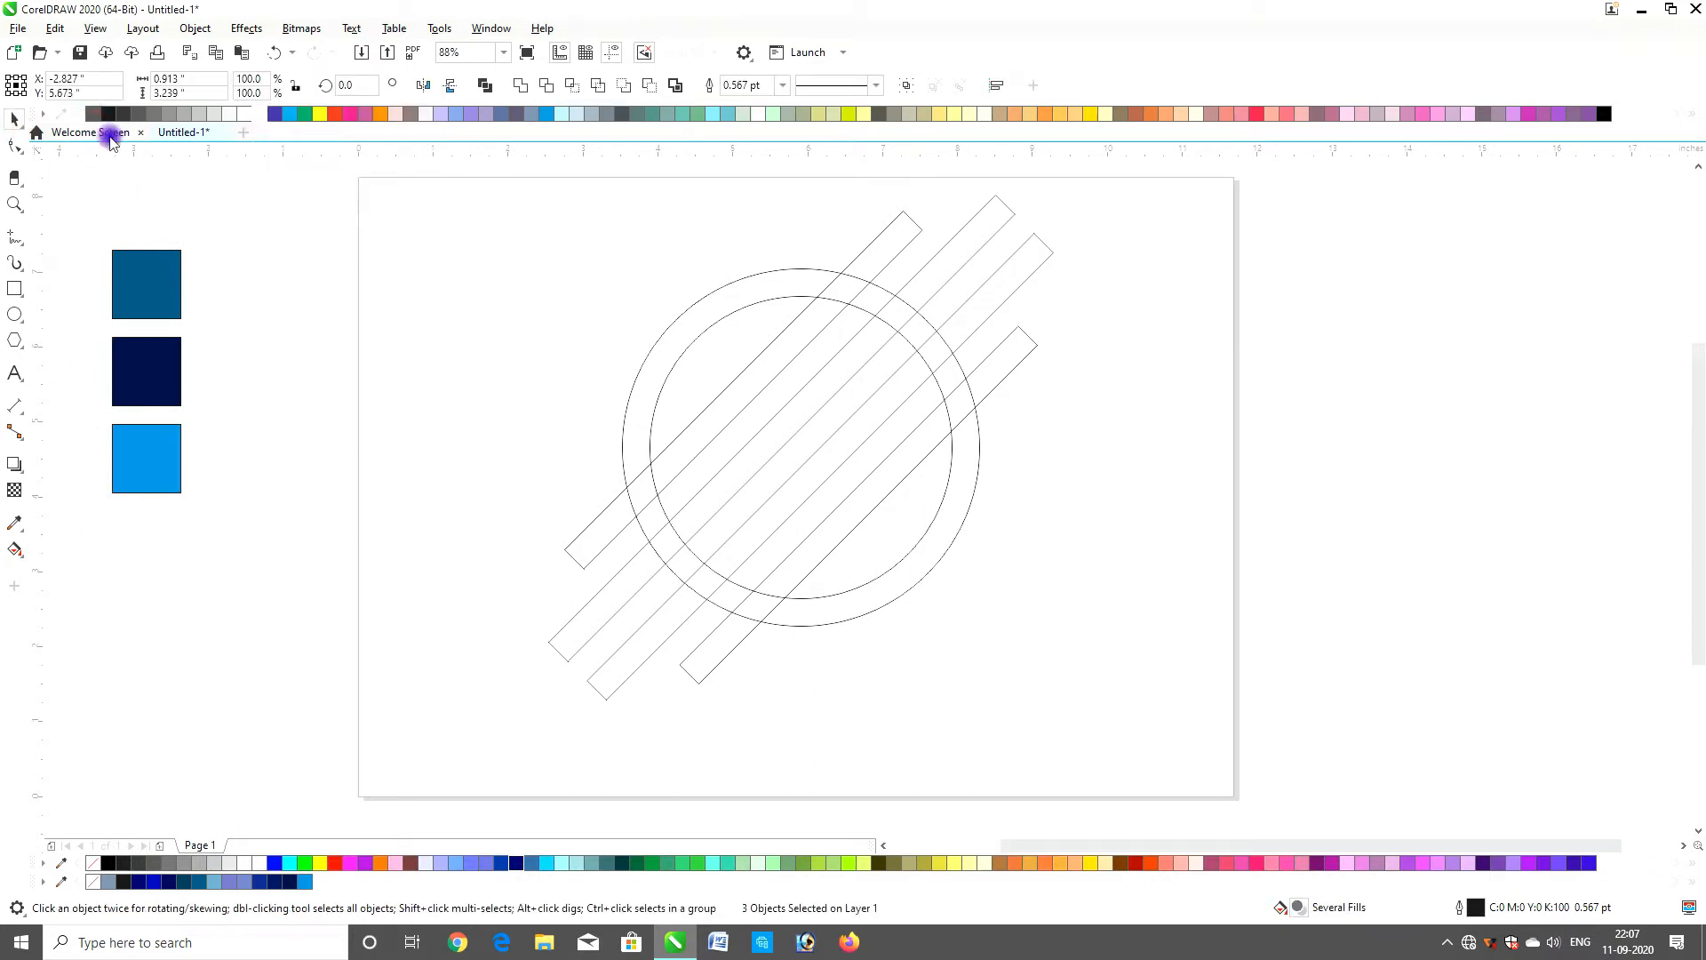
left_click_drag(262, 201, 73, 554)
Move the three swatches to the page's left edge and fill the ring with the top swatch's teal blue #025378
left_click_drag(142, 351, 675, 311)
left_click(503, 269)
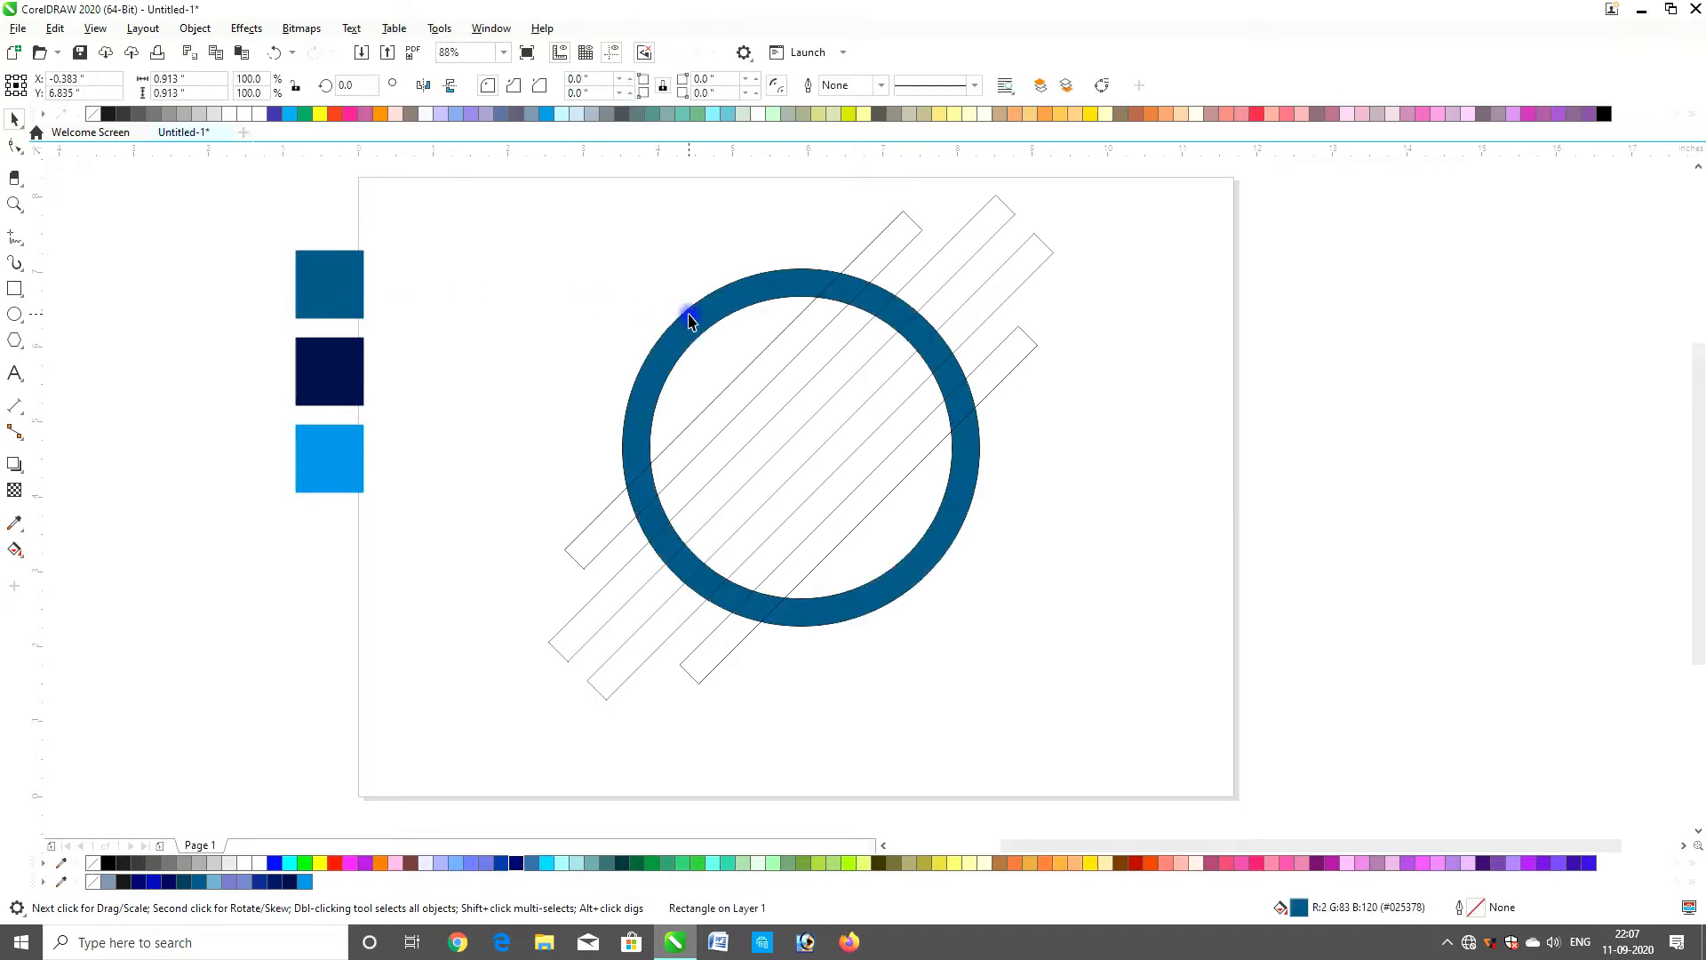
left_click(710, 321)
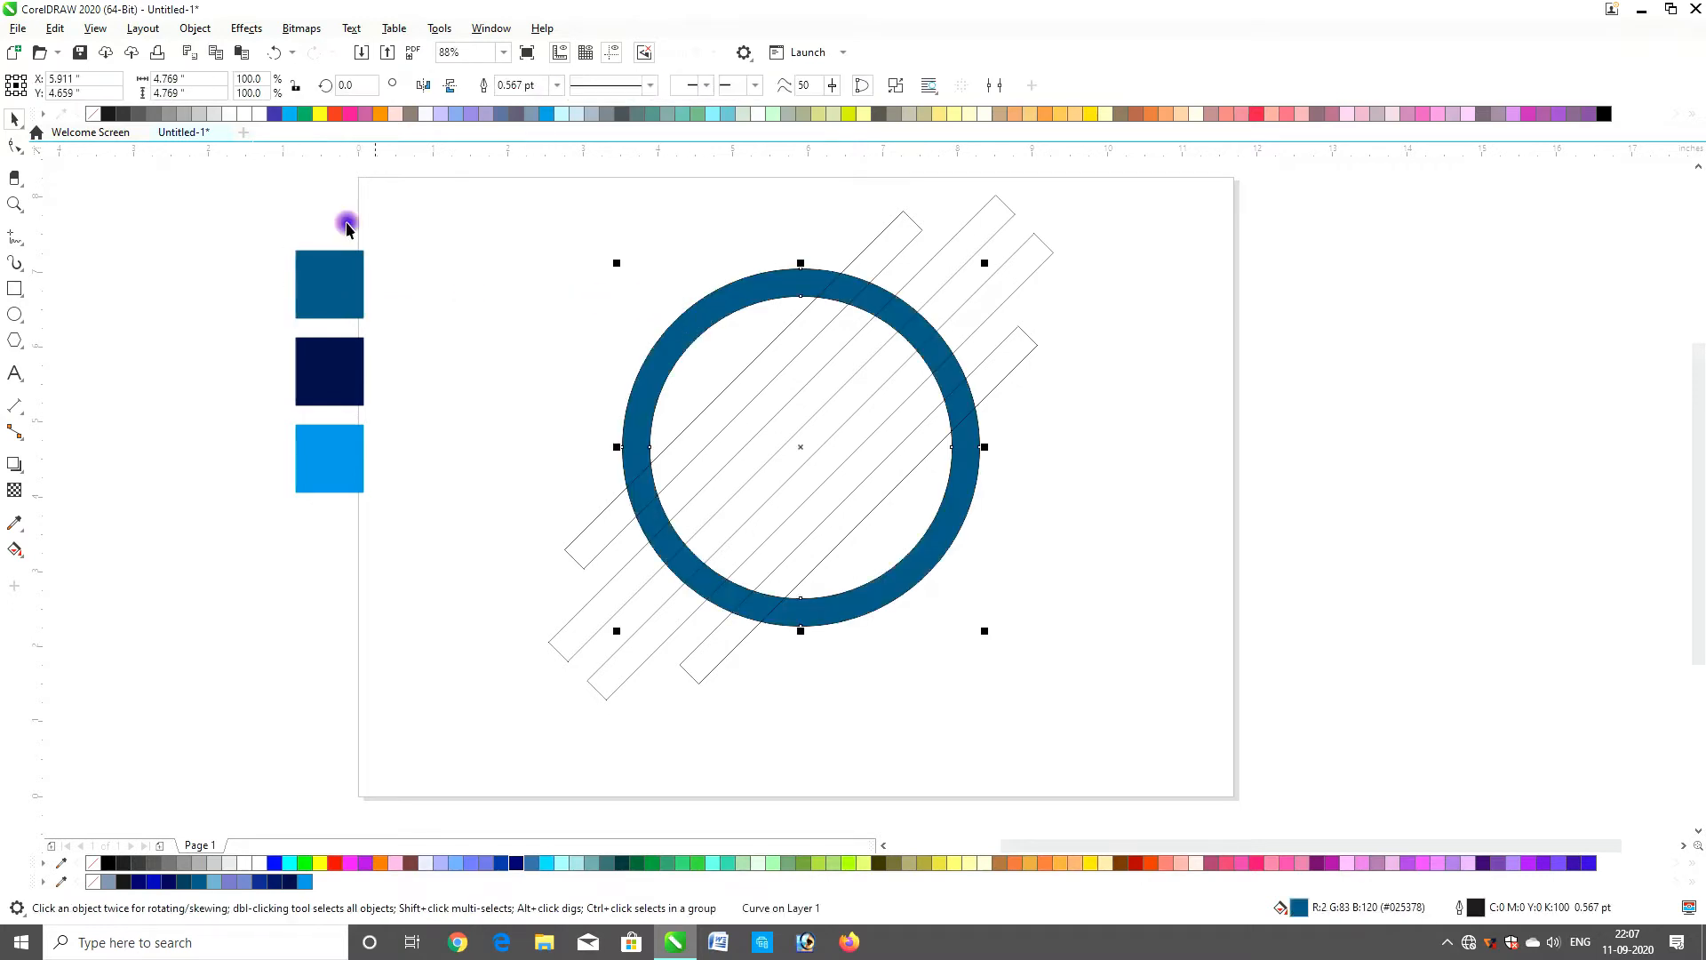
Remove the ring's outline and trim the four diagonal bars with the ring
right_click(93, 114)
left_click(100, 260)
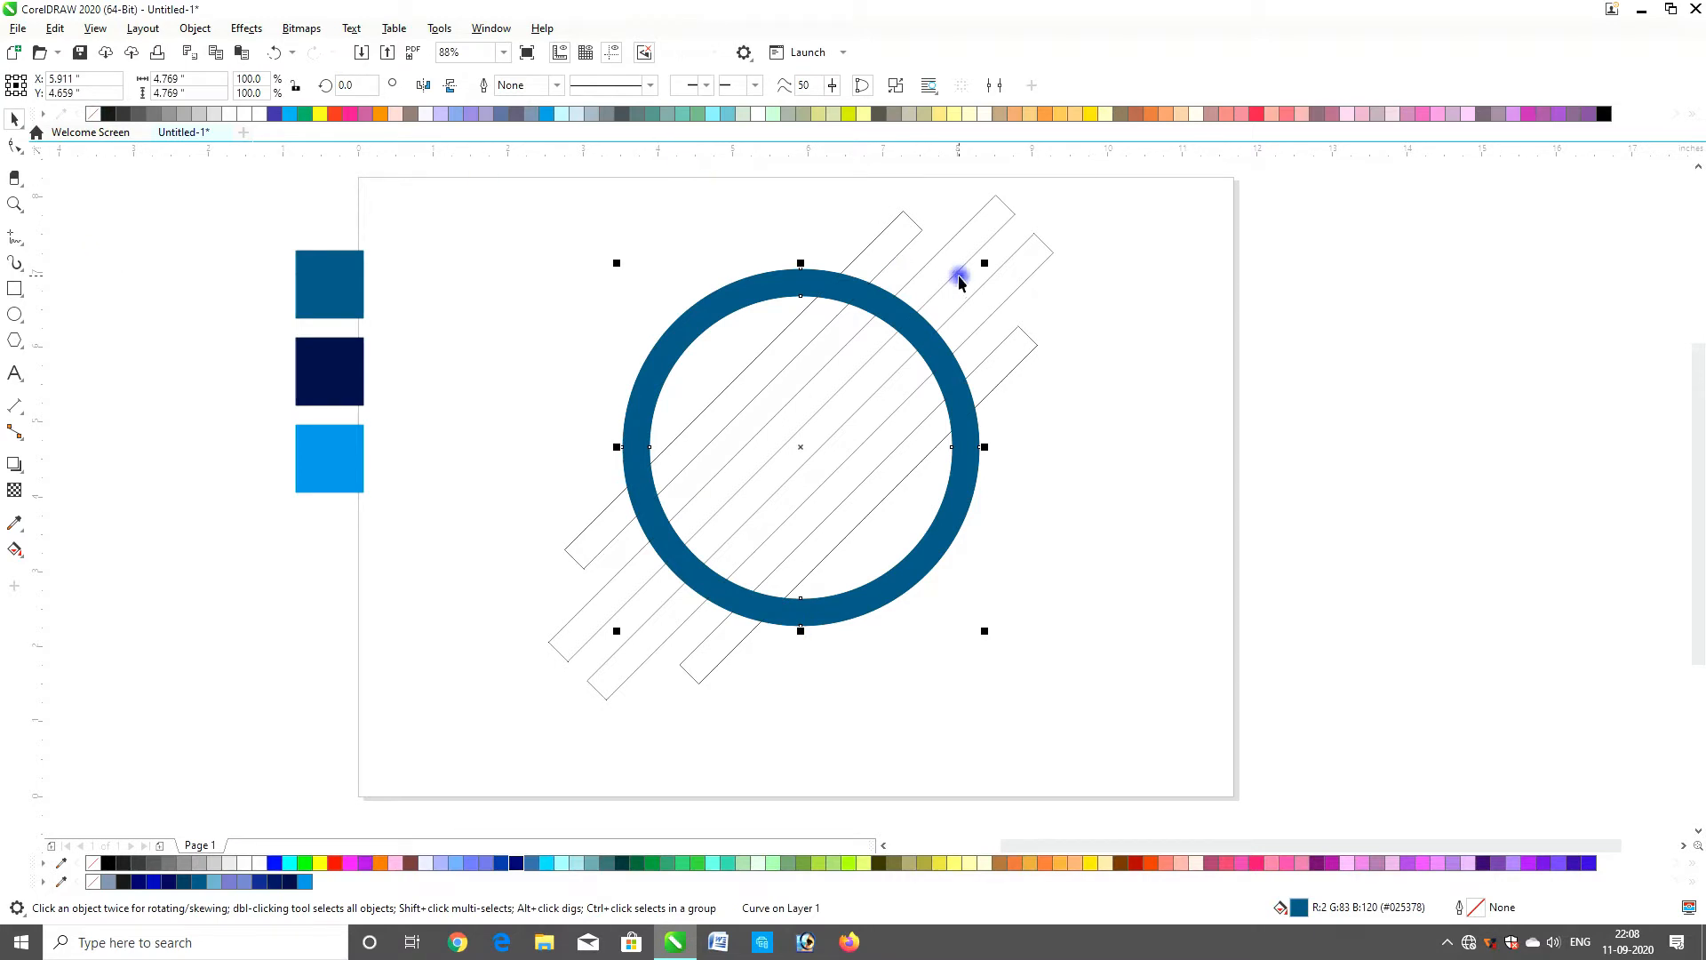
left_click(892, 229, "shift")
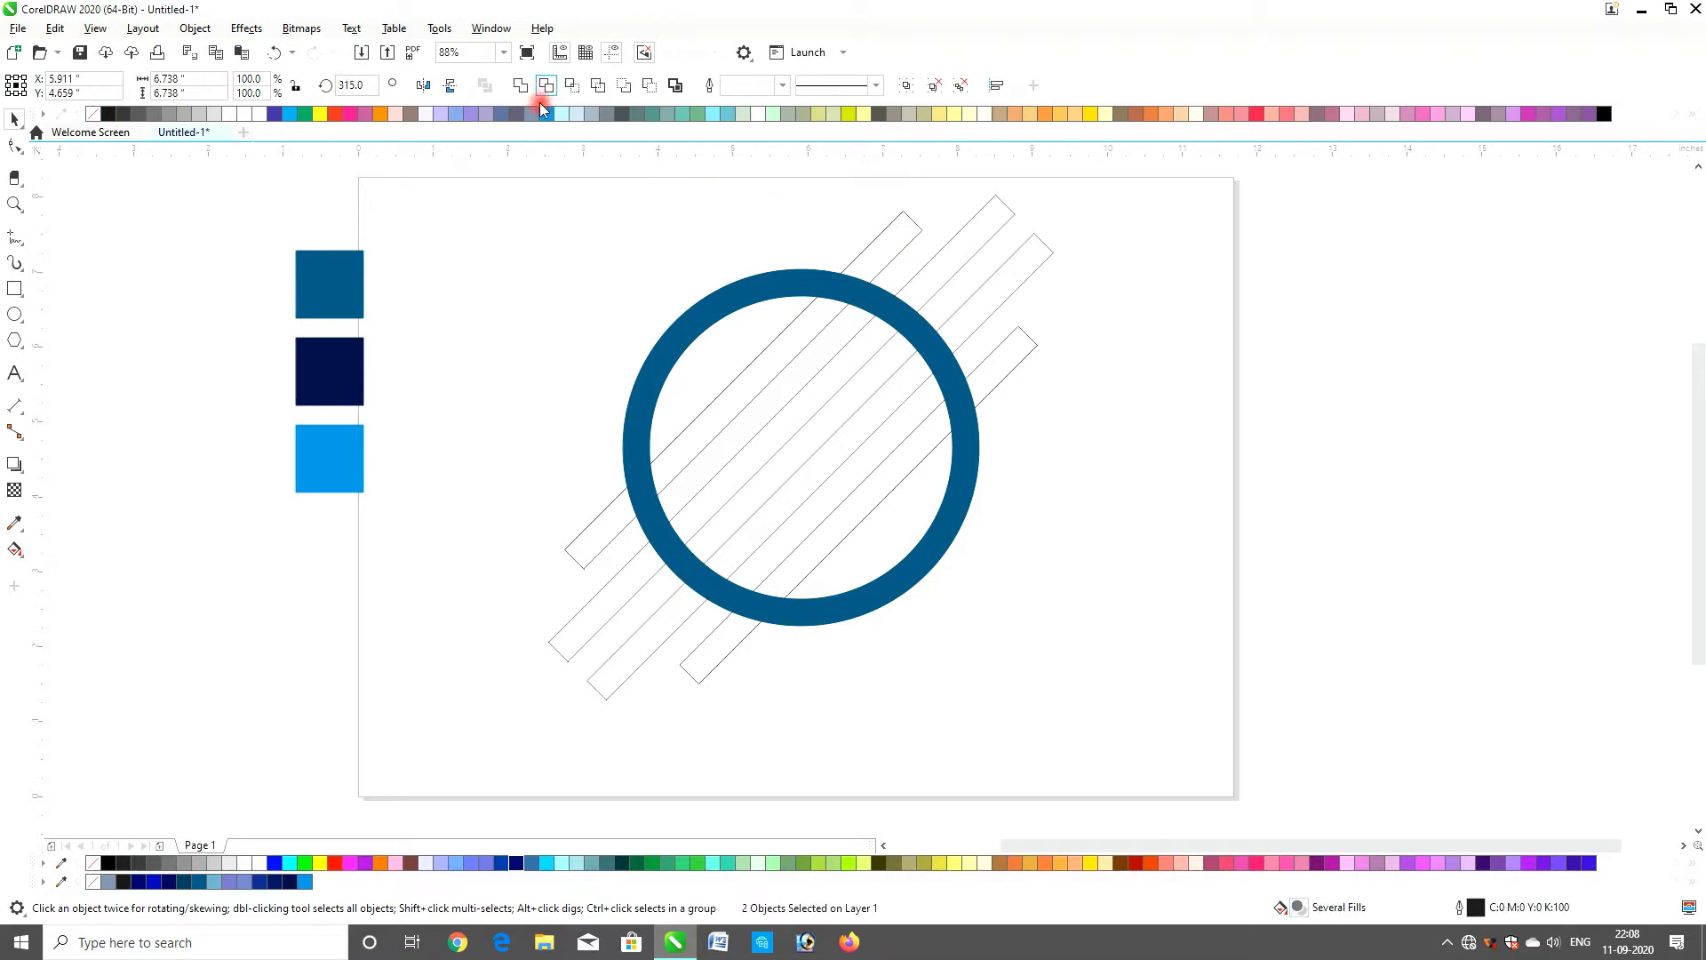
left_click(775, 256)
left_click(783, 284)
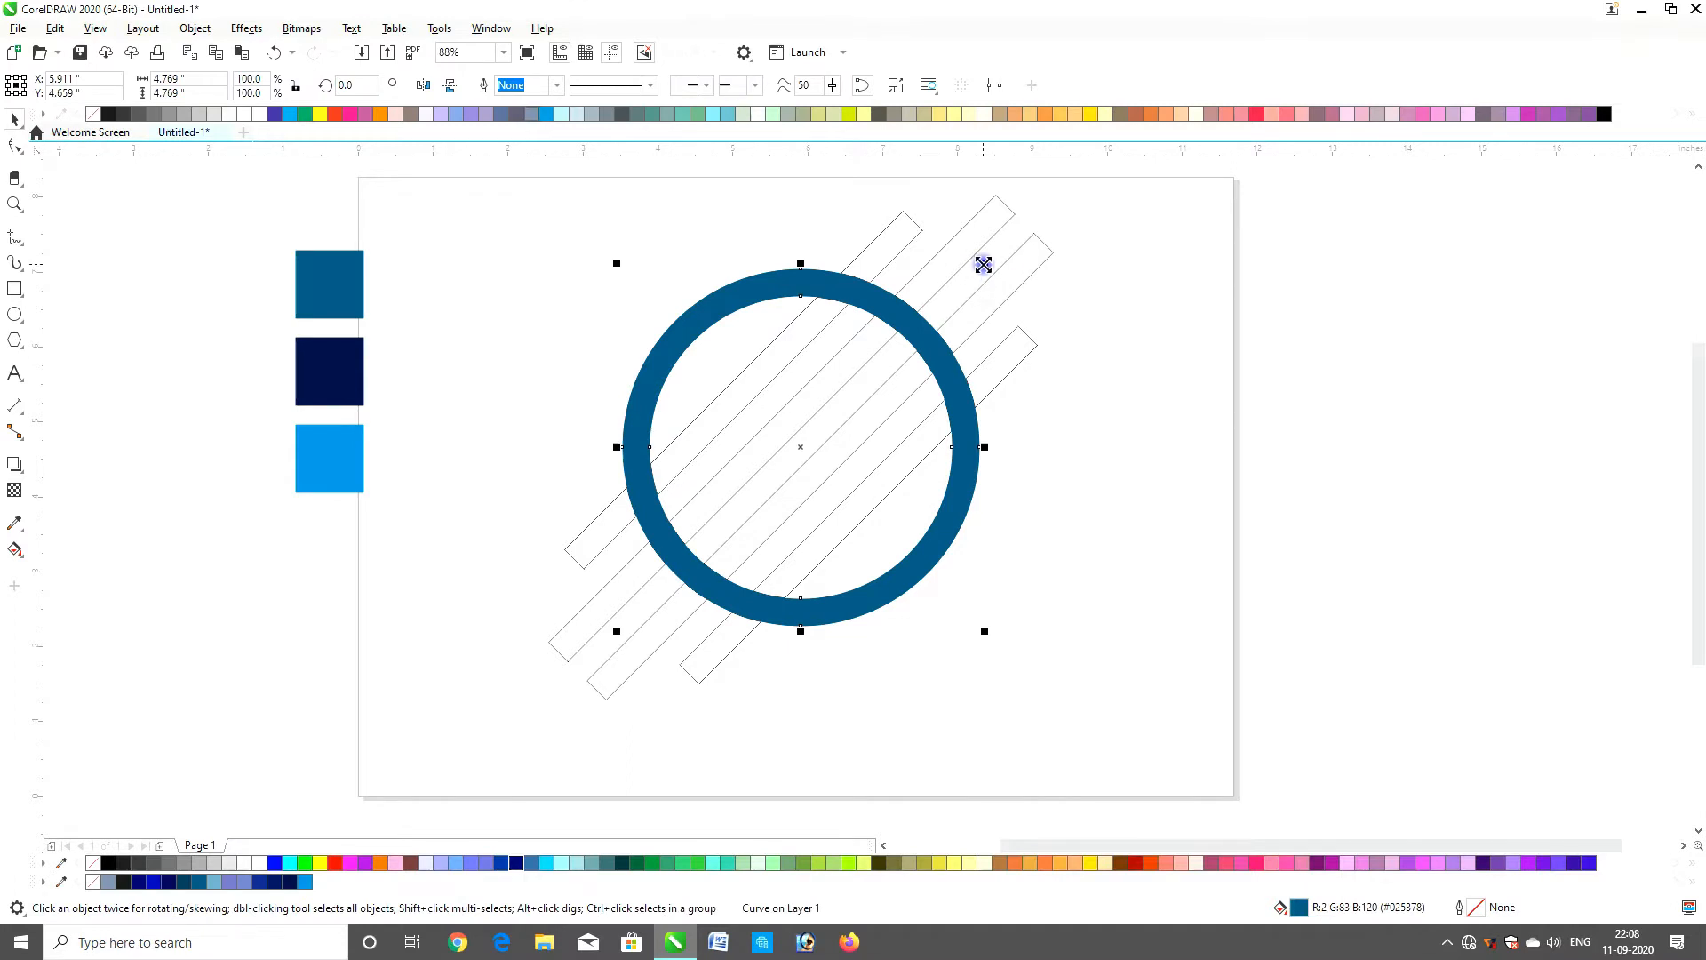
Shrink the ring about its centre to 4.484 and then 4.2 inches, trimming the bars with it at each size
left_click_drag(984, 264, 972, 273)
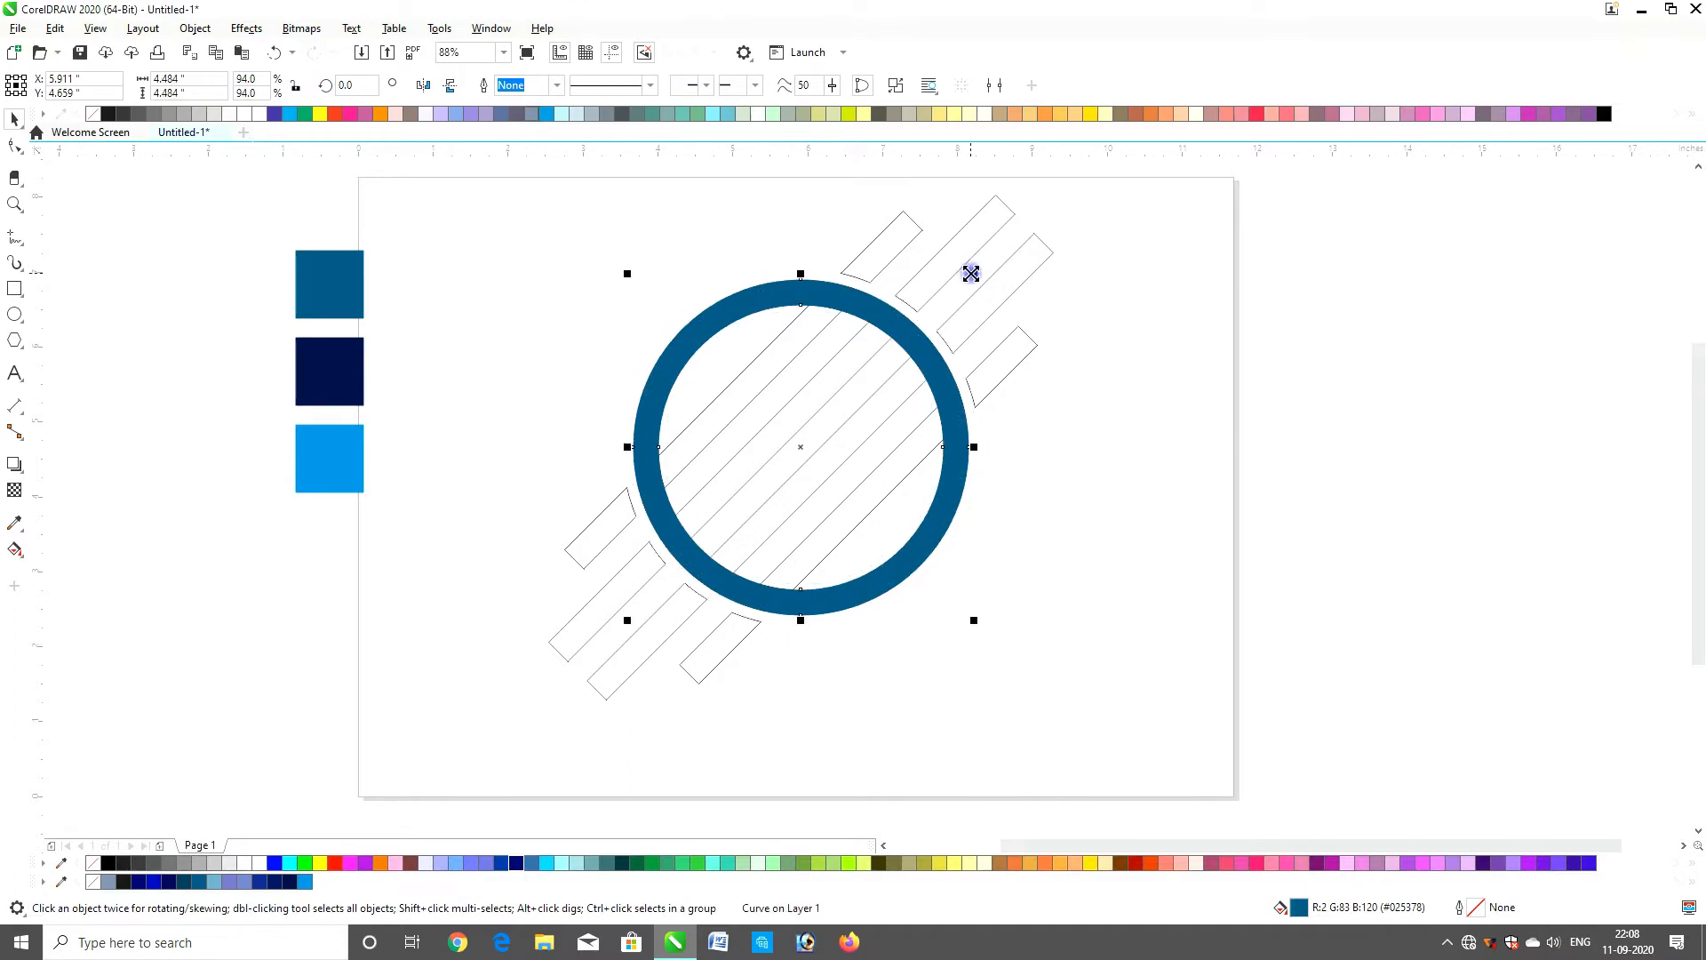
left_click(940, 259)
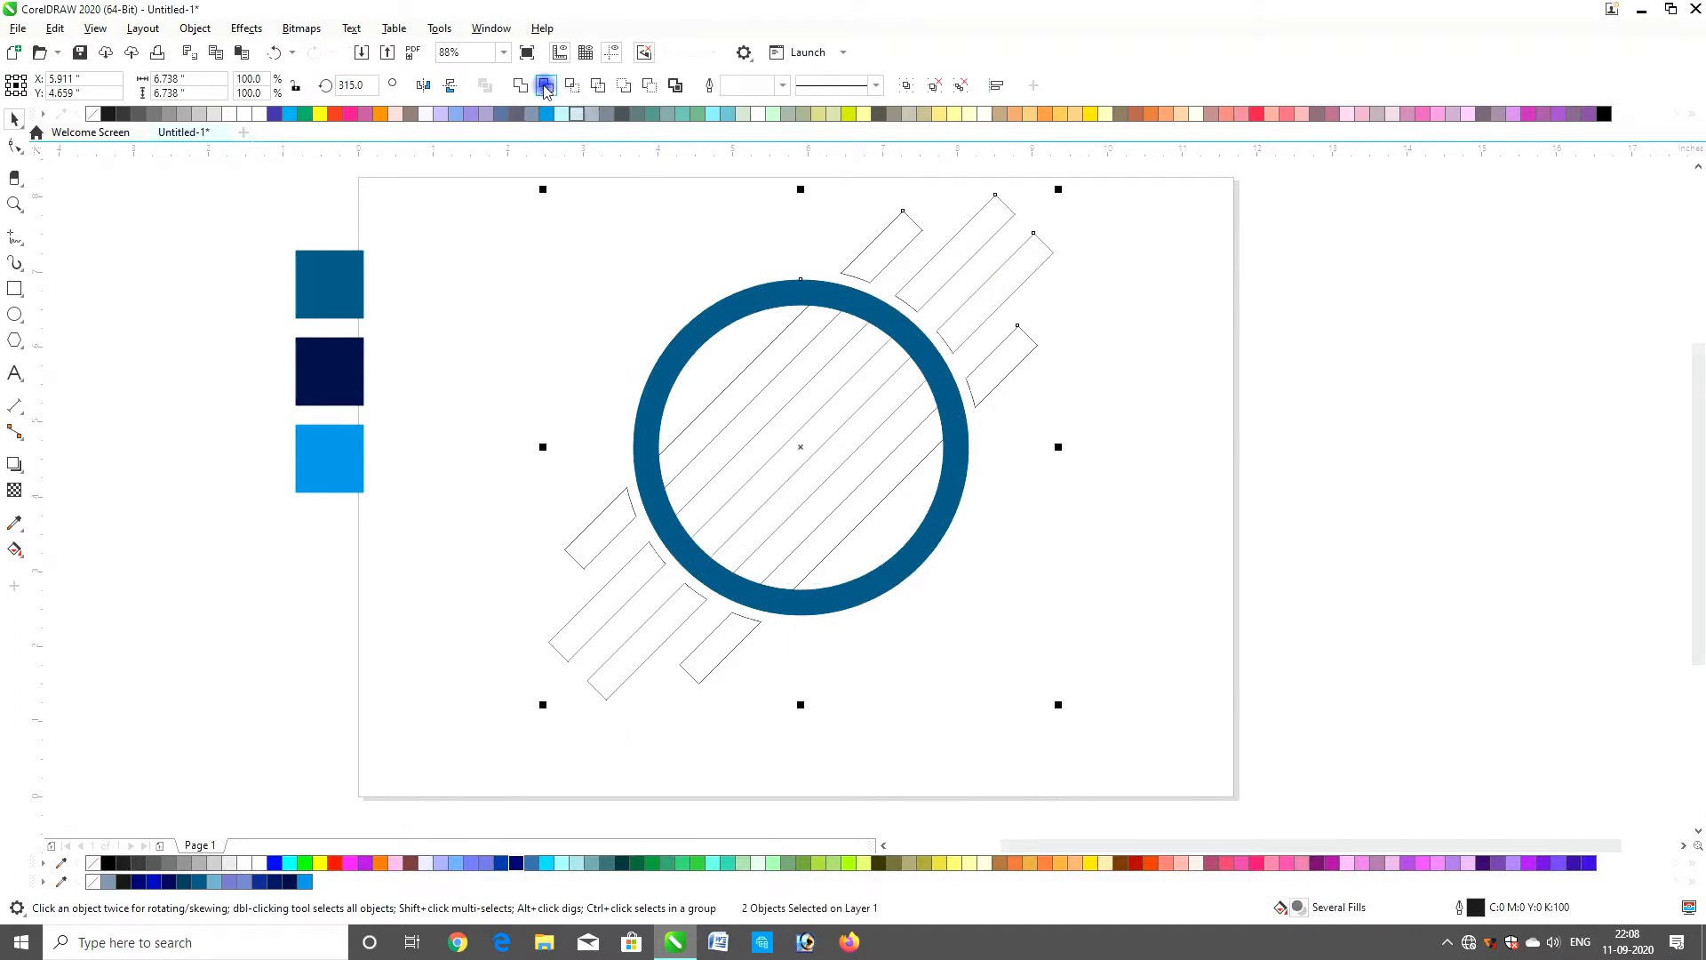
left_click(528, 247)
left_click(783, 283)
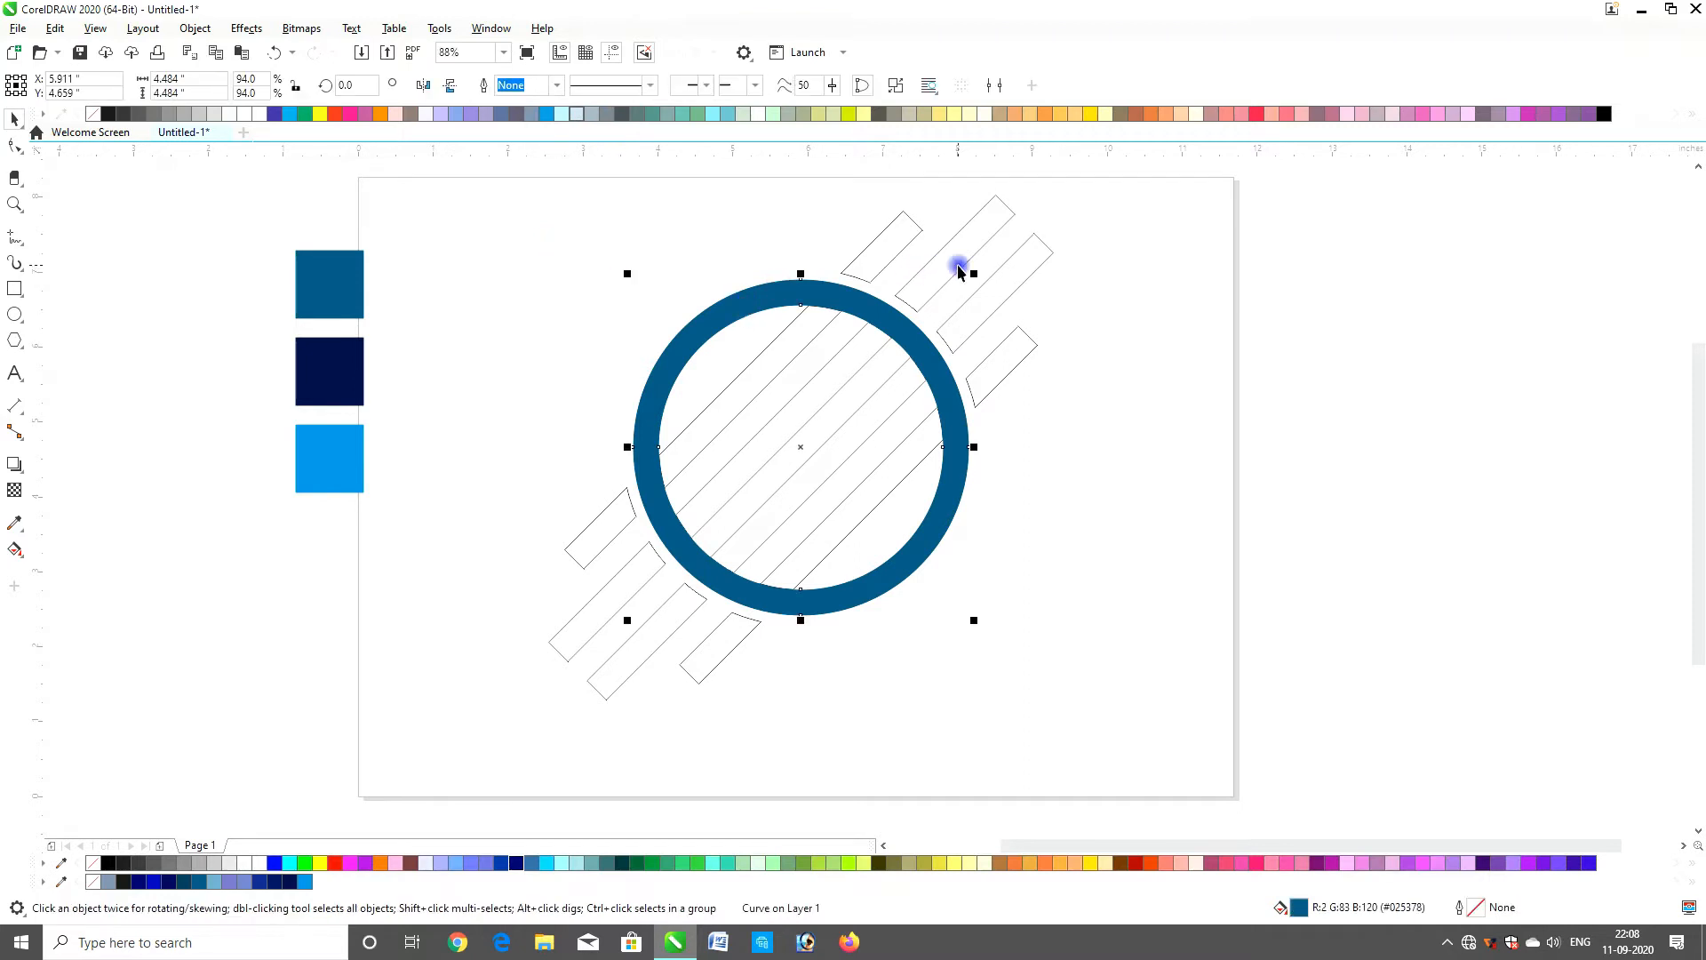
left_click_drag(971, 273, 960, 278)
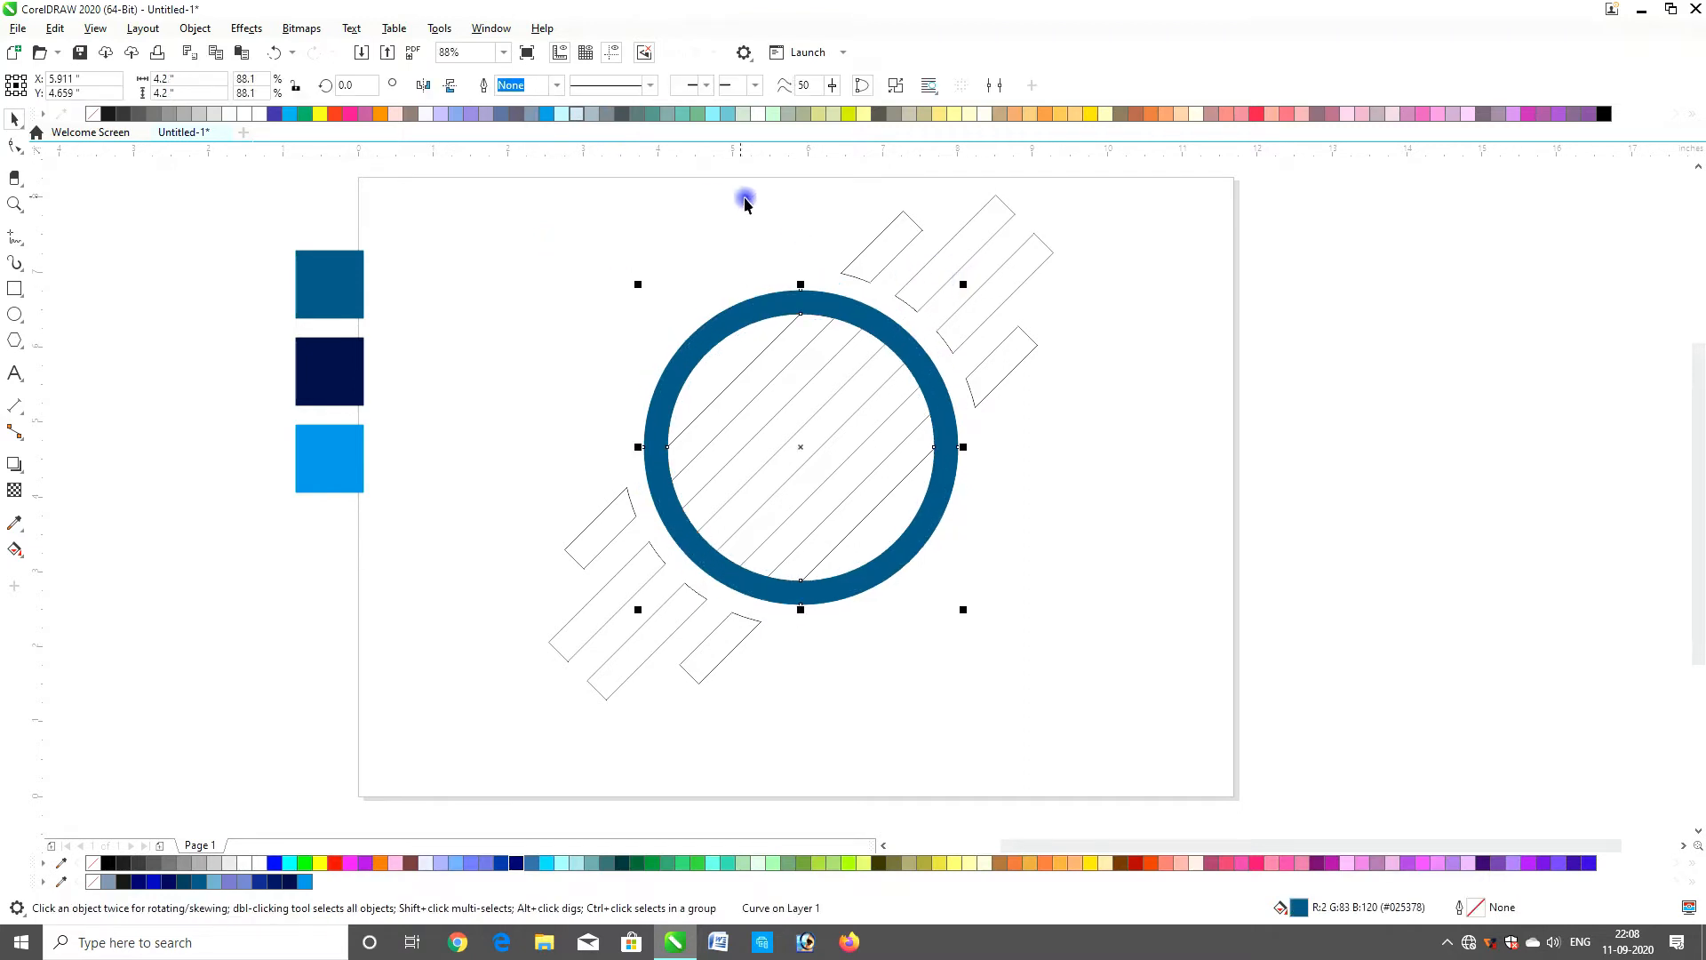
left_click(894, 234, "shift")
left_click(802, 308)
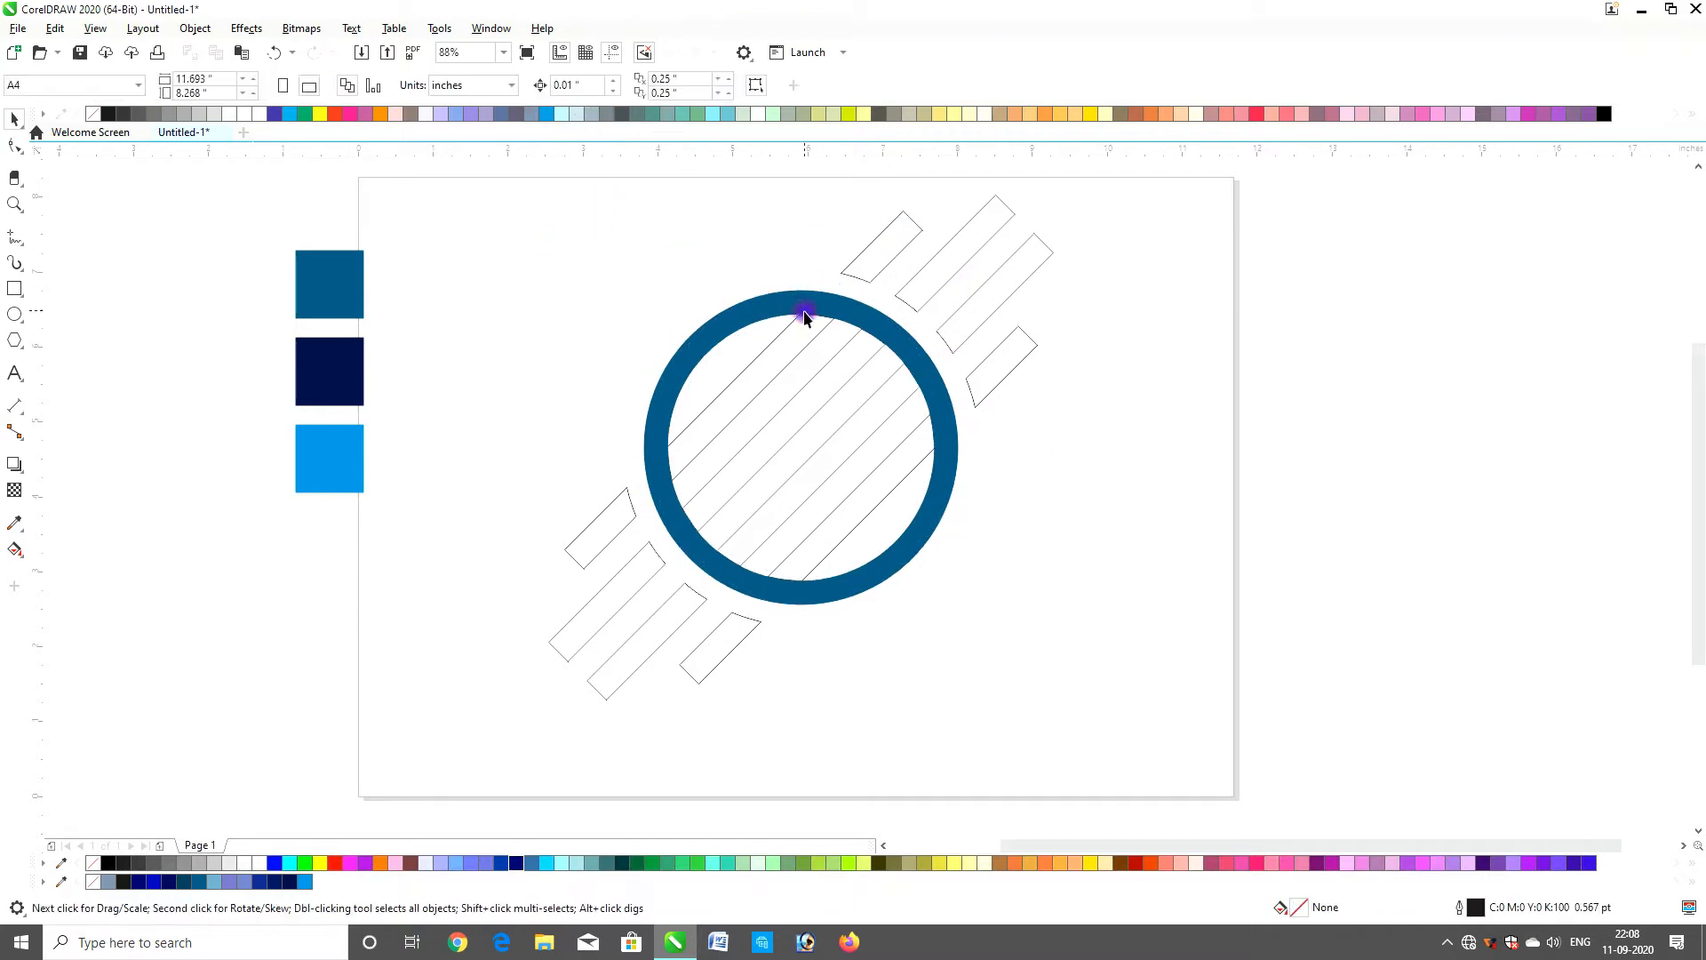
Enlarge the ring about its centre so that it sits evenly within the gap cut through the bars
left_click_drag(960, 286, 978, 267)
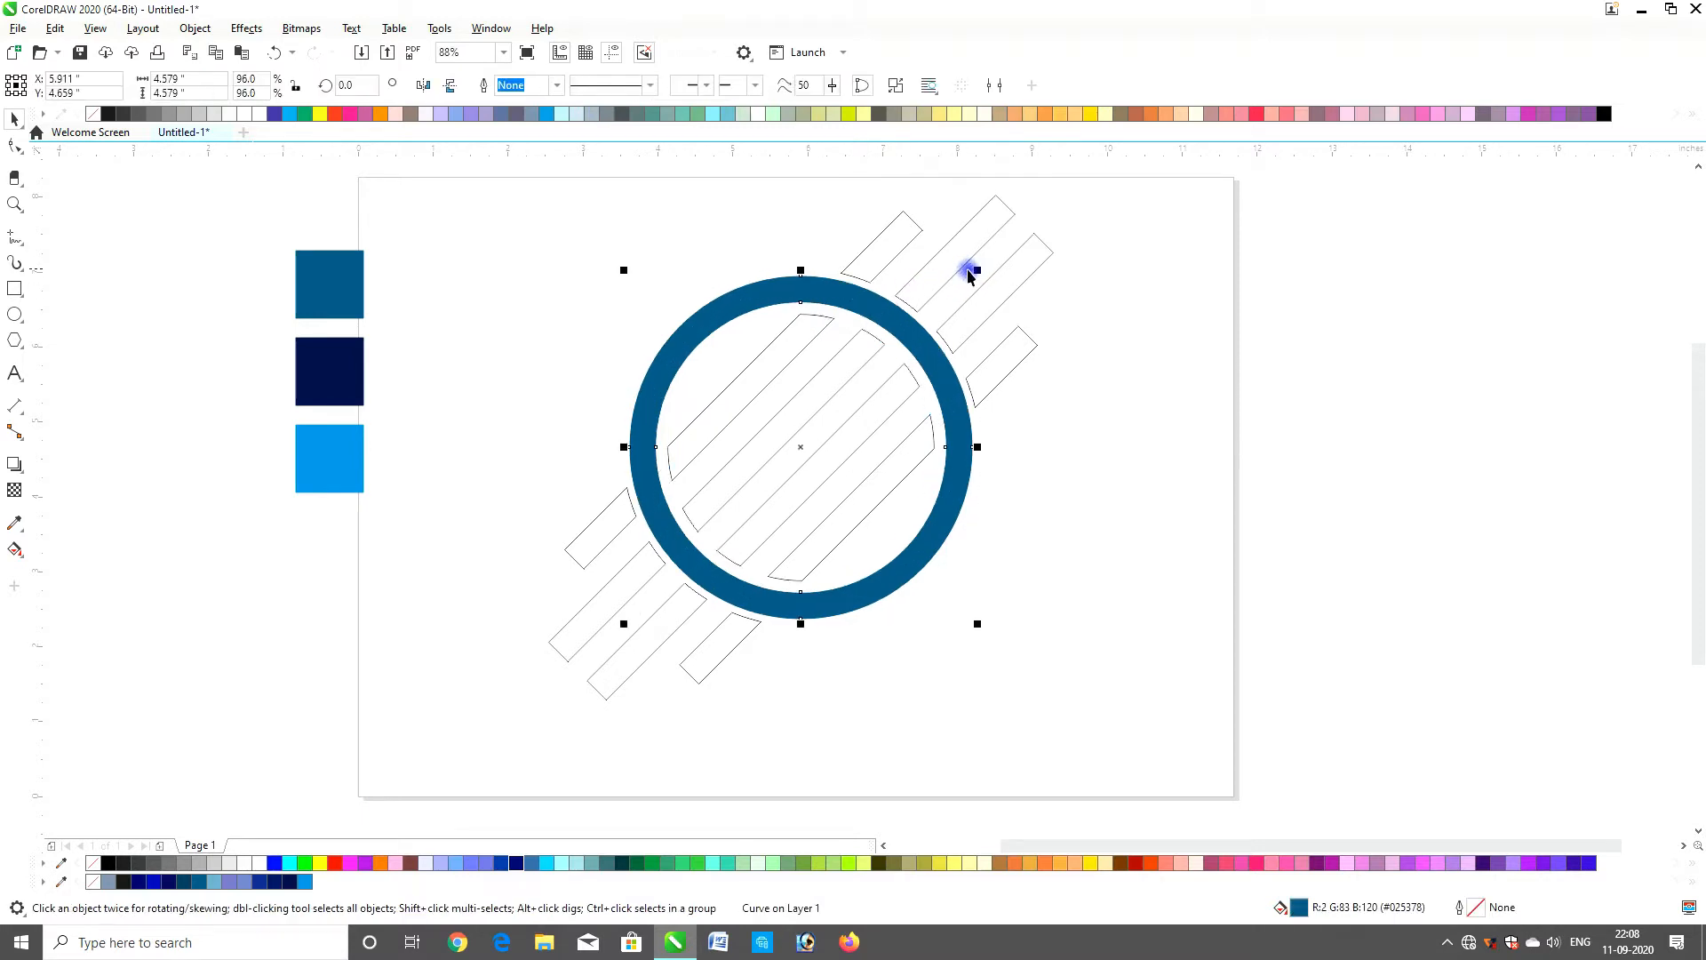
left_click_drag(974, 270, 973, 273)
Ungroup the bars and fill the outer two light blue #008BCC, the upper middle one teal #025378 and the lower middle one navy
left_click(893, 238)
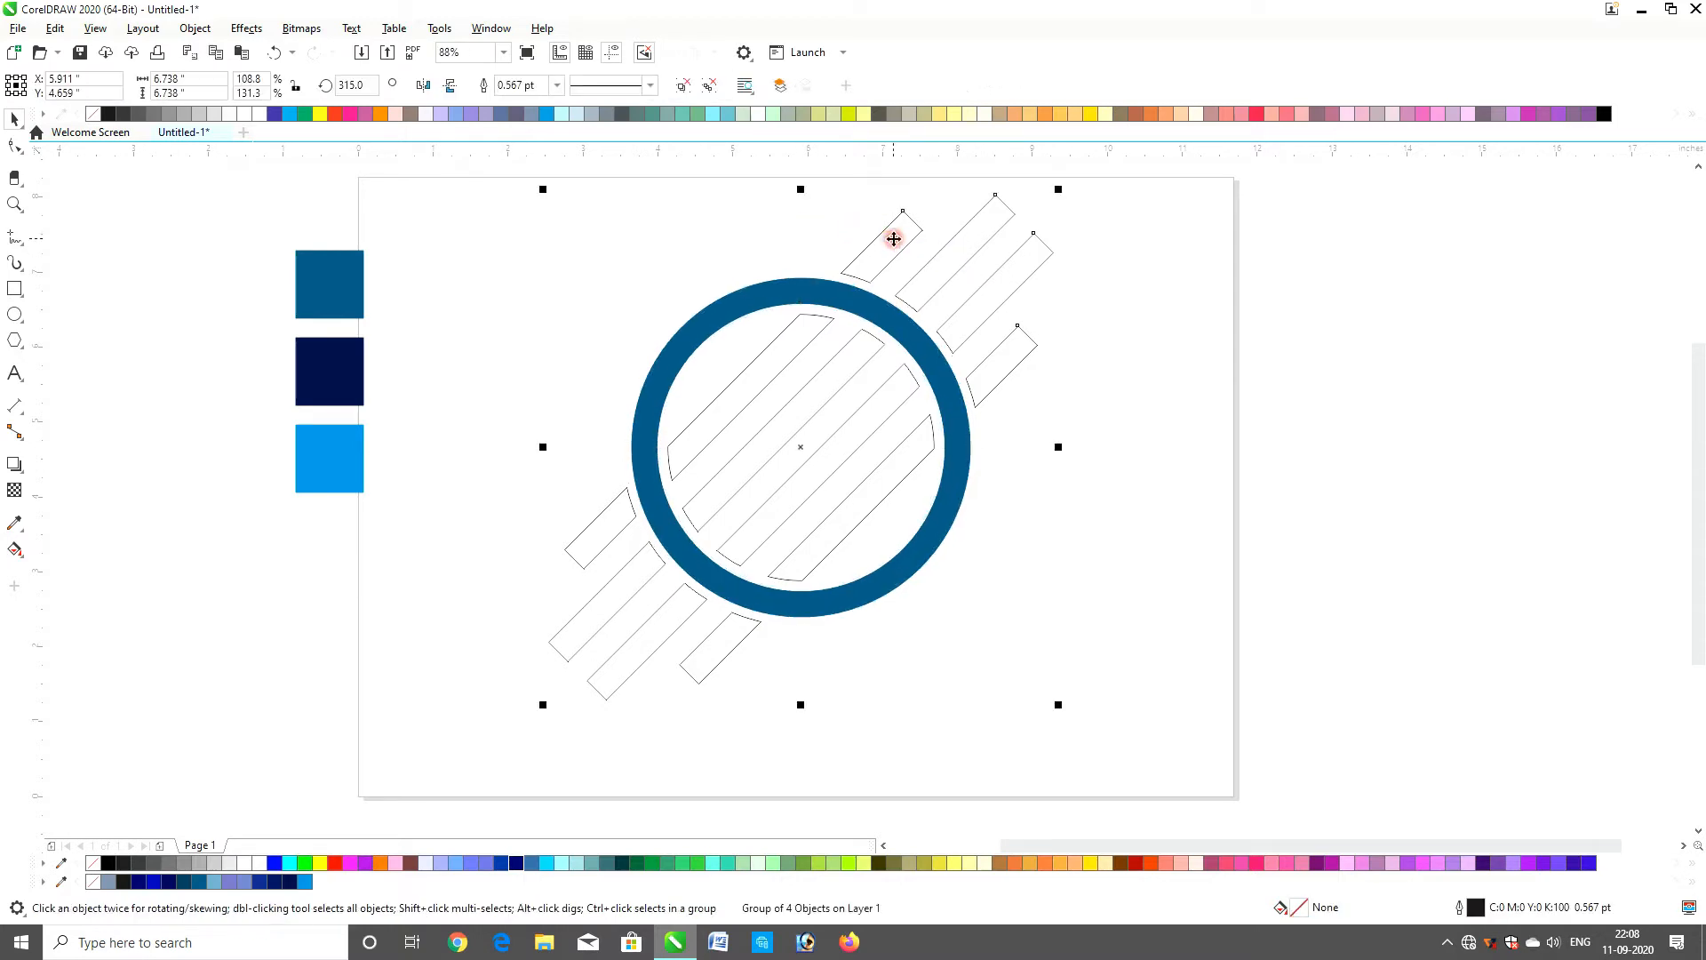
left_click(690, 85)
left_click(871, 231)
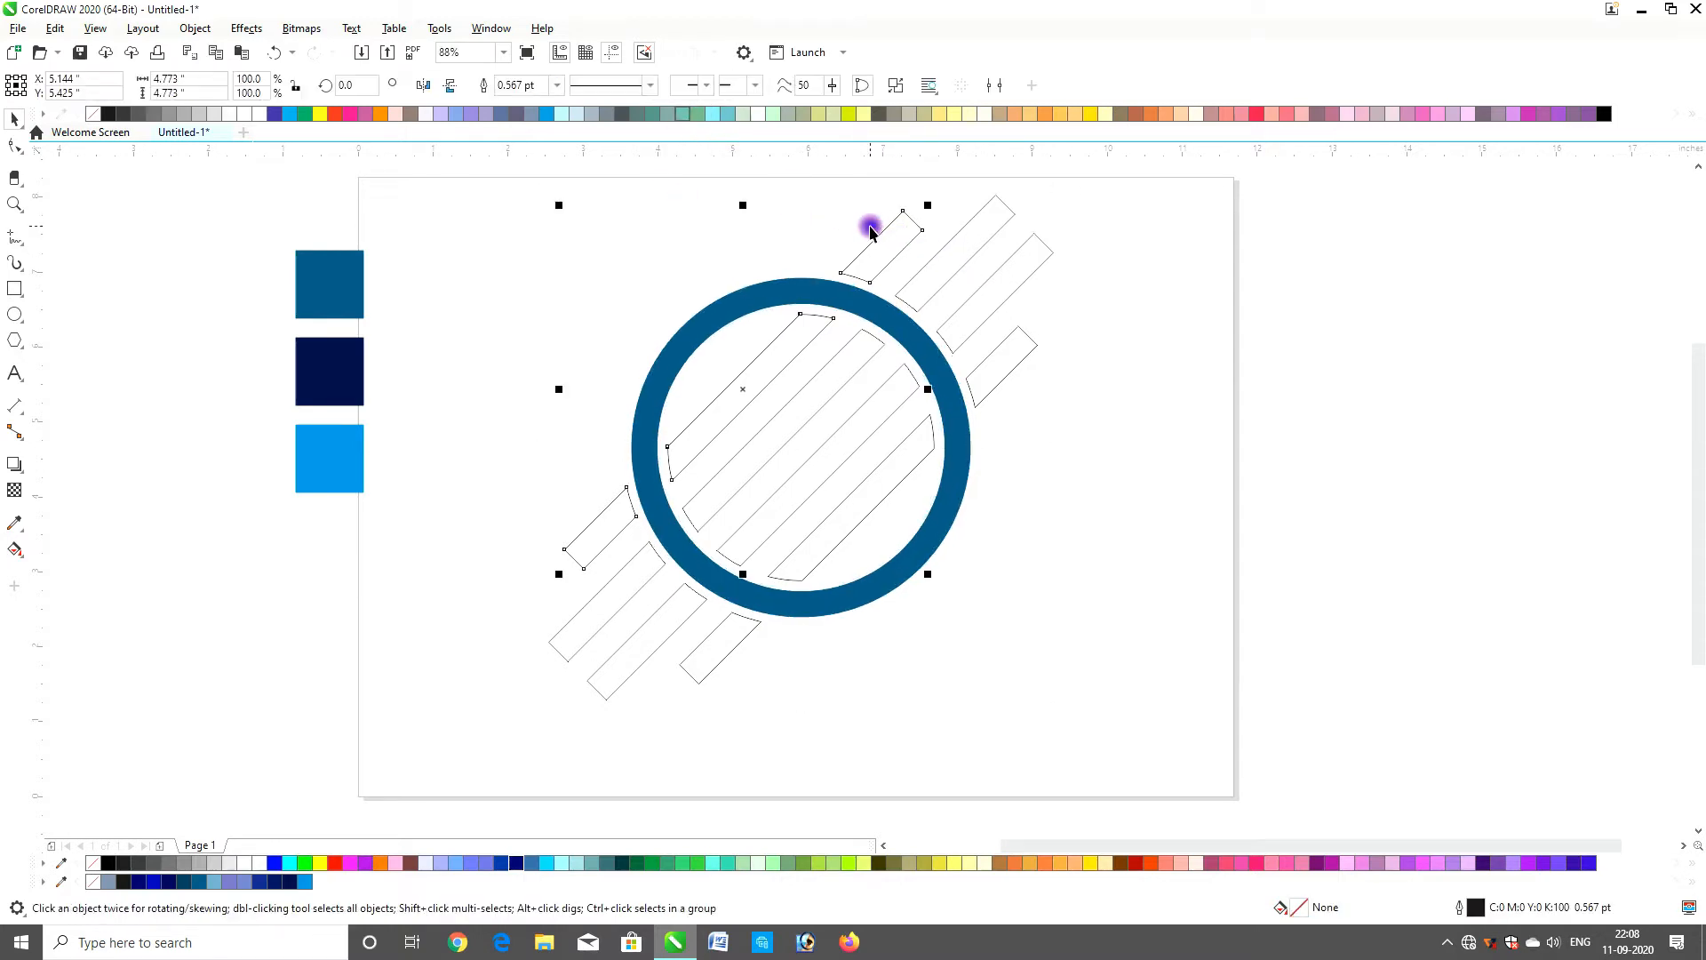
left_click_drag(336, 367, 799, 476)
left_click_drag(291, 467, 771, 369)
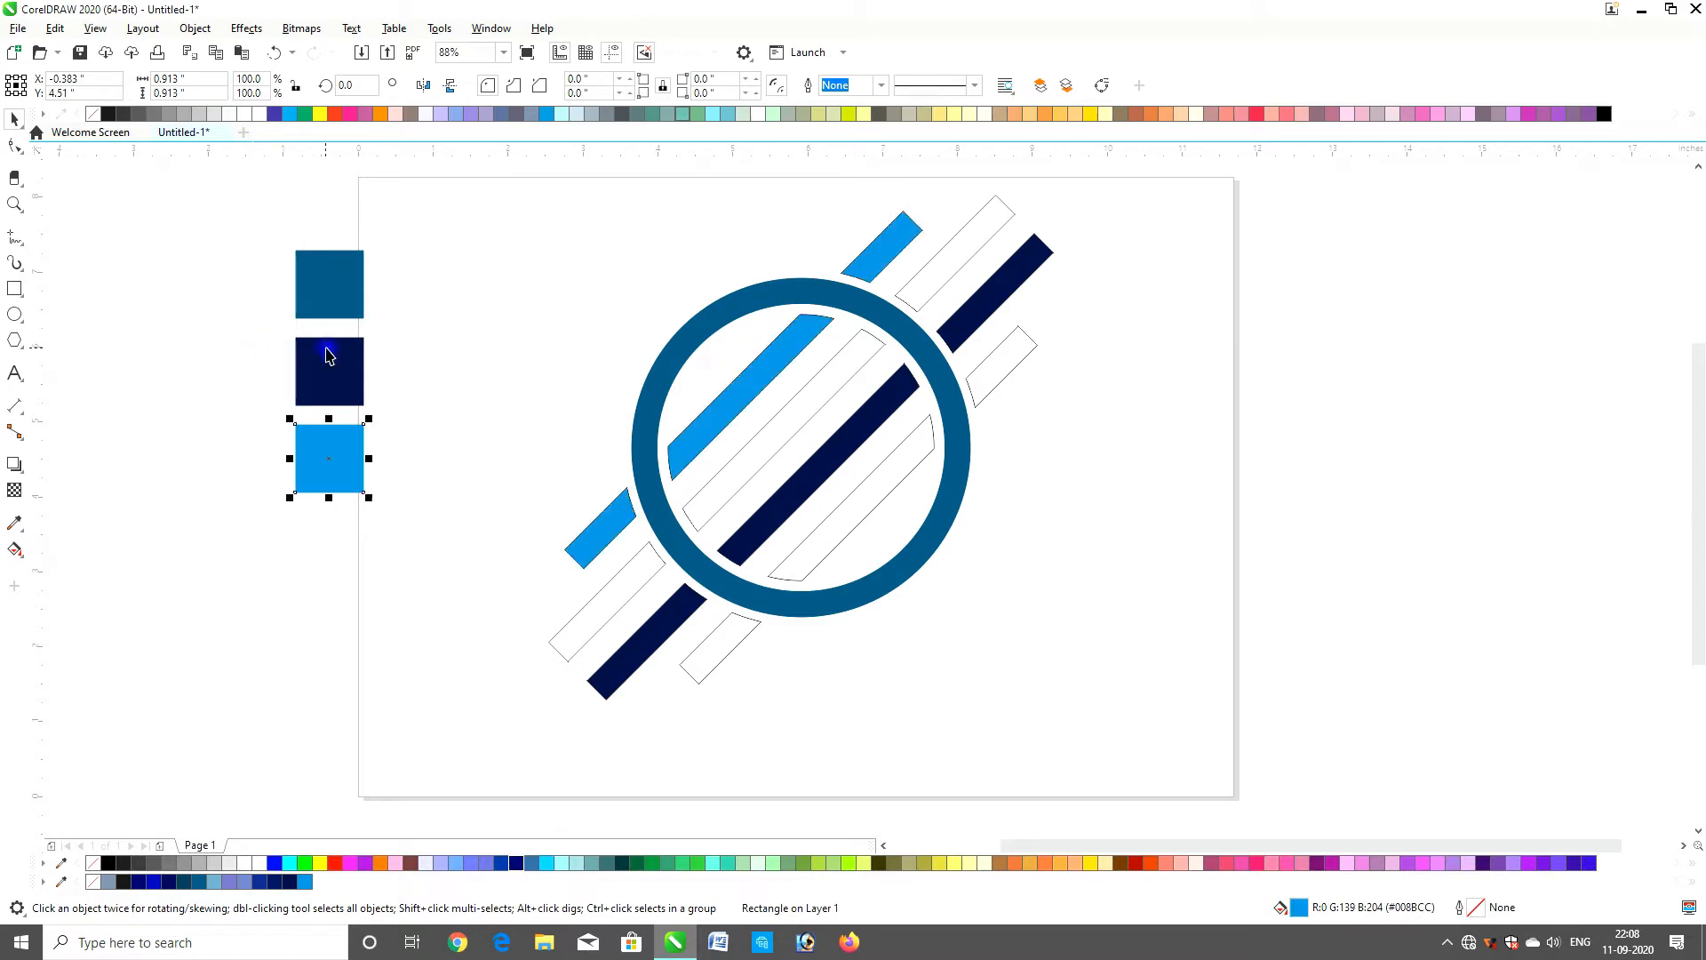
left_click_drag(312, 299, 824, 387)
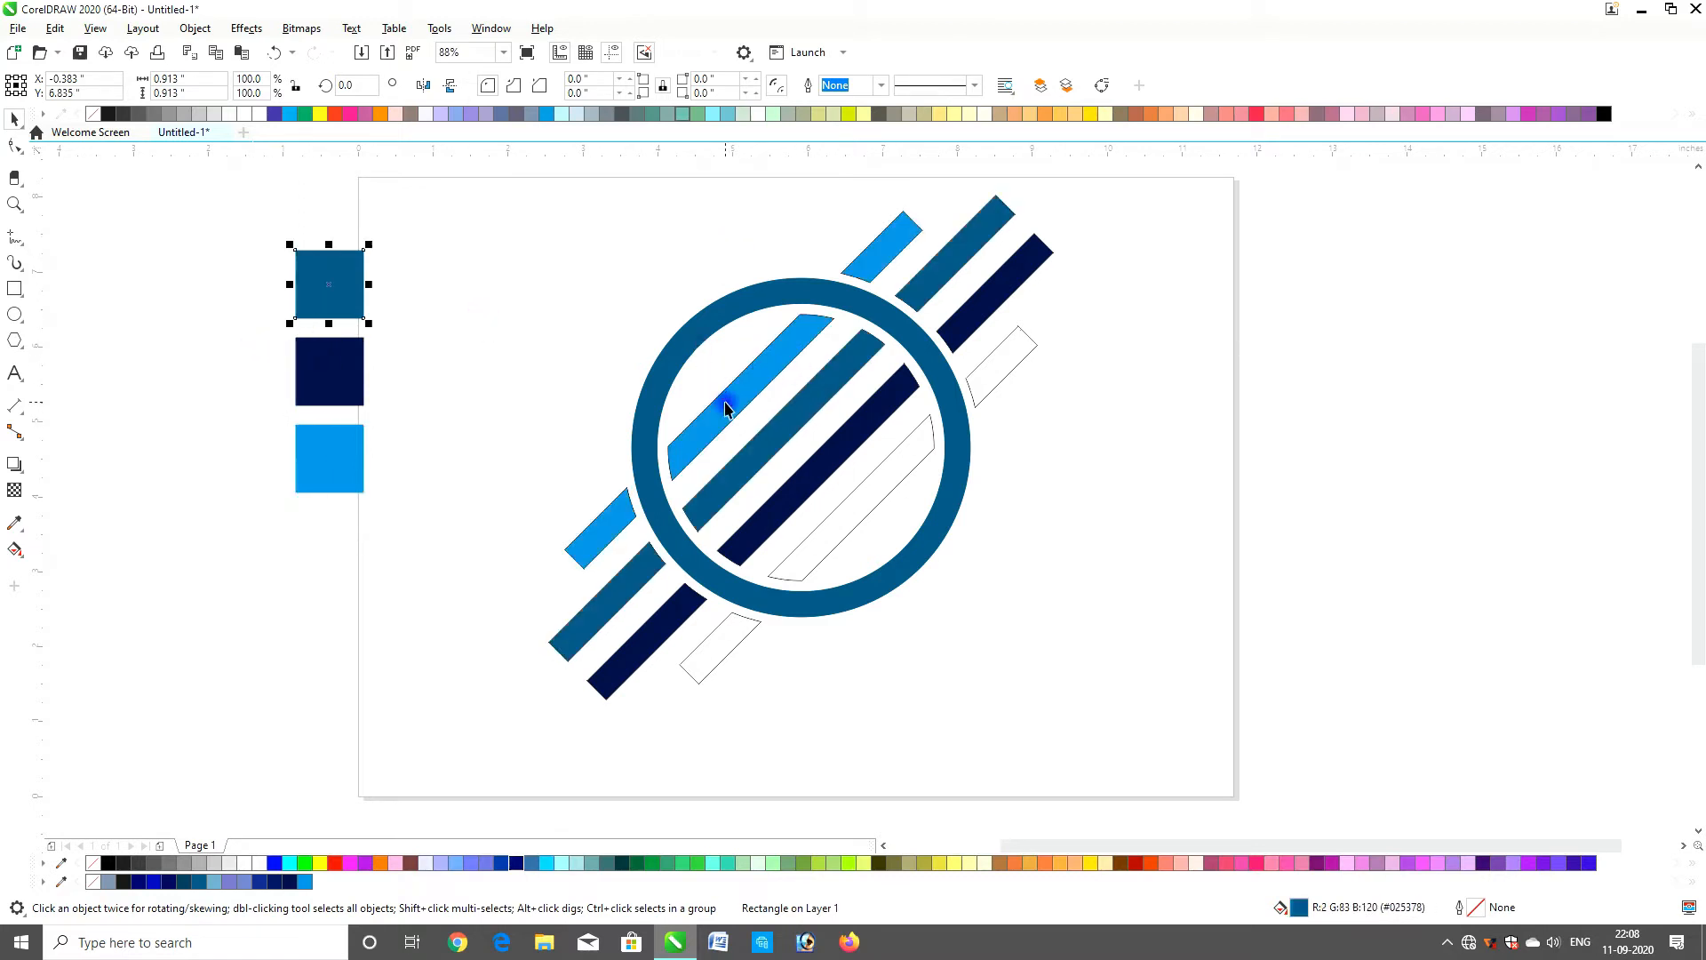
left_click_drag(324, 450, 834, 522)
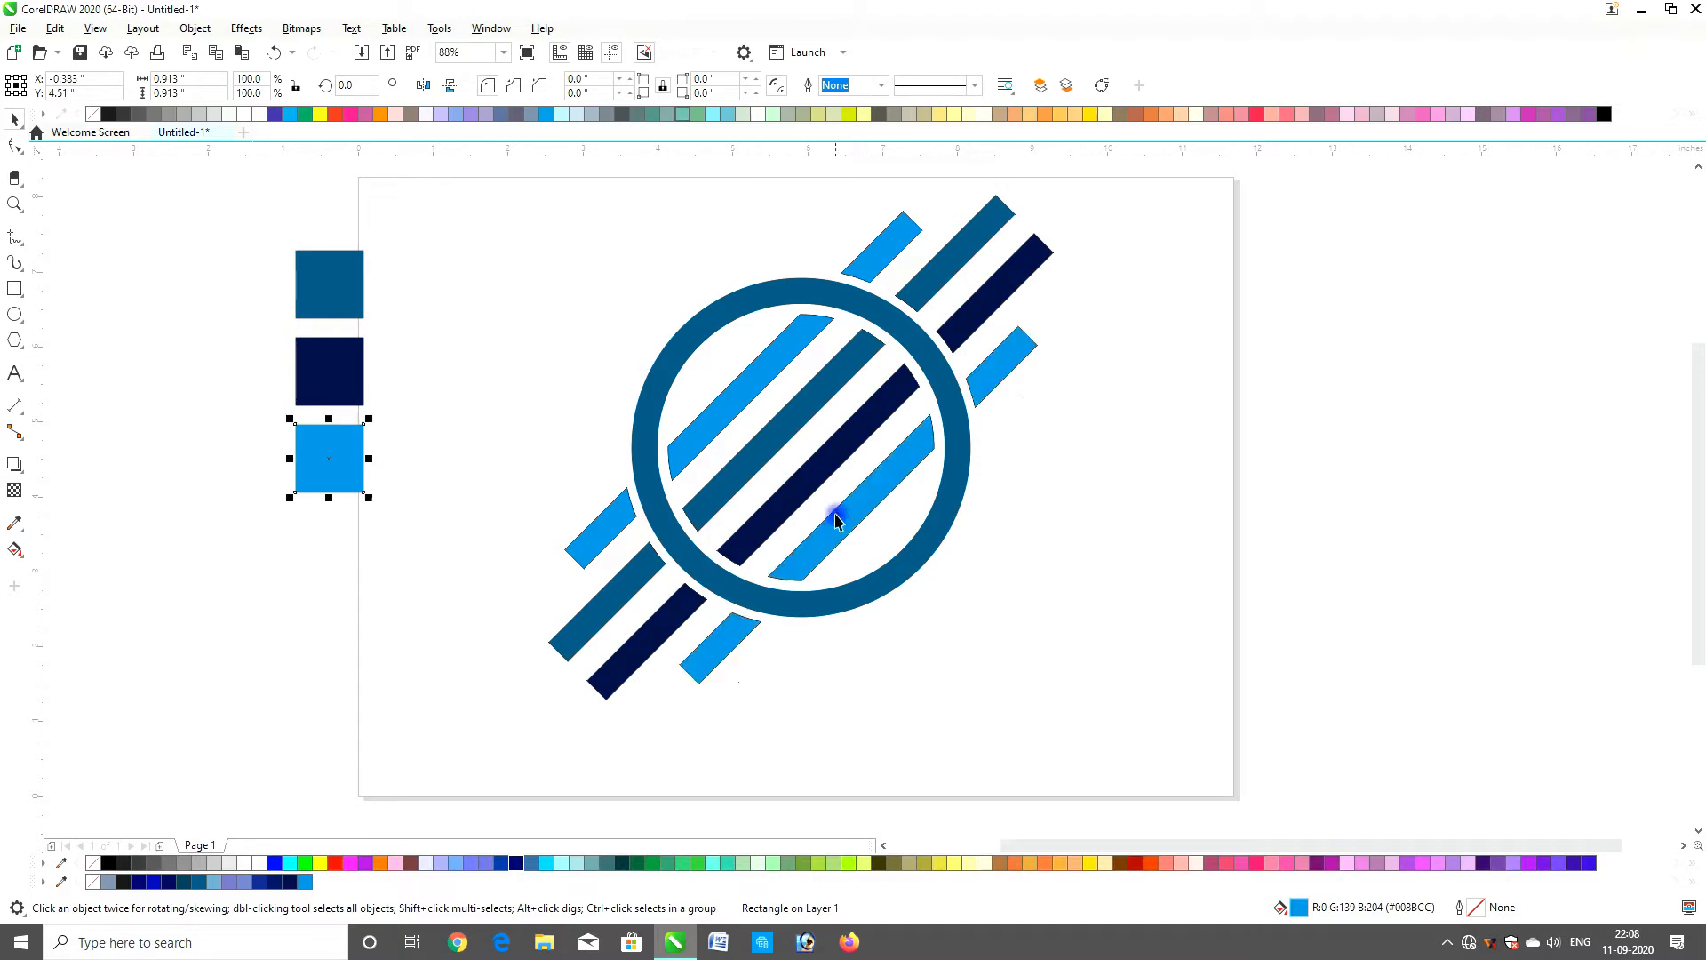
Remove the outlines from the ring and all four bars
left_click(628, 266)
key("F3")
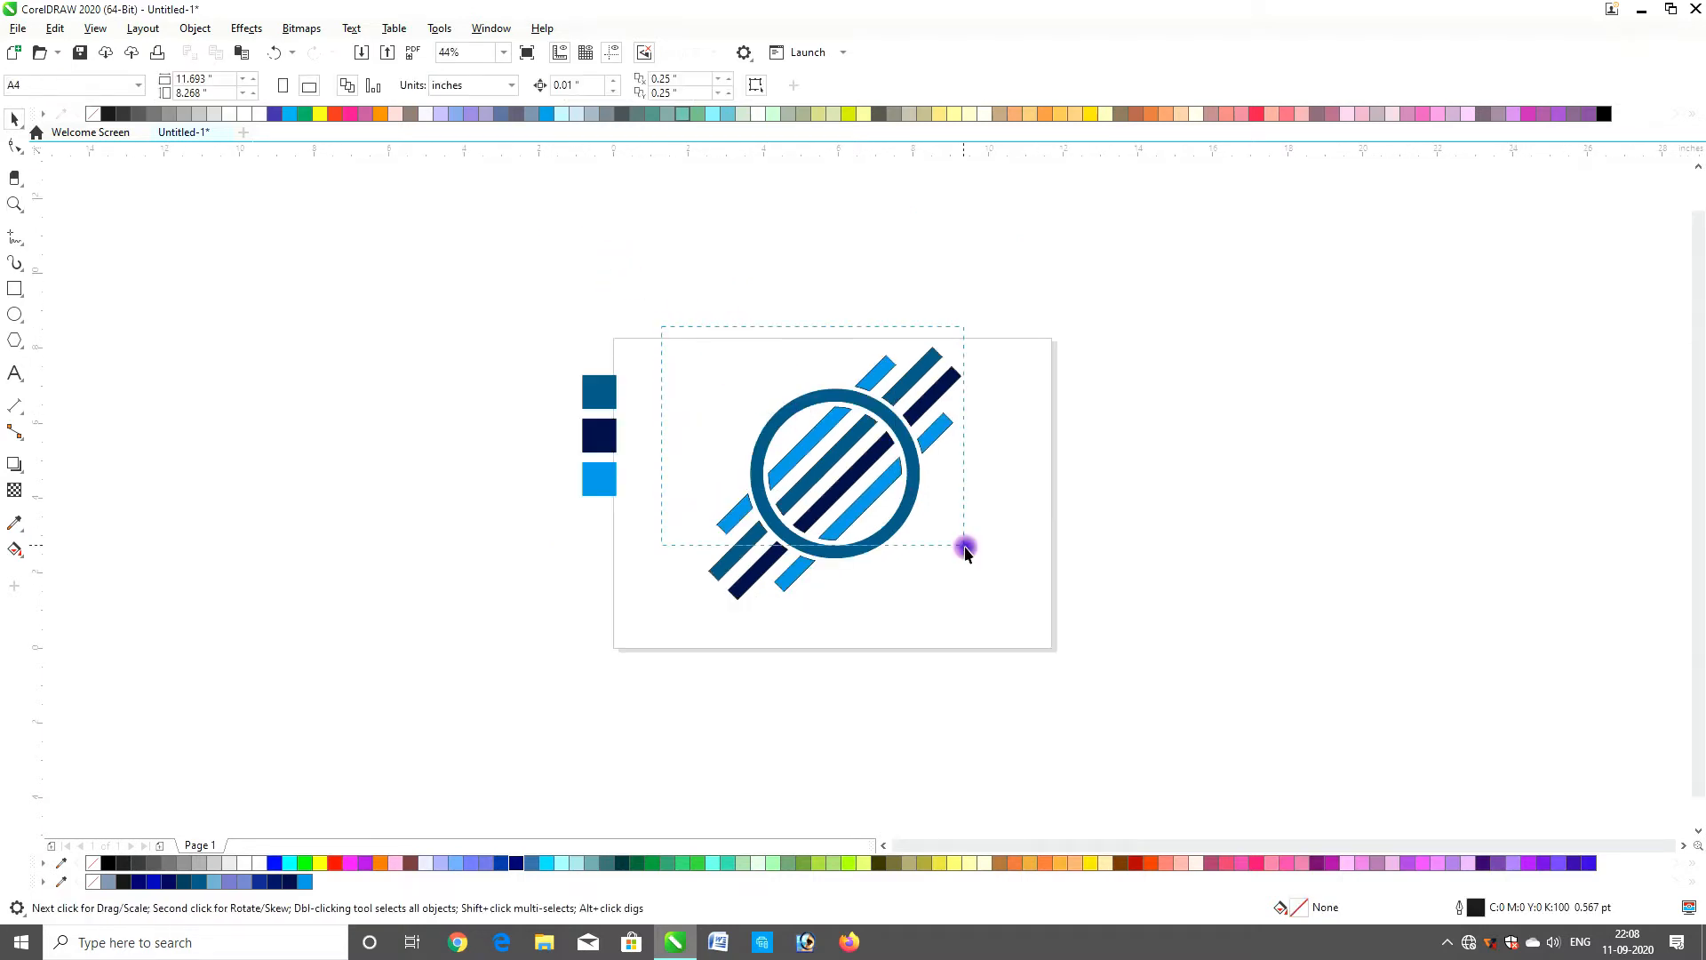
left_click_drag(965, 548, 1049, 630)
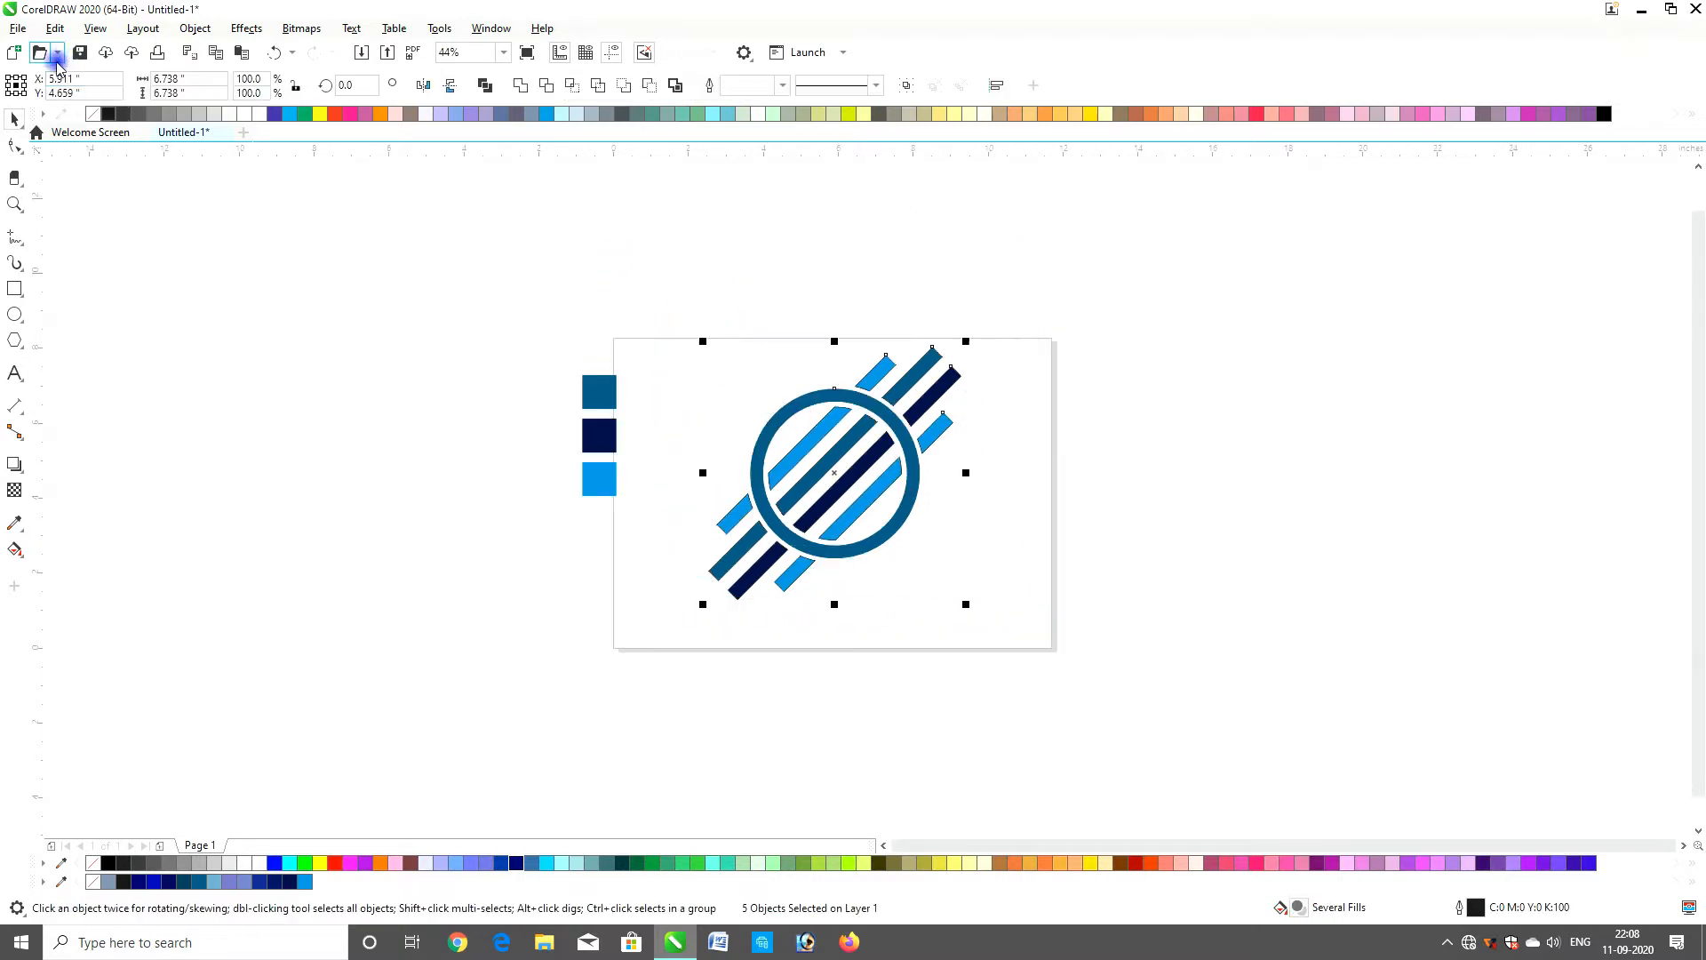
left_click(258, 226)
Move the three colour swatches farther left, well clear of the page
key("z")
left_click_drag(382, 240, 1095, 671)
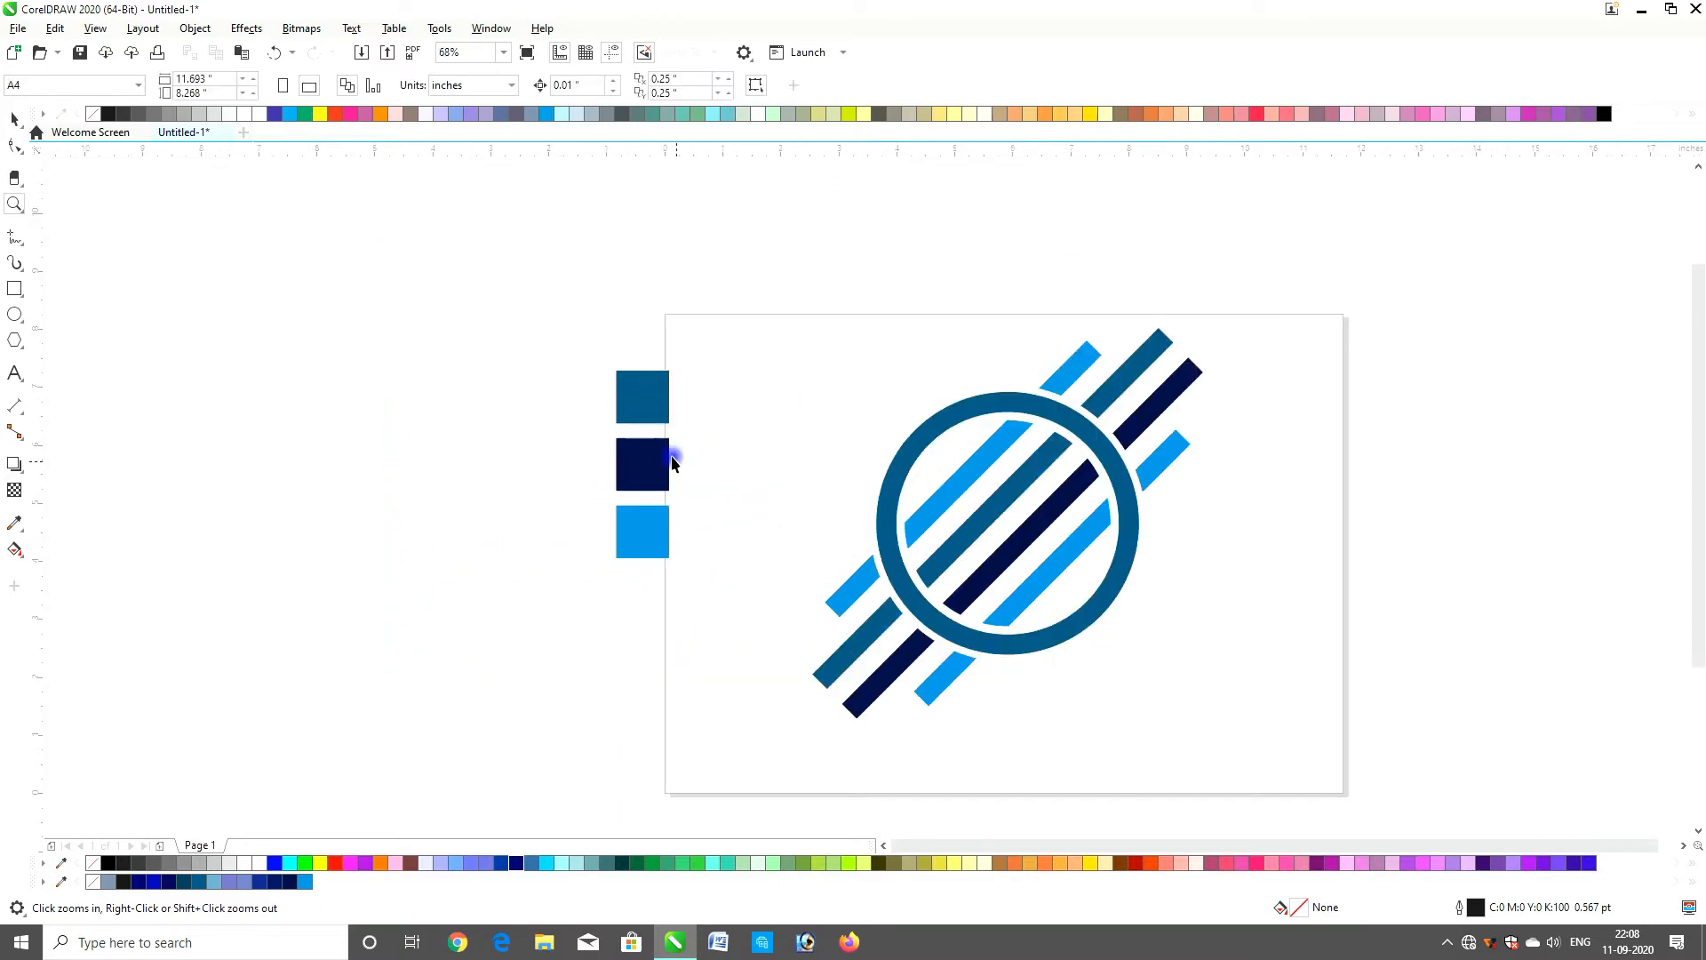
key("space")
left_click_drag(495, 324, 791, 600)
left_click_drag(631, 457, 237, 457)
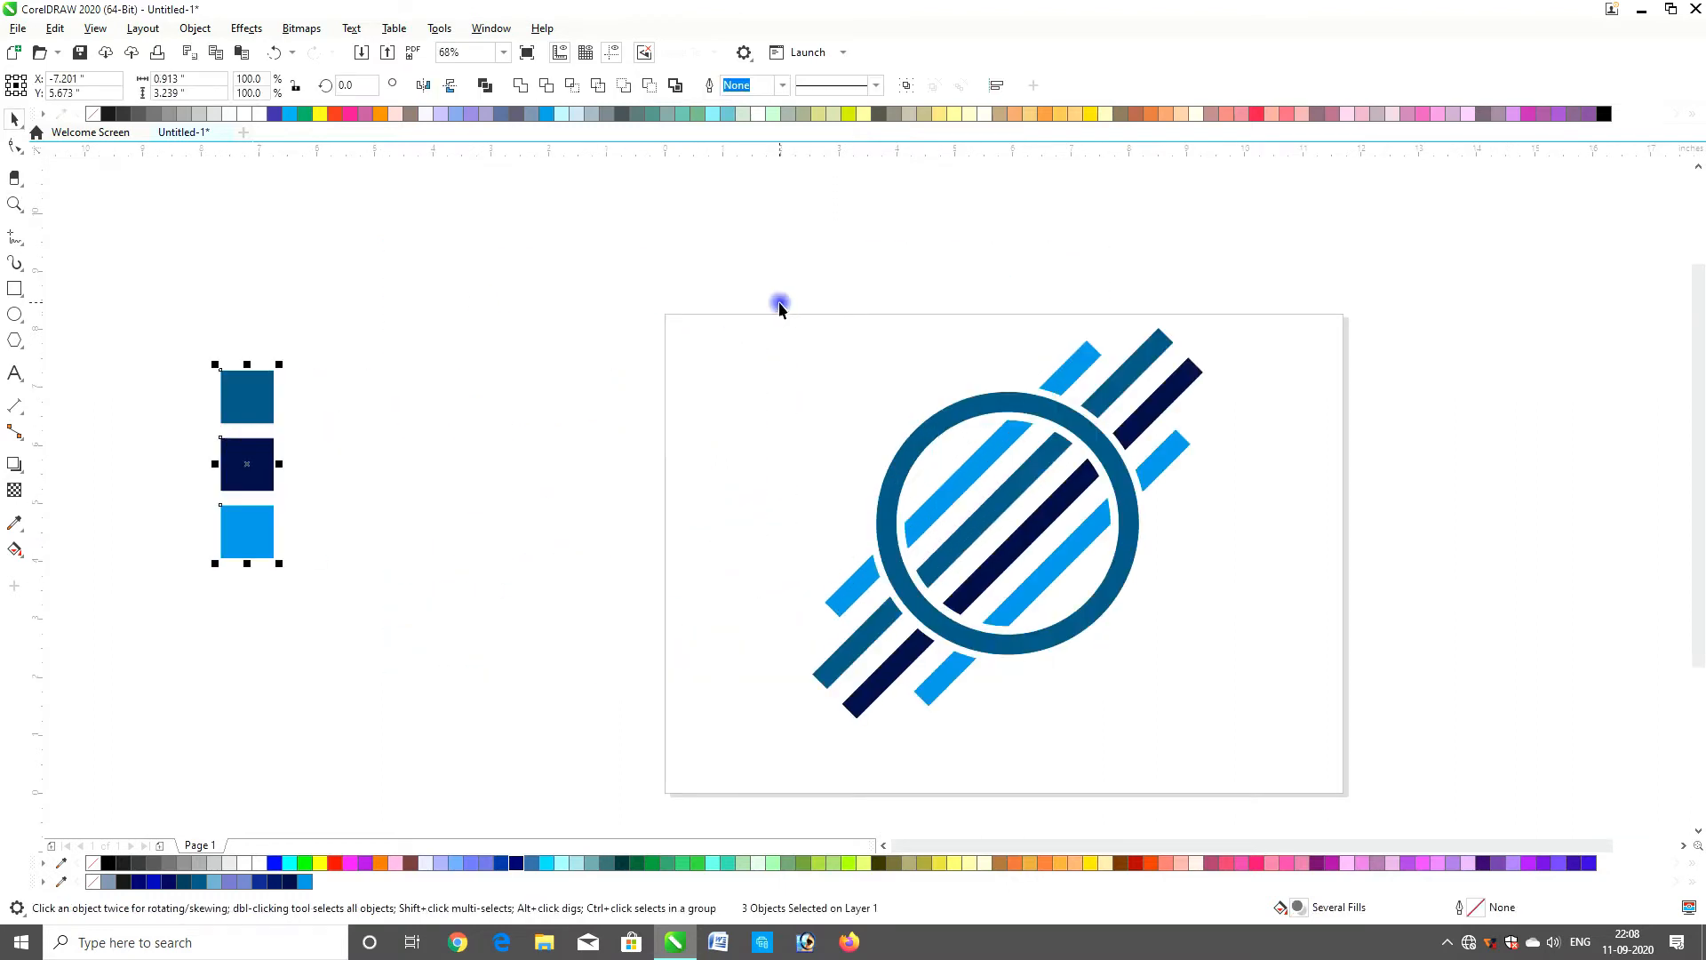
Group the ring and bars and scale the logo about its centre to 2.476 inches
left_click_drag(693, 299, 1336, 723)
left_click_drag(1376, 779, 1376, 779)
left_click_drag(1207, 724, 1100, 598)
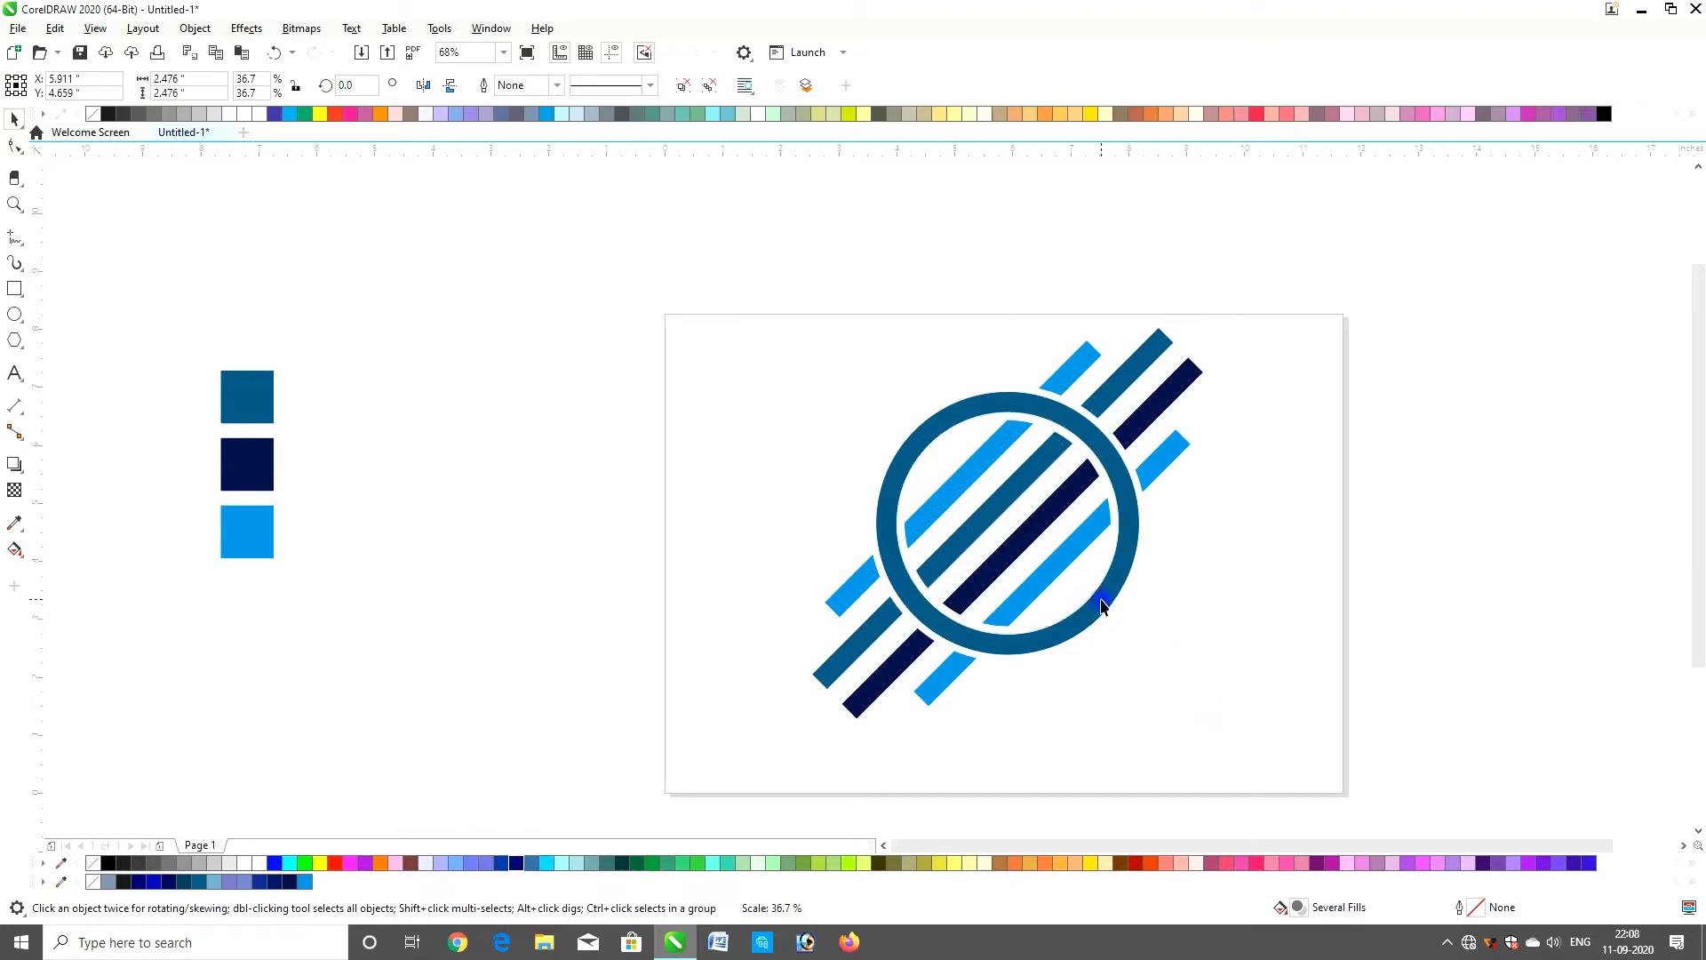
Move the logo horizontally to the left part of the page, with its centre at X 2.126 inches
key("z")
left_click_drag(582, 293, 1385, 835)
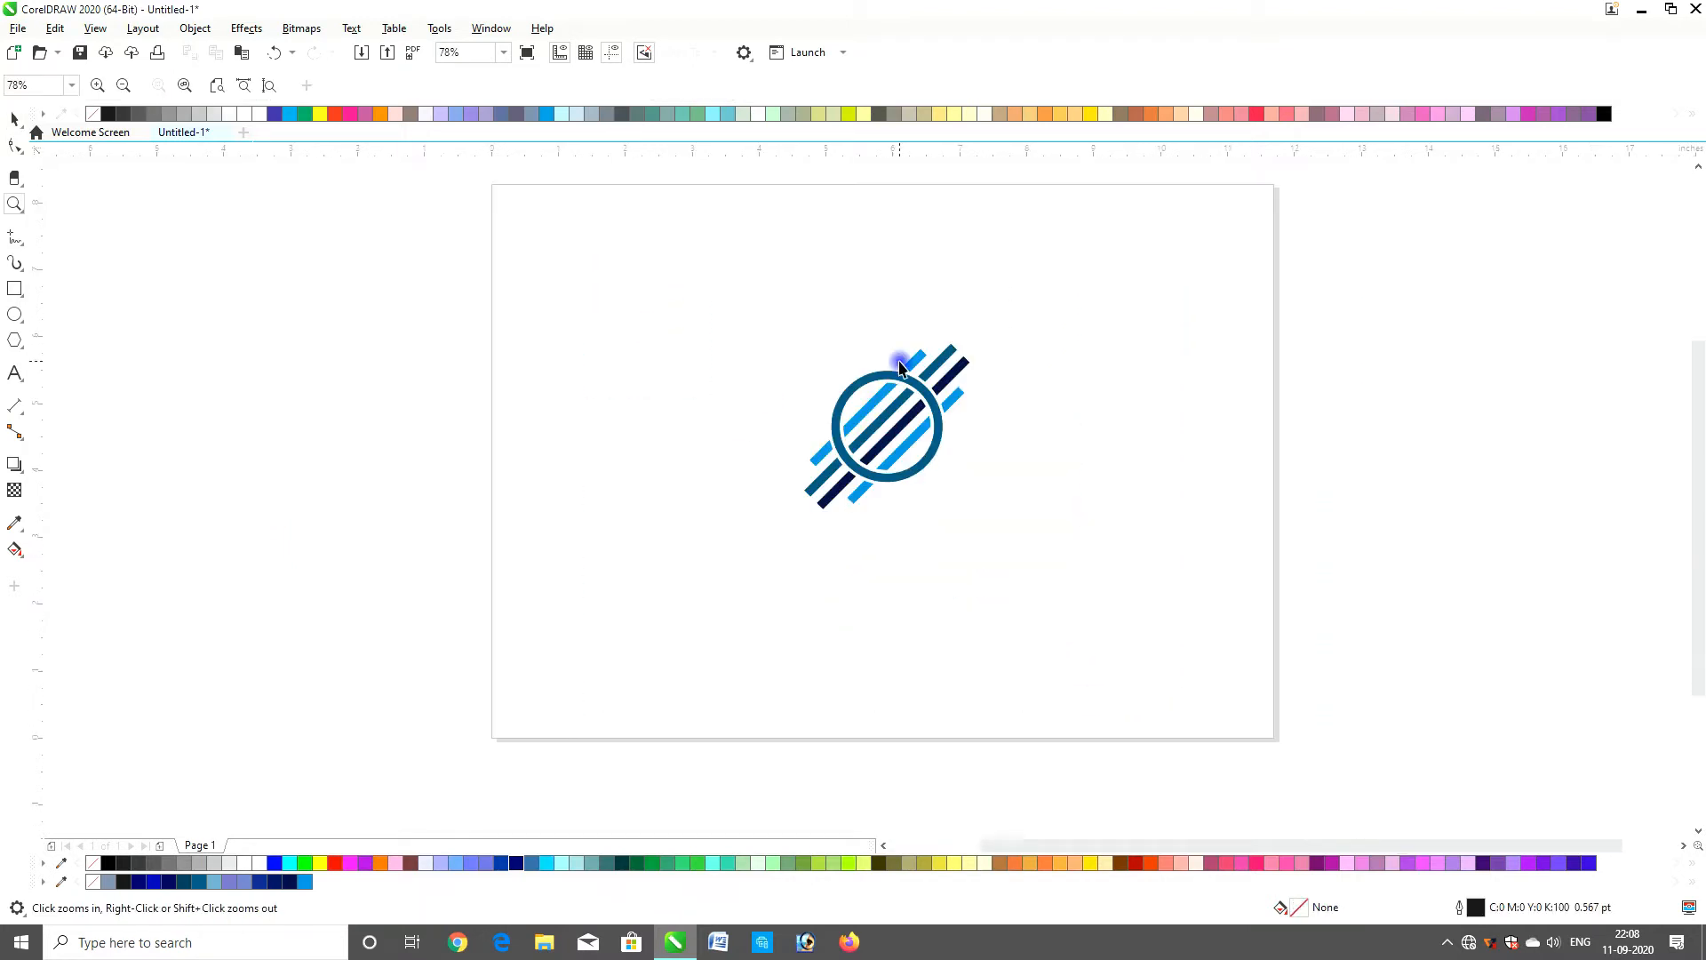
key("space")
left_click_drag(936, 432, 688, 432)
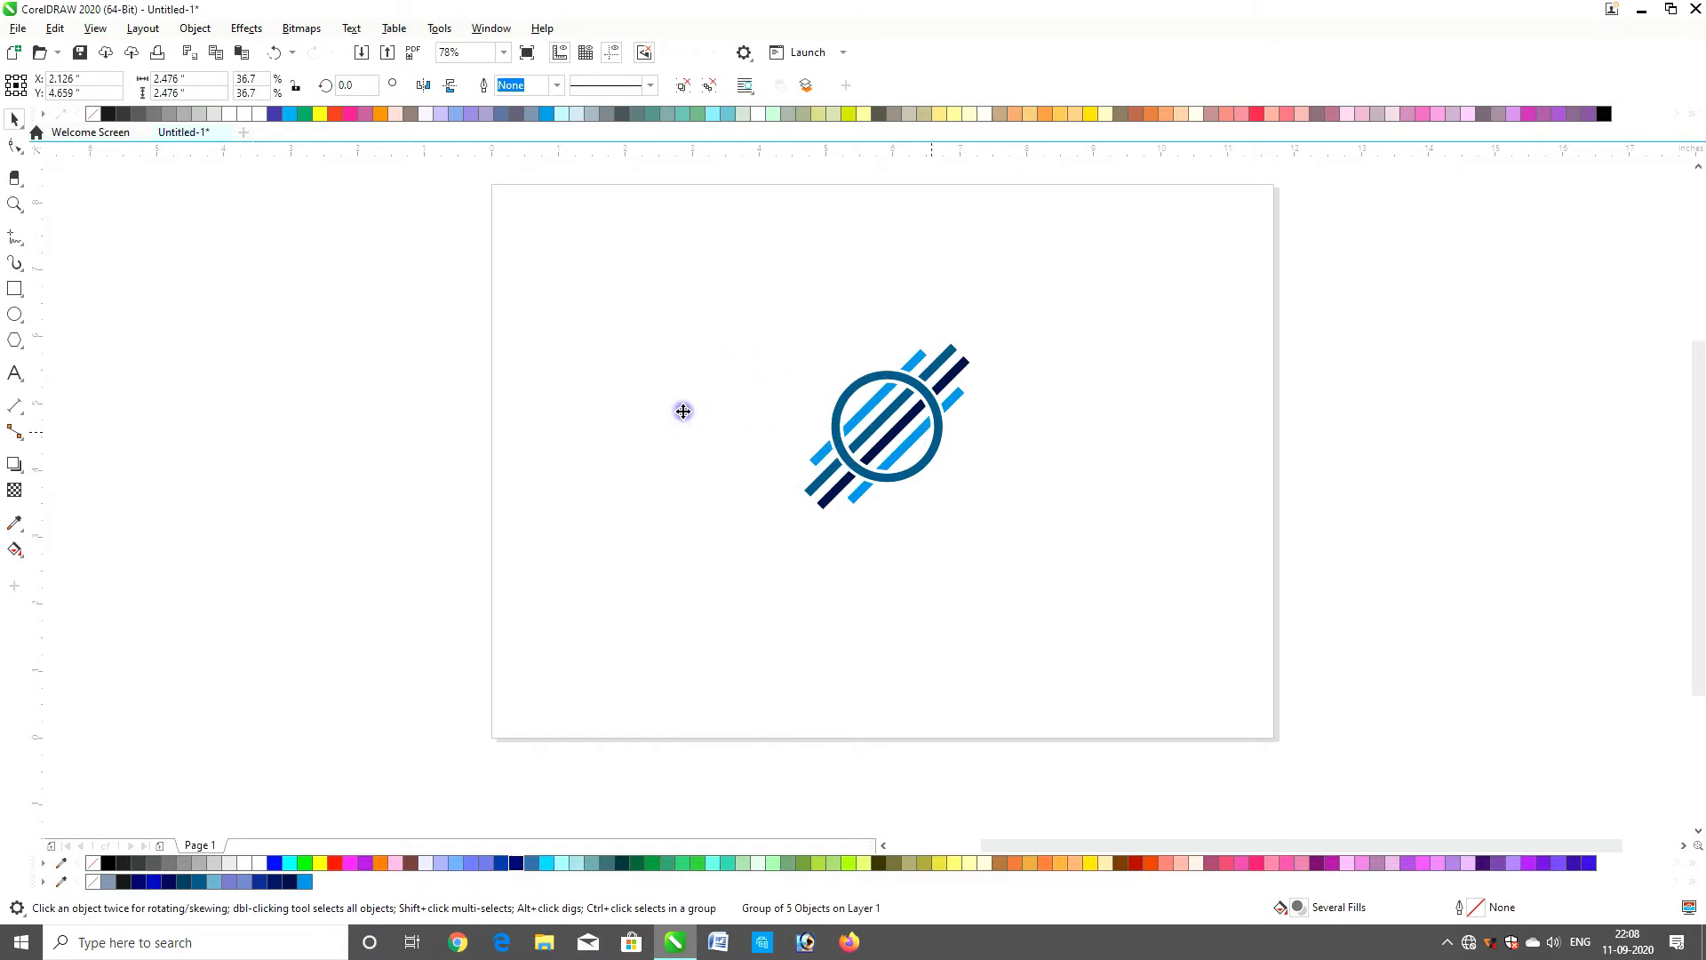
Scale the logo group about its centre down to 2.209 inches
key("z")
left_click_drag(462, 316, 1013, 567)
key("space")
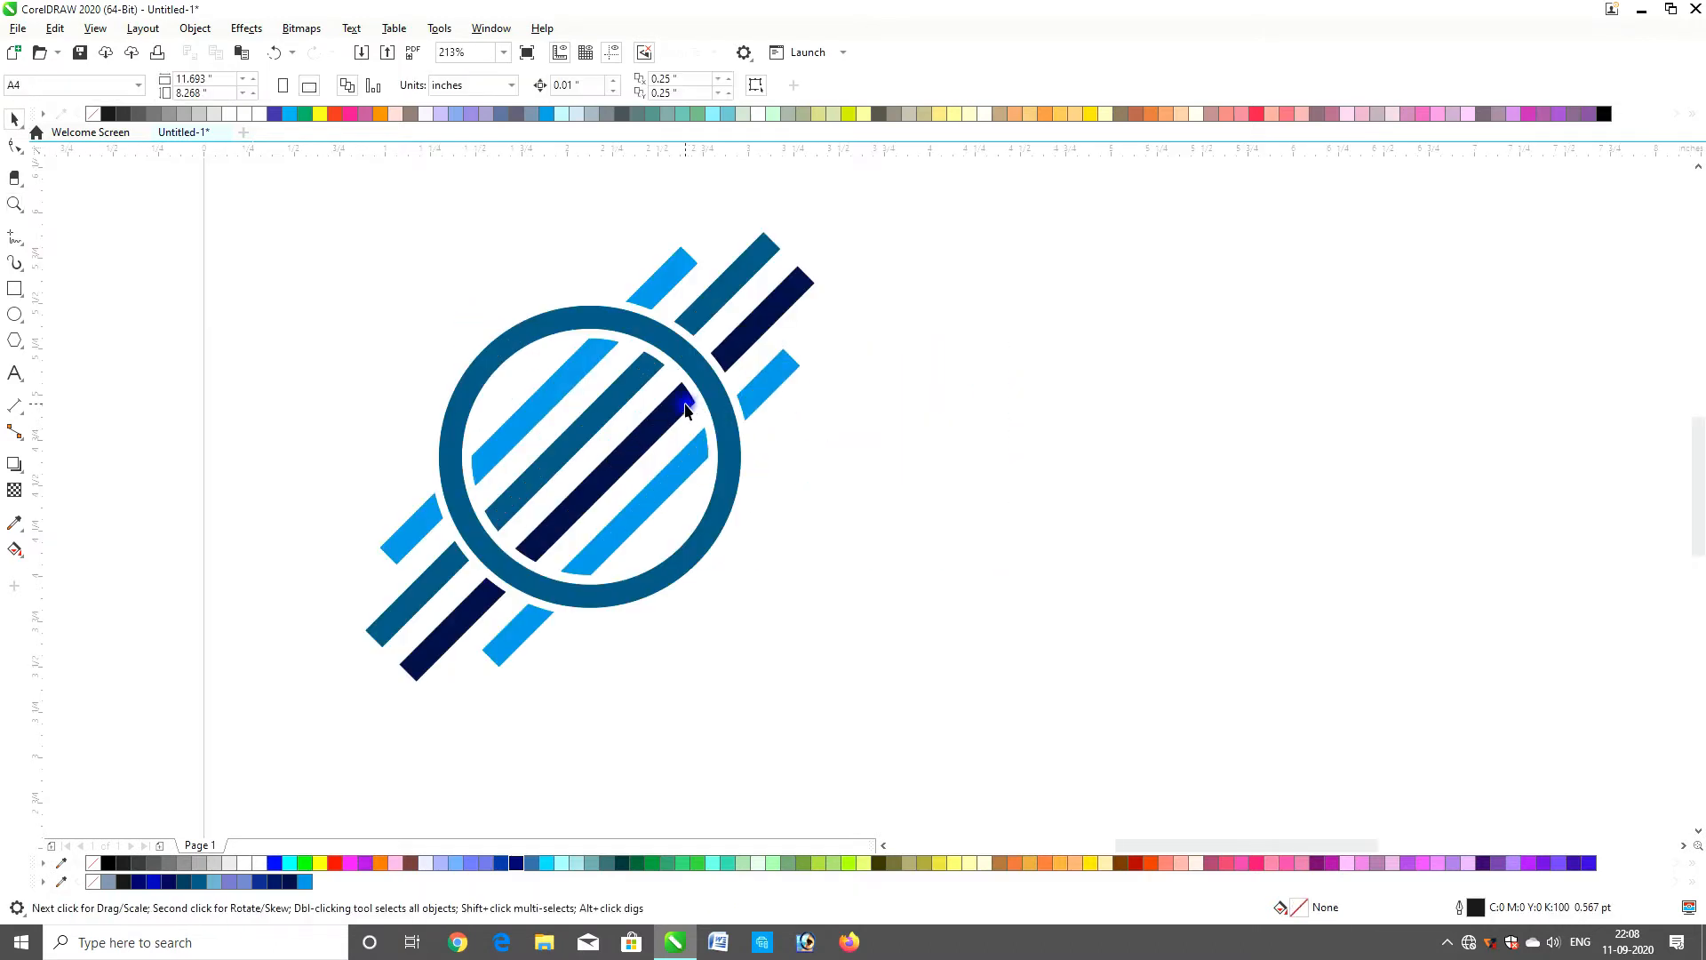
left_click_drag(816, 229, 794, 242)
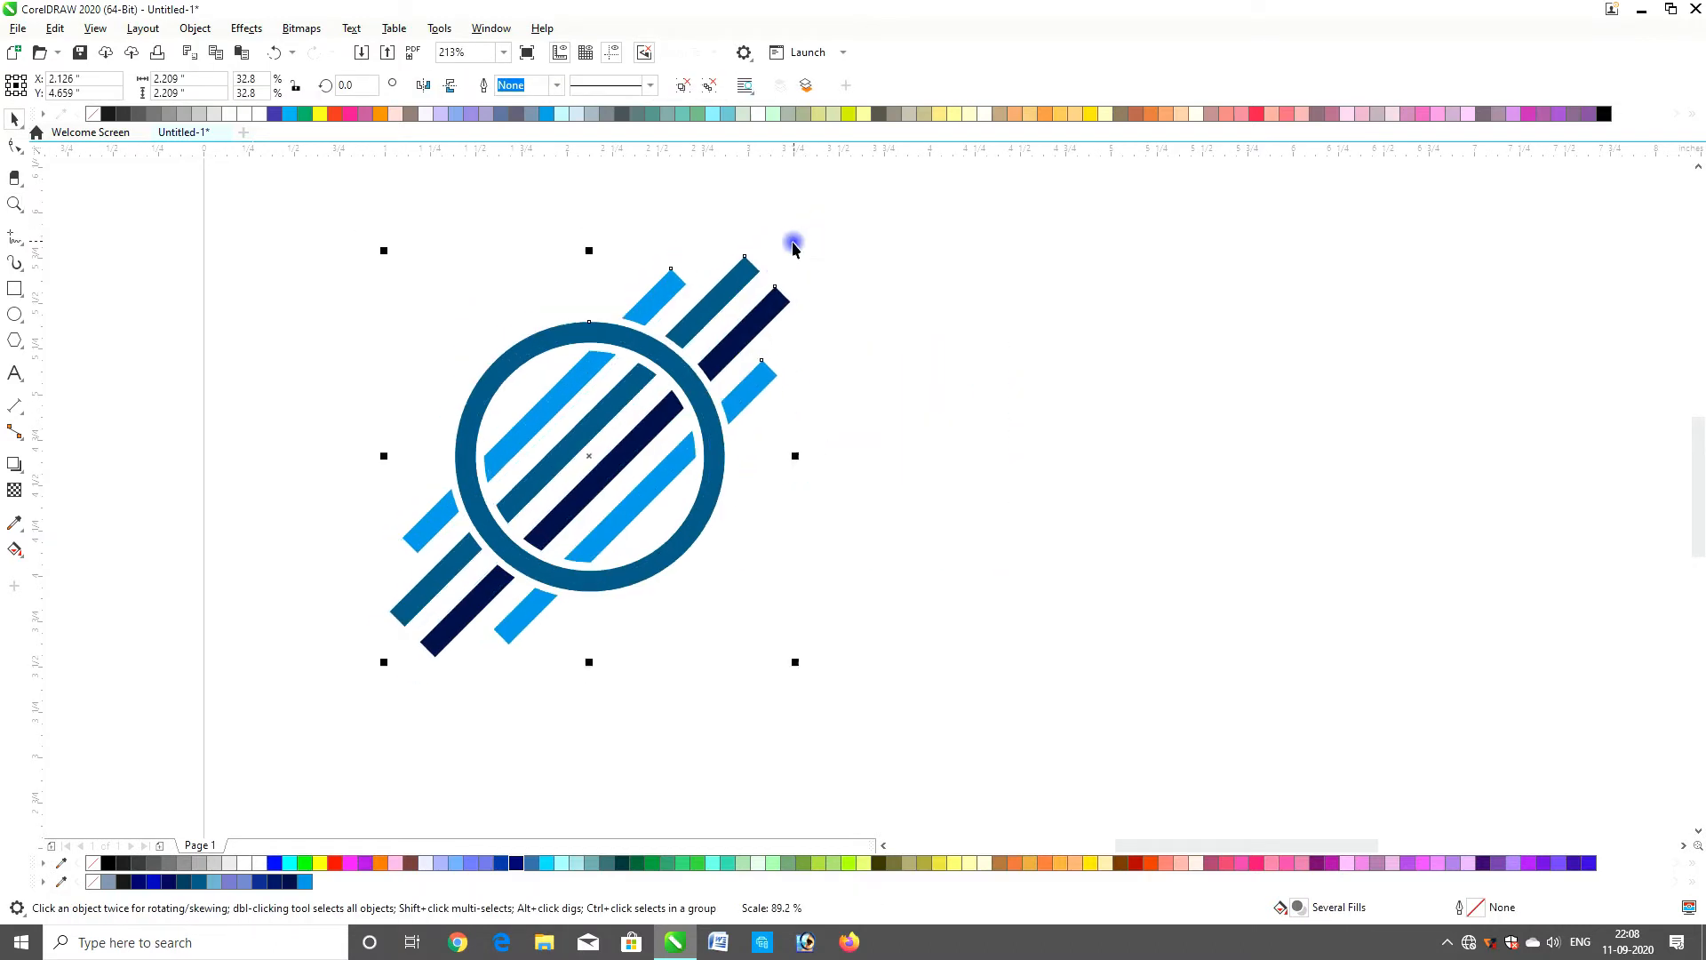
Recolour the navy bar inside the logo group with the ring's teal blue
left_click(701, 397, "ctrl")
left_click(710, 354)
key("Delete")
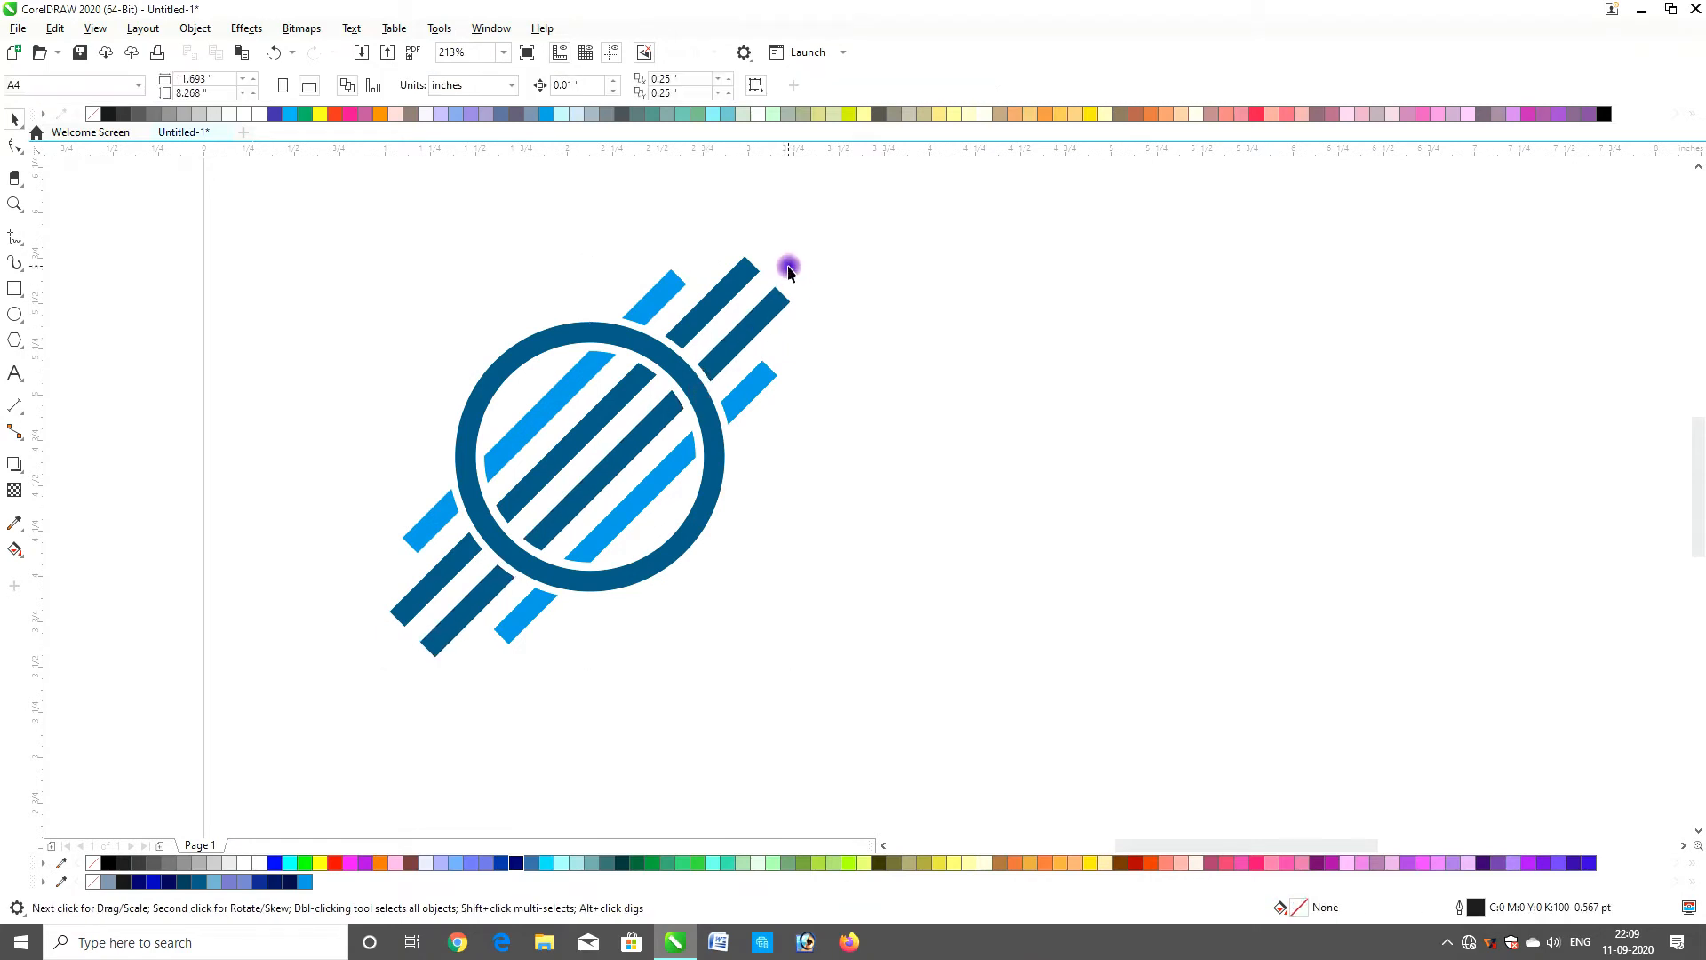
Reduce the logo group to 1.768 inches and move it left to X 1.632 inches
left_click(749, 308)
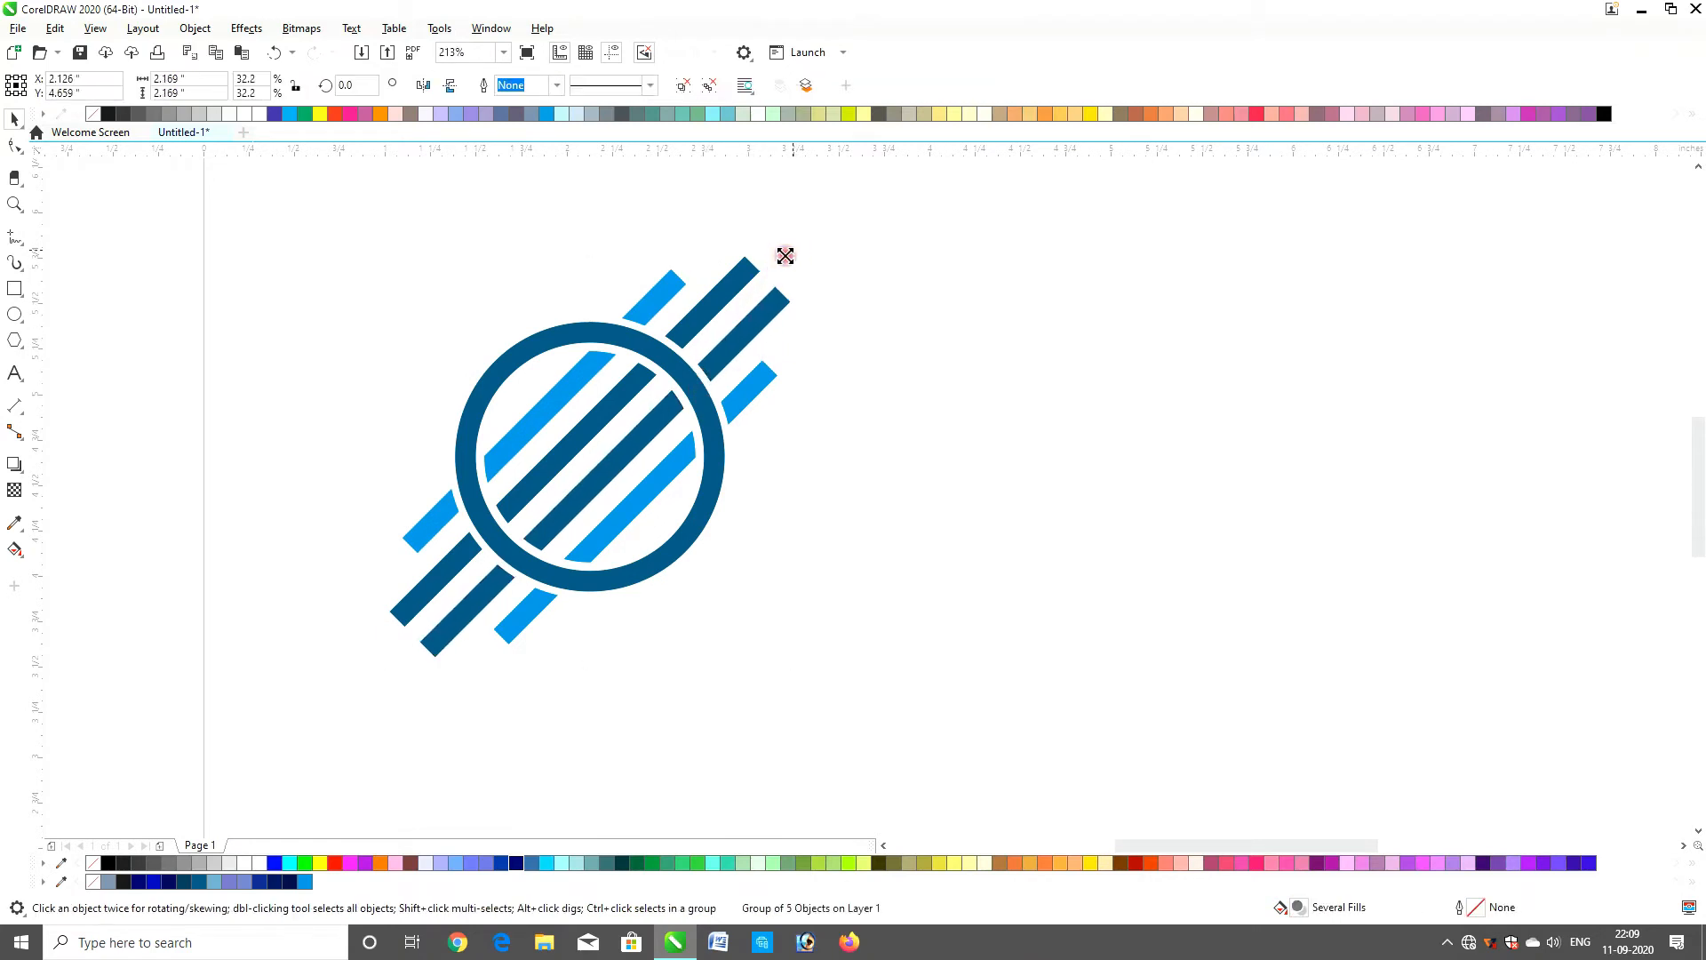
left_click_drag(784, 256, 748, 290)
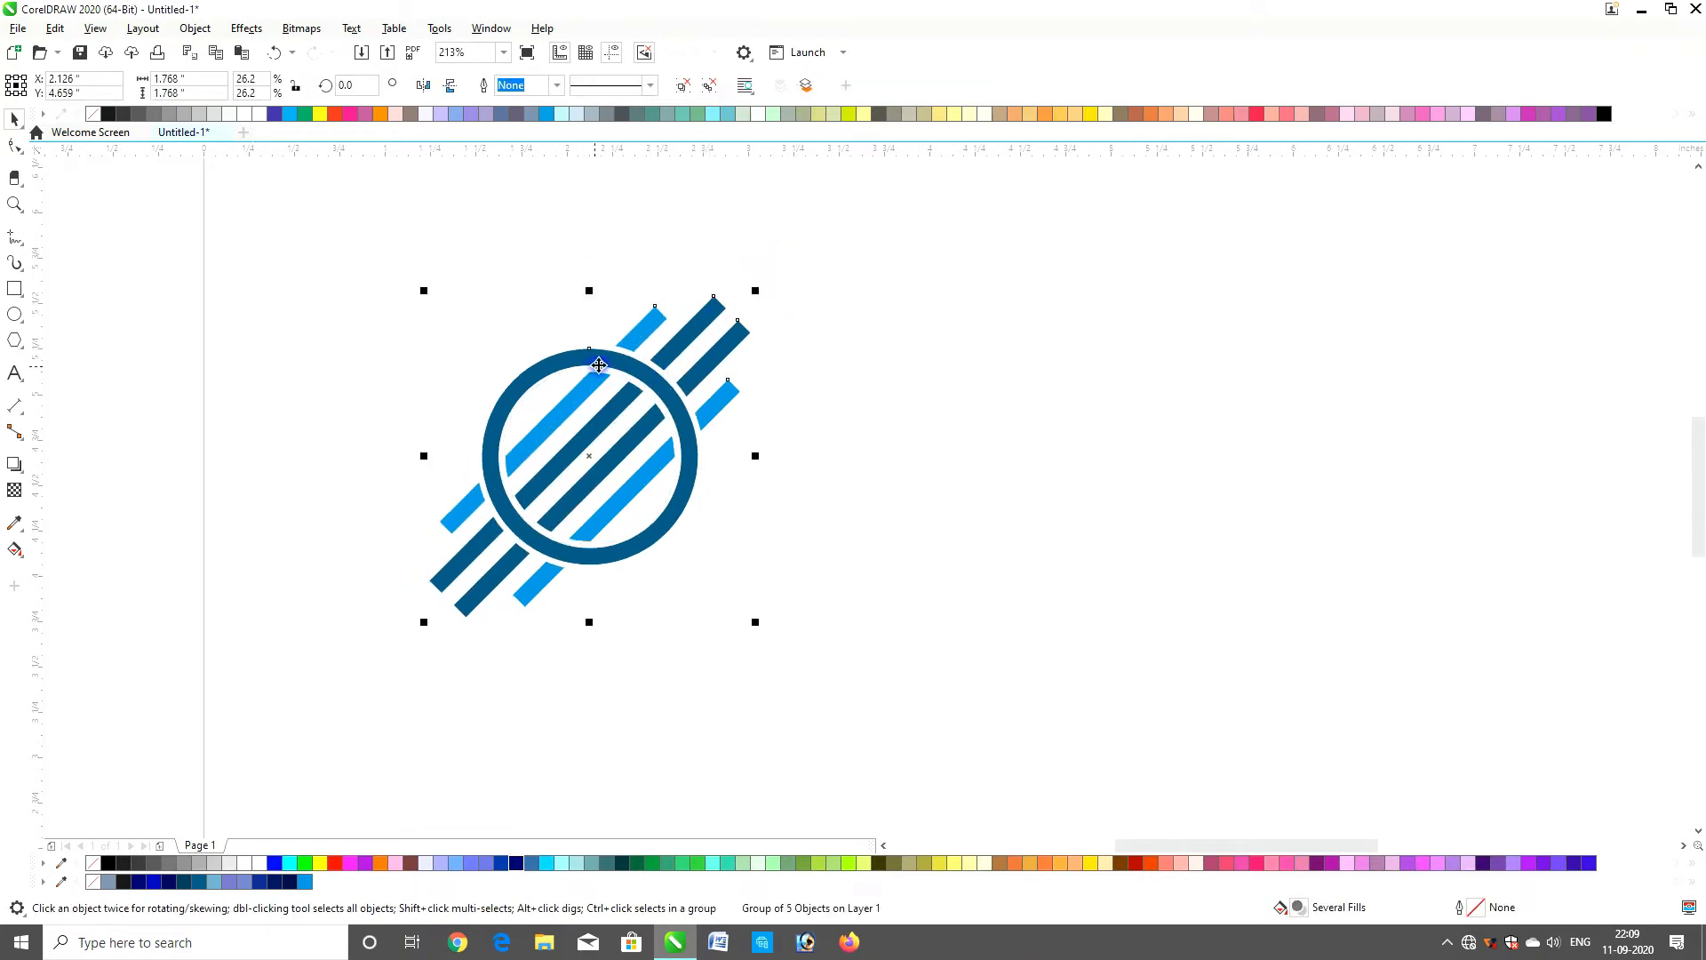
left_click_drag(599, 364, 455, 310)
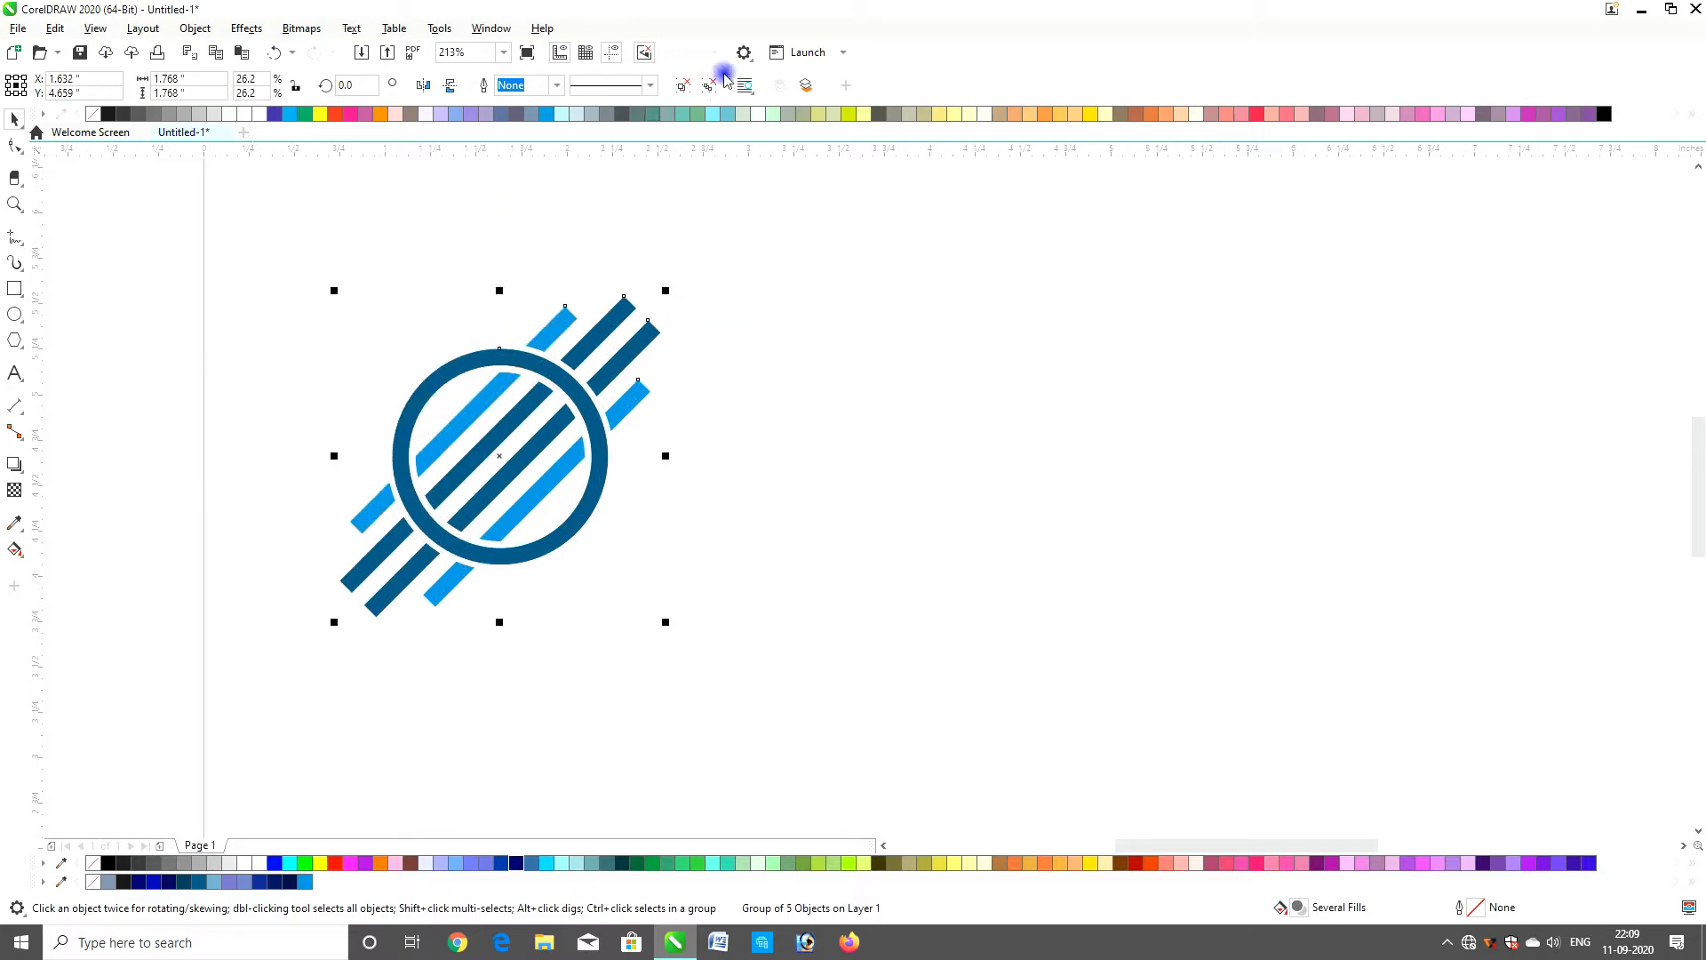
Draw a rectangle about 1.274 by 0.862 inches with its upper-left corner on the ring's centre
key("Escape")
key("z")
left_click_drag(122, 280, 850, 631)
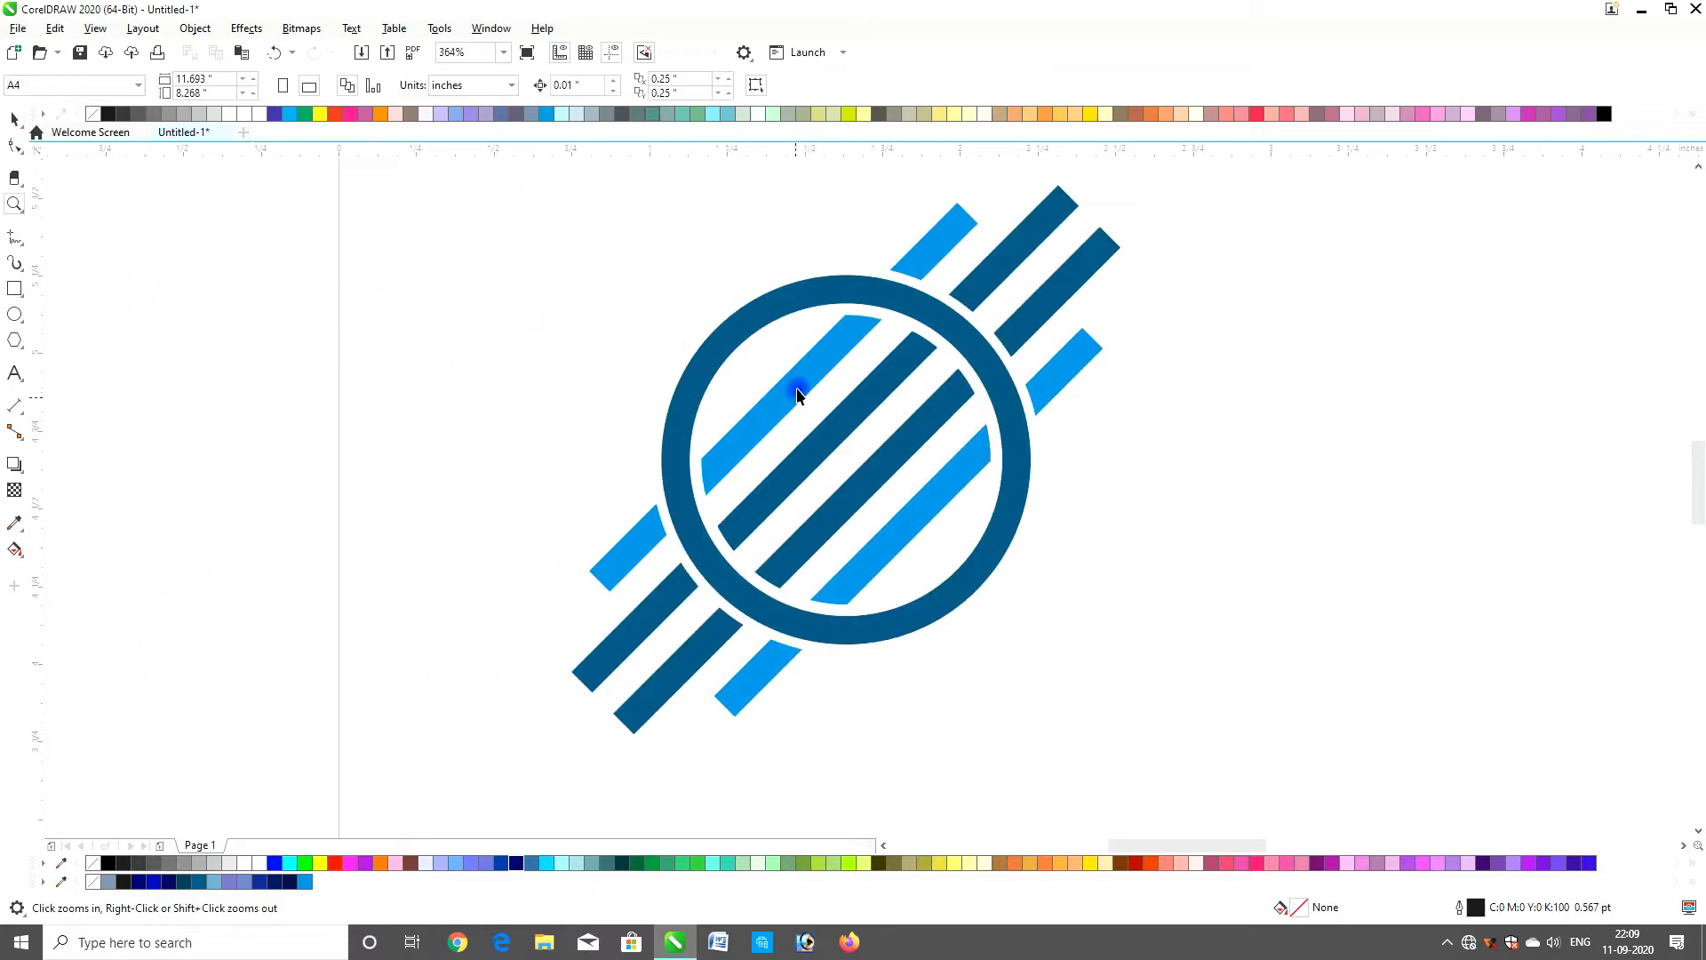
key("space")
left_click(780, 297)
left_click(15, 289)
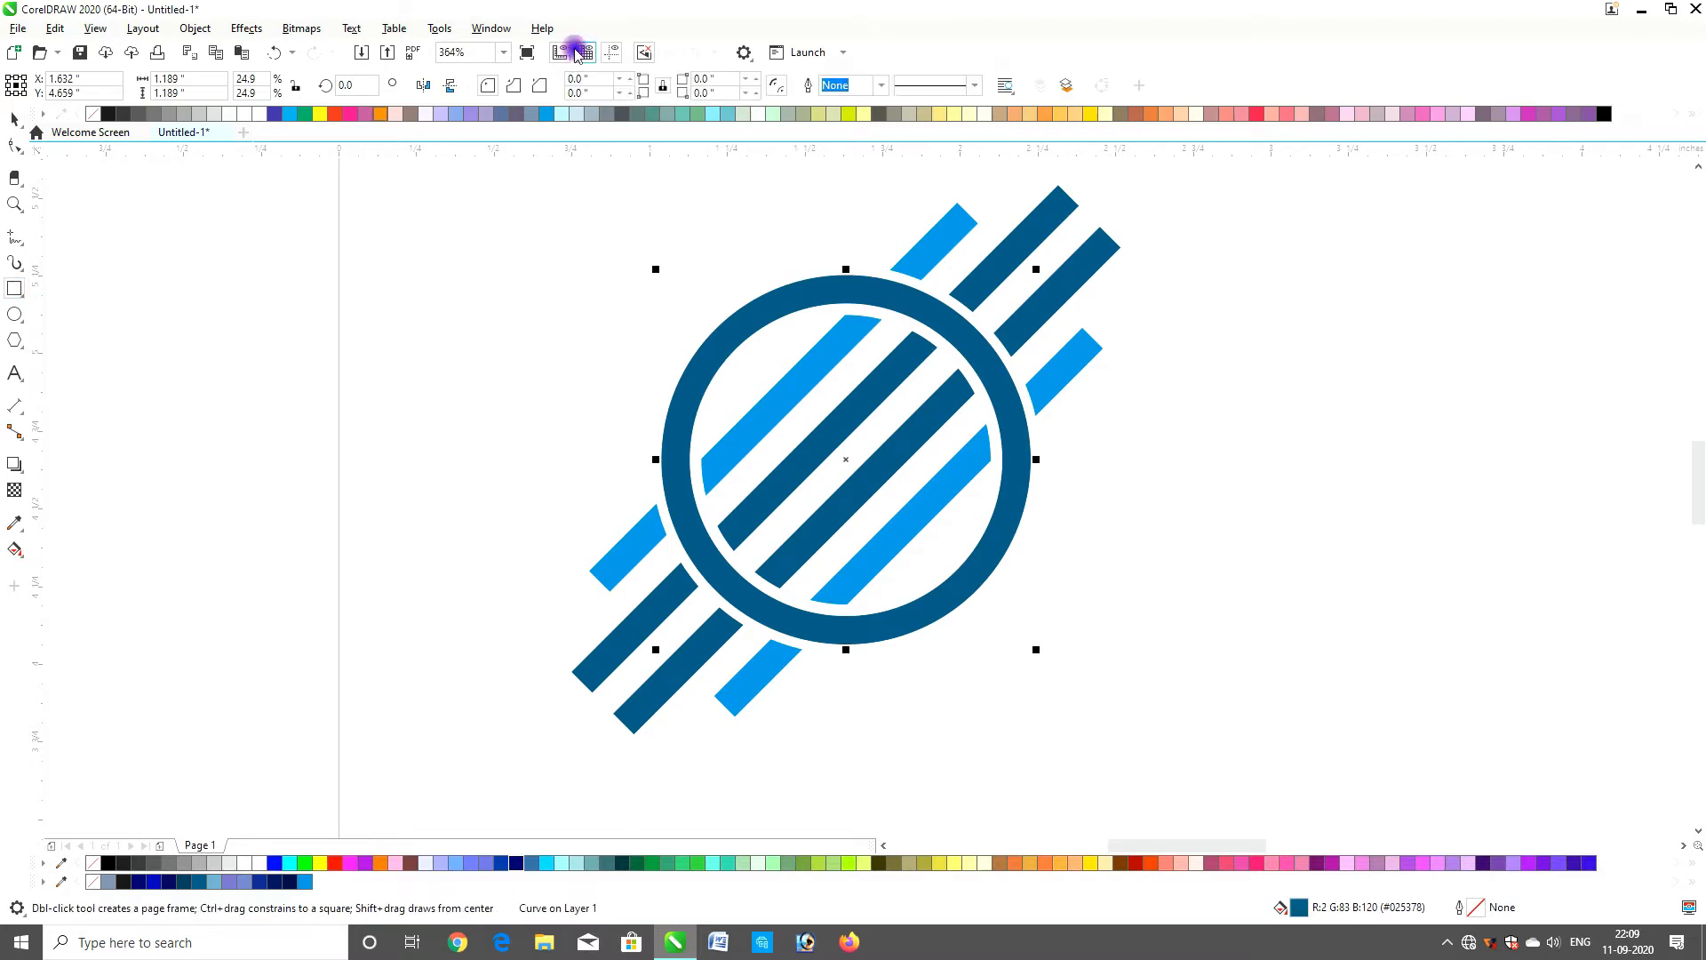
mouse_move(1241, 727)
left_mouse_down()
mouse_move(908, 526)
mouse_move(845, 459)
left_mouse_up()
key("space")
Stretch the rectangle leftward to a width of 2.74 inches so that it spans the logo's lower half
left_click(846, 593)
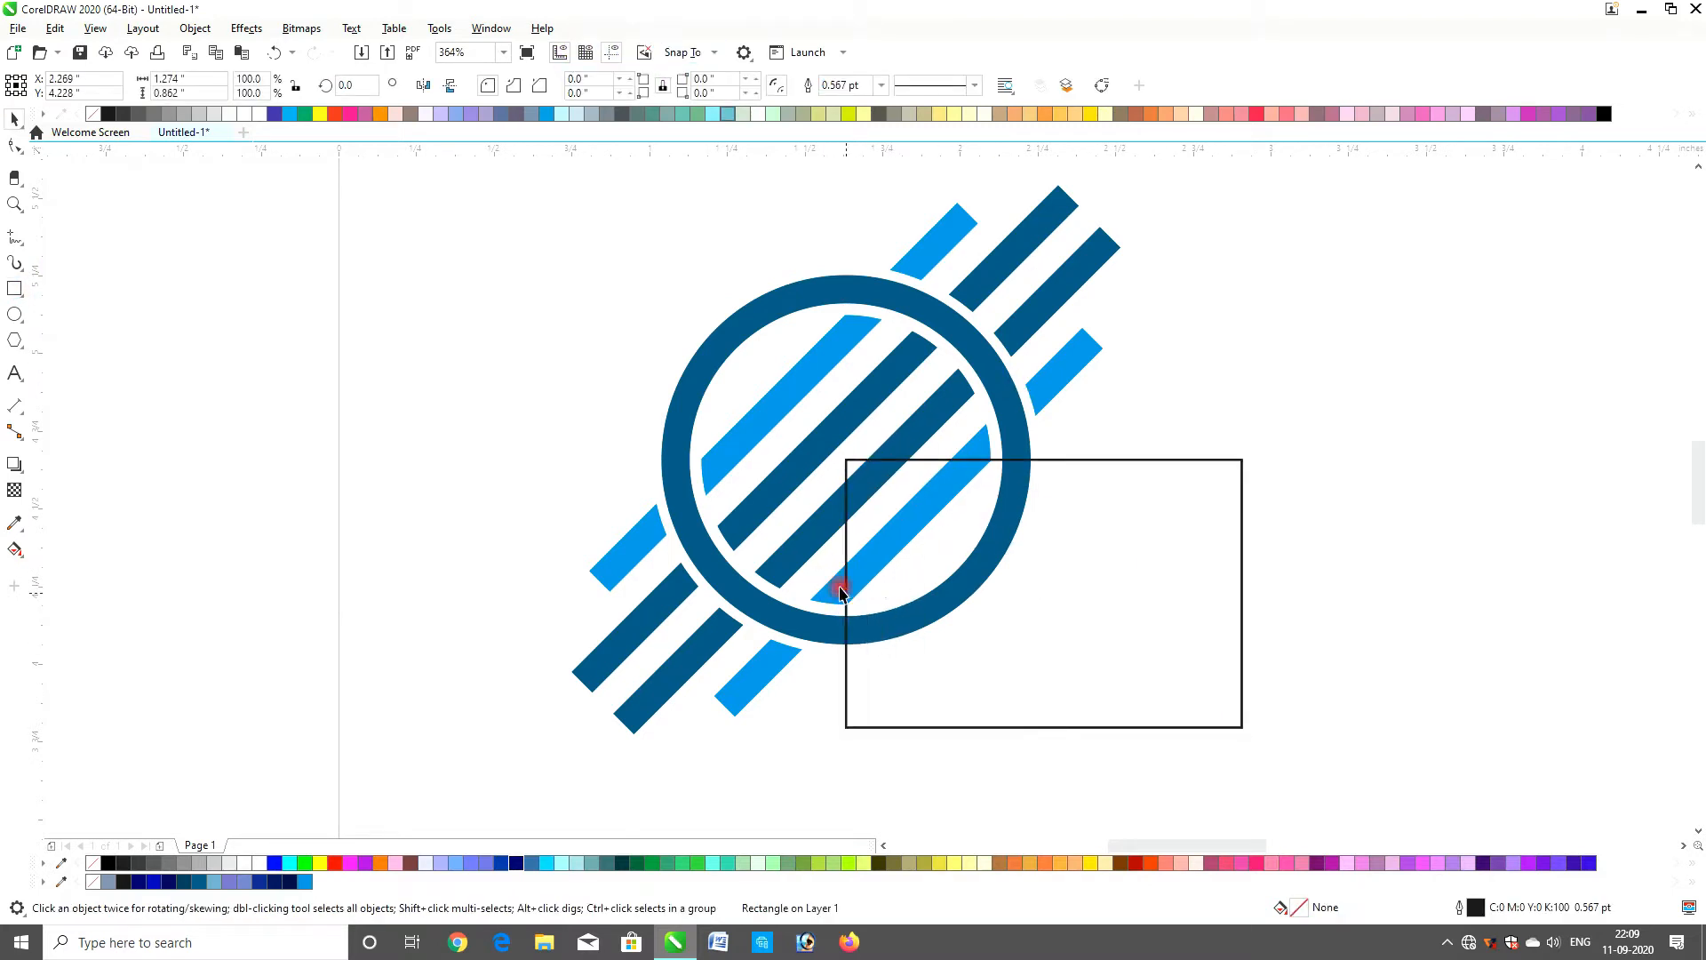
left_click(845, 600)
left_click(845, 601)
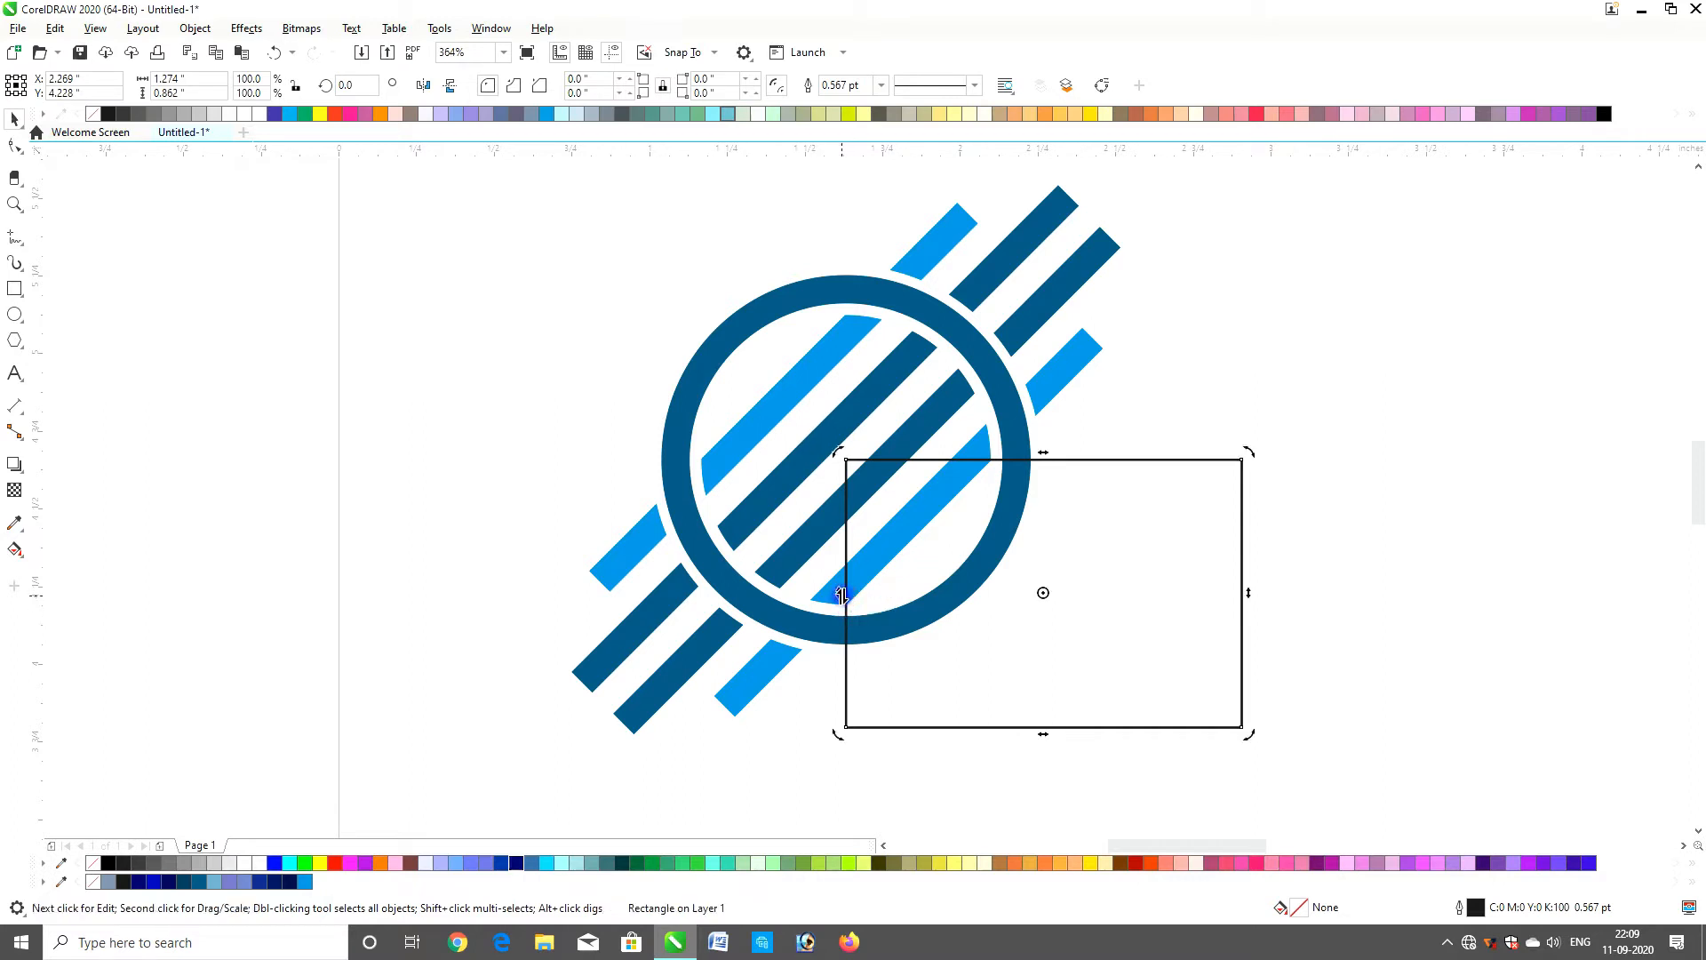
left_click_drag(415, 604, 375, 605)
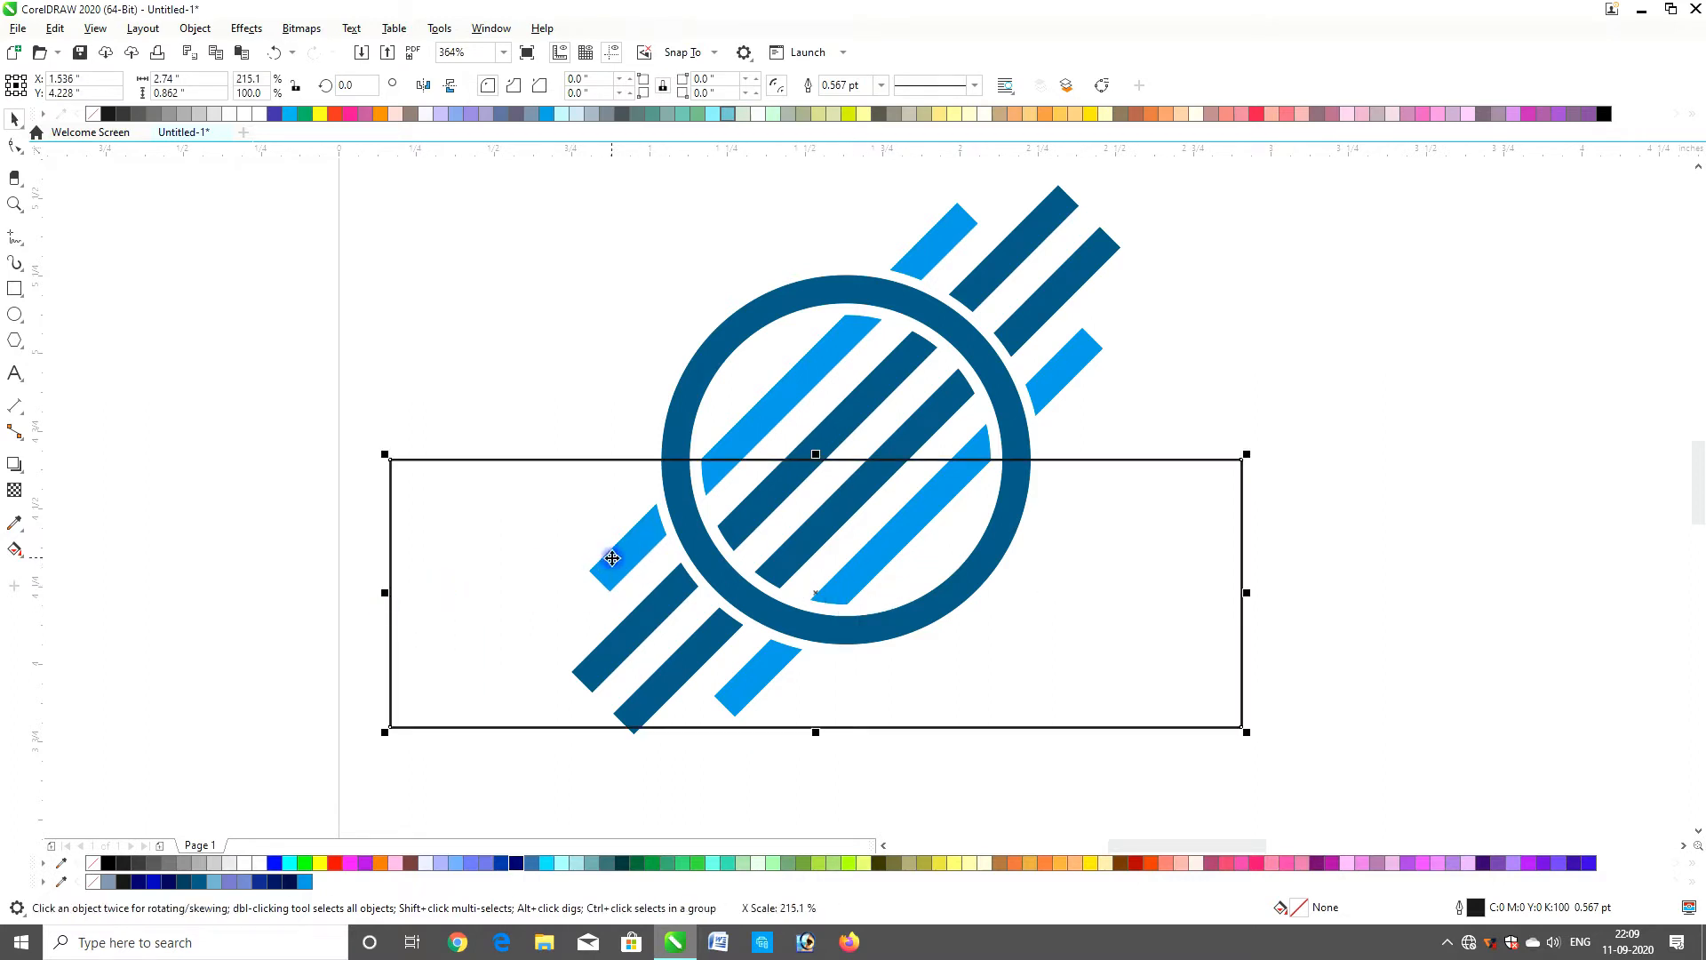
Fill the rectangle with the light blue #008BCC of the bars and remove its outline
left_click_drag(920, 244, 1026, 552)
left_click(110, 115)
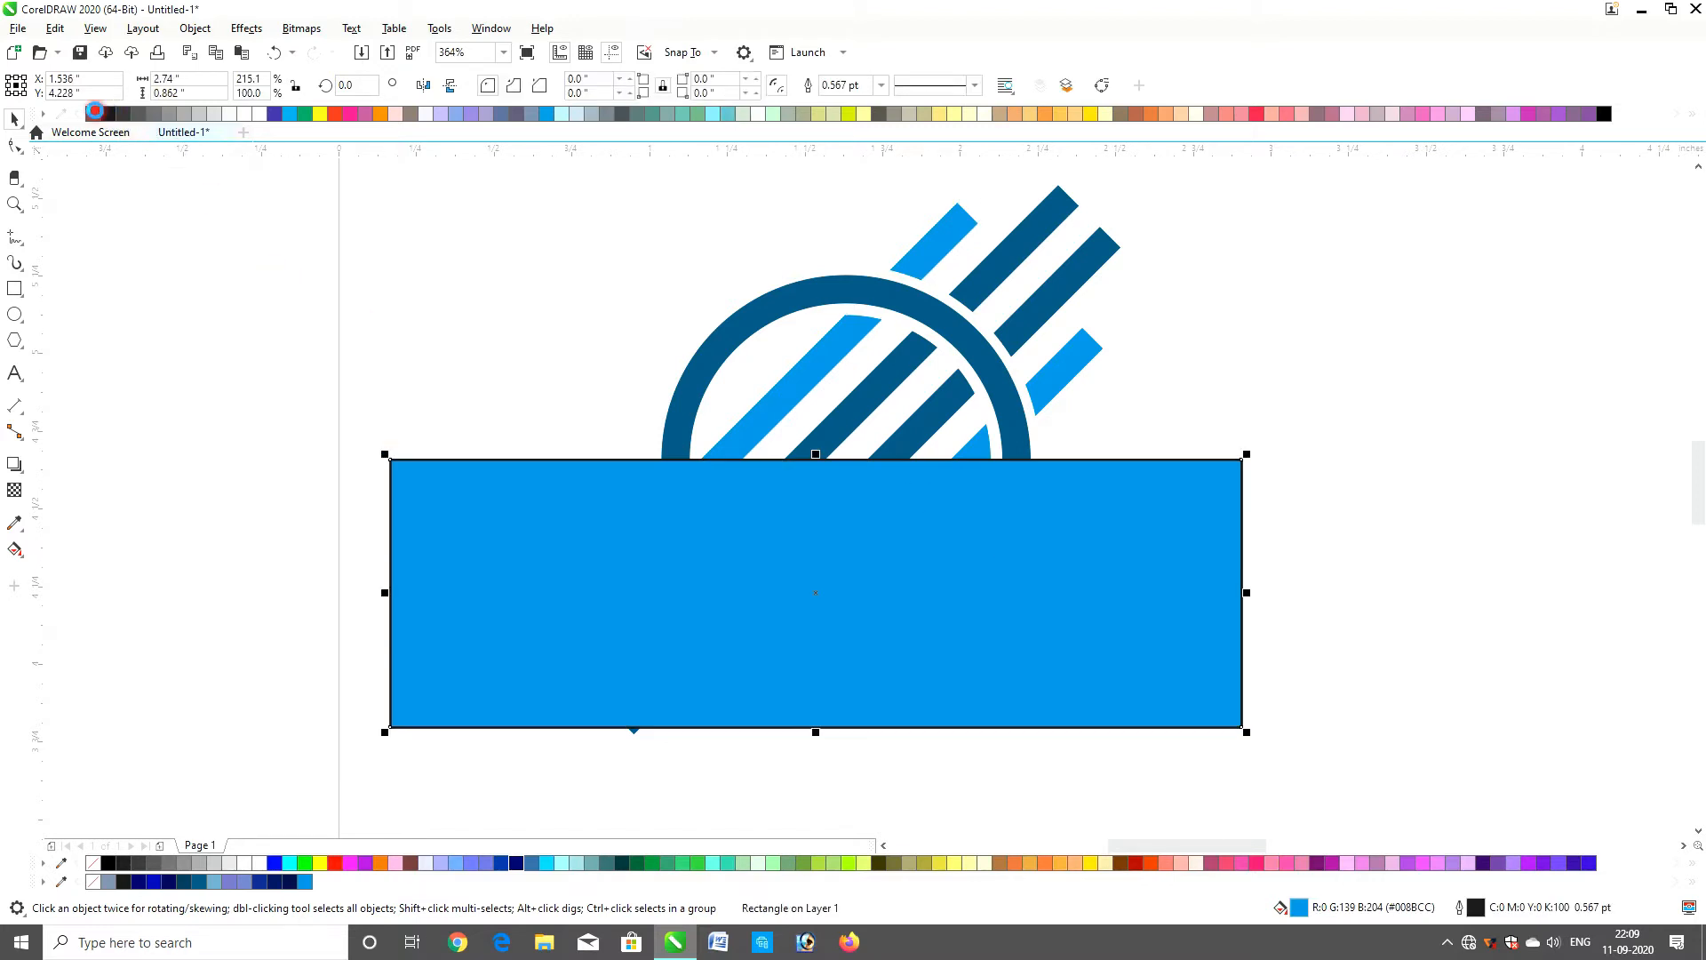
right_click(94, 113)
Try a vertical fountain transparency on the blue rectangle
left_click(14, 489)
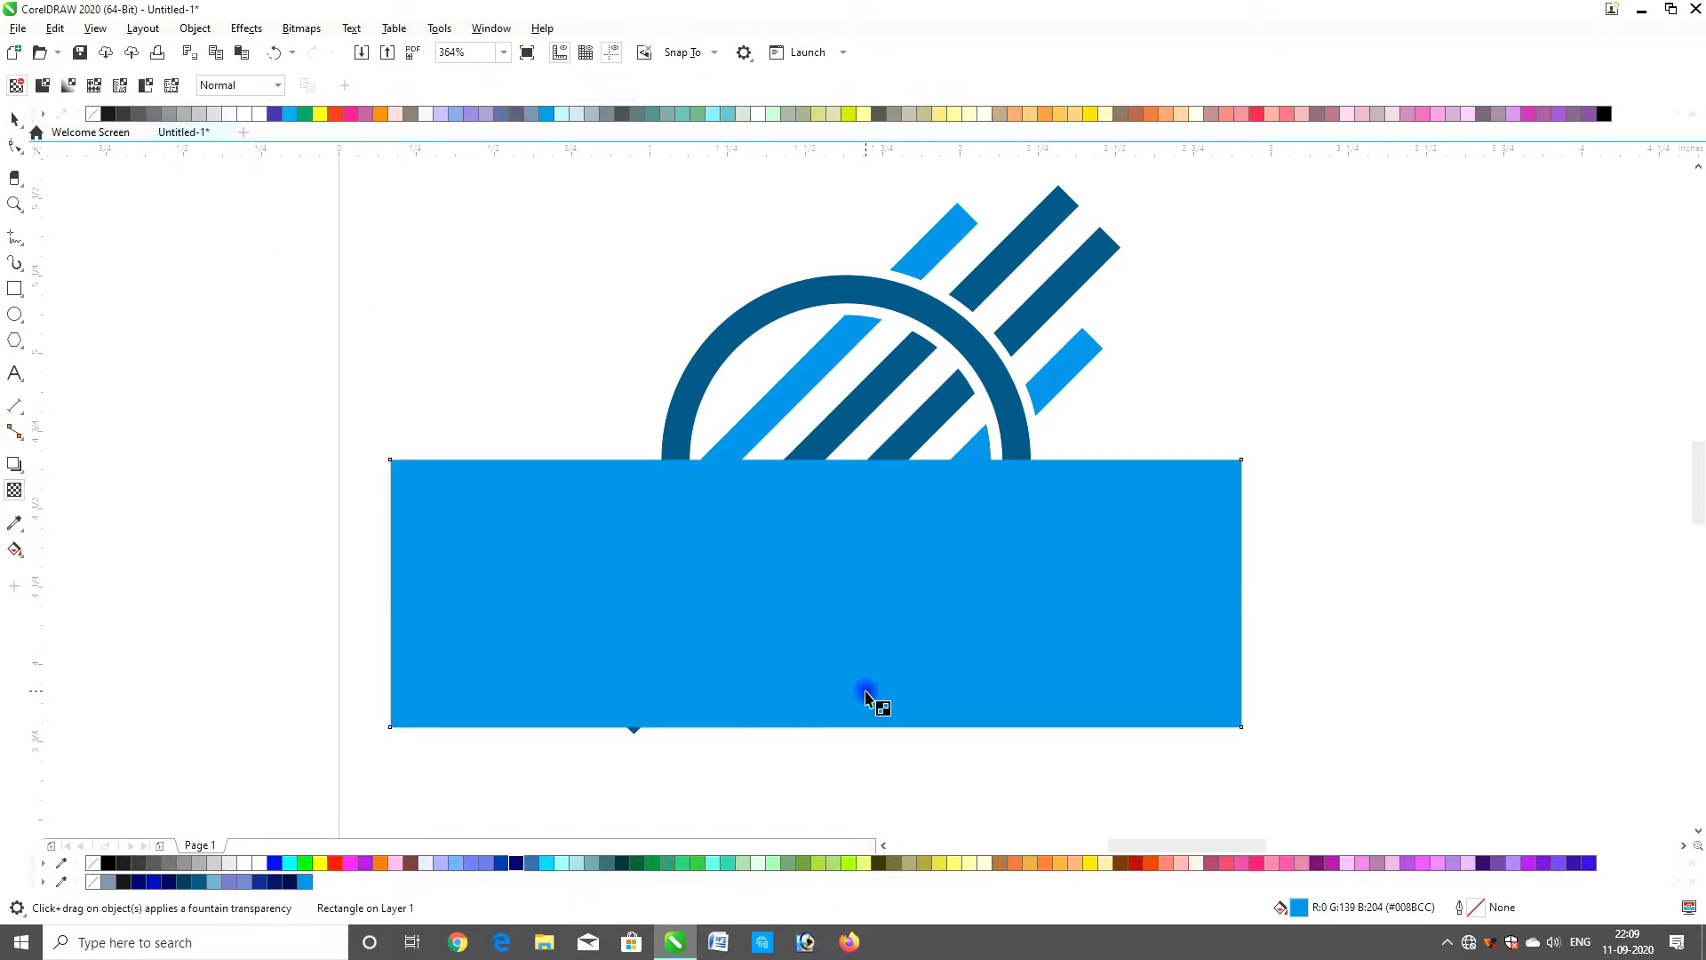
left_click_drag(867, 692, 869, 485)
key("ctrl+z")
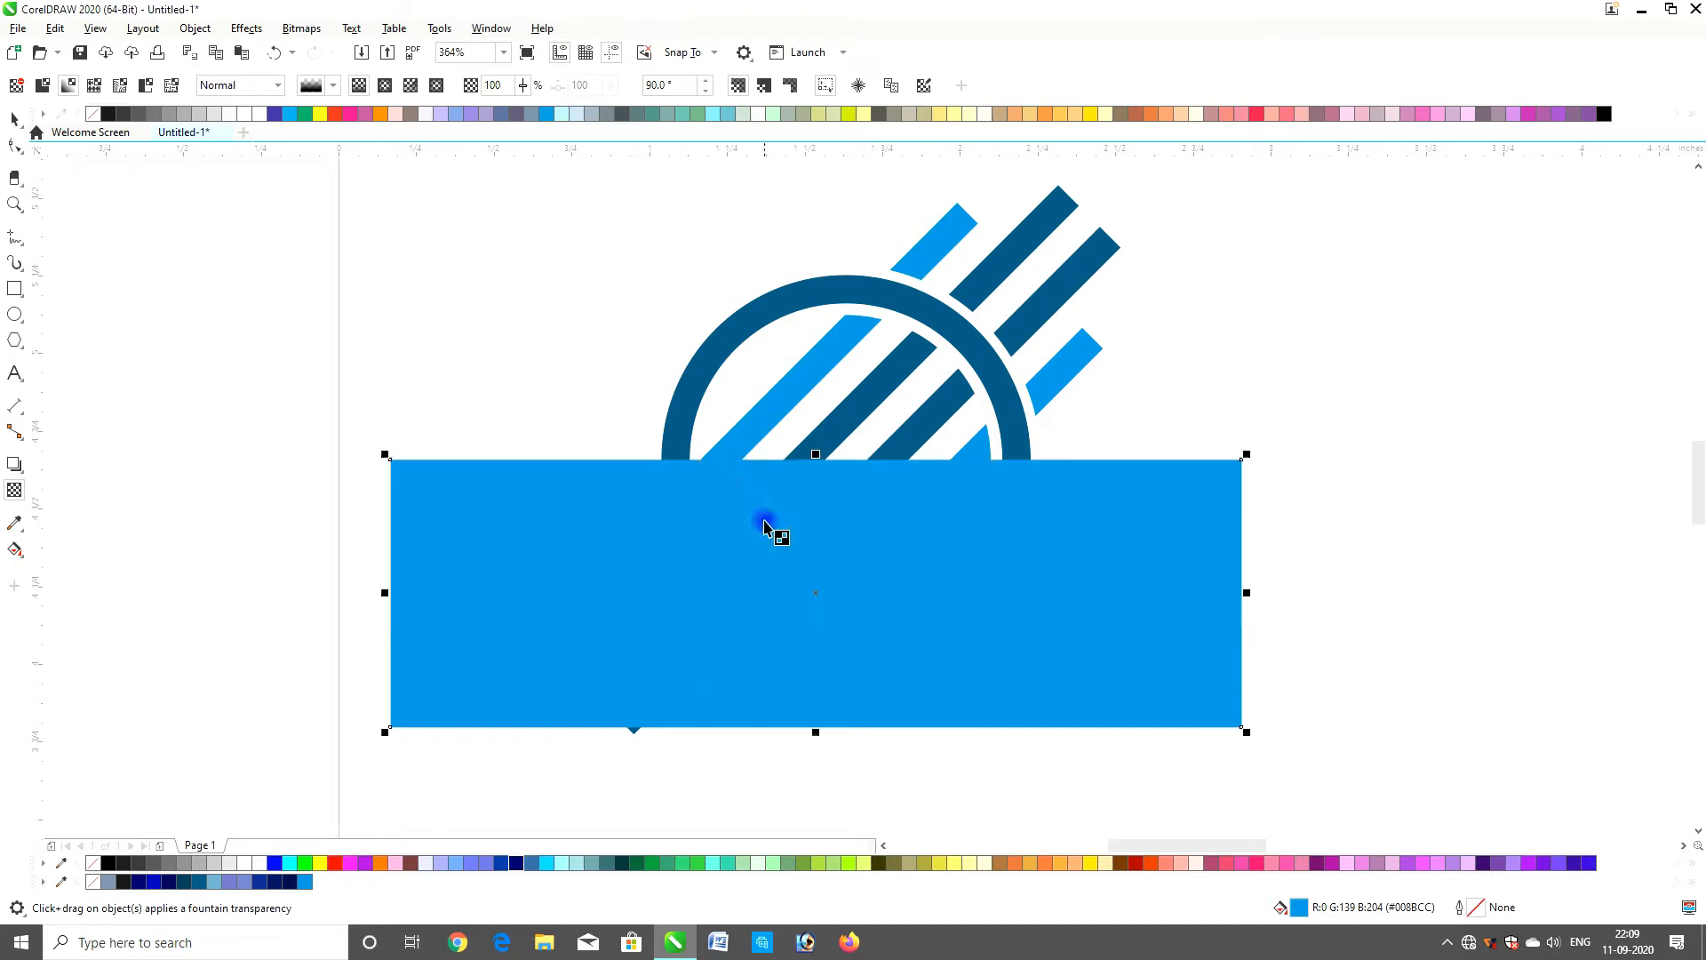
Apply a vertical fountain transparency to the blue rectangle, opaque at its upper edge and fading out downward to about mid-height
left_click_drag(750, 460, 750, 592)
left_click_drag(750, 460, 745, 416)
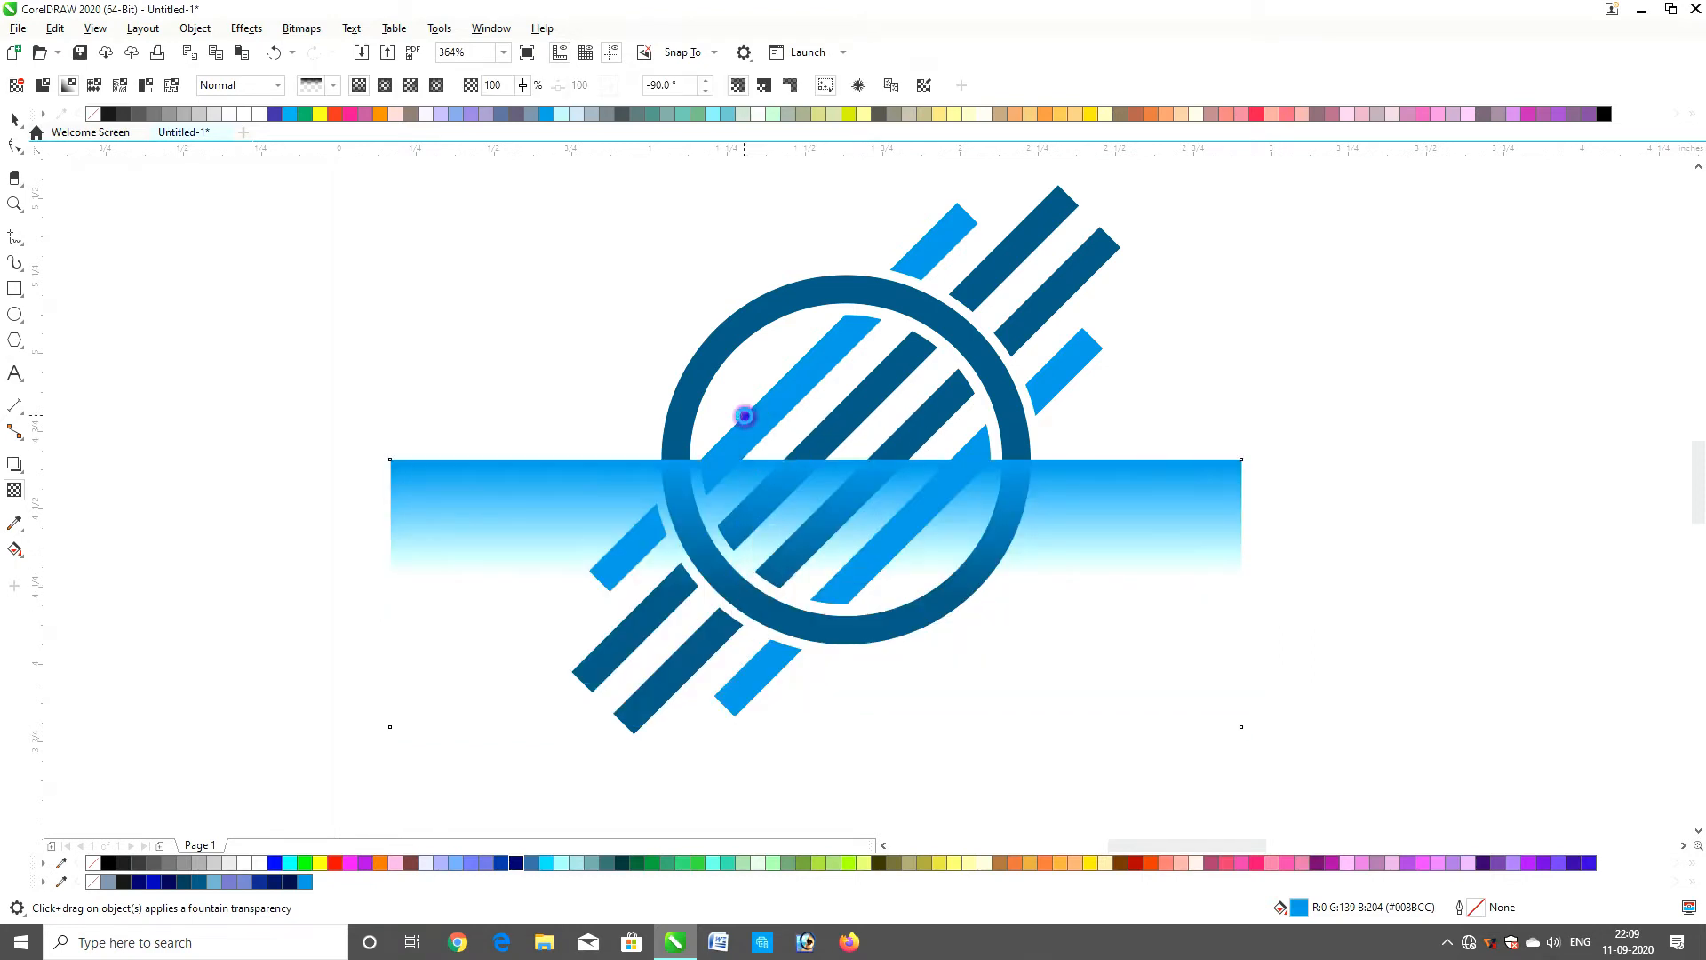
key("space")
PowerClip the faded blue rectangle inside the ring so that it tints only the ring's lower half
left_click(723, 410)
left_click(689, 393)
left_click(577, 373)
Group the ring and all the bars, and shift the logo mark slightly to the left
key("z")
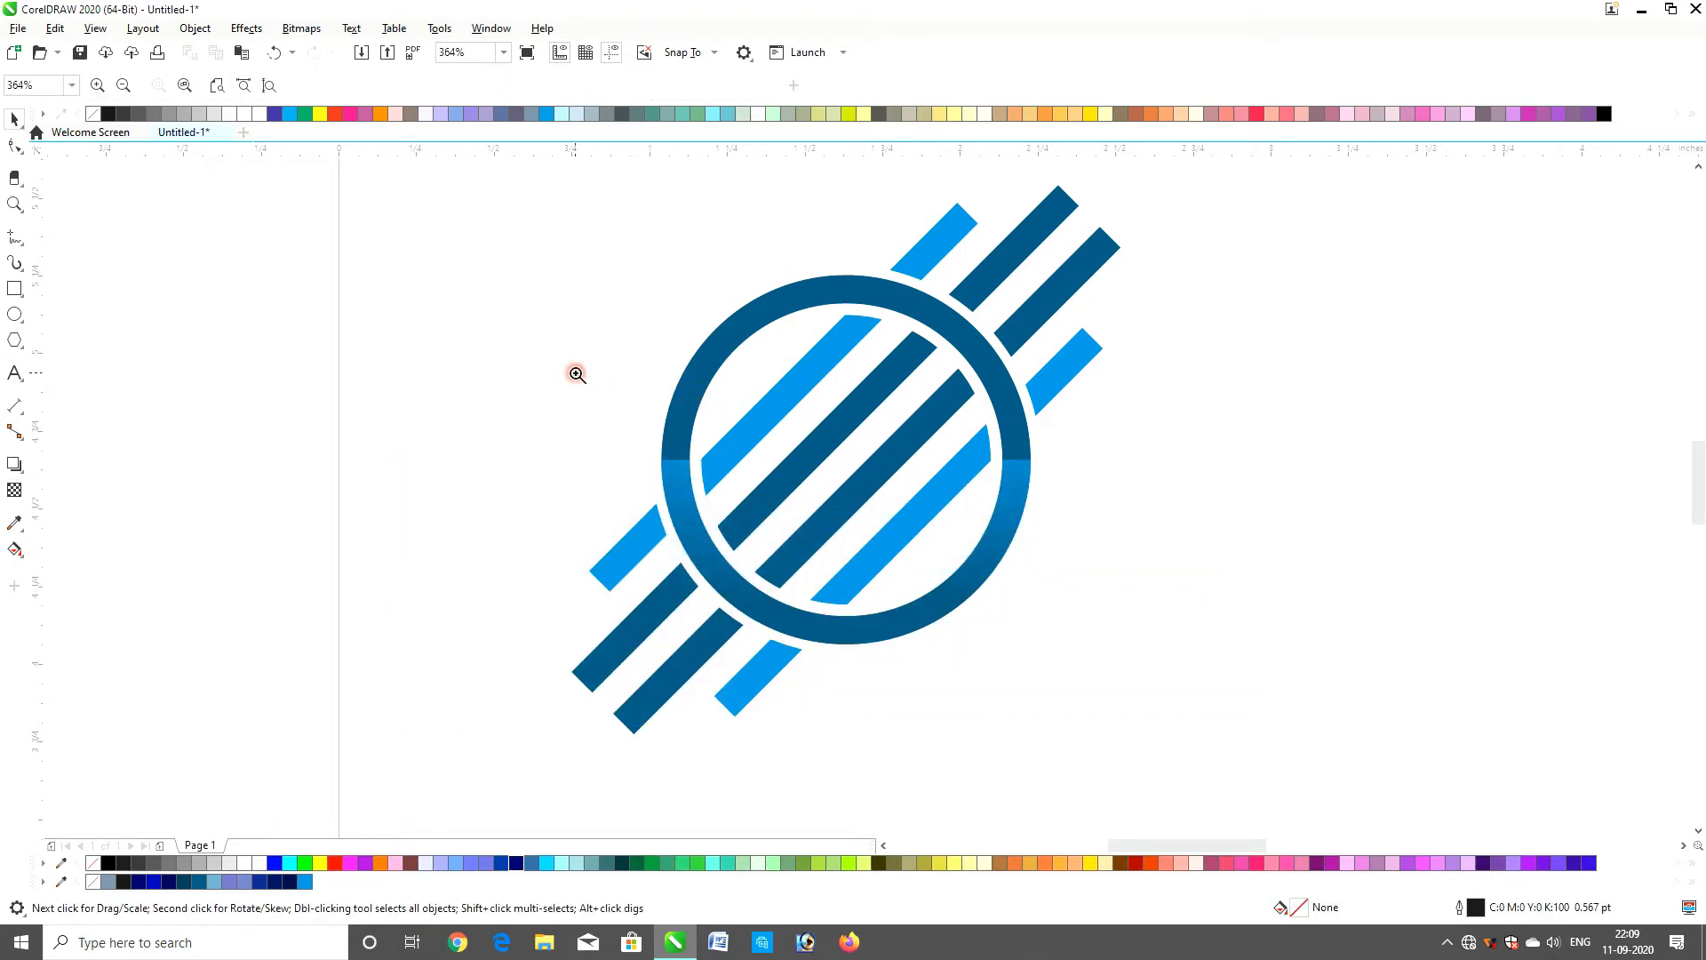
key("F4")
key("space")
left_click_drag(190, 251, 901, 683)
left_click_drag(583, 499, 559, 495)
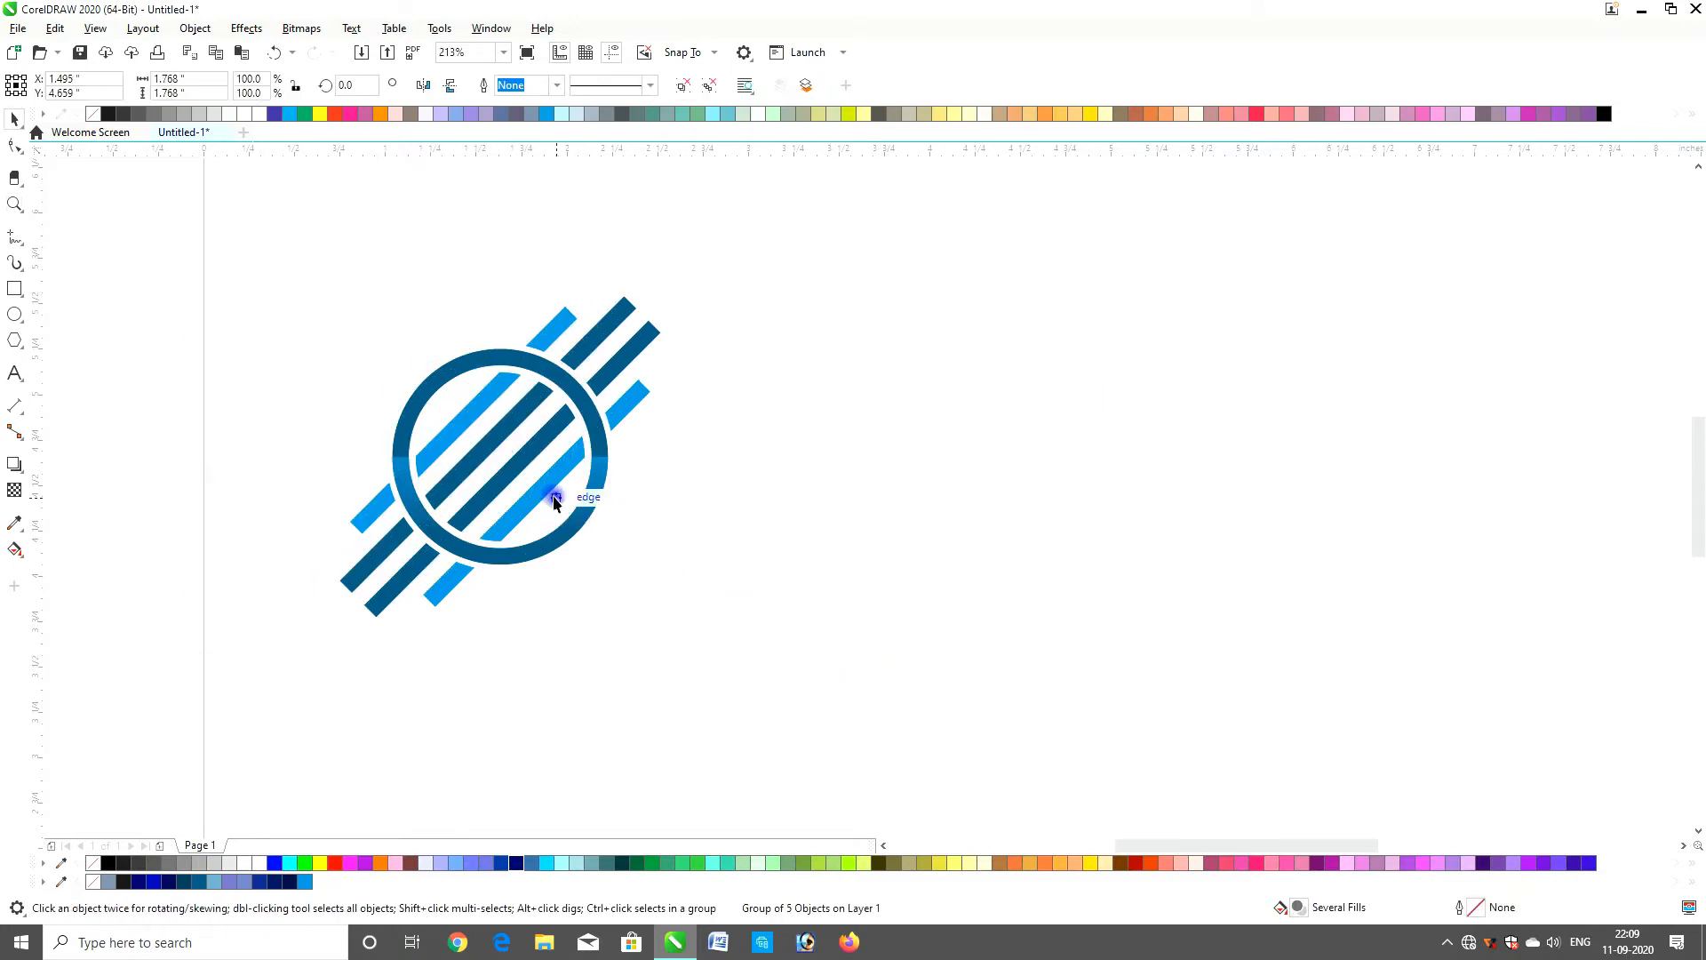
left_click(391, 338)
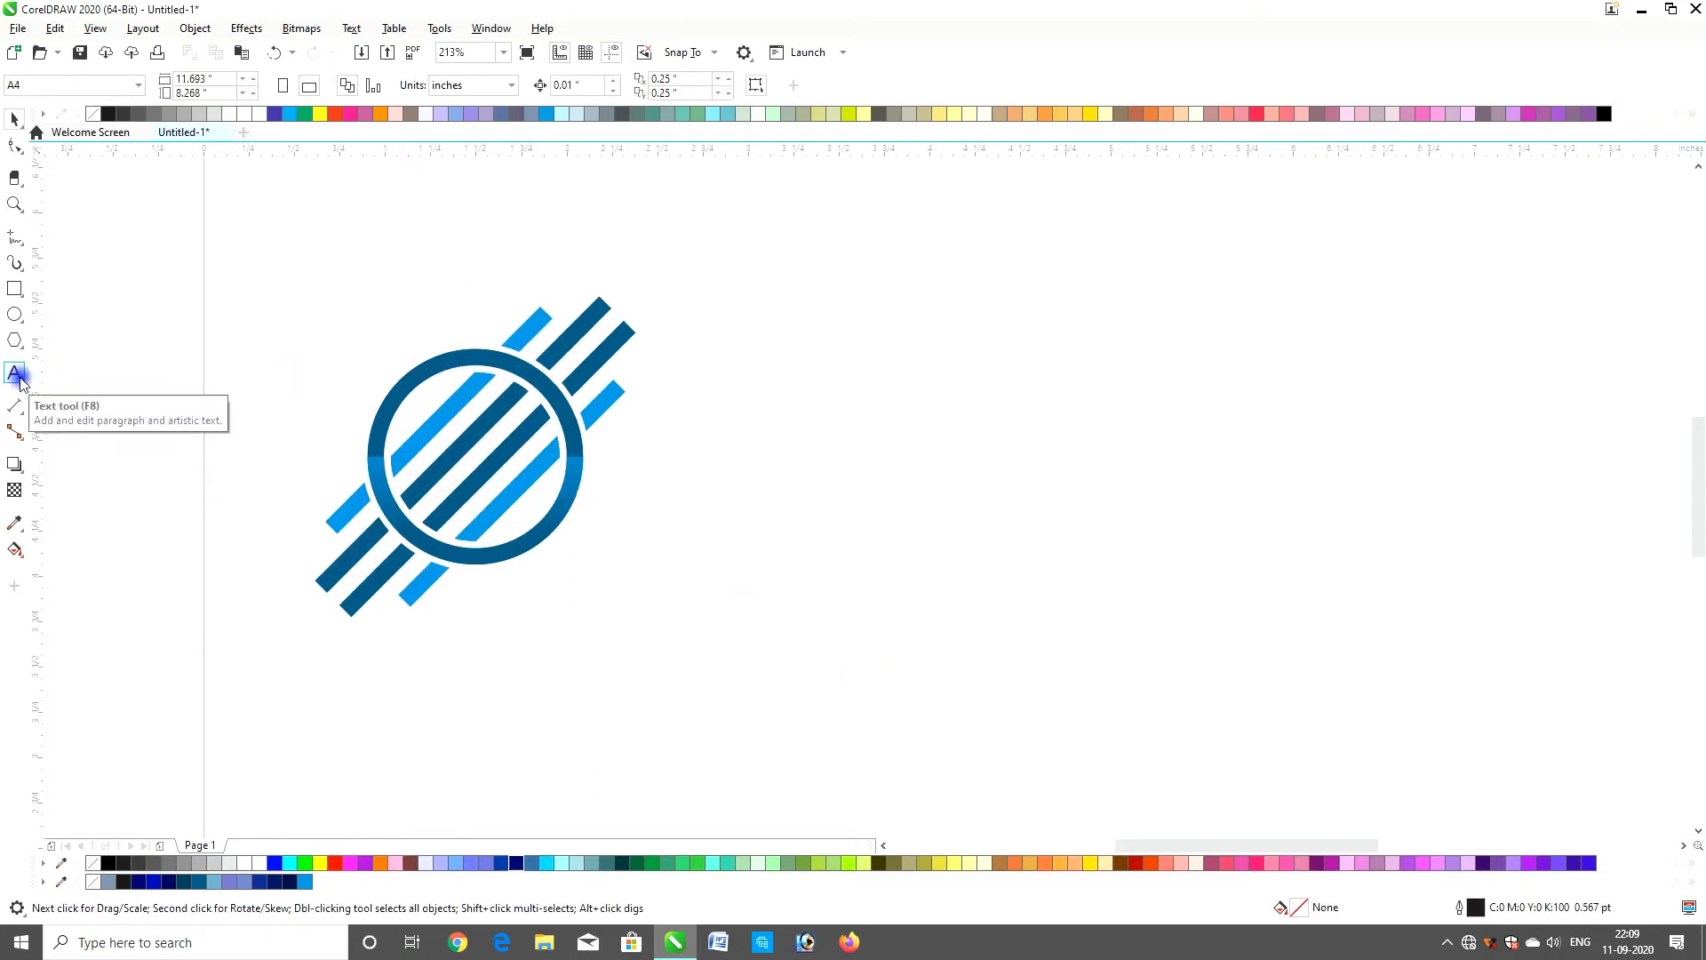
Add the 24 pt artistic text CIRCLE SAFARI to the right of the logo mark
left_click(18, 375)
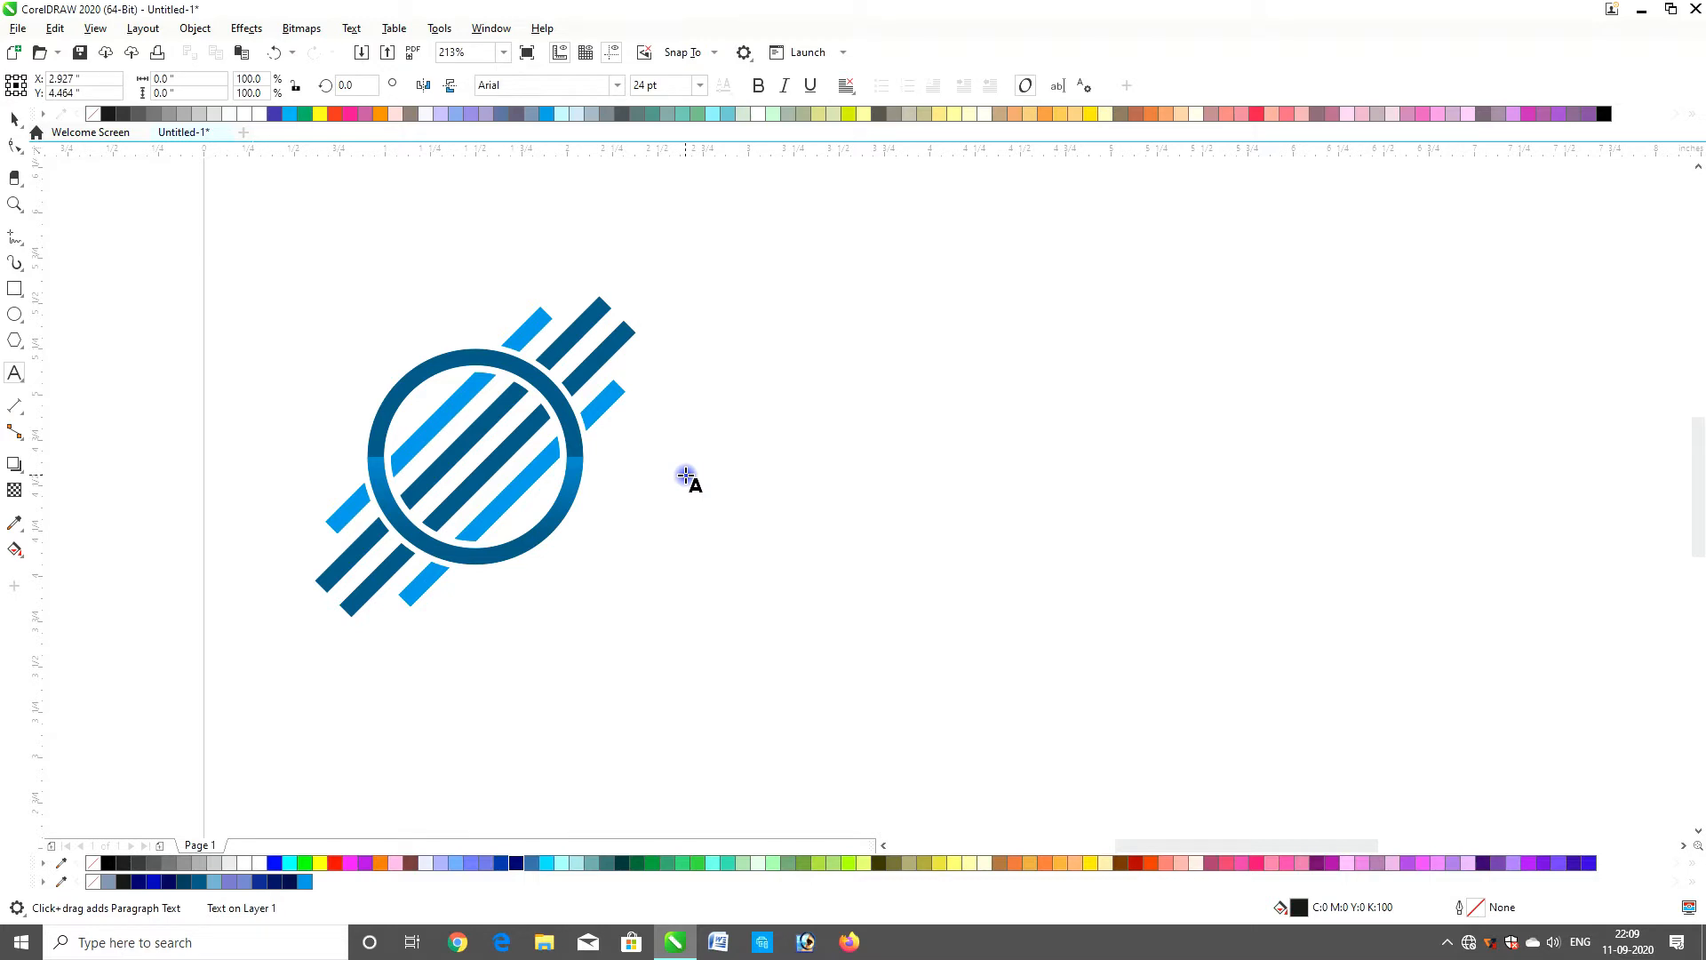
type("i")
key("BackSpace")
key("BackSpace")
type("CIRCLR")
key("BackSpace")
type("E ")
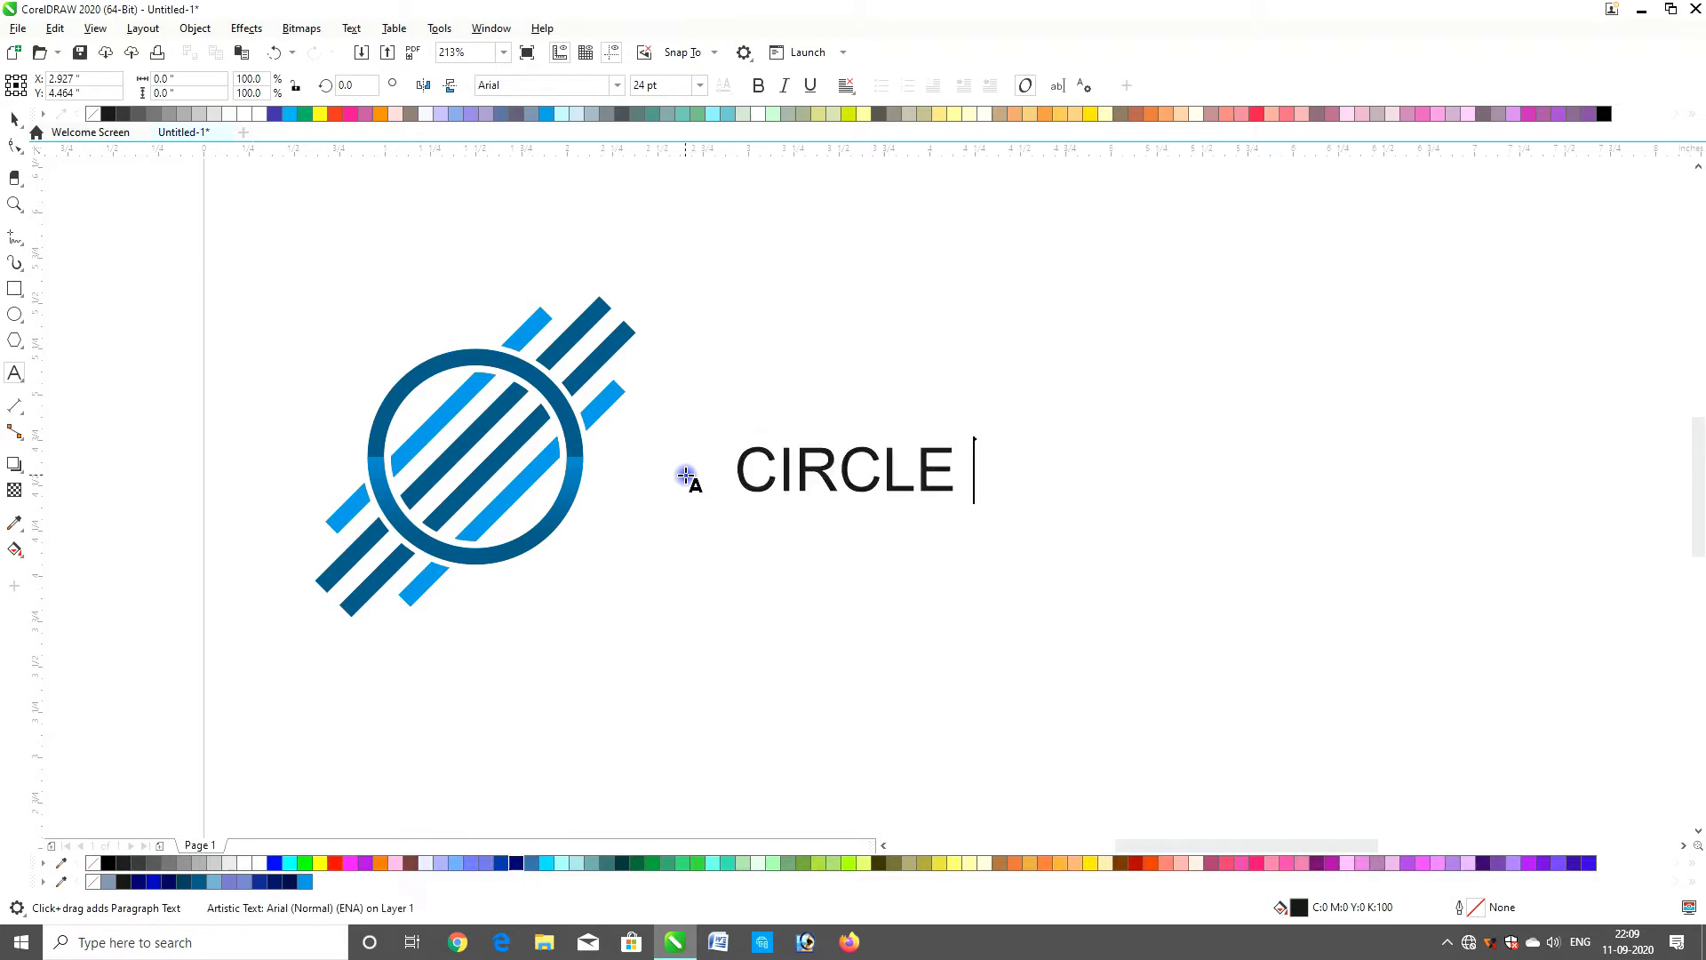
type("SAFA")
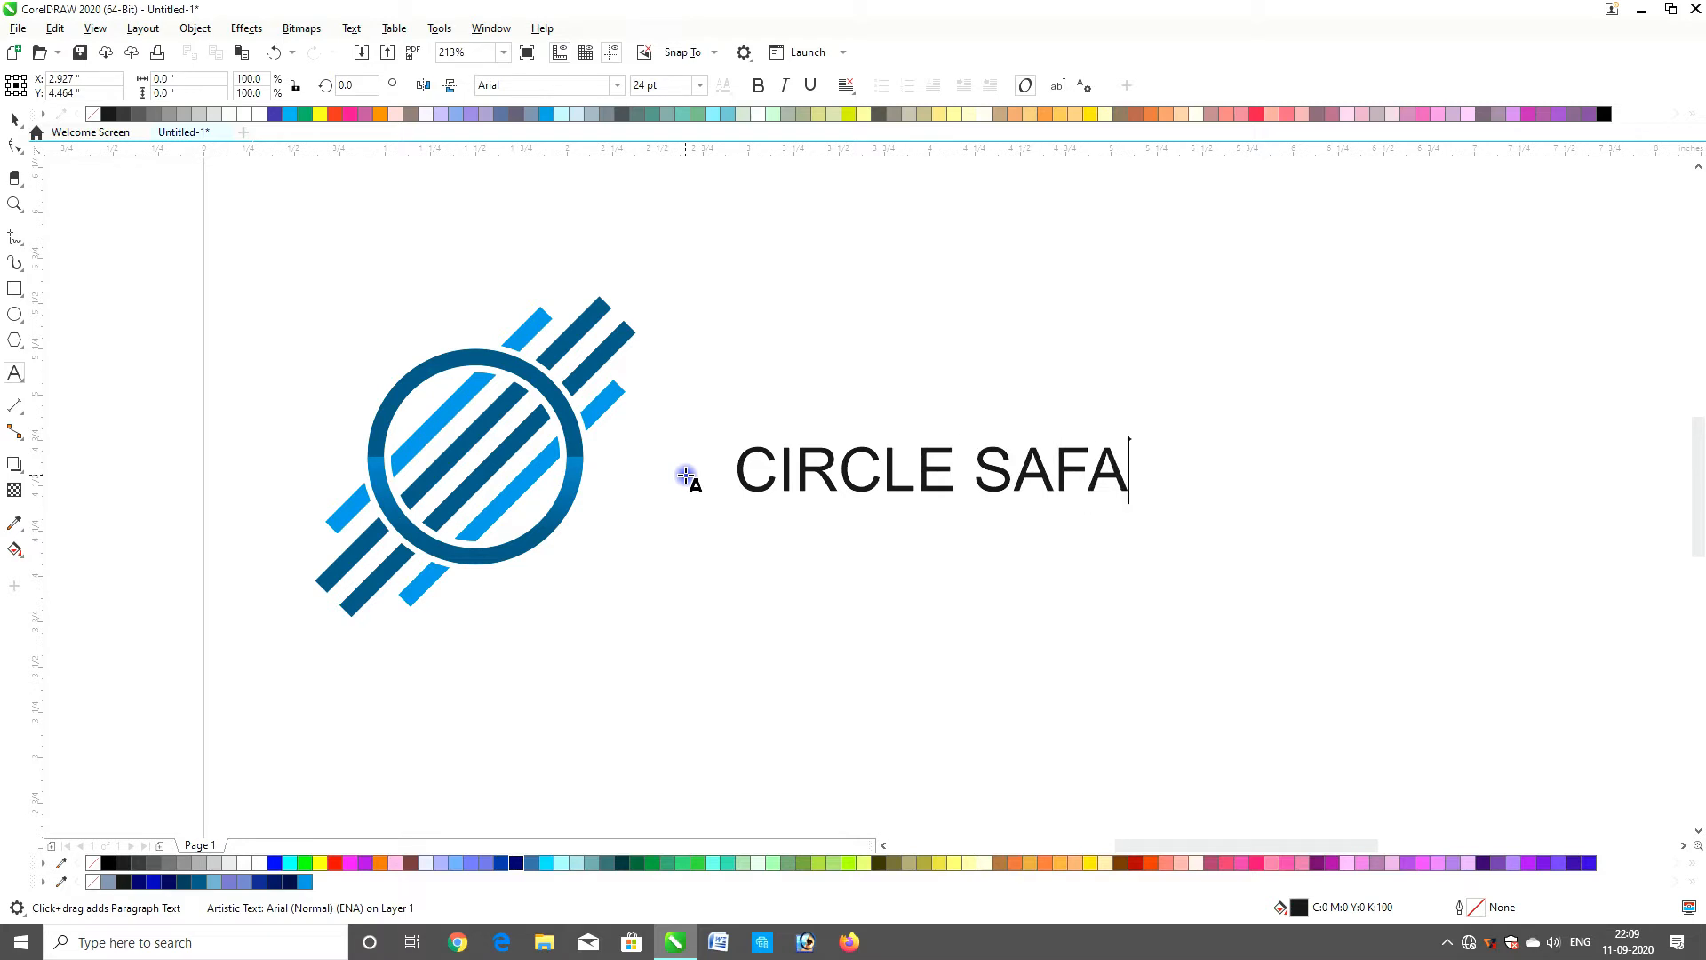
key("BackSpace")
type("ARI")
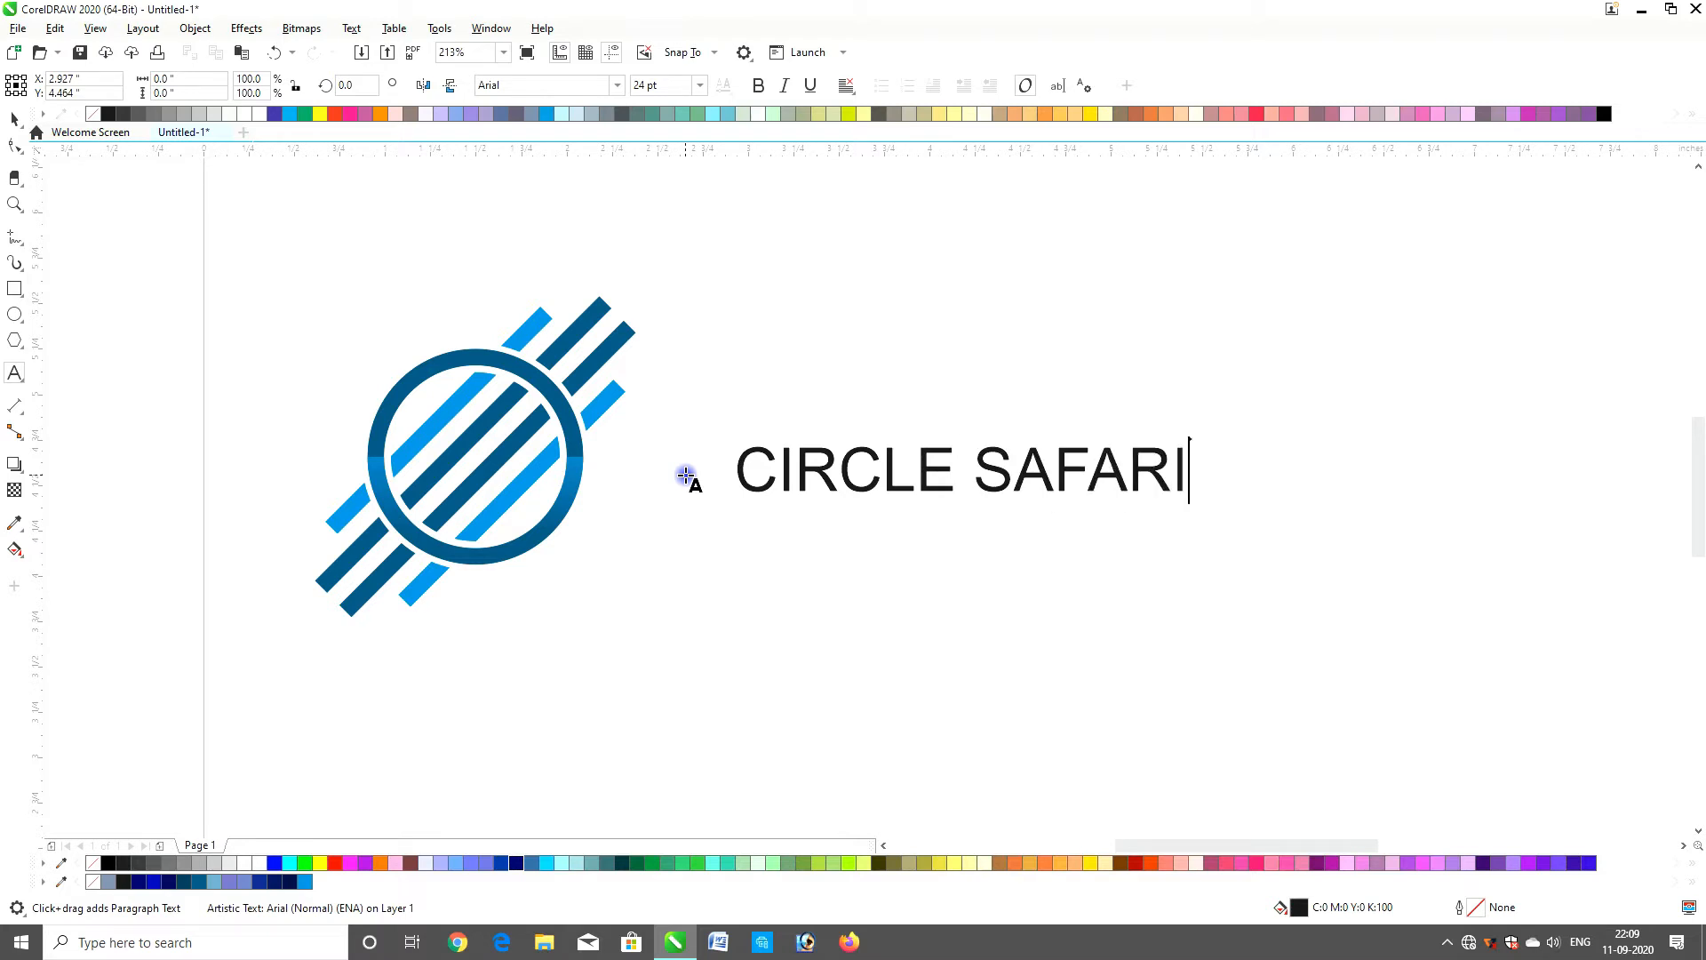
key("ctrl+space")
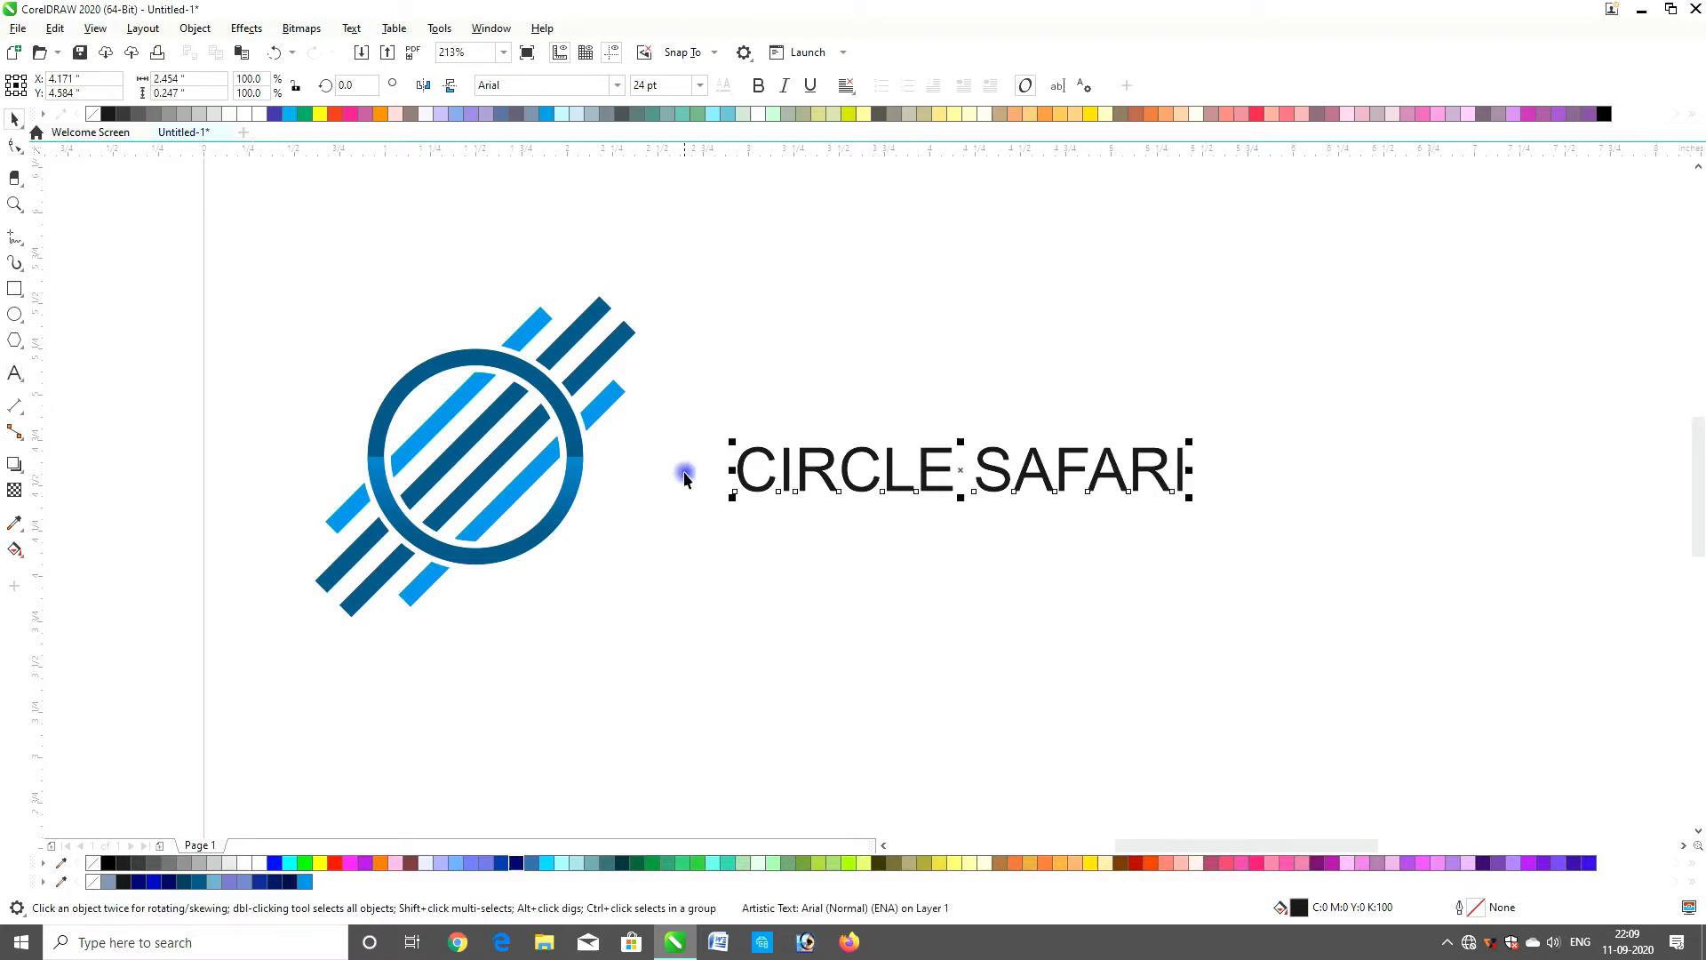
Break the text before SAFARI so that the two words stand on separate lines
double_click(978, 477)
key("Return")
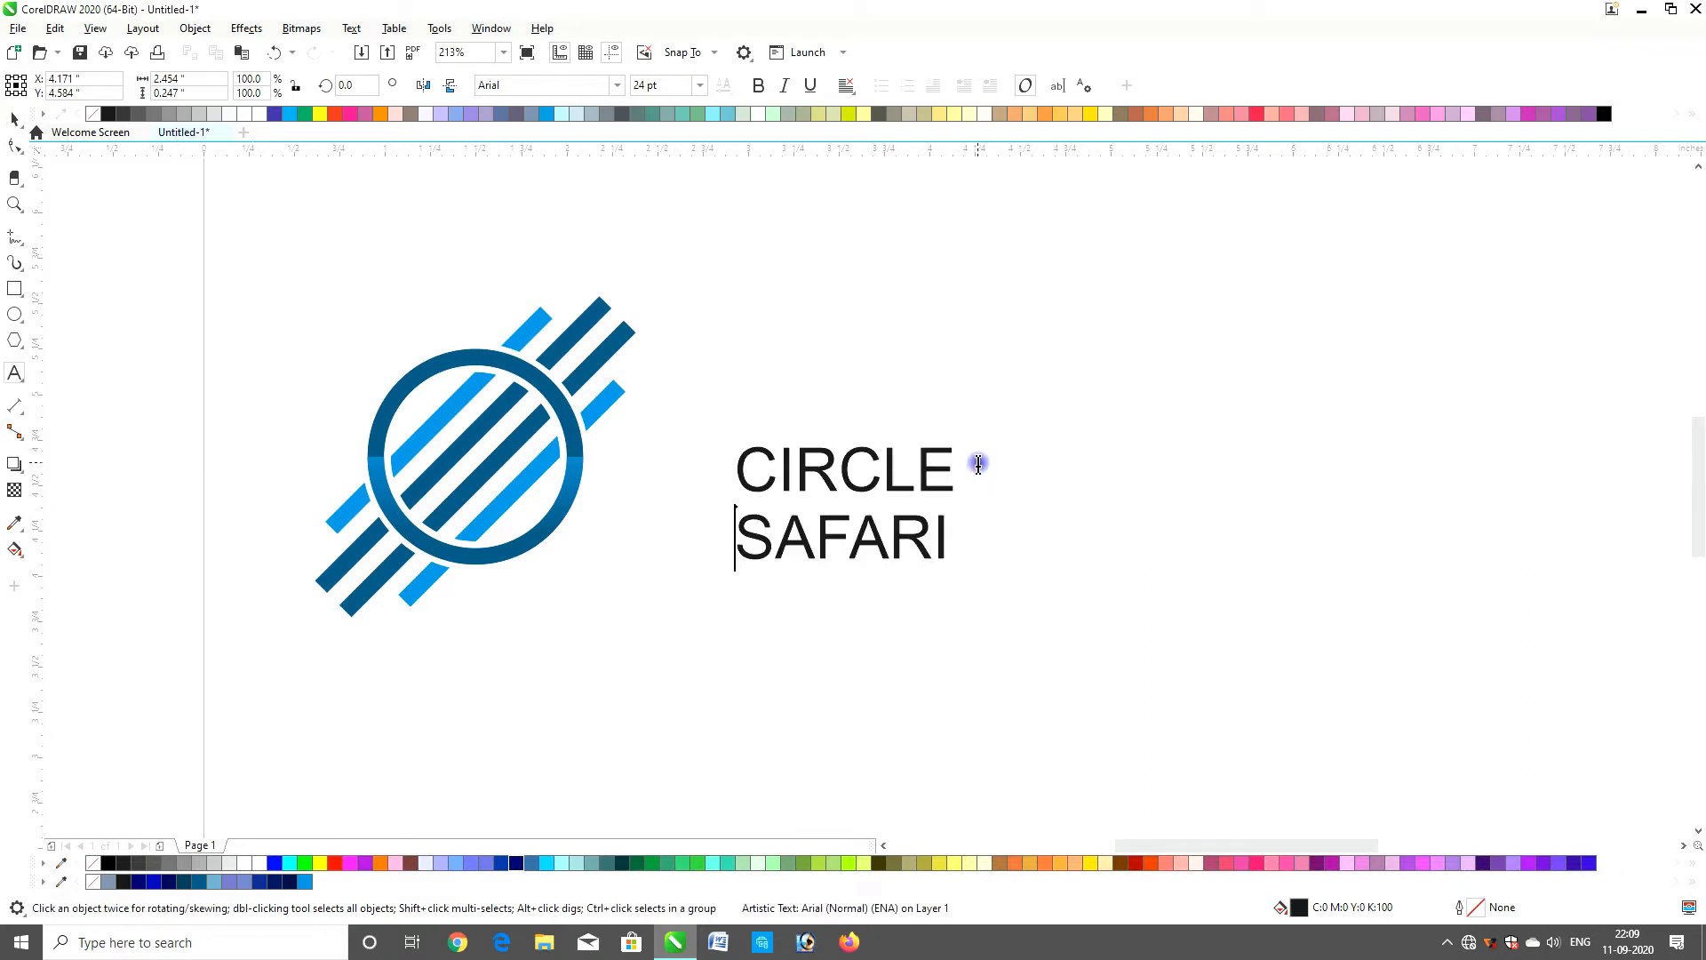
key("ctrl+a")
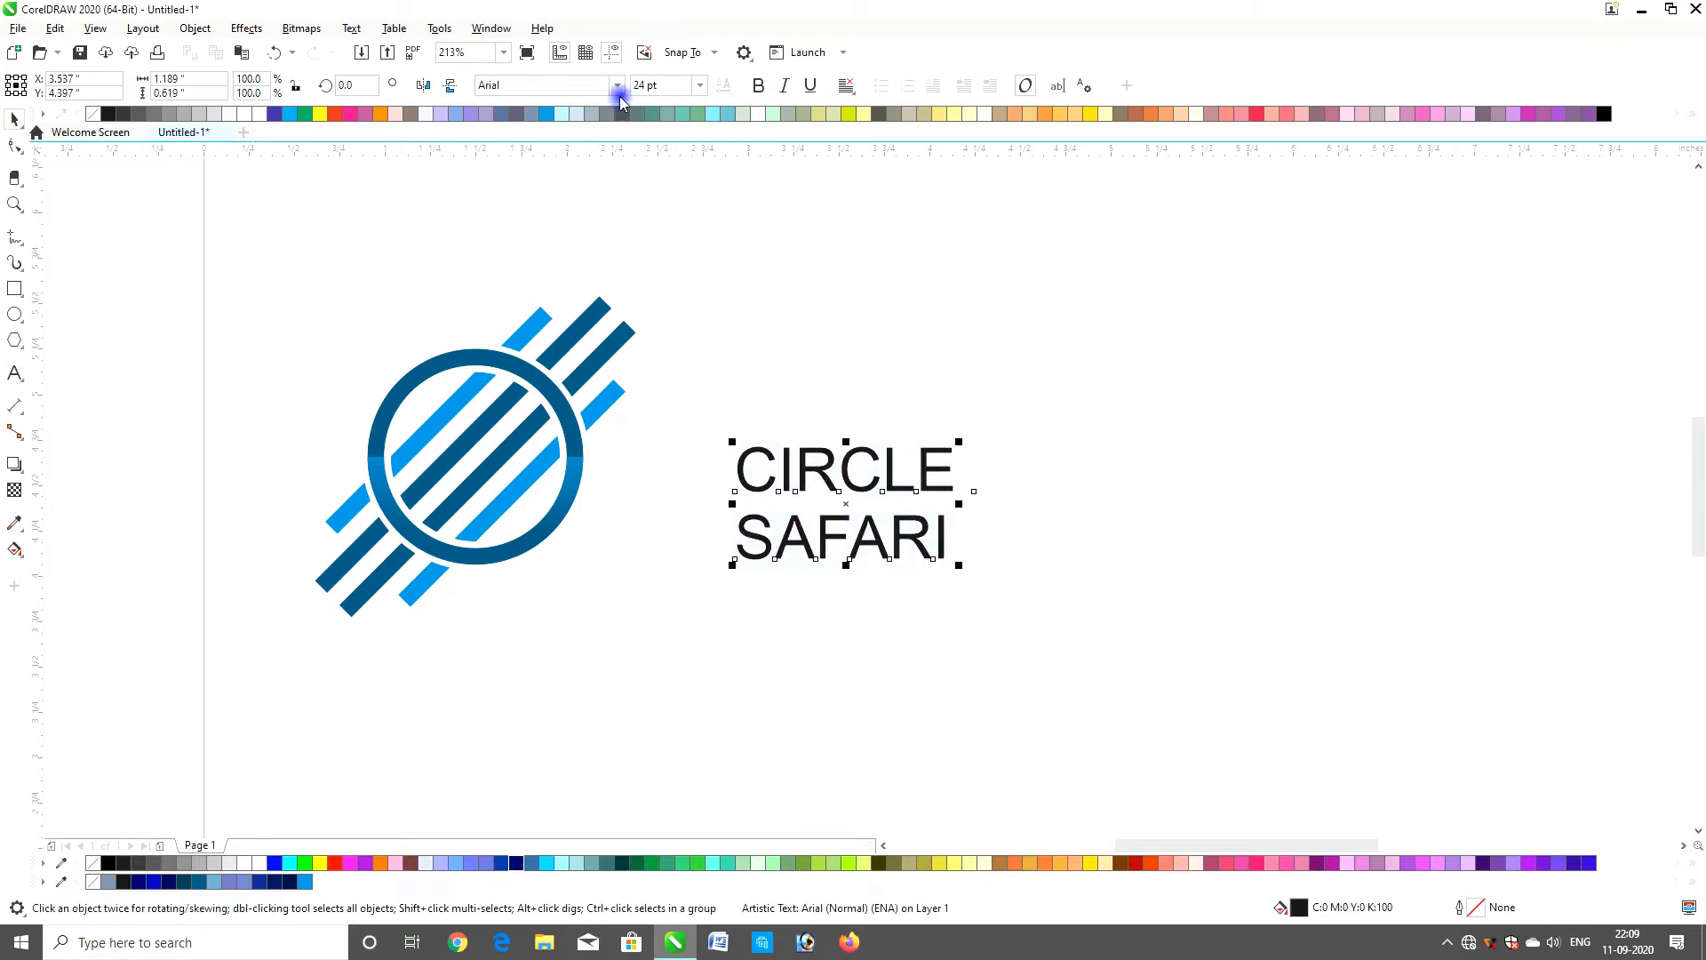
Set the font of the two-line text to Nexa Bold
left_click(617, 85)
type("NEX")
key("Return")
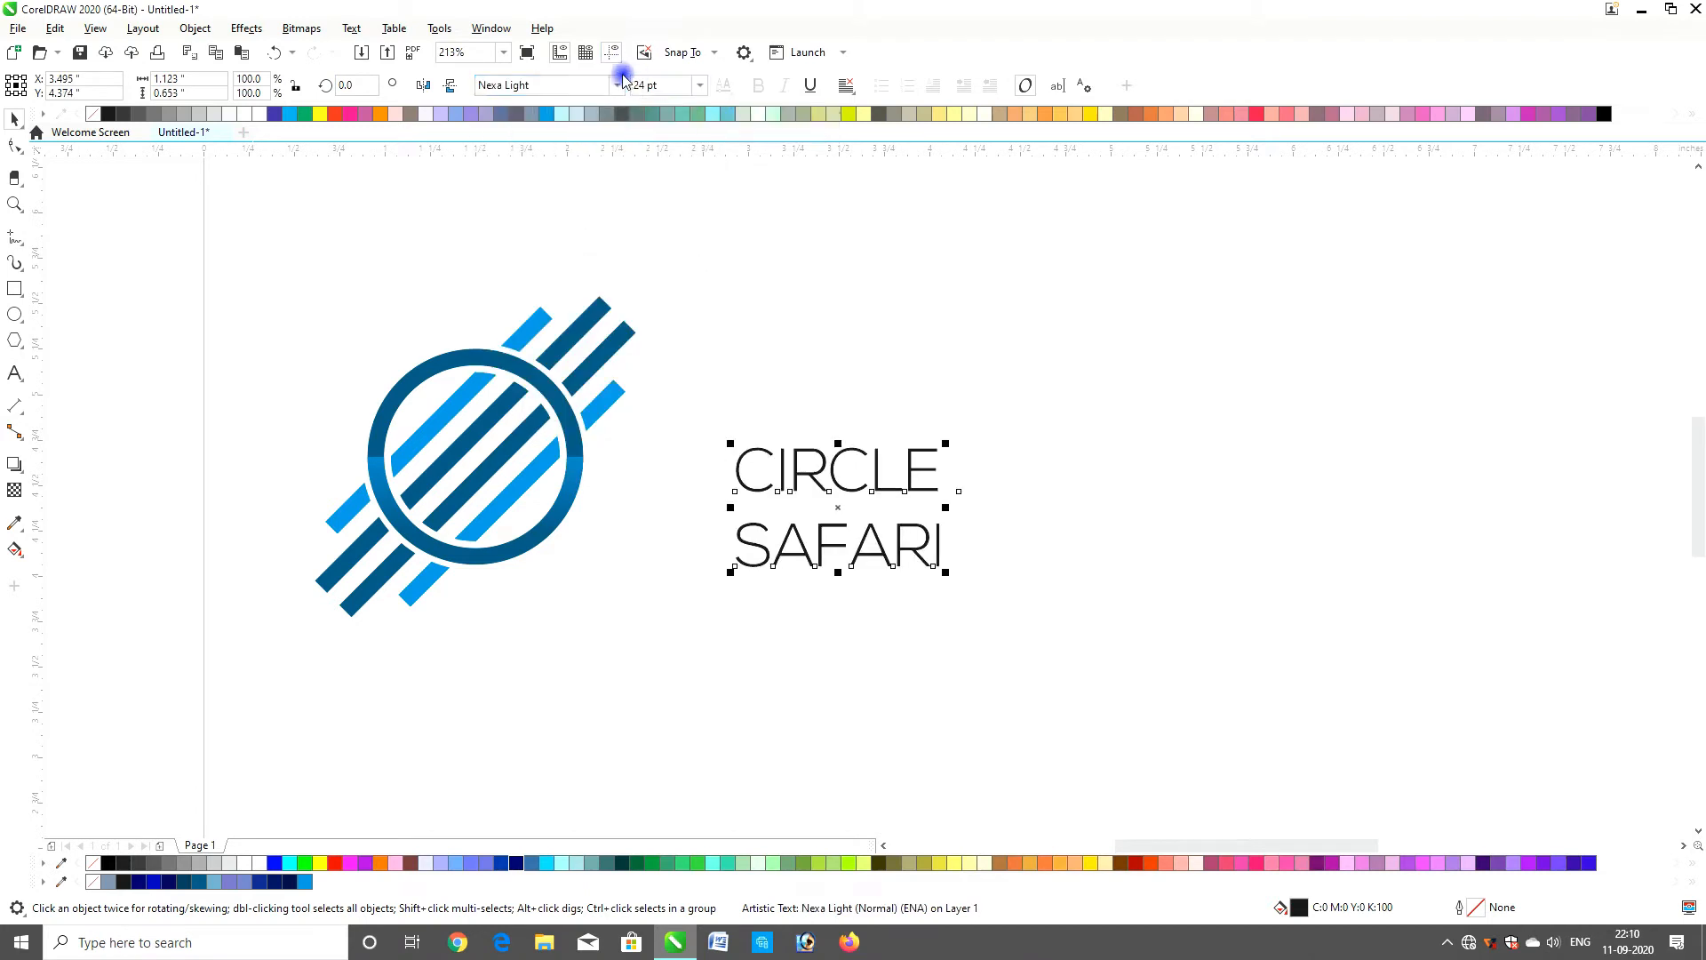
left_click(617, 85)
left_click(611, 223)
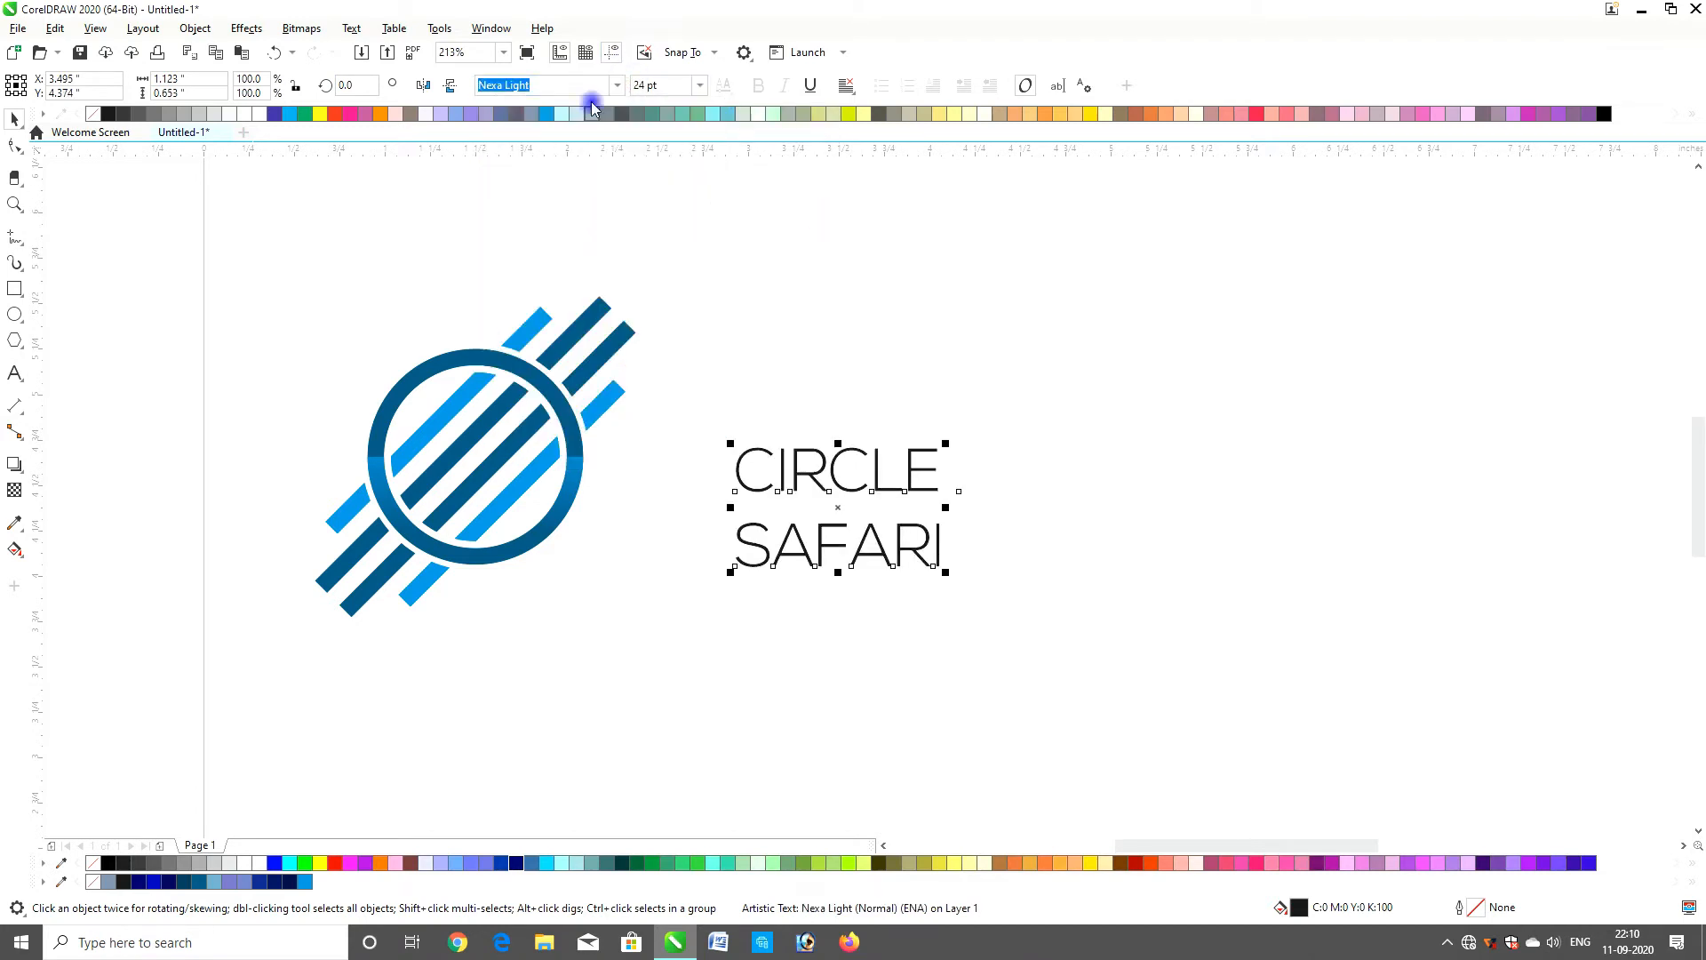
left_click(617, 87)
mouse_move(605, 227)
left_click(754, 228)
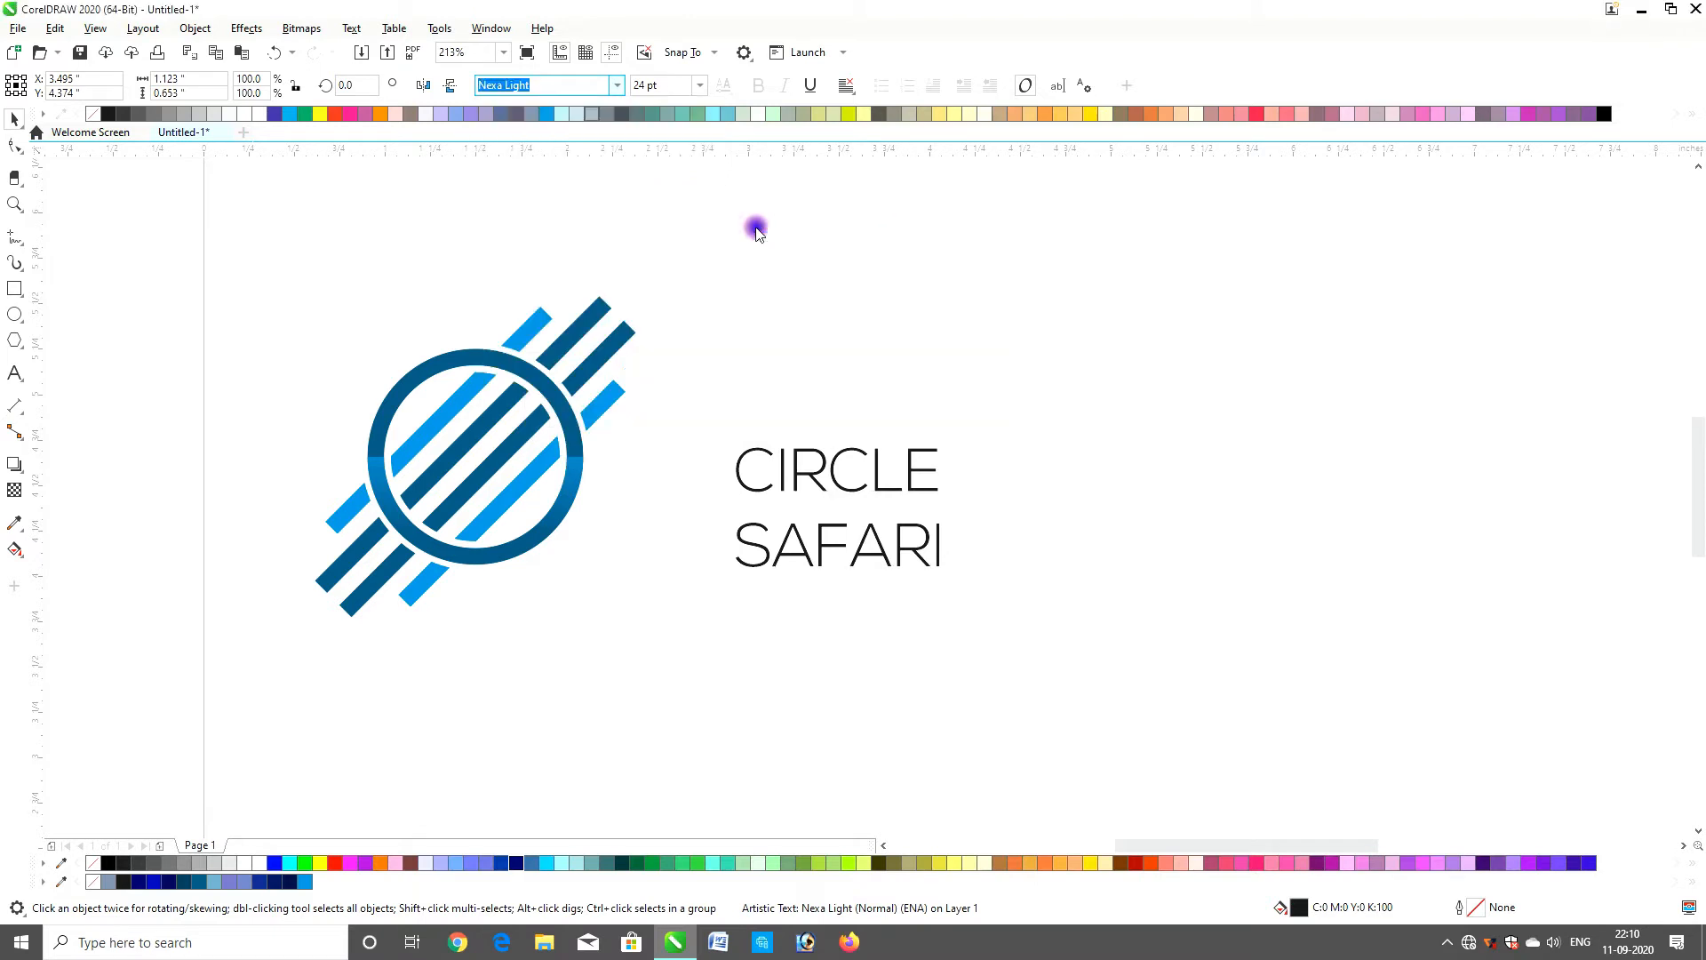
left_click(616, 90)
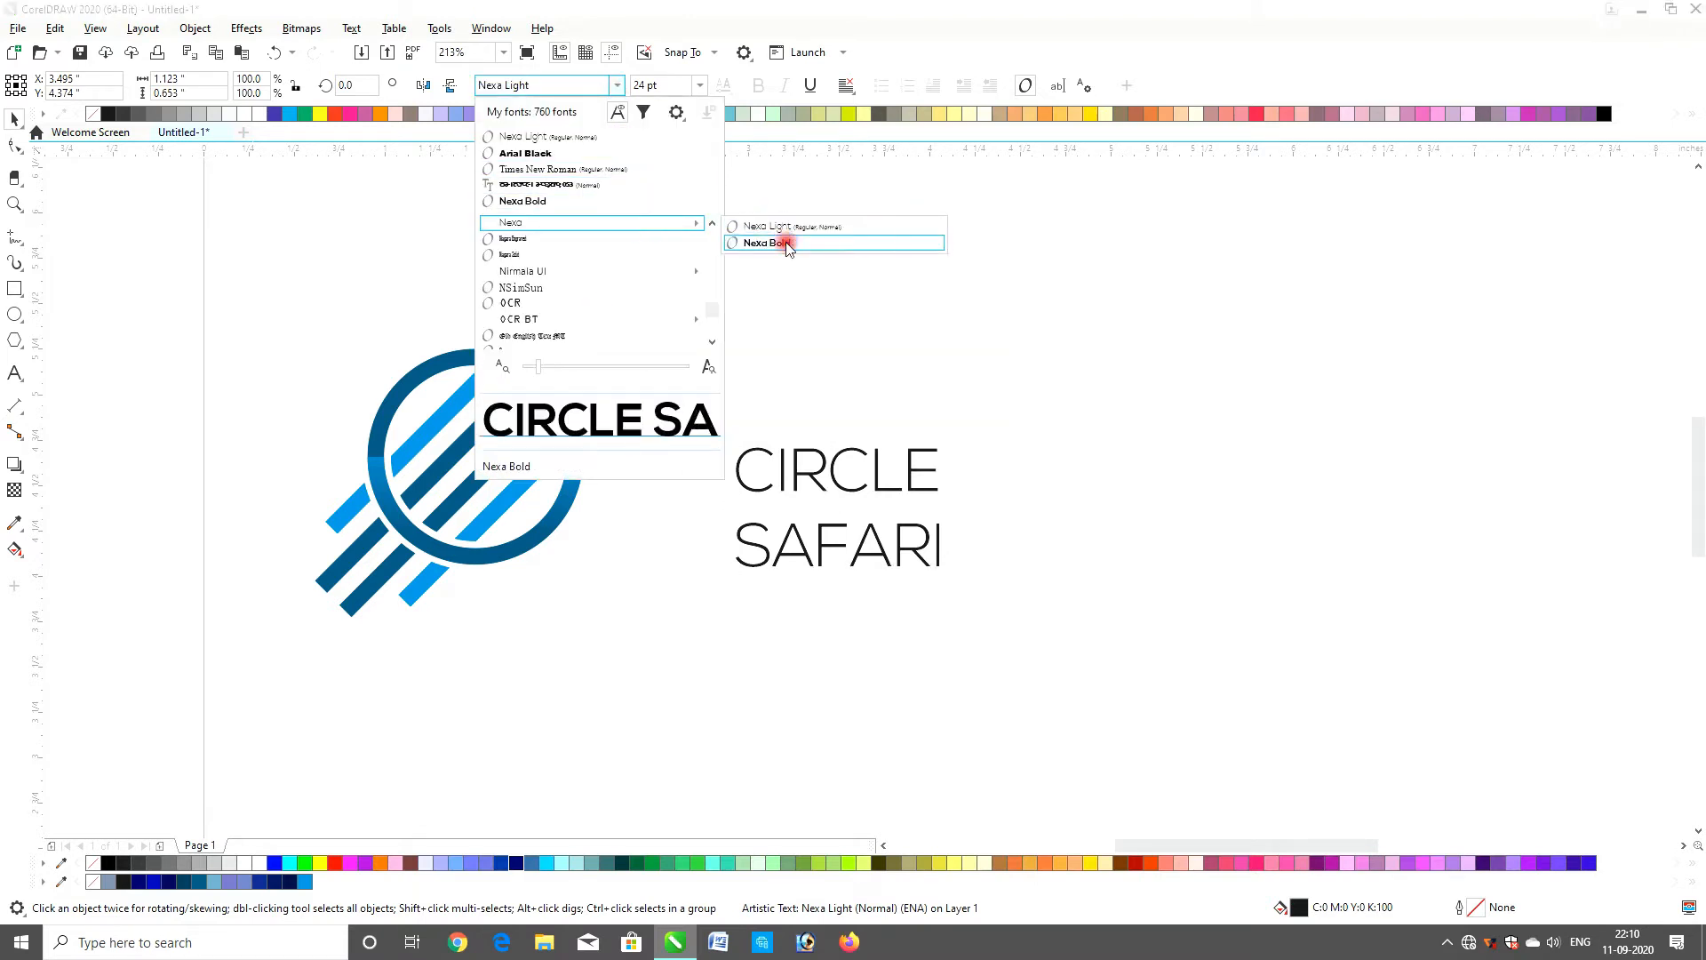
left_click(781, 240)
left_click(1062, 409)
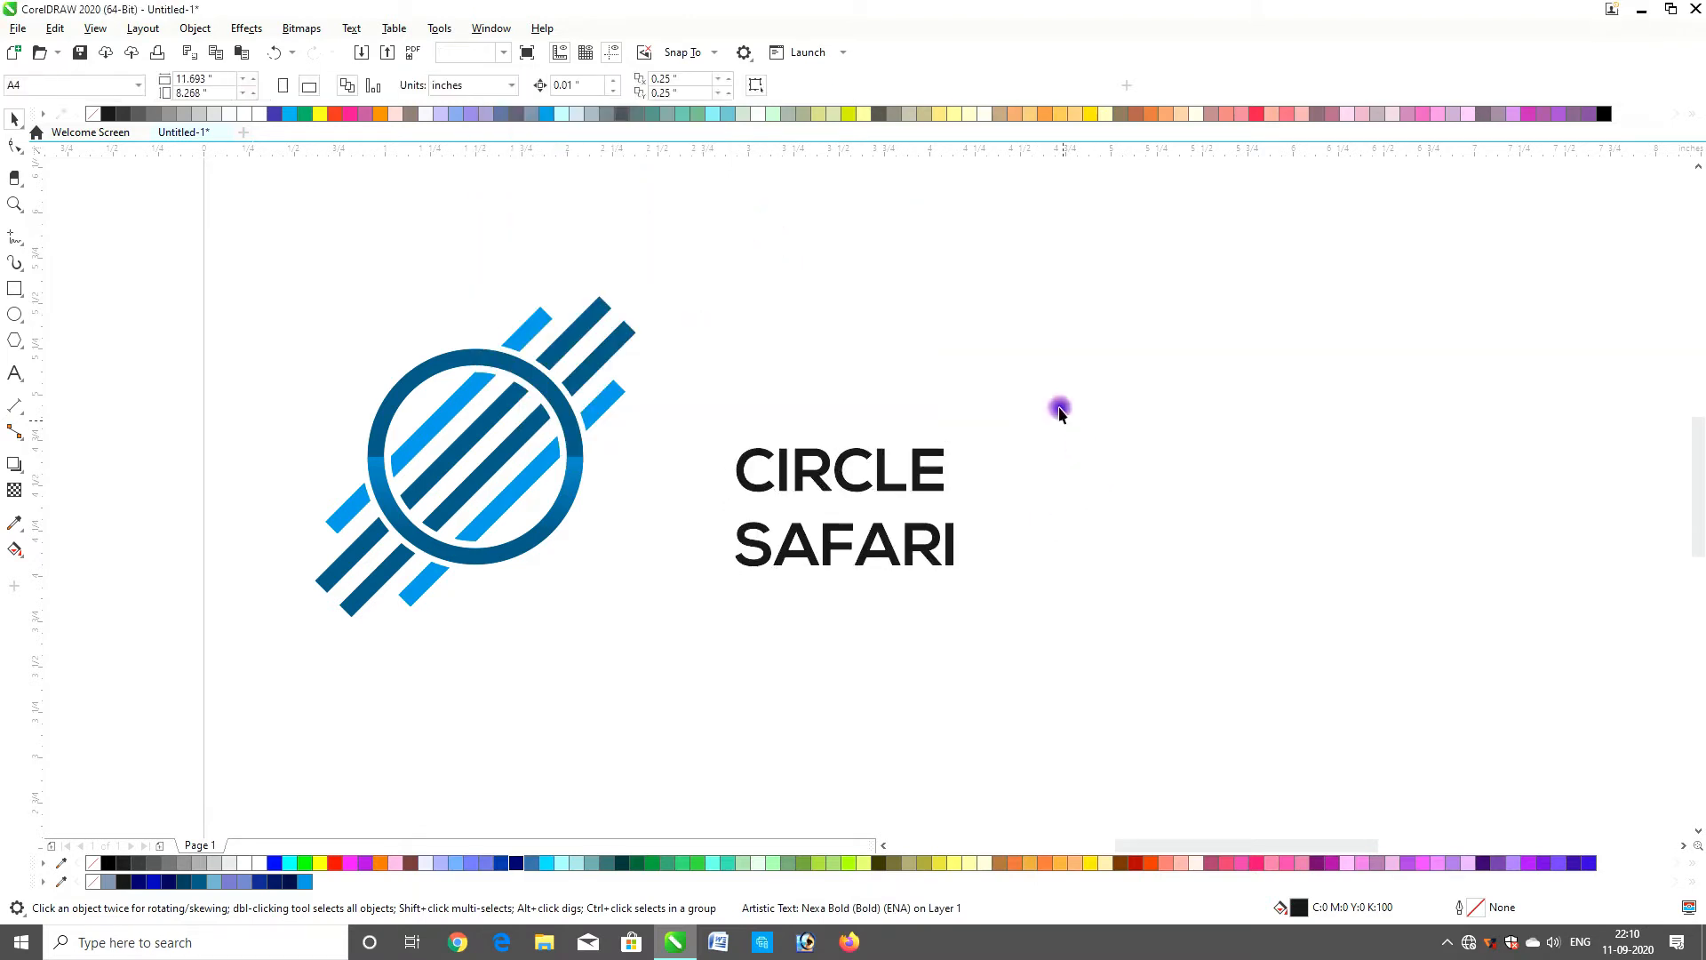
Break the text into separate lines and widen CIRCLE's letter spacing to a total width of about 1.41 inches
key("z")
left_click_drag(1096, 367, 688, 549)
key("space")
left_click(750, 468)
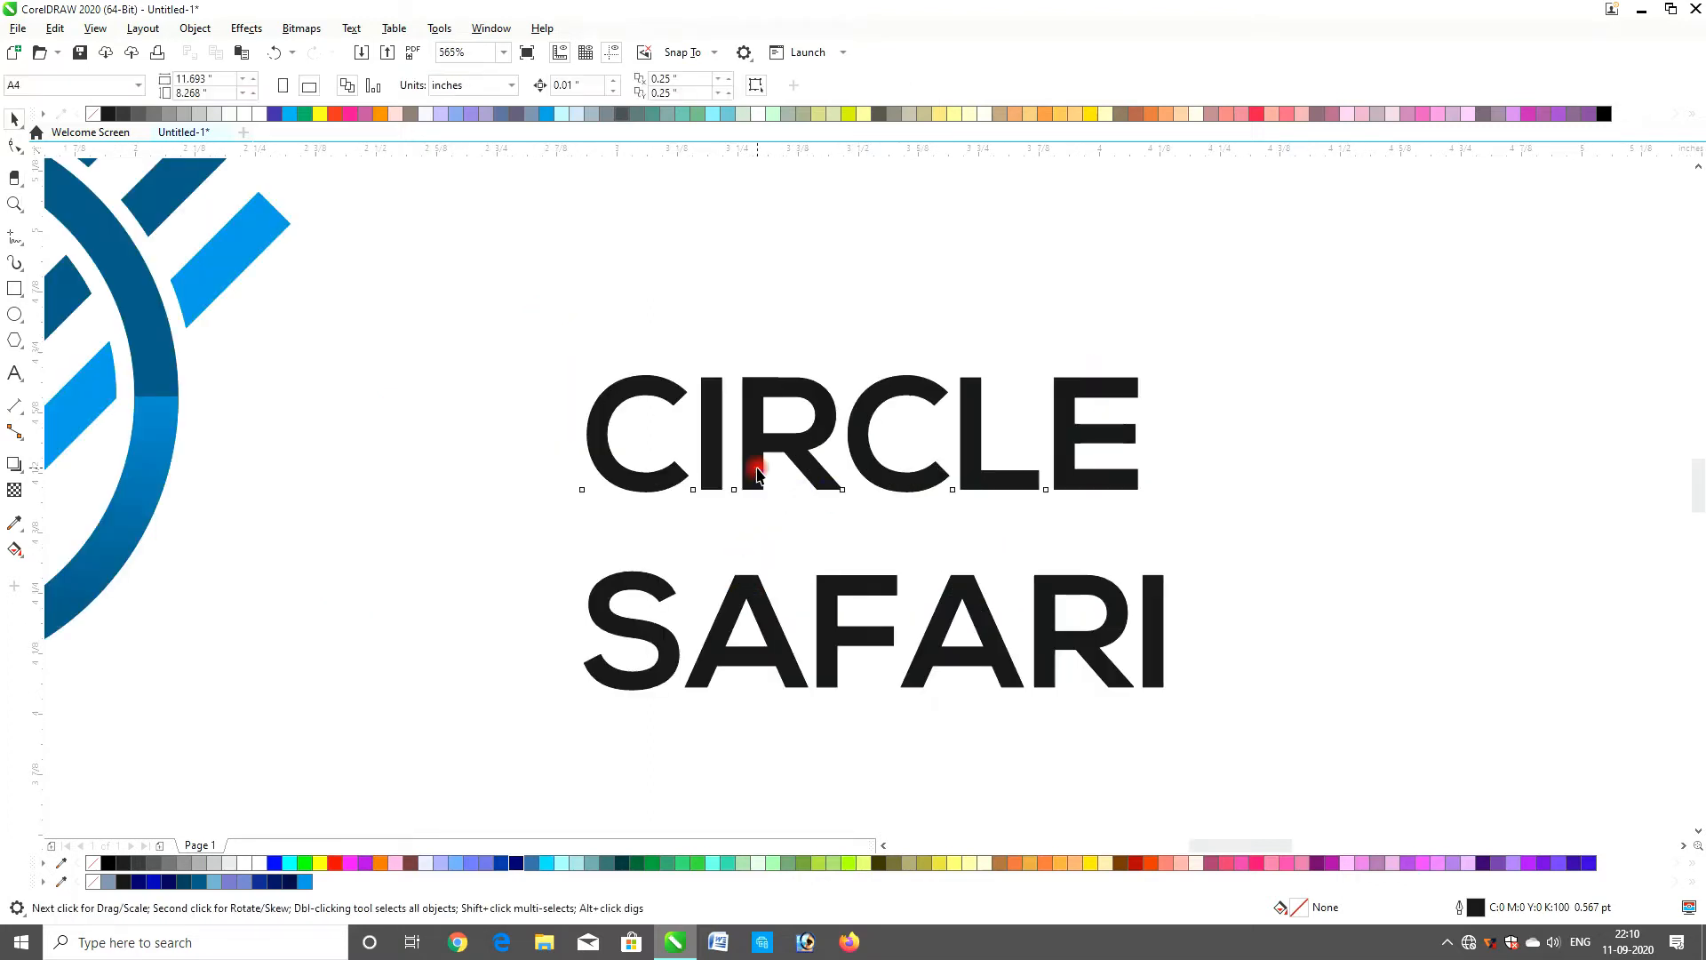
left_click(13, 149)
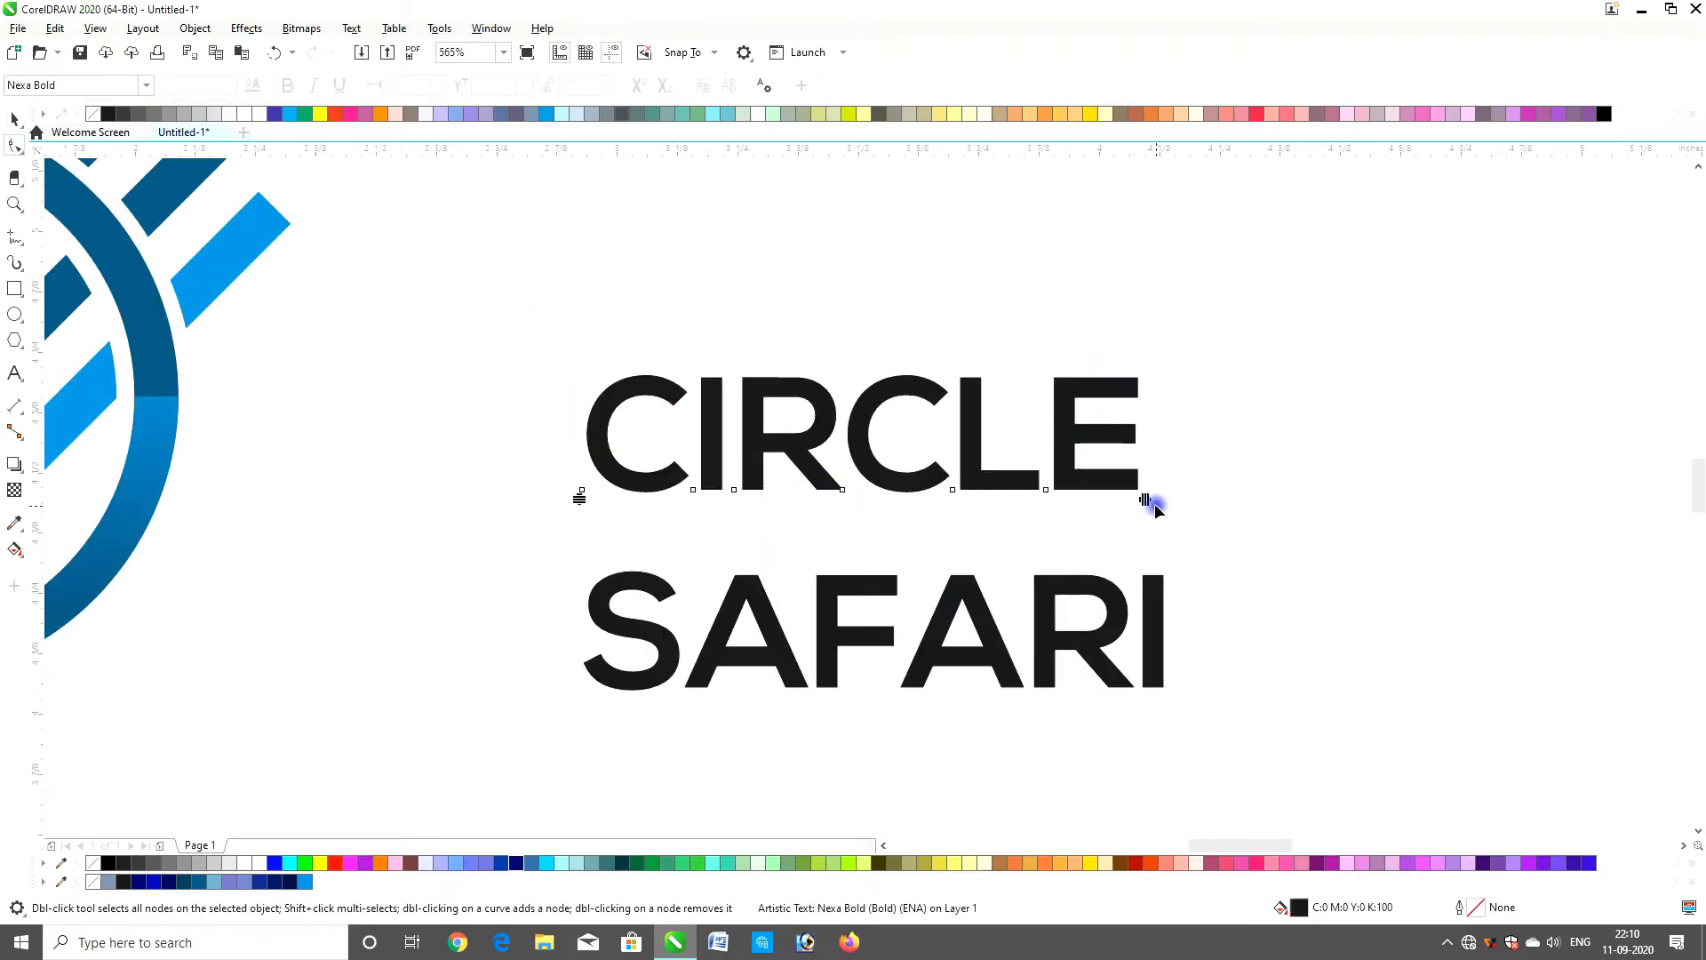
left_click_drag(1146, 501, 1280, 503)
key("space")
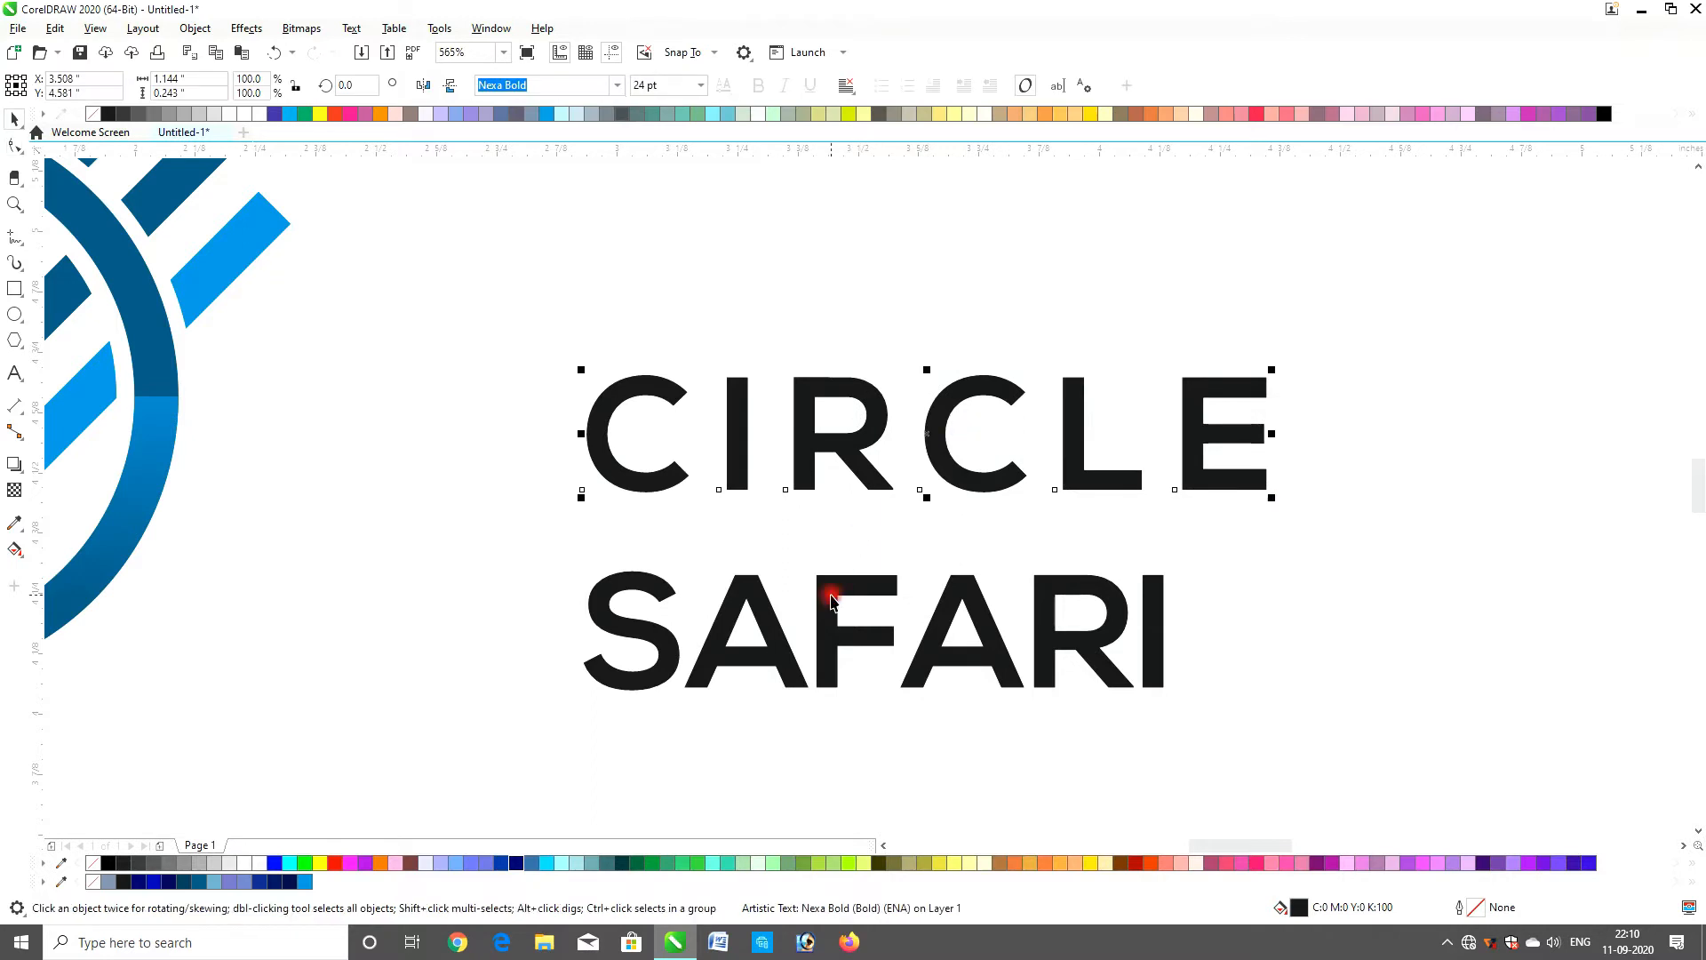
Change the font of the word SAFARI to Nexa Light
left_click(831, 598)
left_click(617, 84)
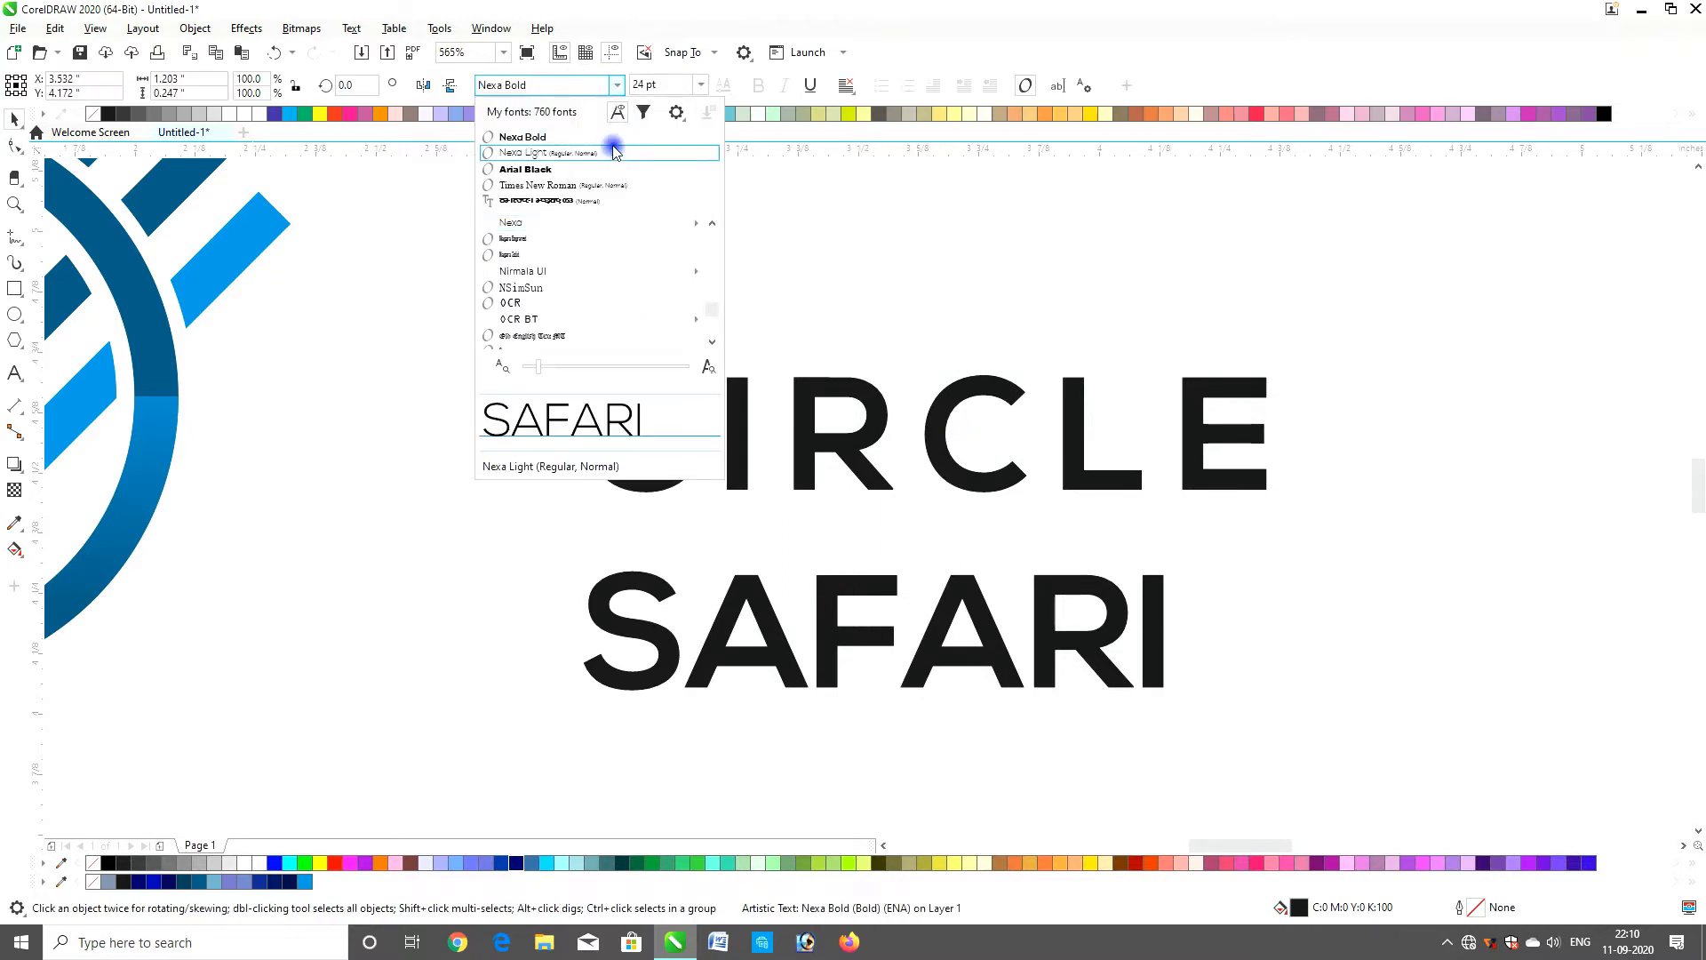
mouse_move(610, 225)
left_click(738, 226)
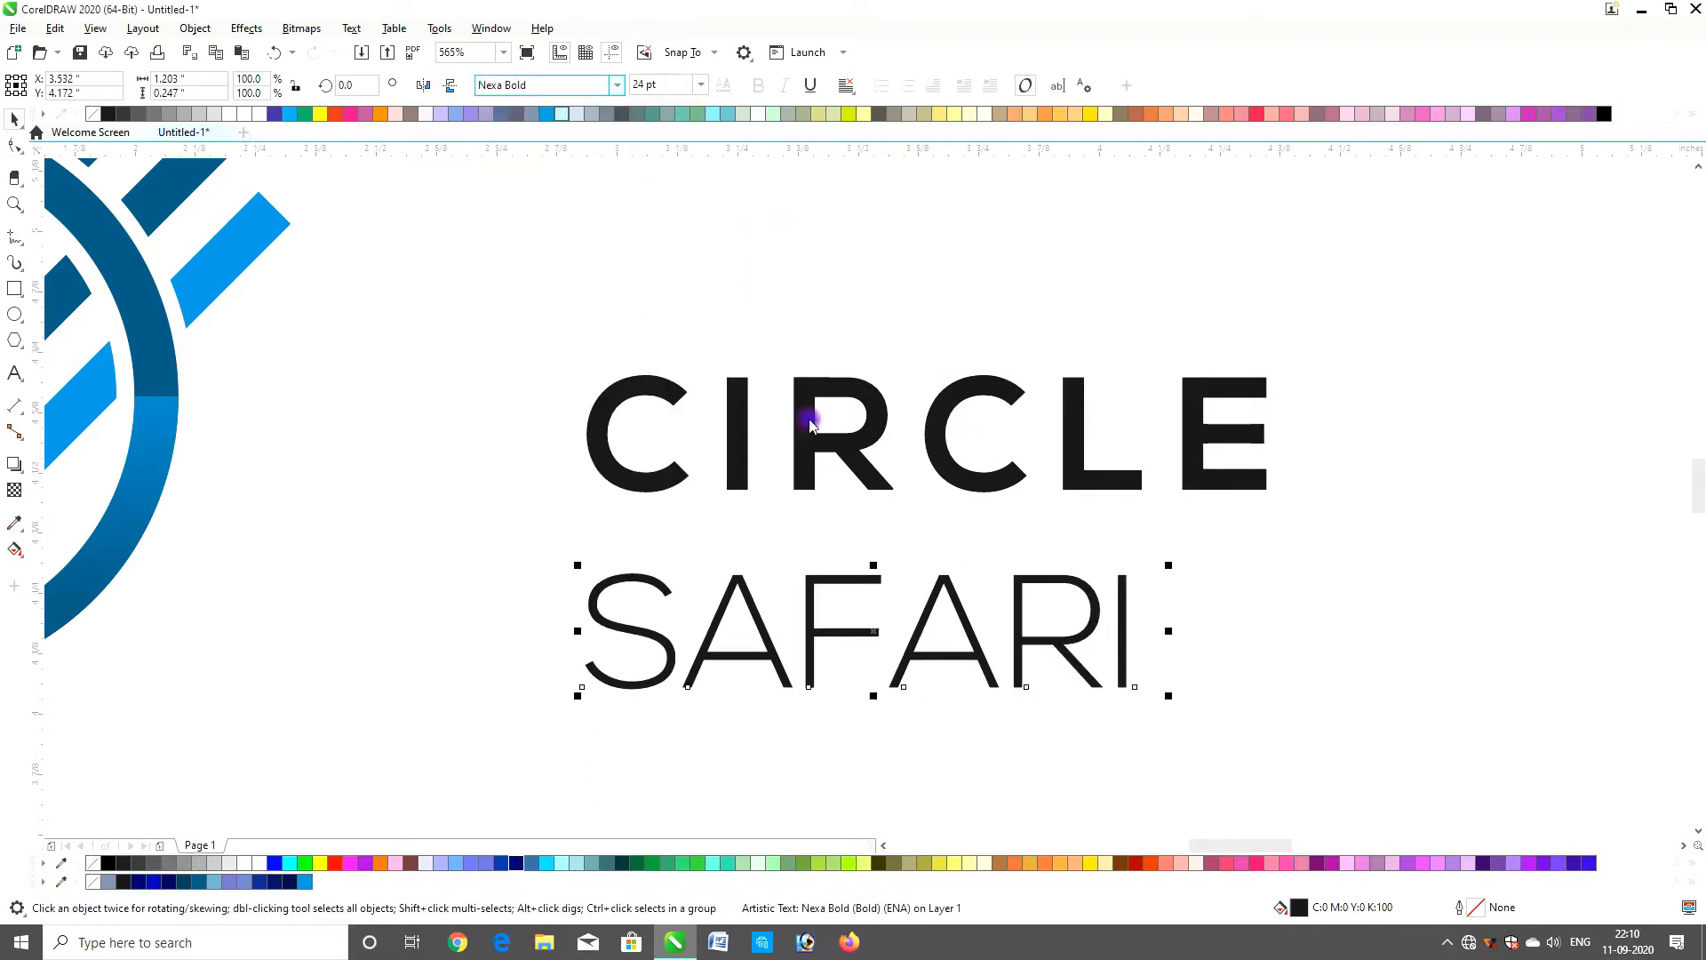
Scale SAFARI down to about 10.7 pt and left-align it with CIRCLE
left_click_drag(1130, 563, 831, 631)
left_click(867, 483, "shift")
key("l")
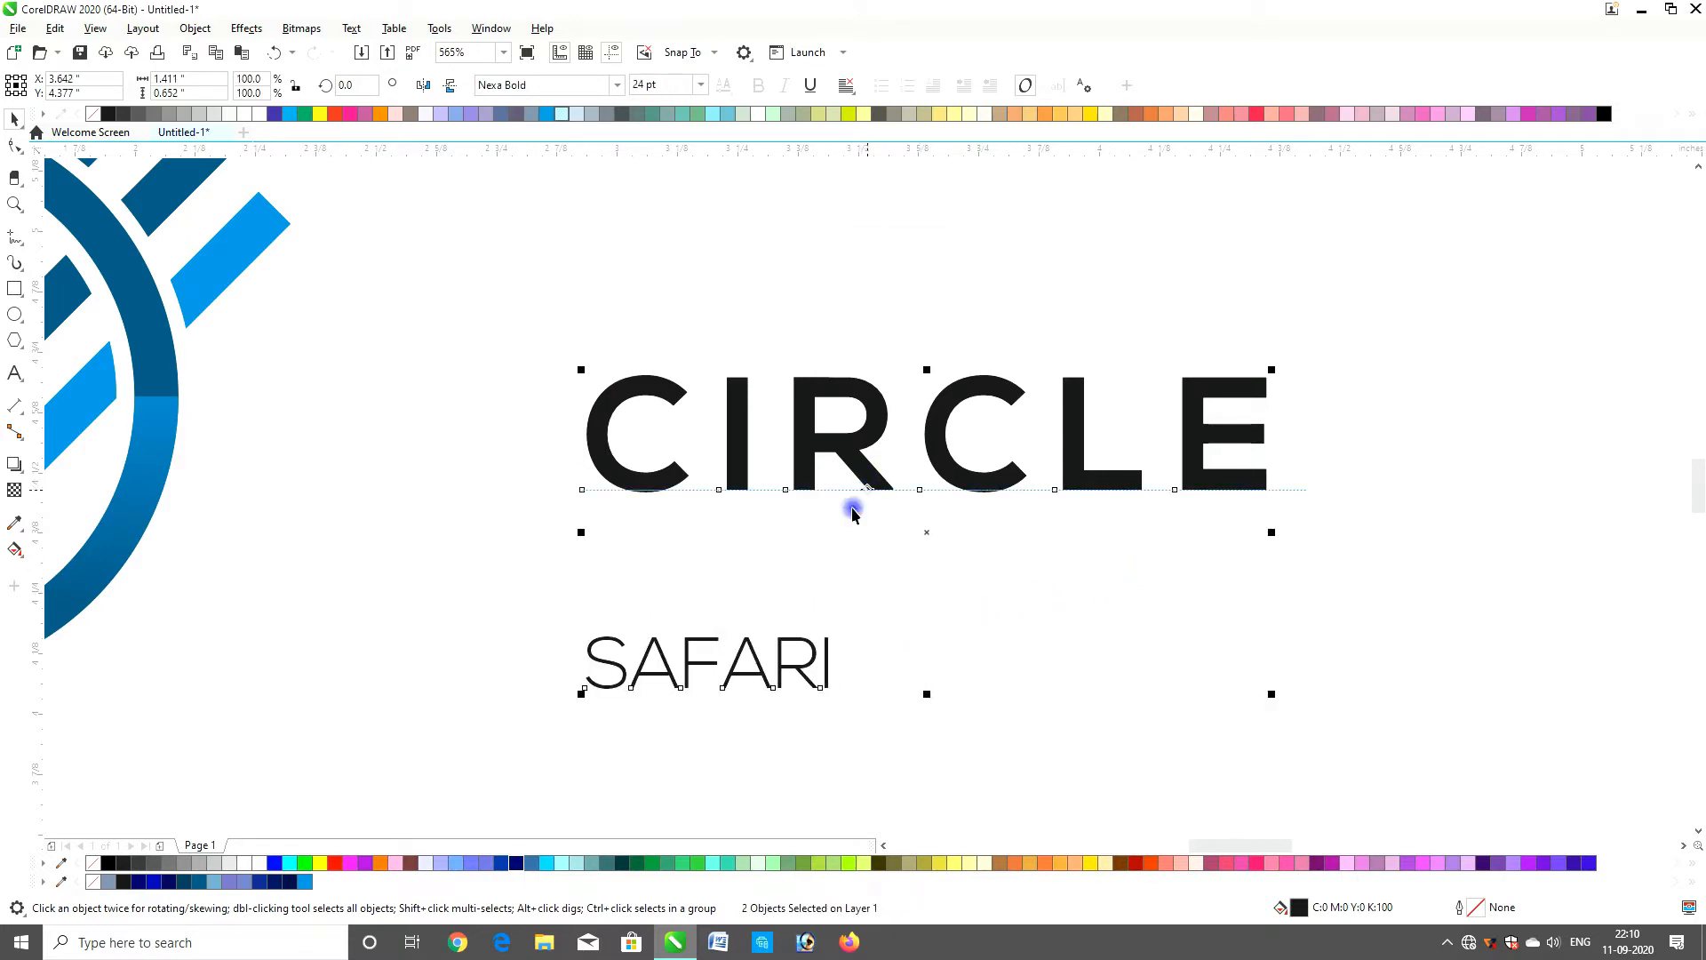
Spread SAFARI's letters to CIRCLE's full width directly beneath it, and group the two words
left_click(813, 593)
left_click_drag(948, 607, 494, 727)
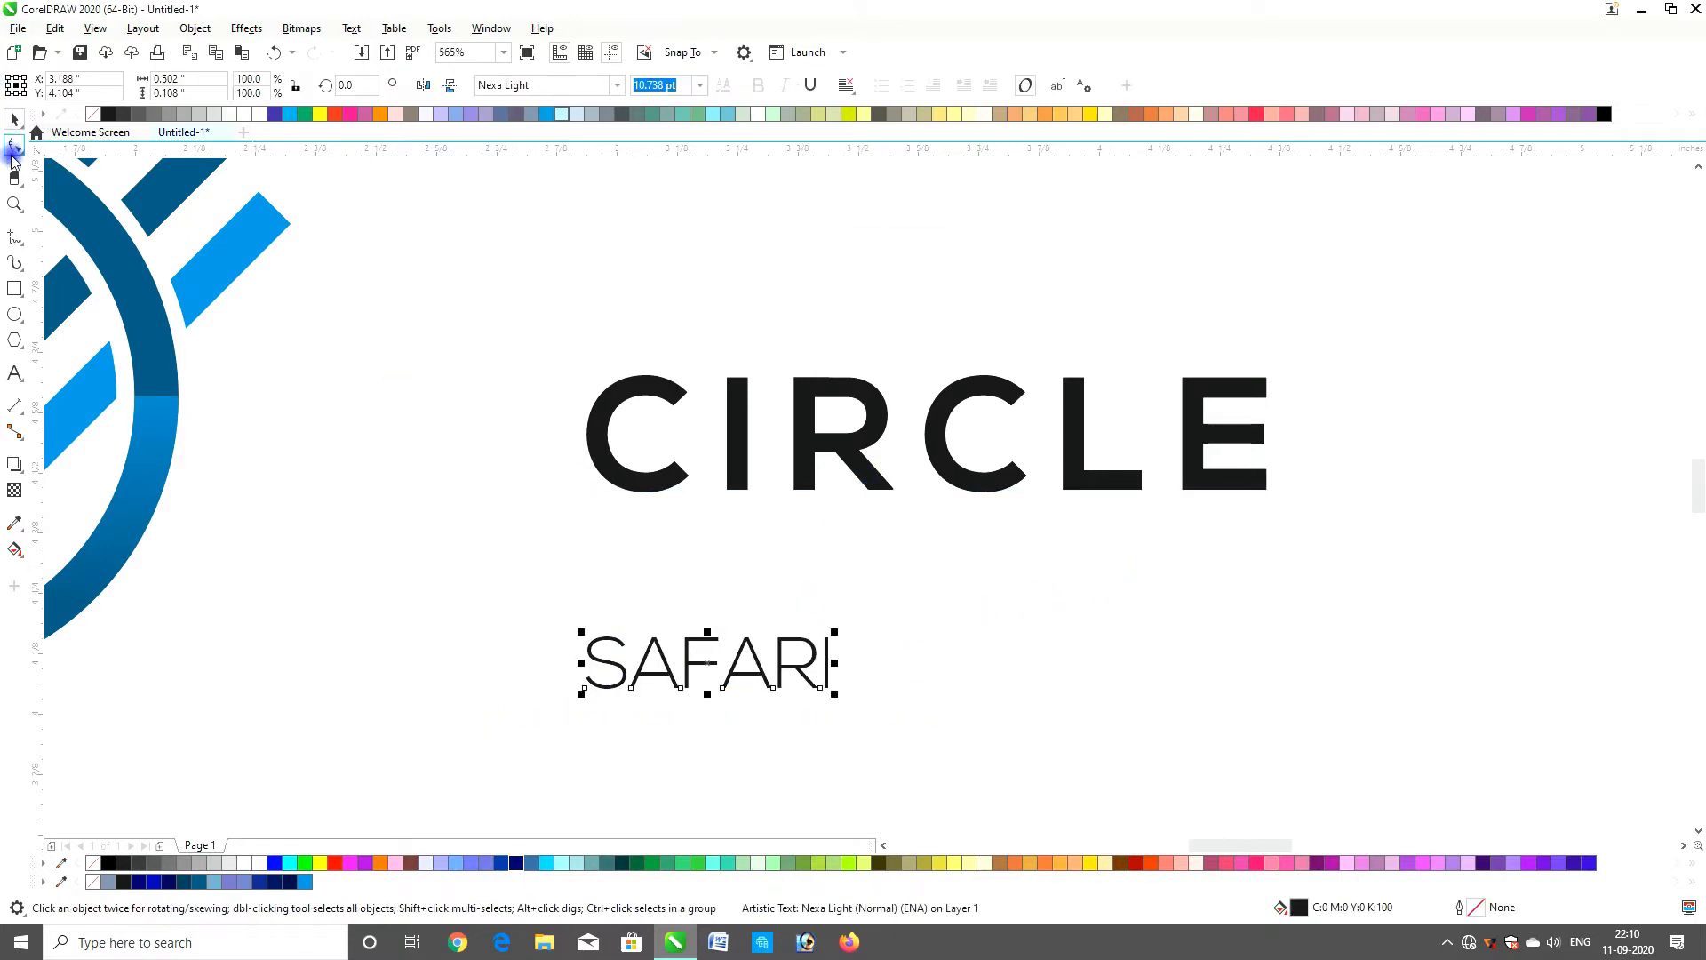
left_click(12, 147)
mouse_move(842, 701)
left_mouse_down()
mouse_move(1316, 702)
mouse_move(1254, 682)
mouse_move(1164, 539)
left_mouse_up()
key("space")
left_click(969, 475, "shift")
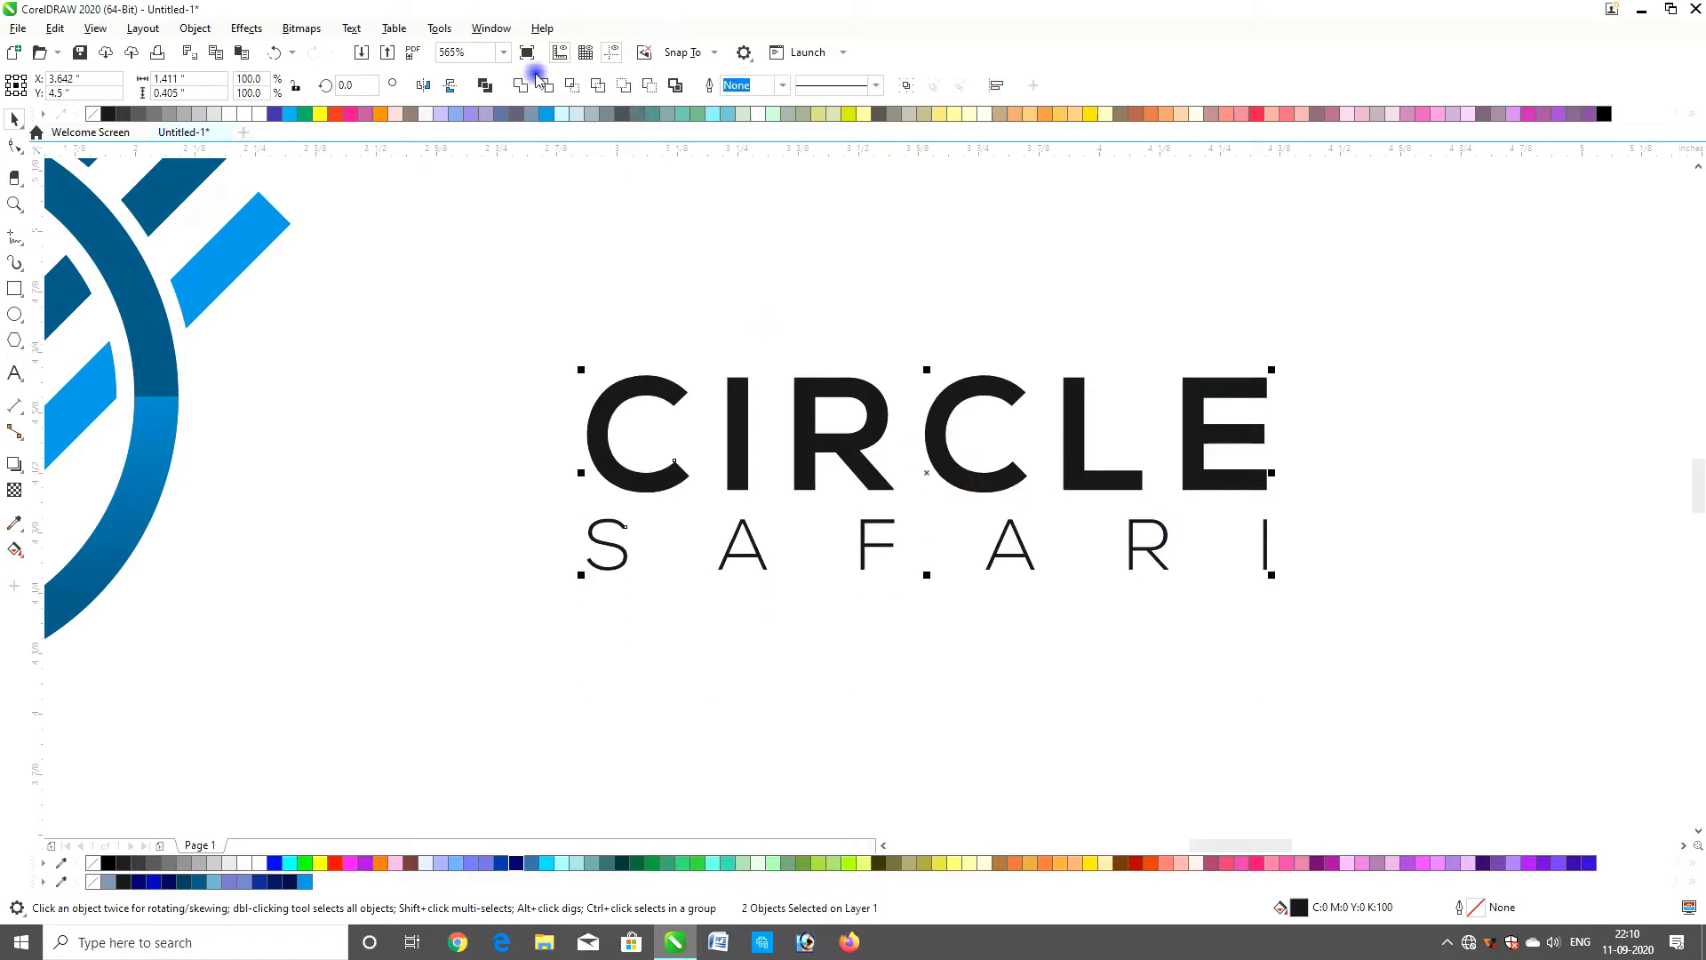
left_click(980, 86)
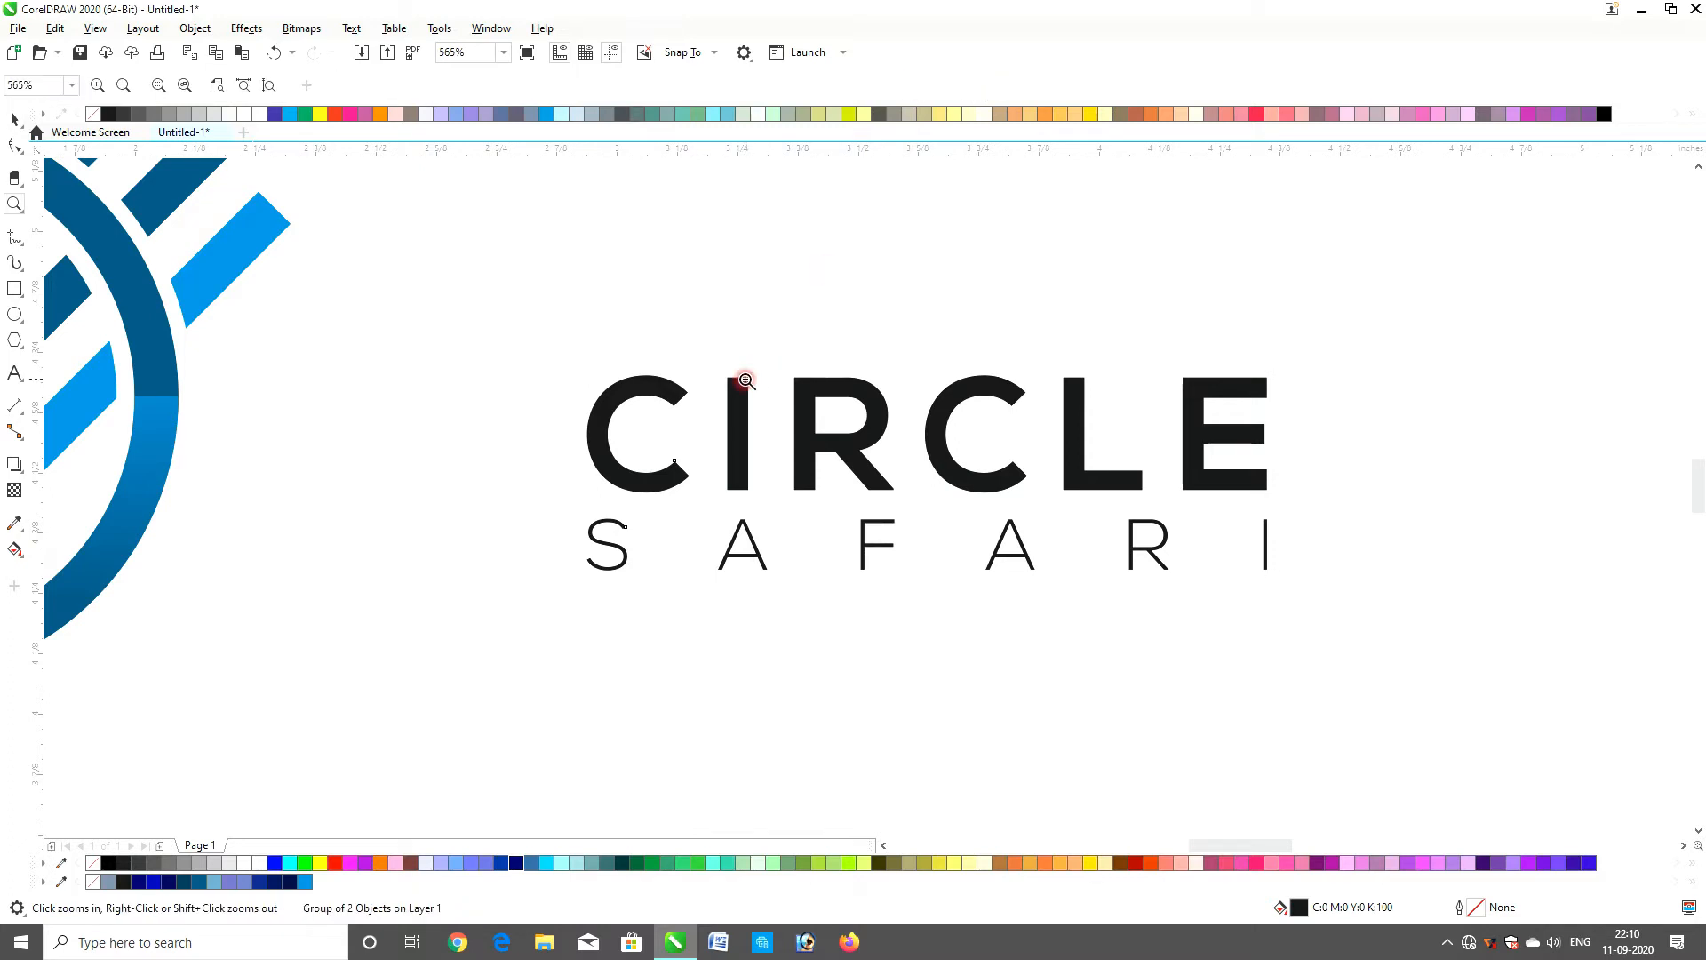
Centre the grouped text vertically on the logo mark and move it close to the ring's right edge
scroll(769, 411, "down", 3)
left_click(569, 469, "shift")
key("e")
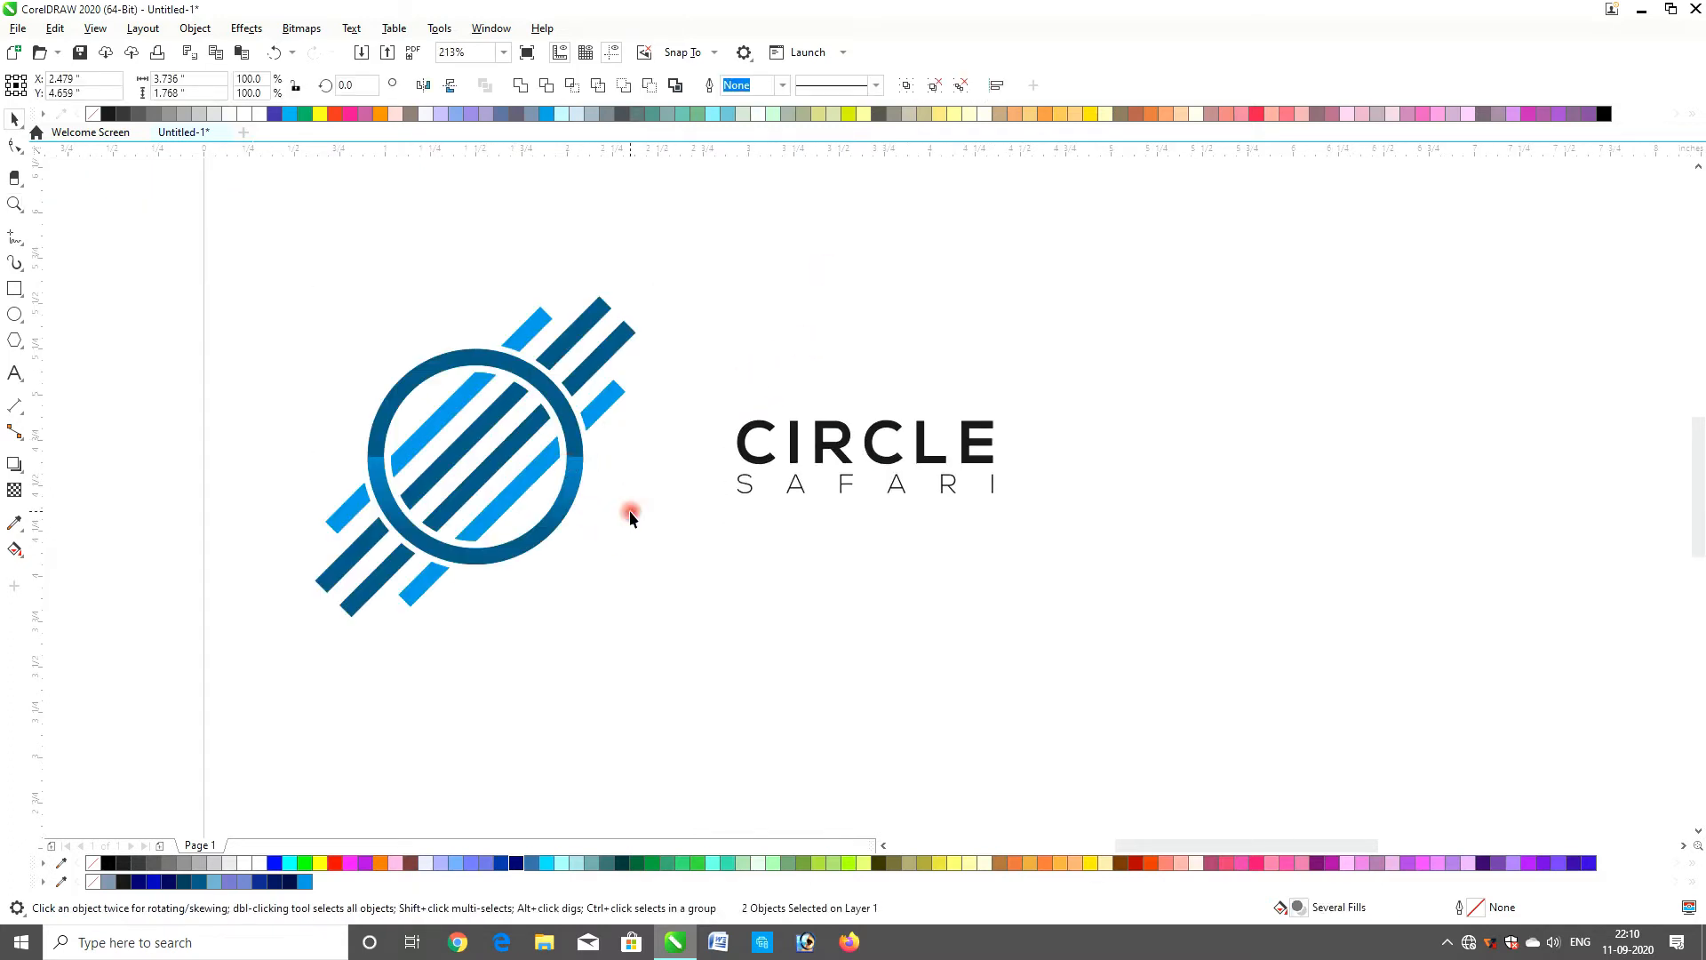
left_click(724, 450)
left_click_drag(743, 445, 610, 453)
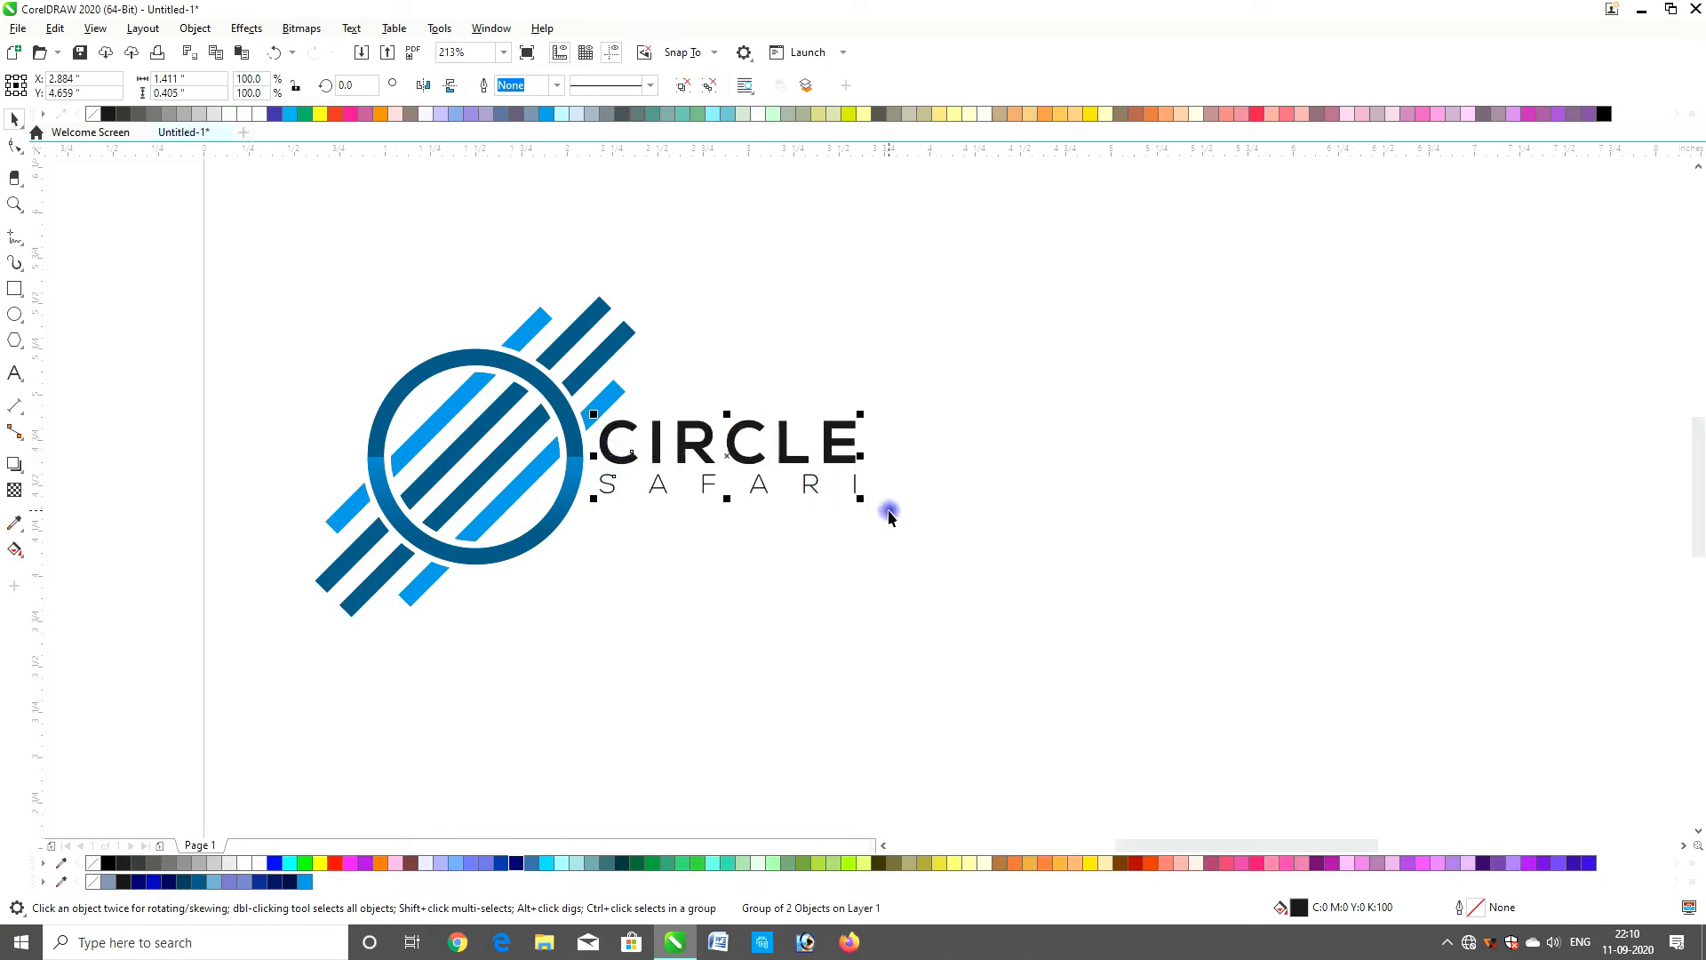
Place one horizontal guideline at the ring's lowest edge and another at its uppermost edge
left_click_drag(566, 163, 532, 311)
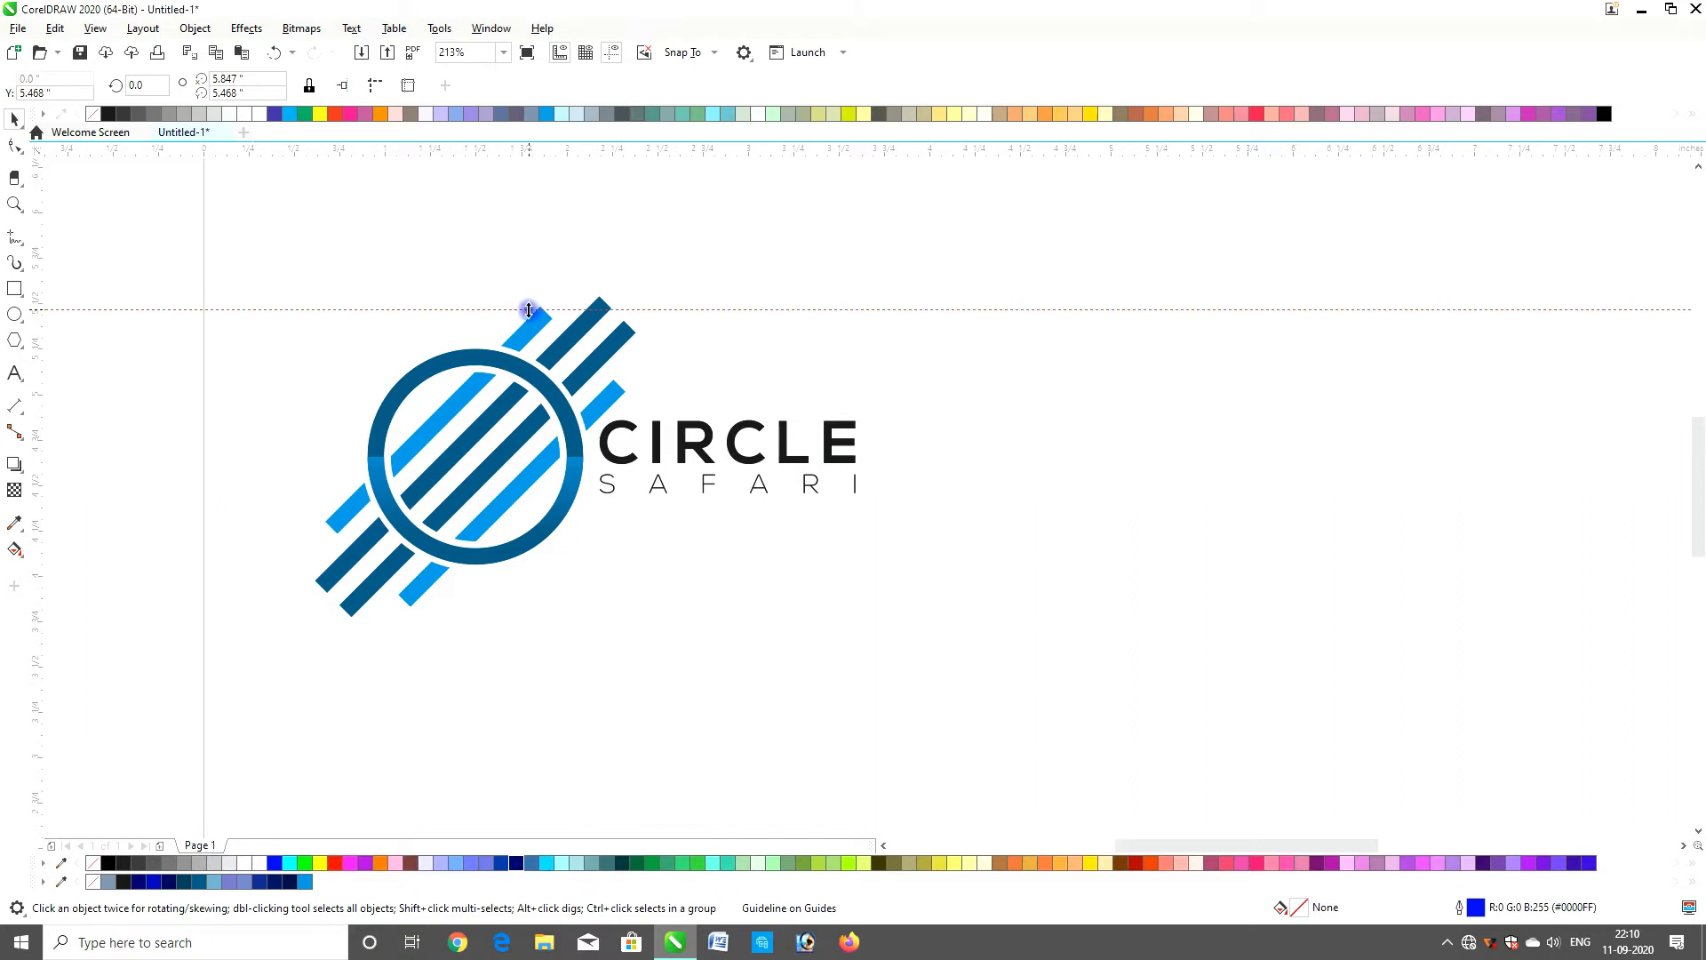
left_click_drag(633, 377, 413, 613)
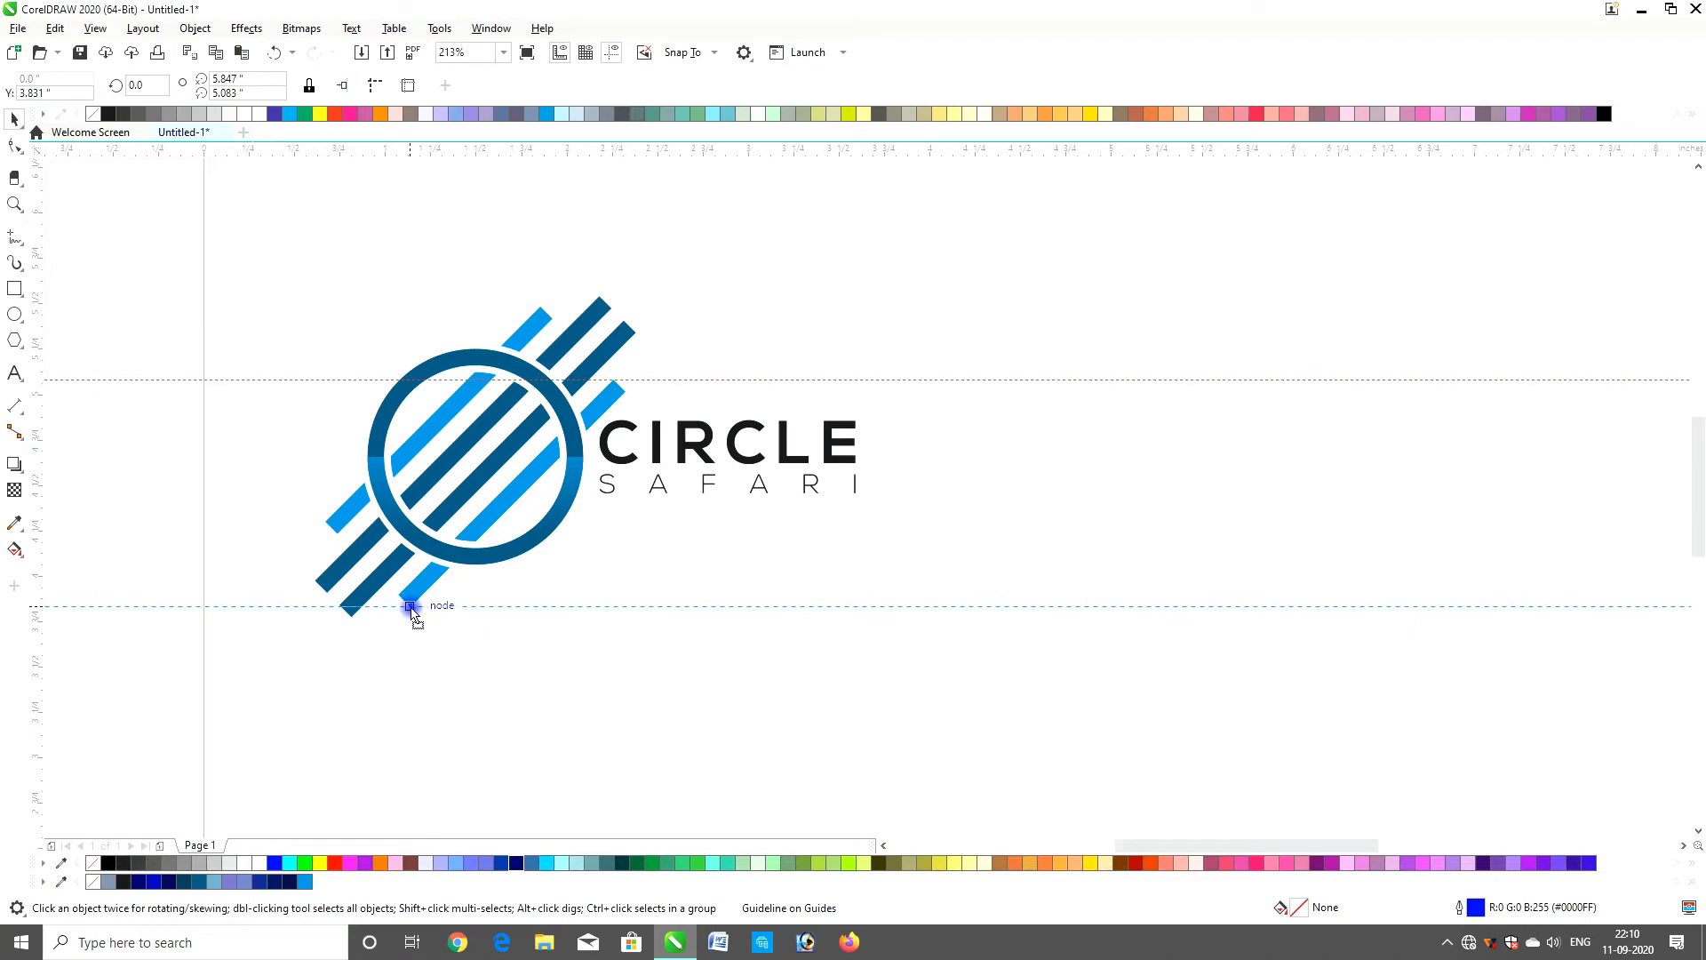
left_click_drag(414, 613, 469, 566)
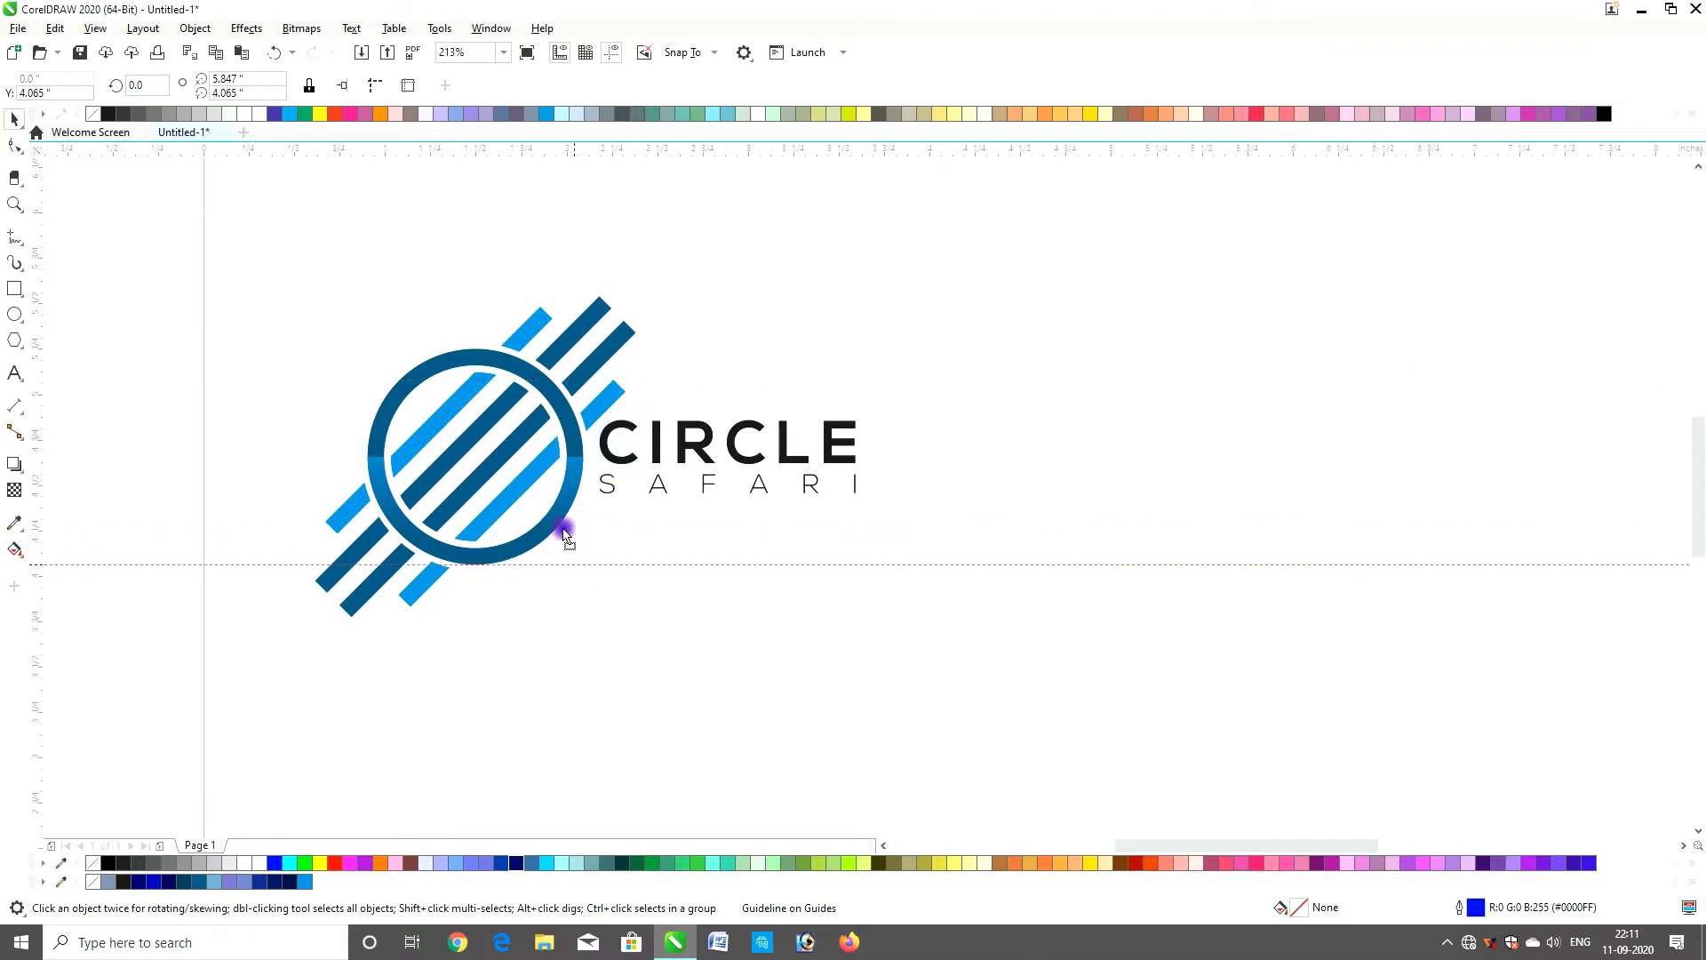
left_click_drag(564, 531, 484, 347)
right_click(481, 346)
Try placing the grouped text against the upper guideline with changed snapping options, and undo the placement
left_click_drag(655, 437, 689, 376)
left_click(692, 53)
left_click(694, 134)
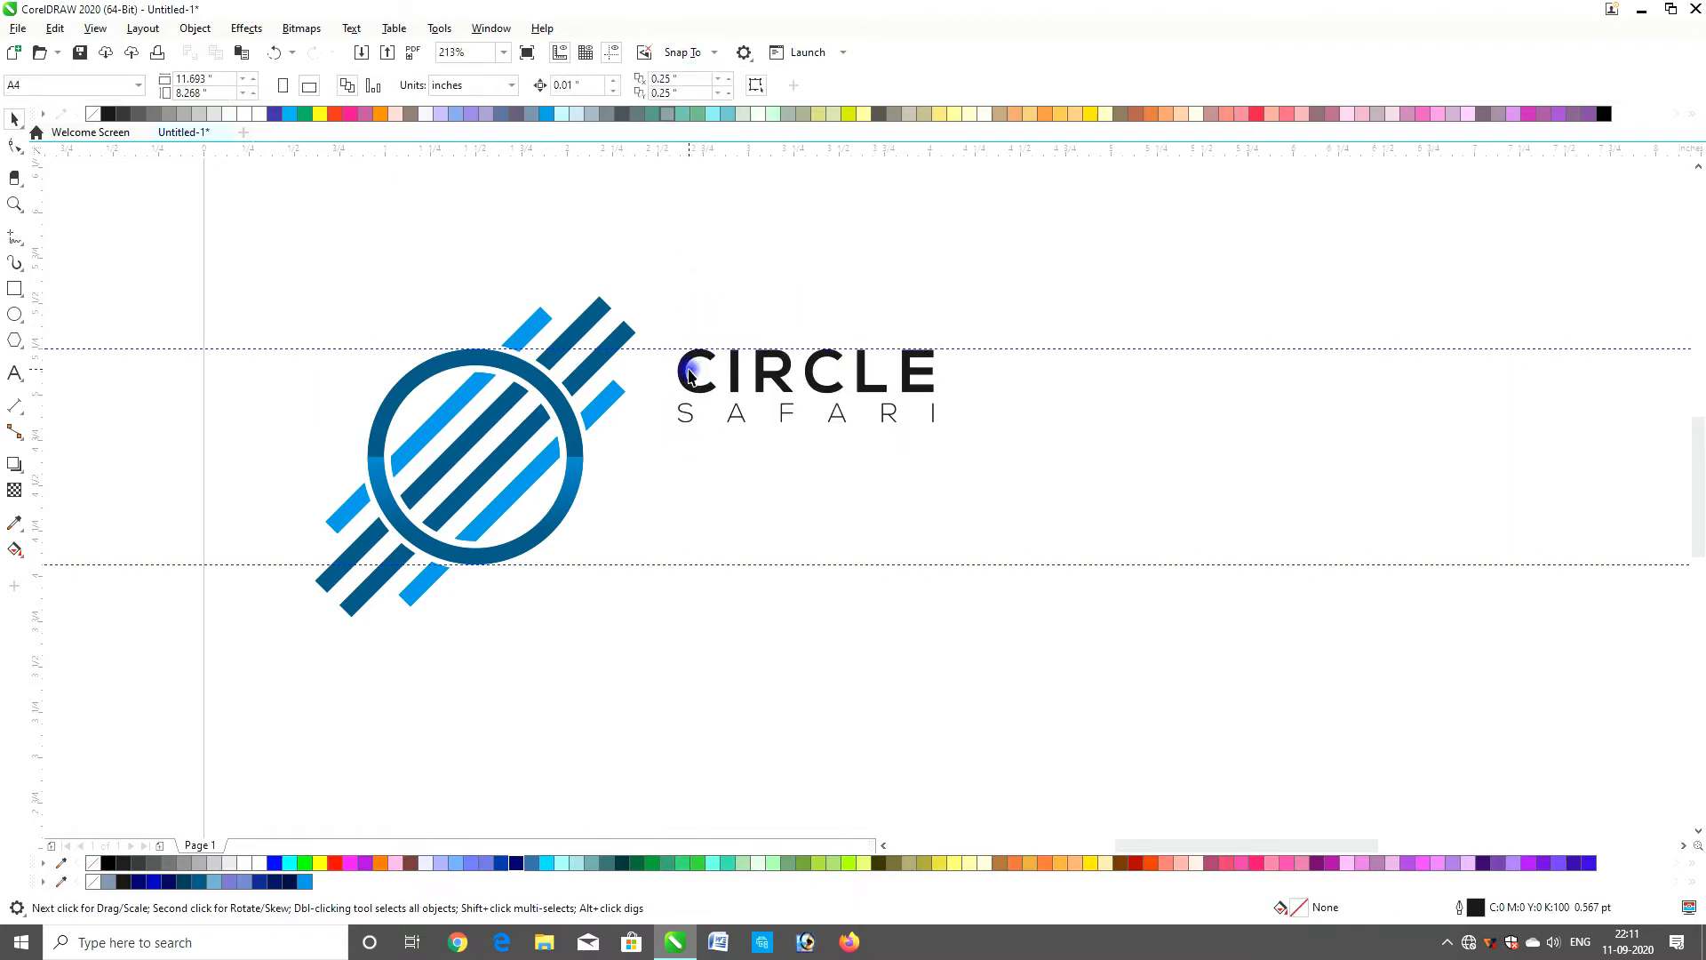
key("ctrl+z")
key("ctrl+z")
Align the grouped text to the upper guideline and enlarge it to about 4.134 by 1.186 inches, filling the height between both guidelines
left_click_drag(711, 436, 737, 352)
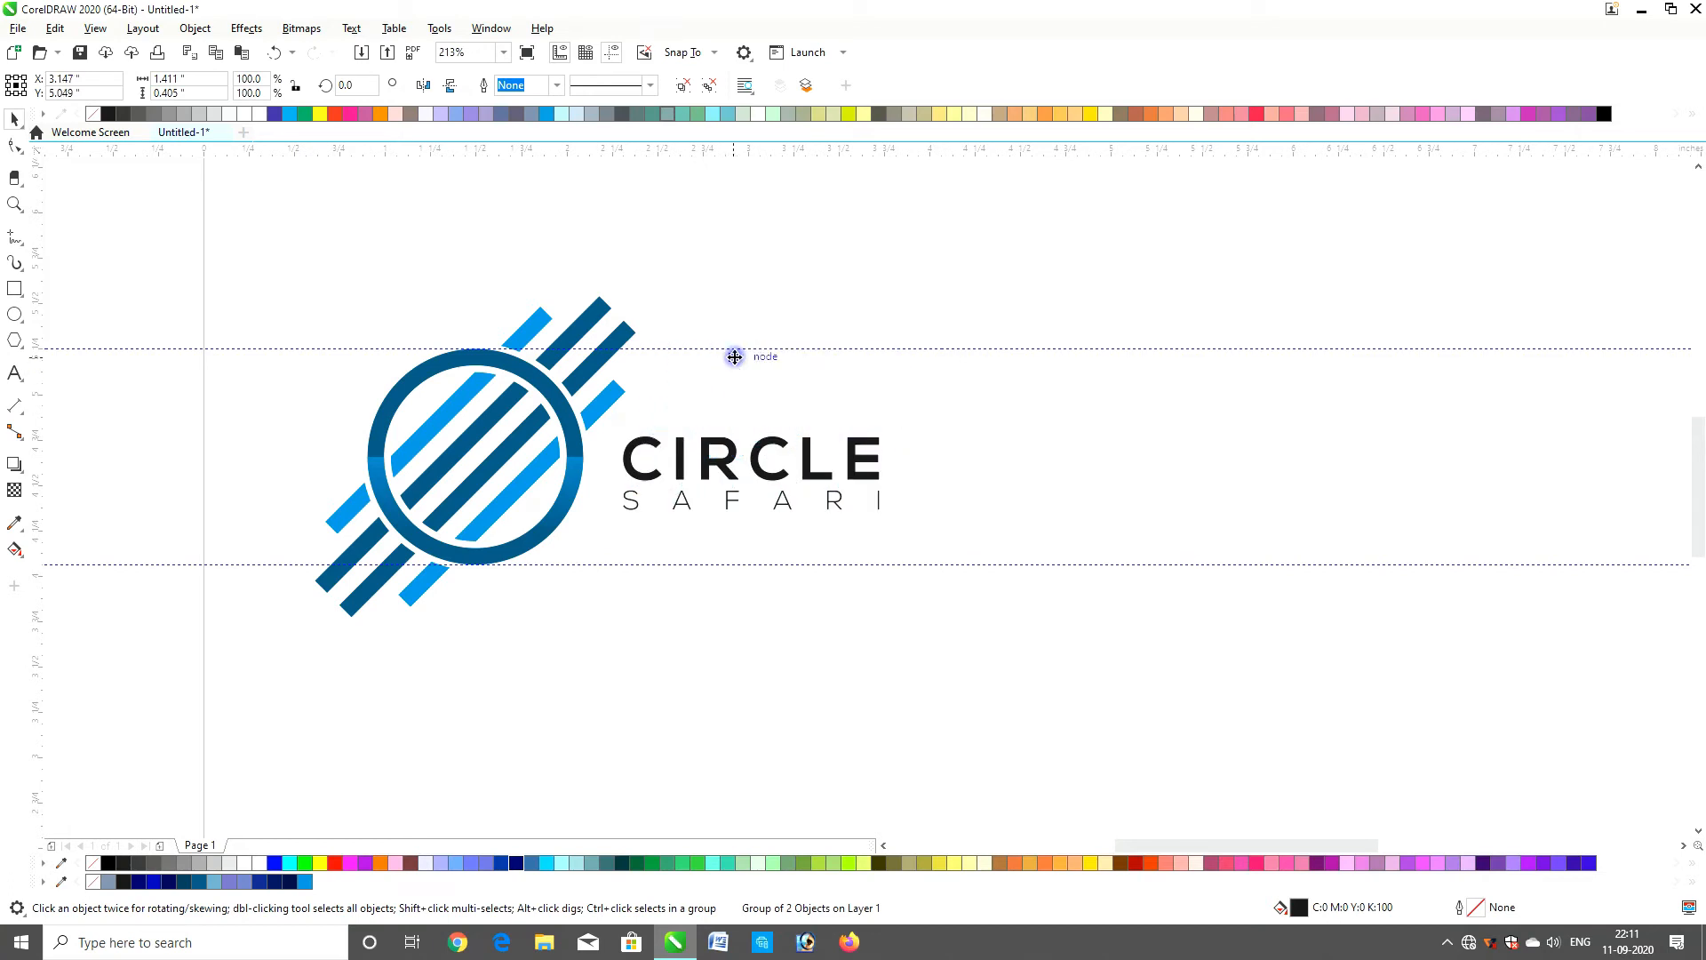
left_click_drag(905, 431, 1428, 576)
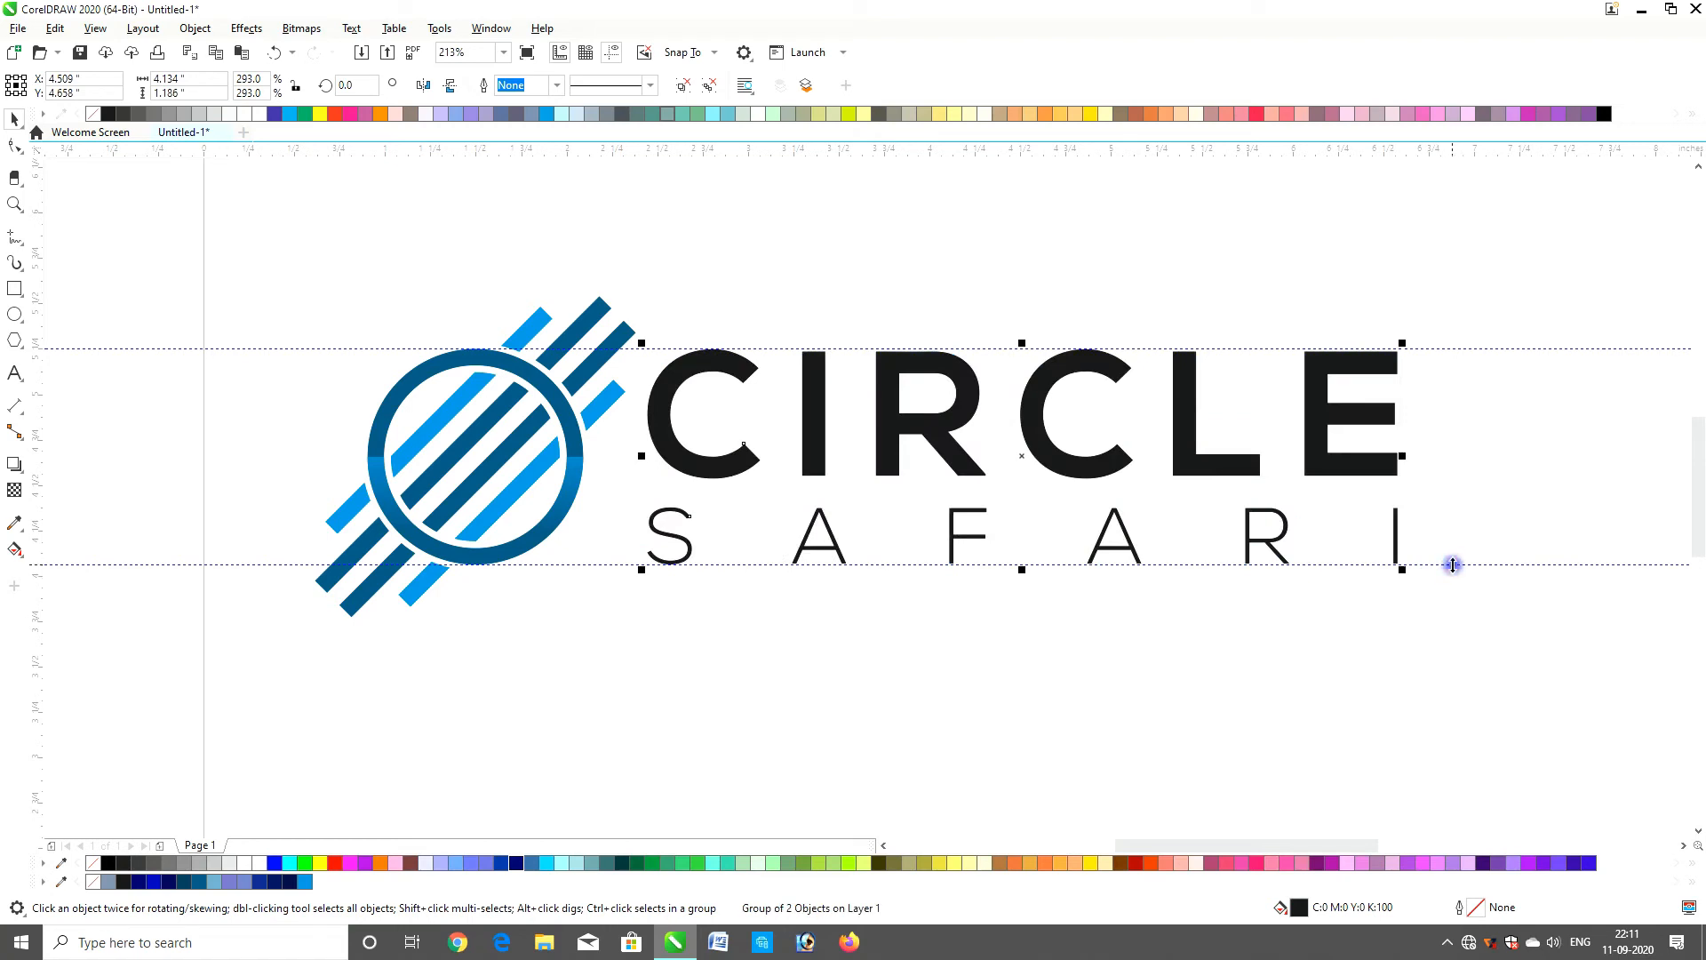
Delete the lower and upper horizontal guidelines
left_click(1452, 563)
key("Delete")
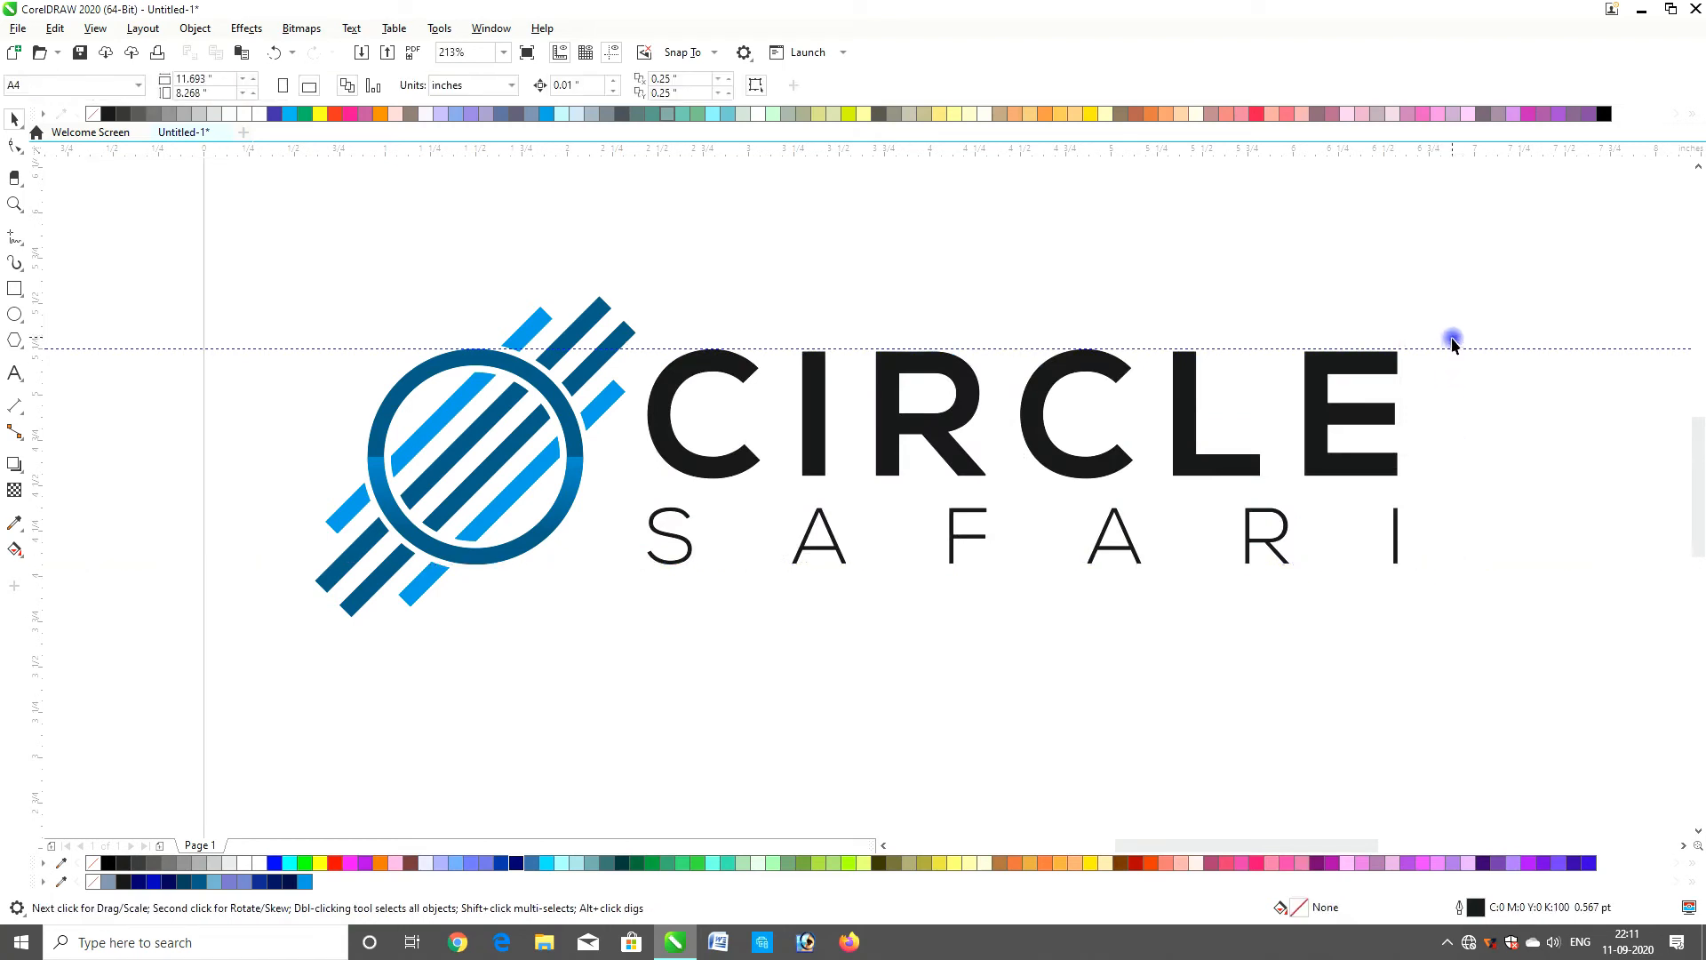
left_click(1446, 349)
key("Delete")
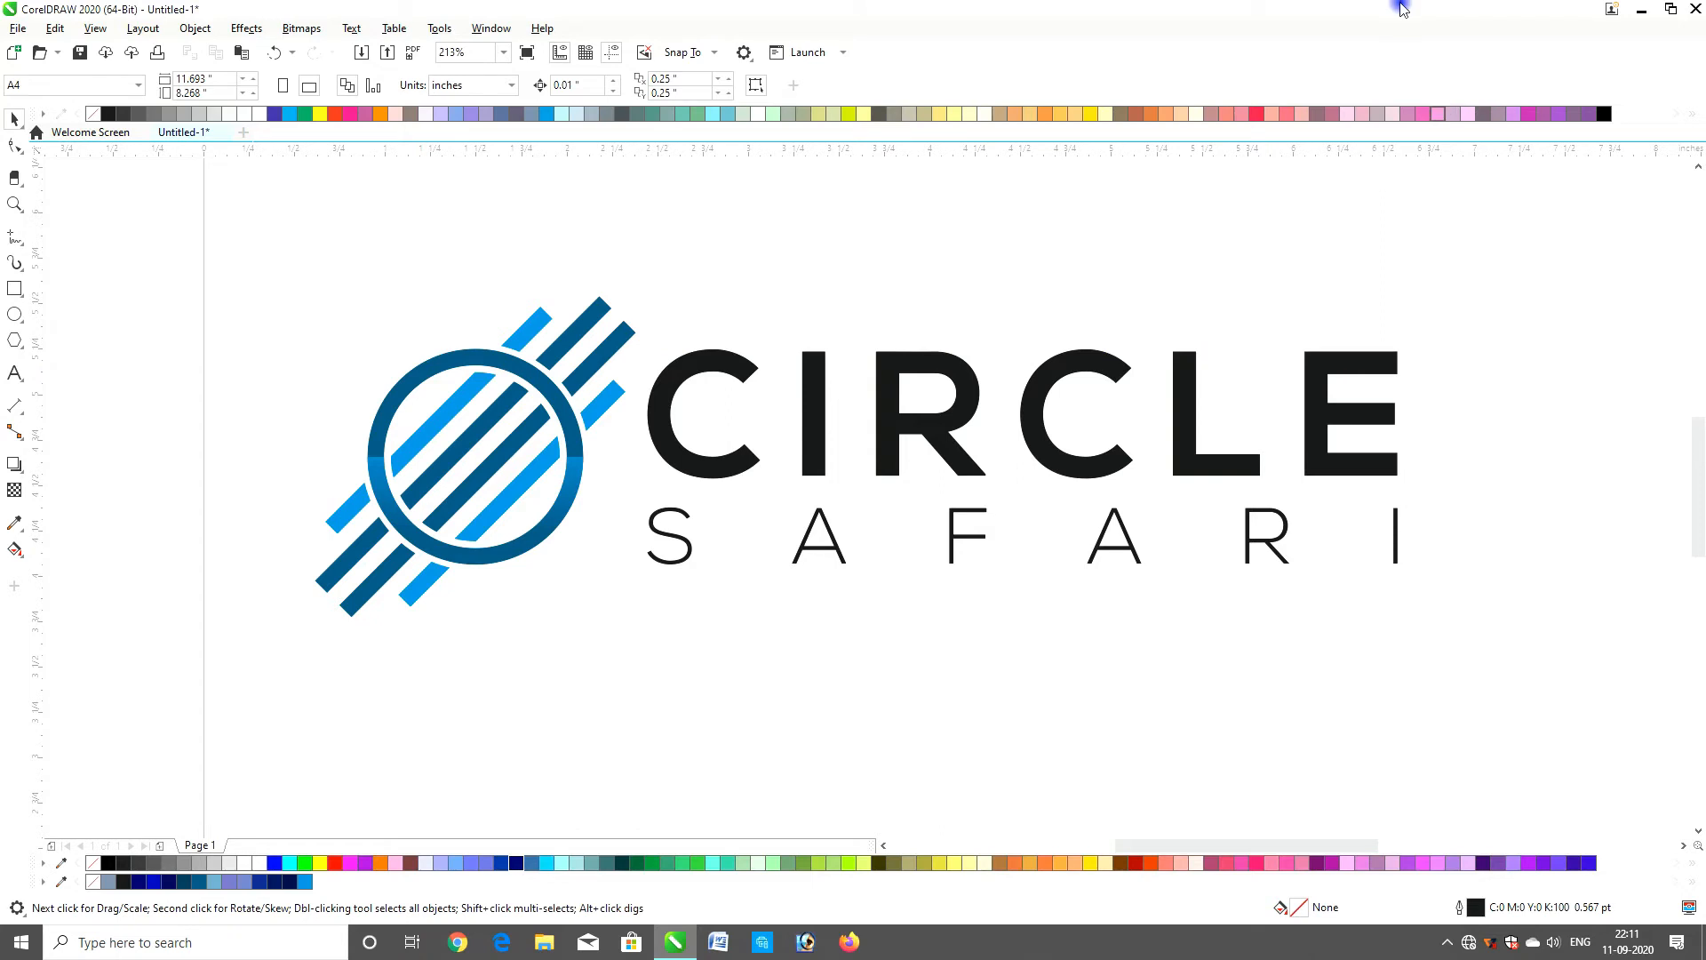
Recolour the CIRCLE lettering with the ring's dark blue and the SAFARI lettering with the light blue of the bars
left_click(879, 408)
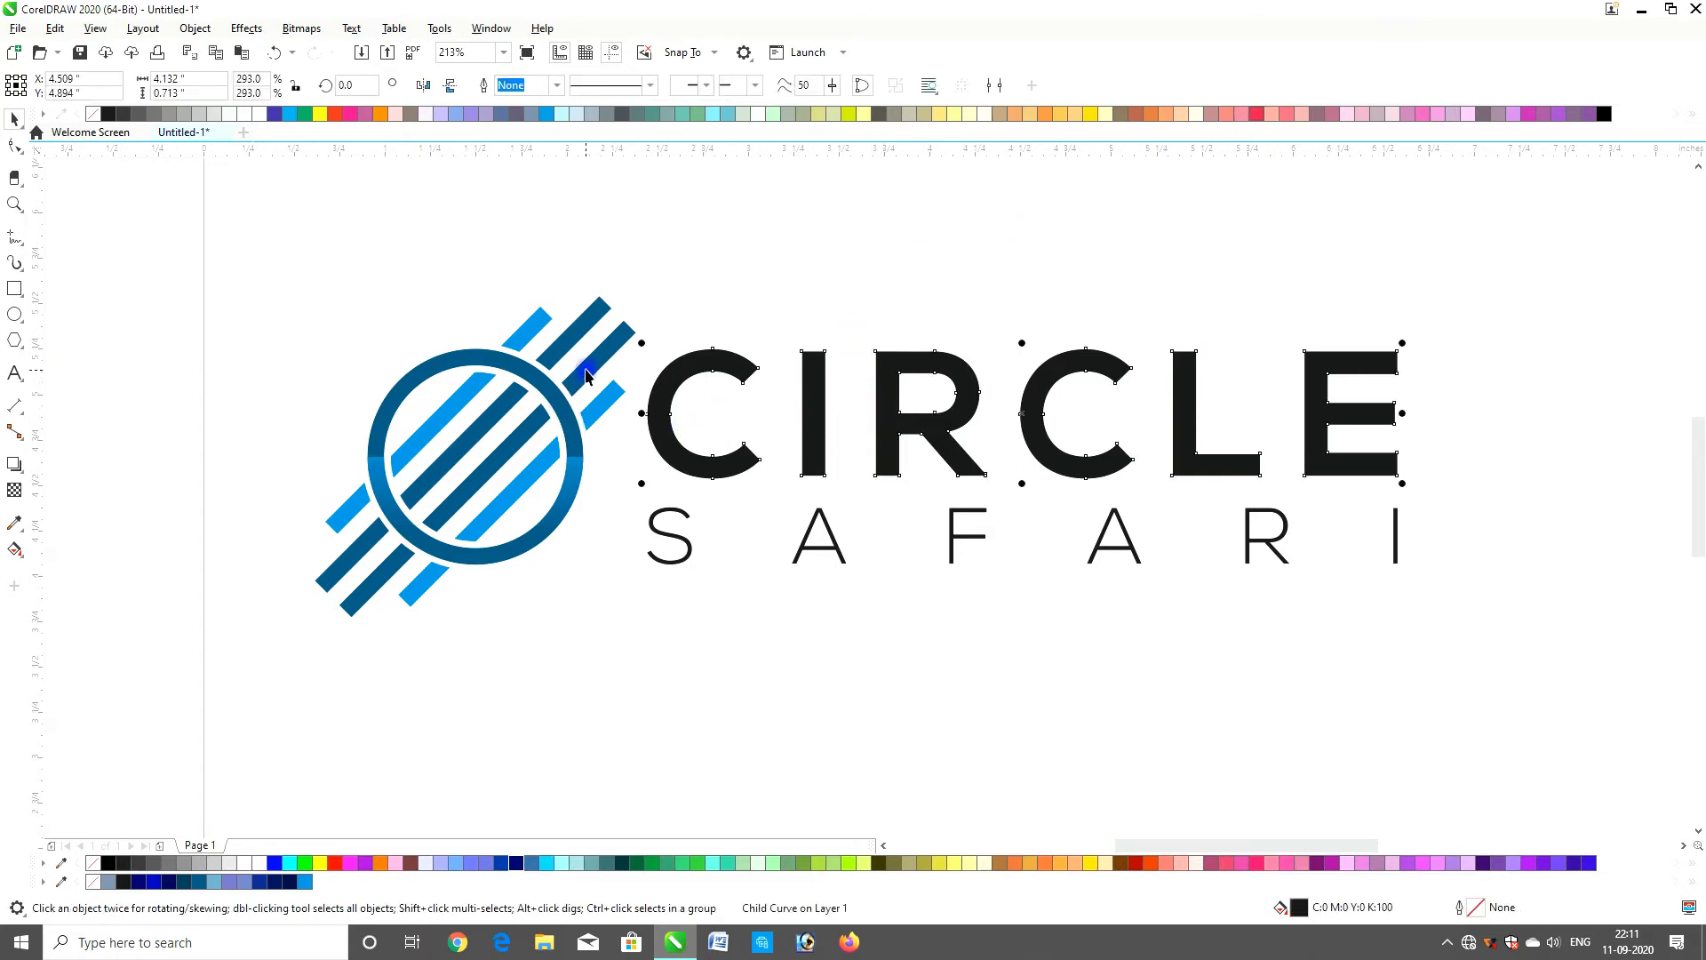
left_click_drag(585, 372, 648, 522)
key("z")
key("shift+F4")
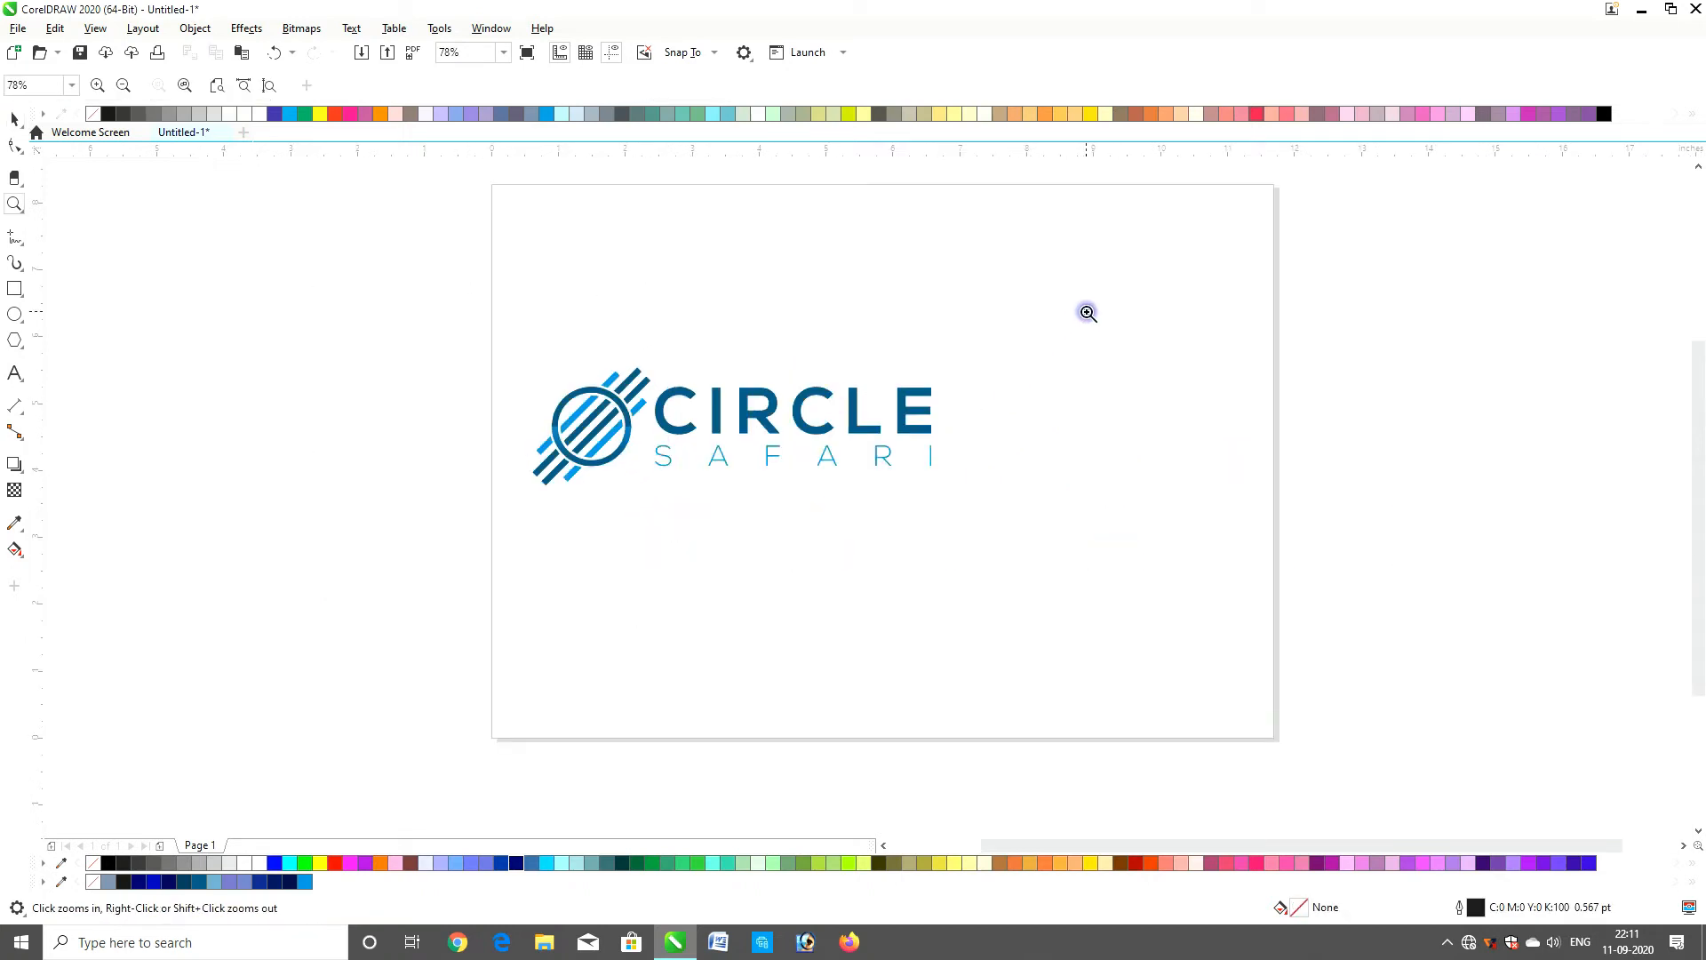
Shrink the SAFARI line about its centre to about 3.804 by 0.29 inches and nudge it up closer to CIRCLE
left_click_drag(1088, 313, 267, 557)
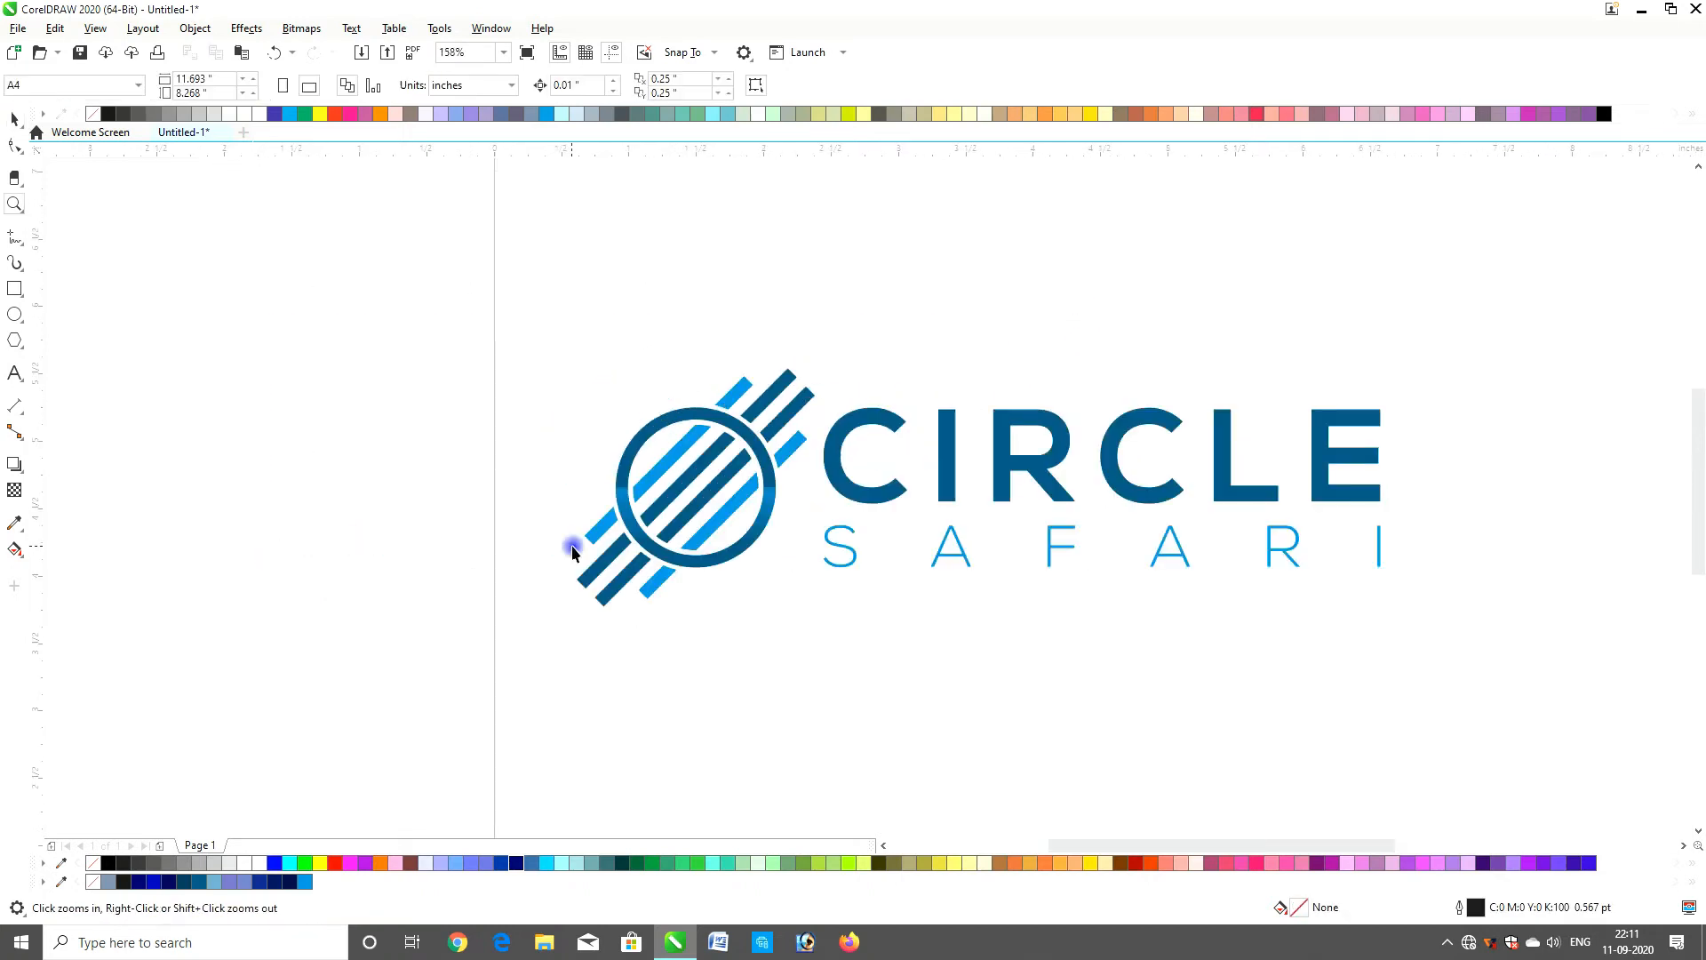
left_click(843, 549)
left_click(850, 548, "ctrl")
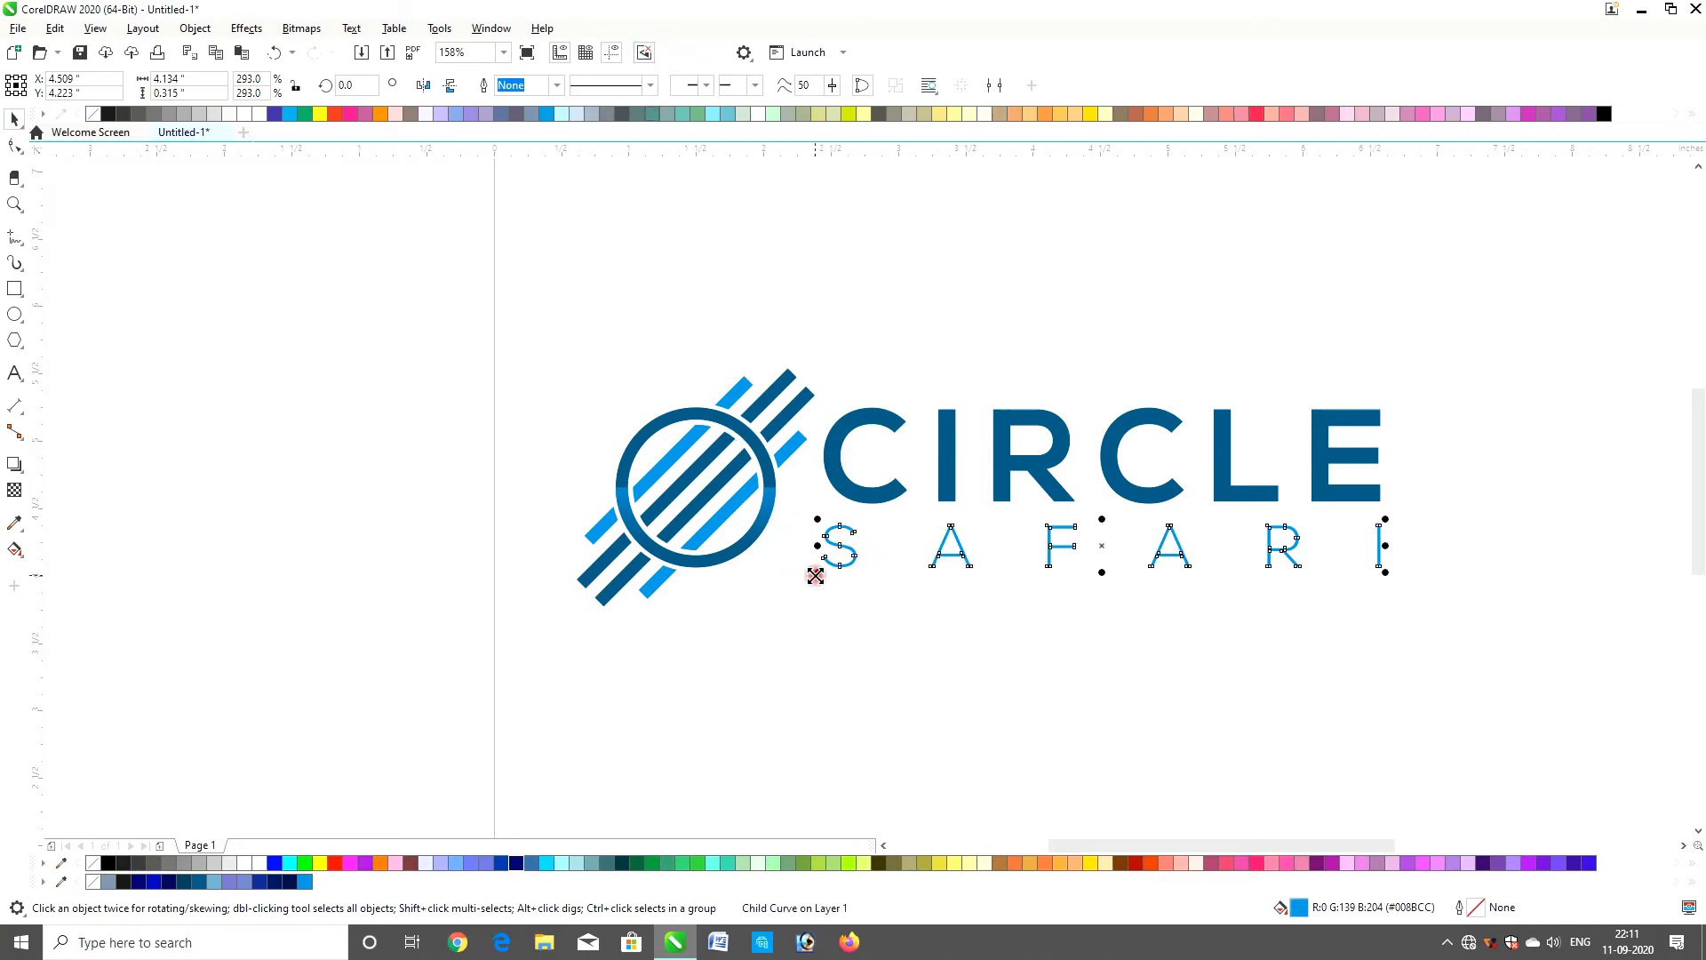
left_click_drag(815, 575, 818, 578)
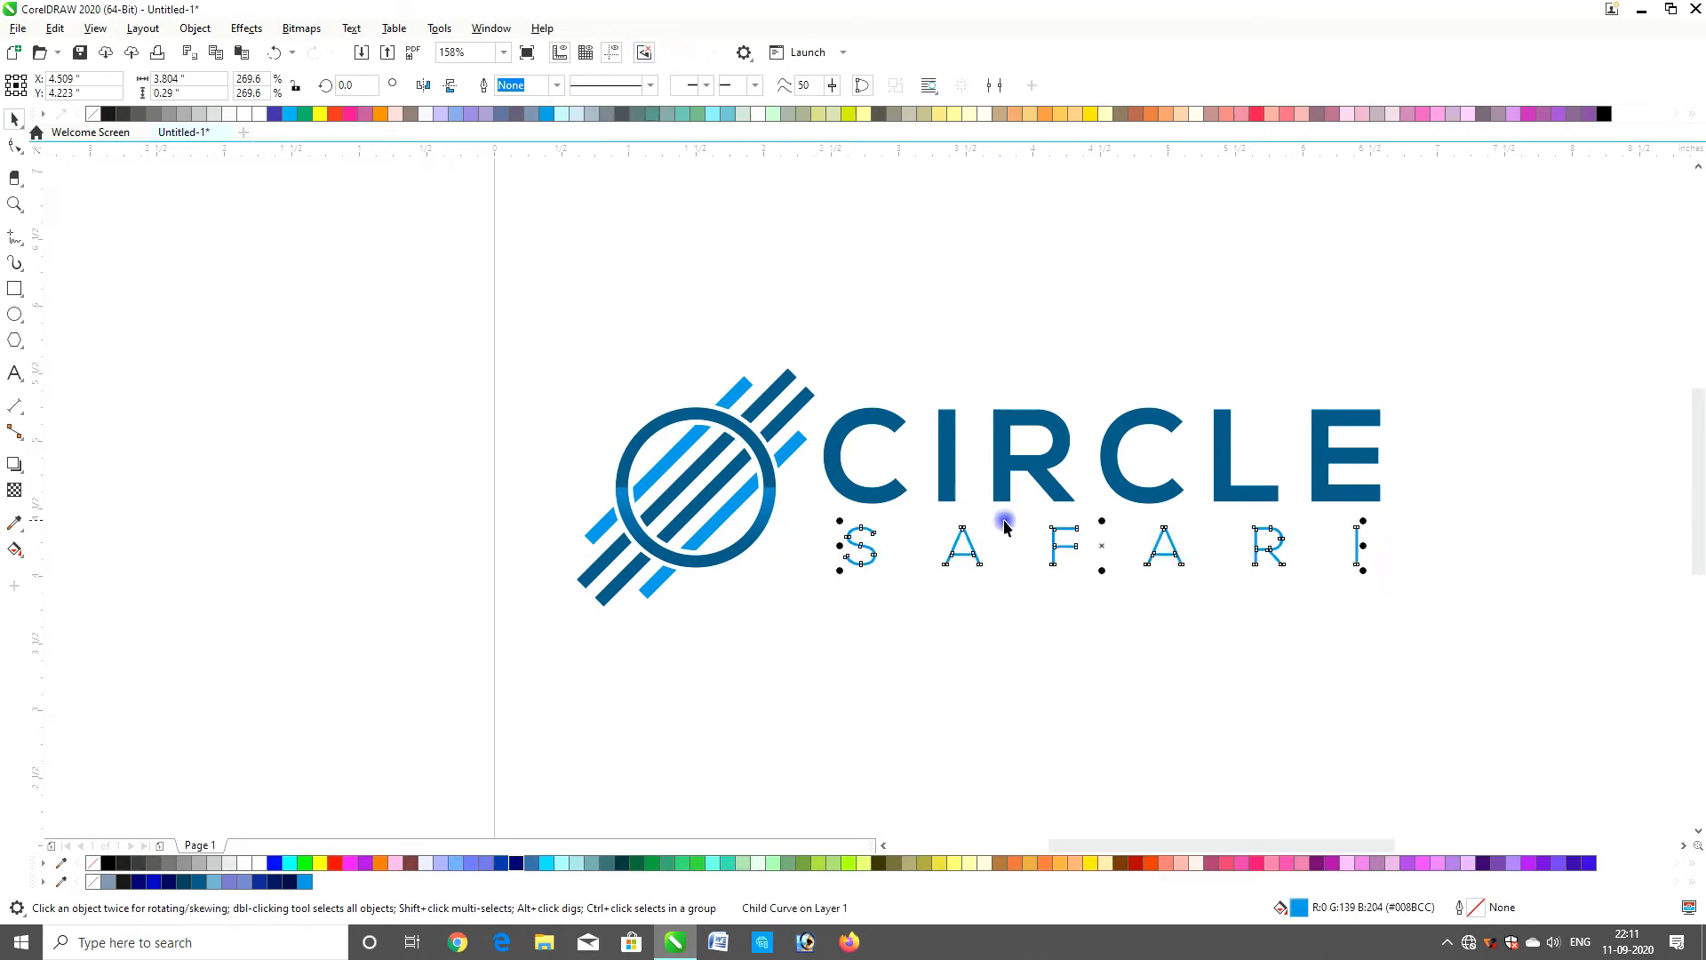
left_click(827, 495)
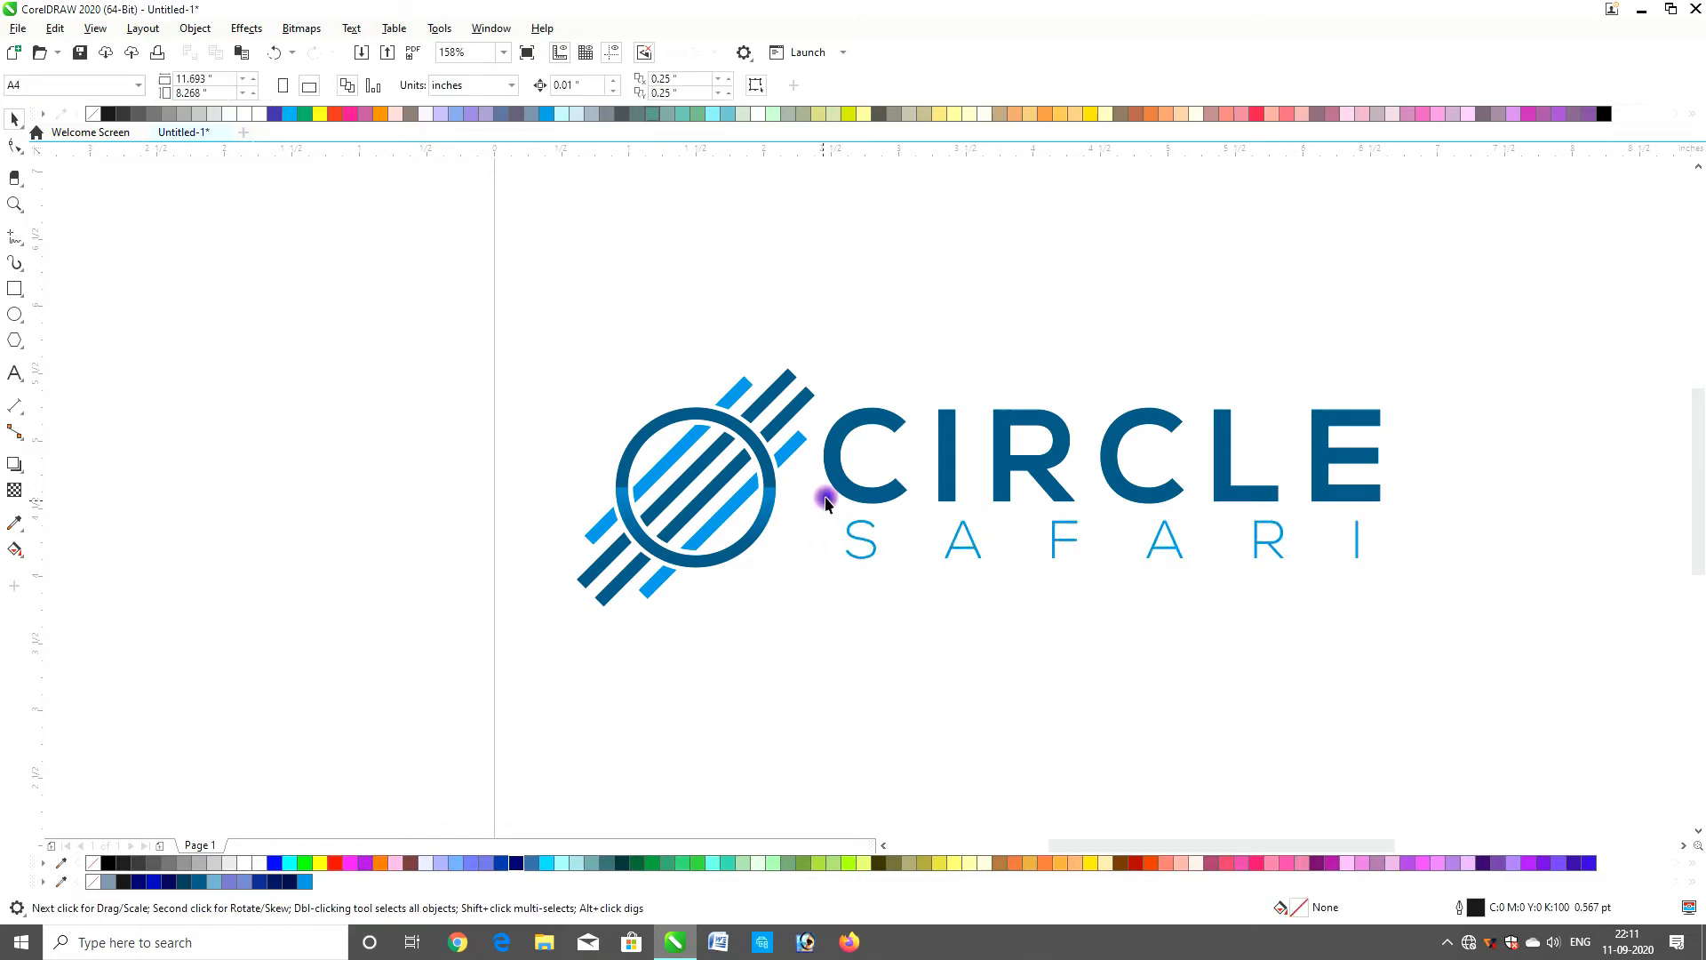
left_click(838, 488)
left_click(817, 600)
key("F3")
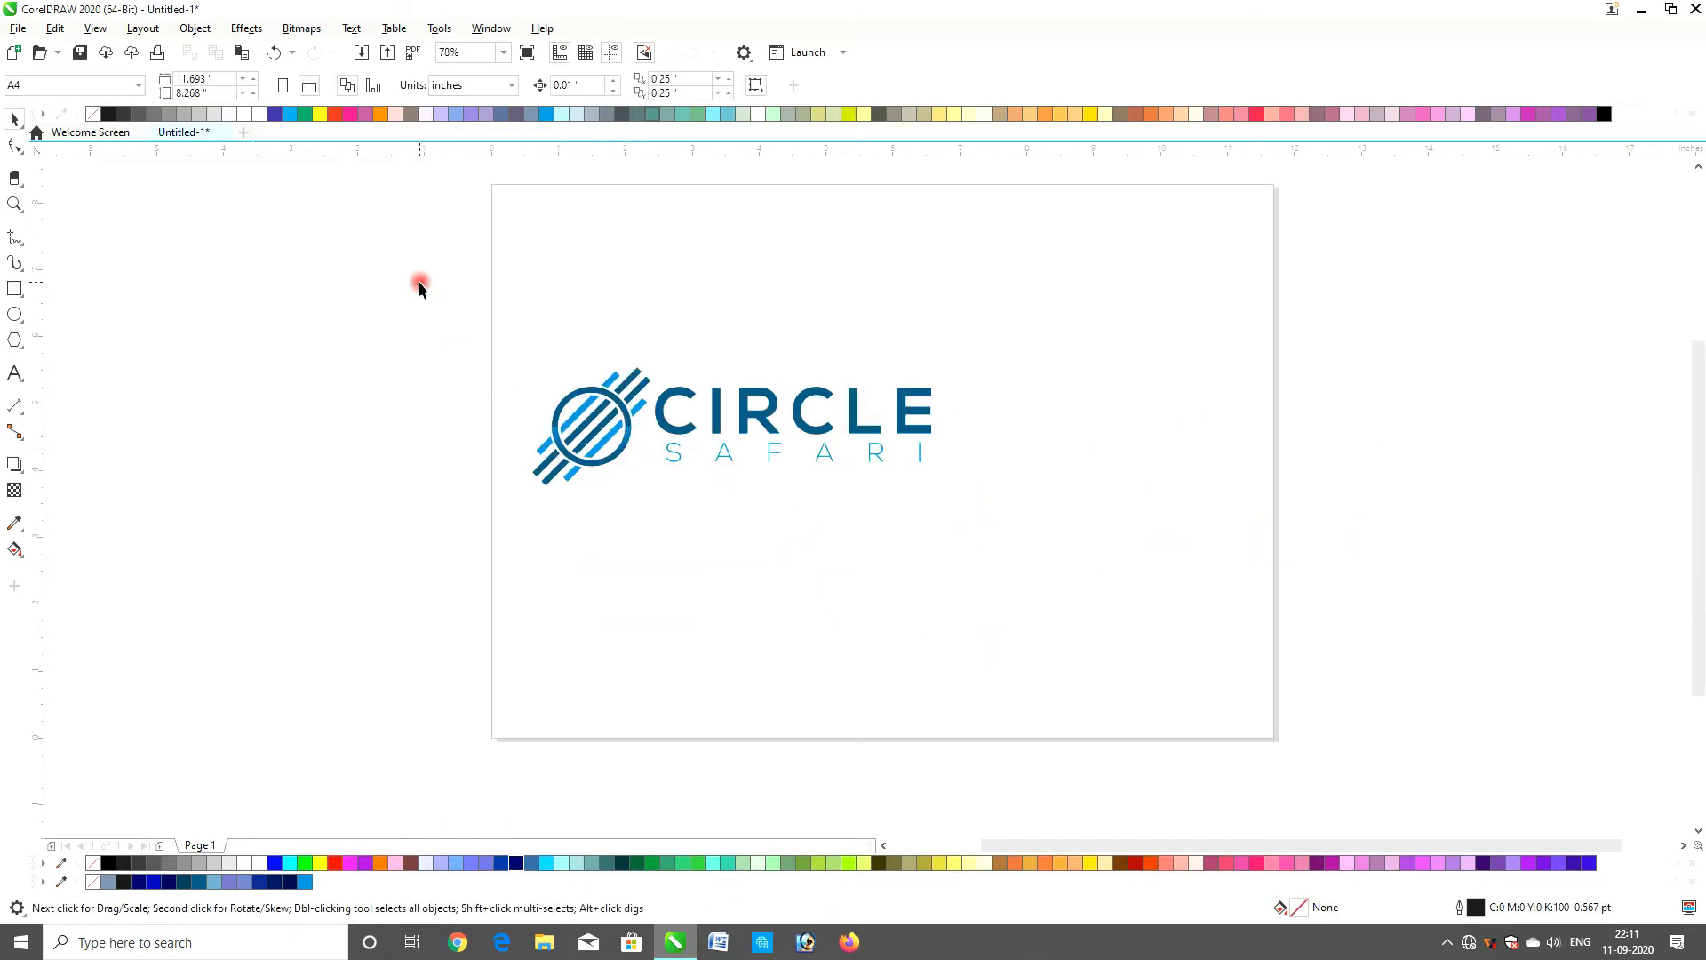
Add a page-sized rectangle, and enlarge the whole logo with its wordmark to about 9.818 by 2.911 inches
left_click_drag(419, 281, 1182, 575)
left_click(995, 537)
double_click(21, 285)
key("space")
left_click_drag(228, 279, 1071, 549)
left_click_drag(942, 498, 1200, 643)
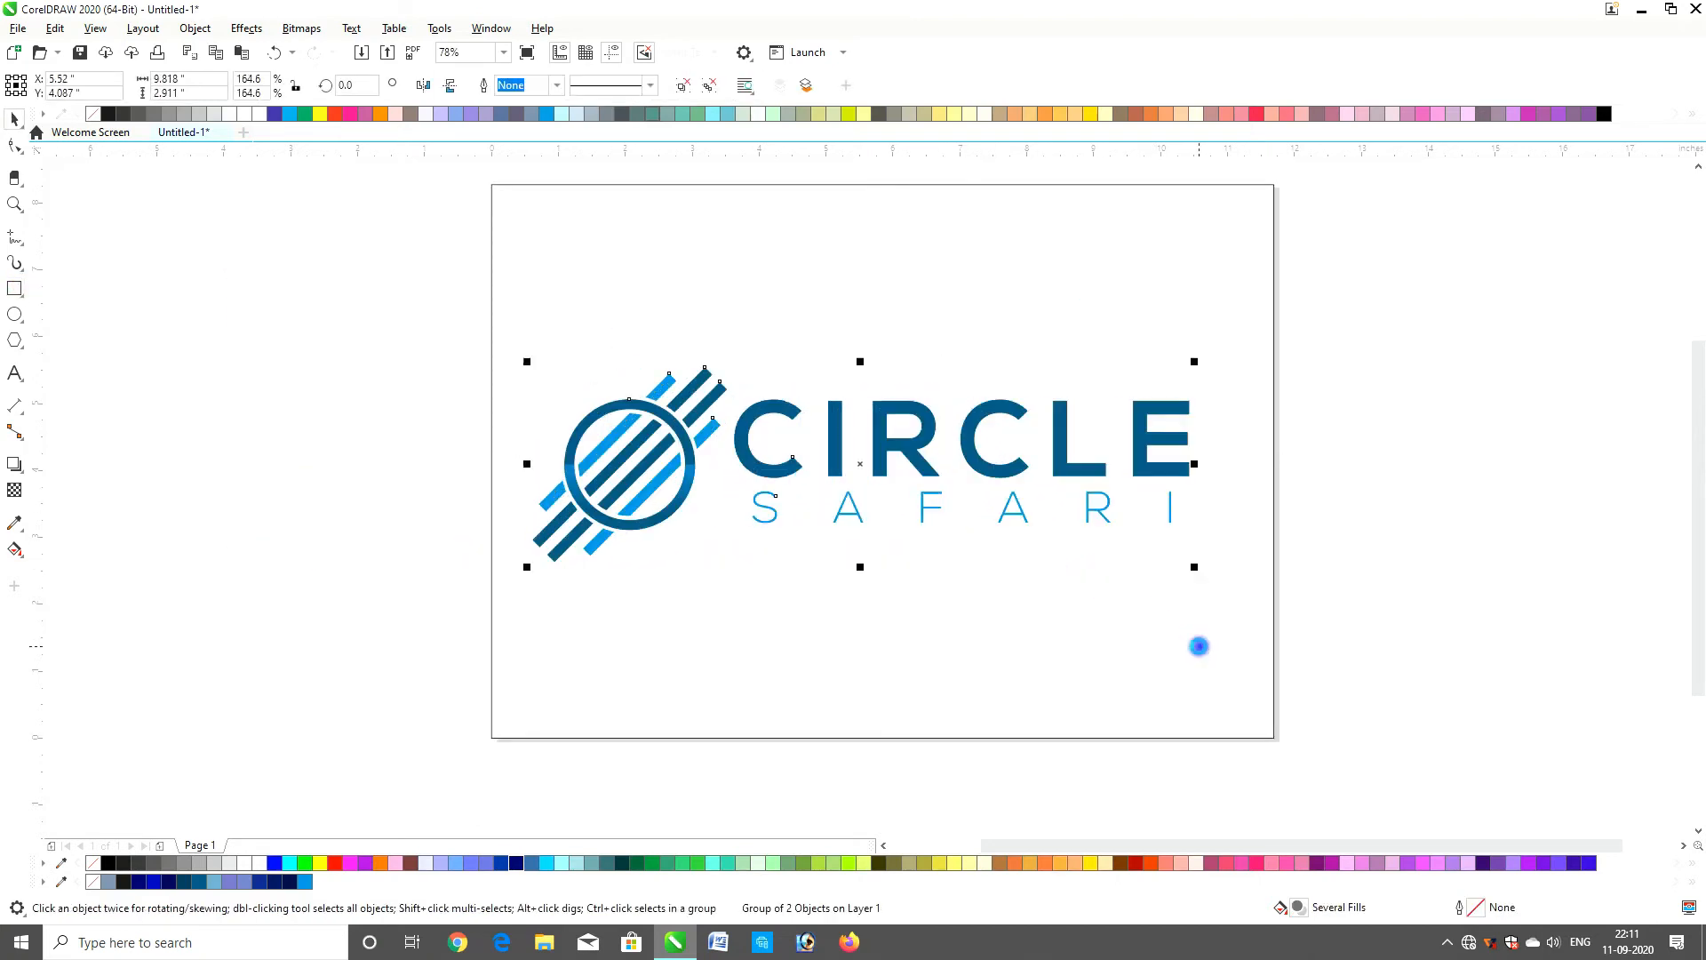
Remove the page-sized rectangle's outline and group it with the logo and the colour swatches
left_click(548, 428)
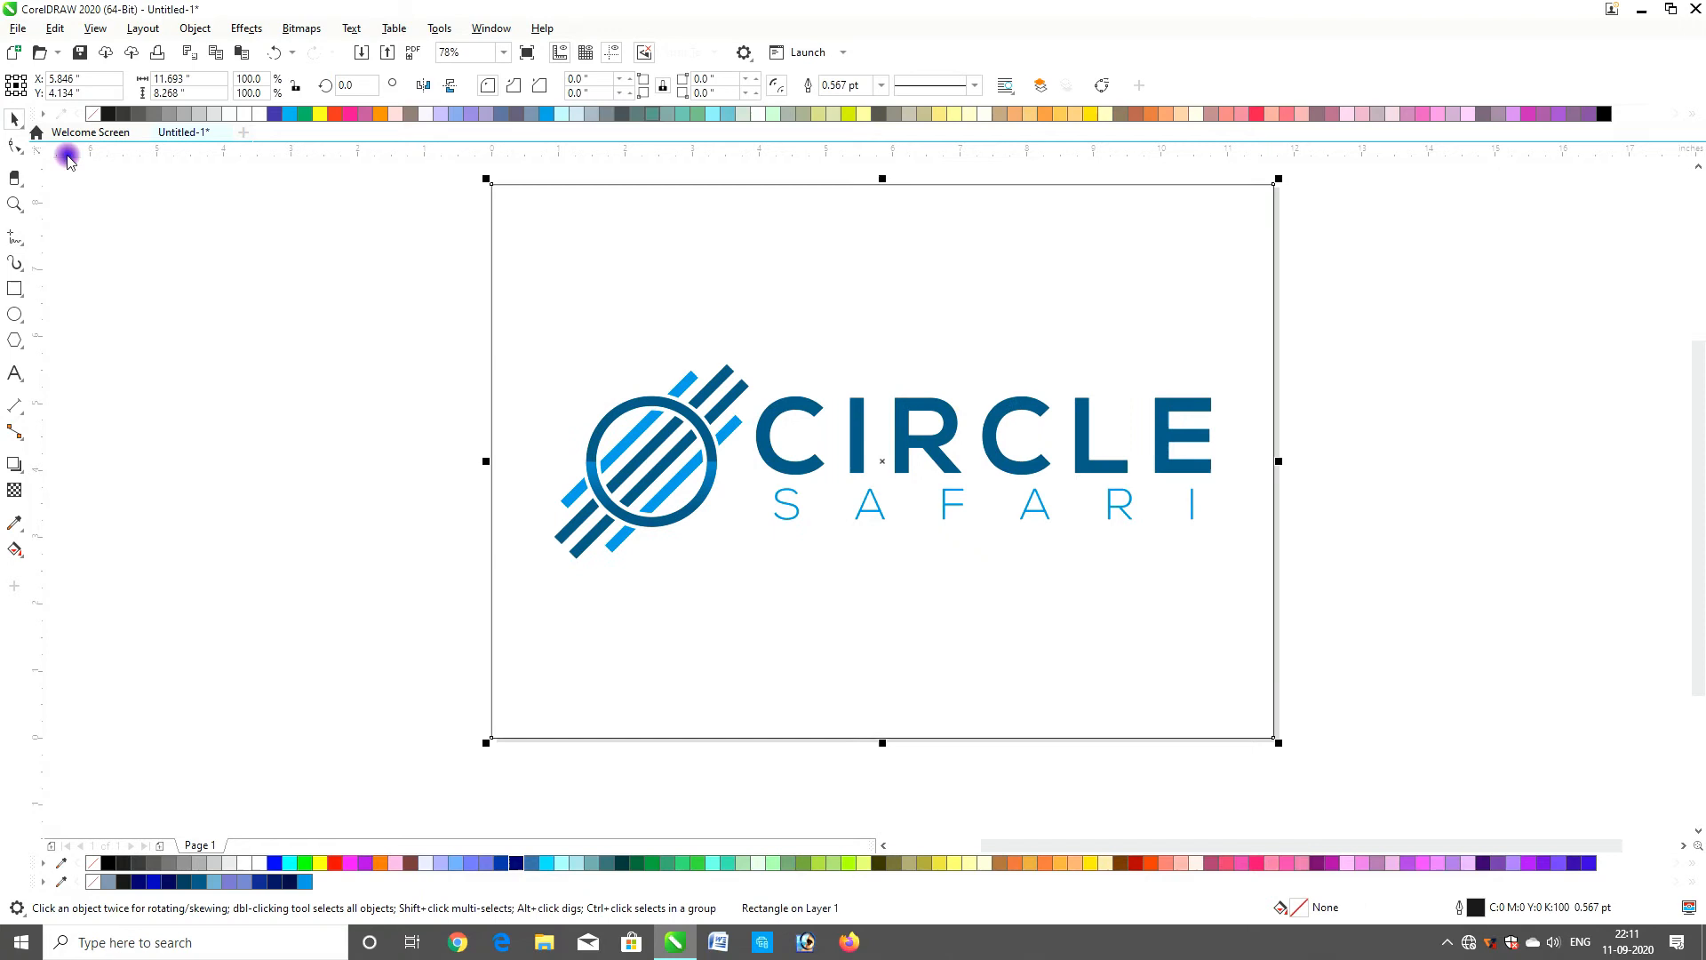
right_click(92, 119)
key("Tab")
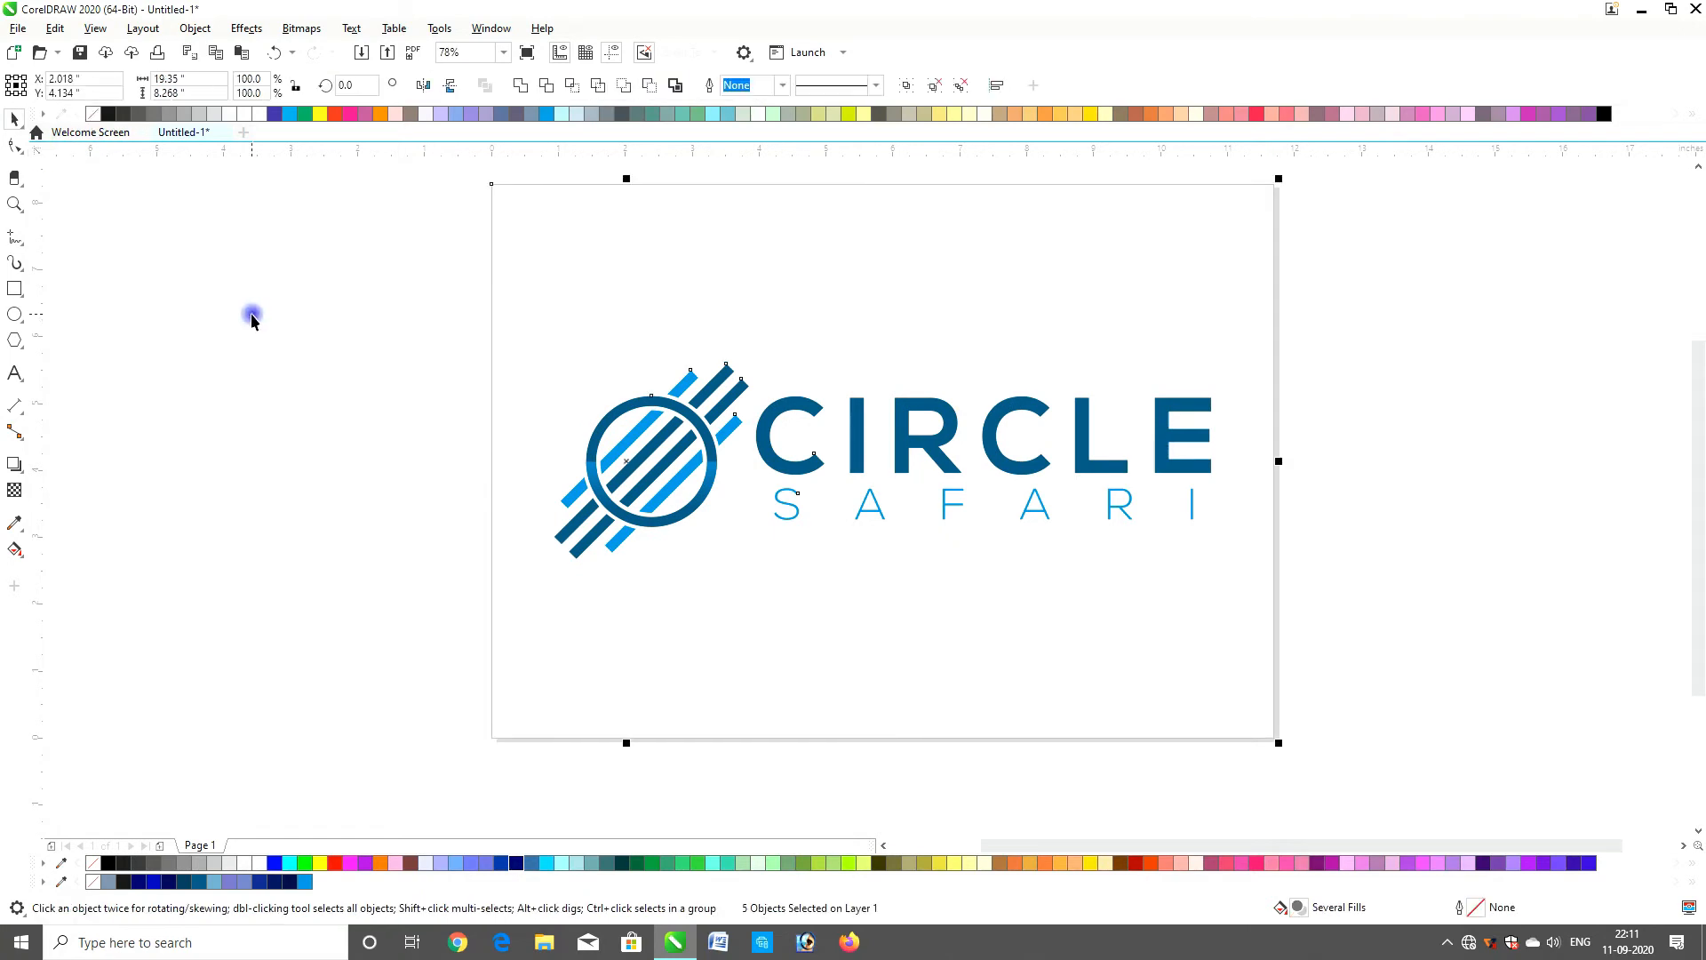
Try exporting the selected group to the Desktop as a PNG named CIRCLE SAFARI LOGO PNG, and cancel at the export settings
left_click(388, 52)
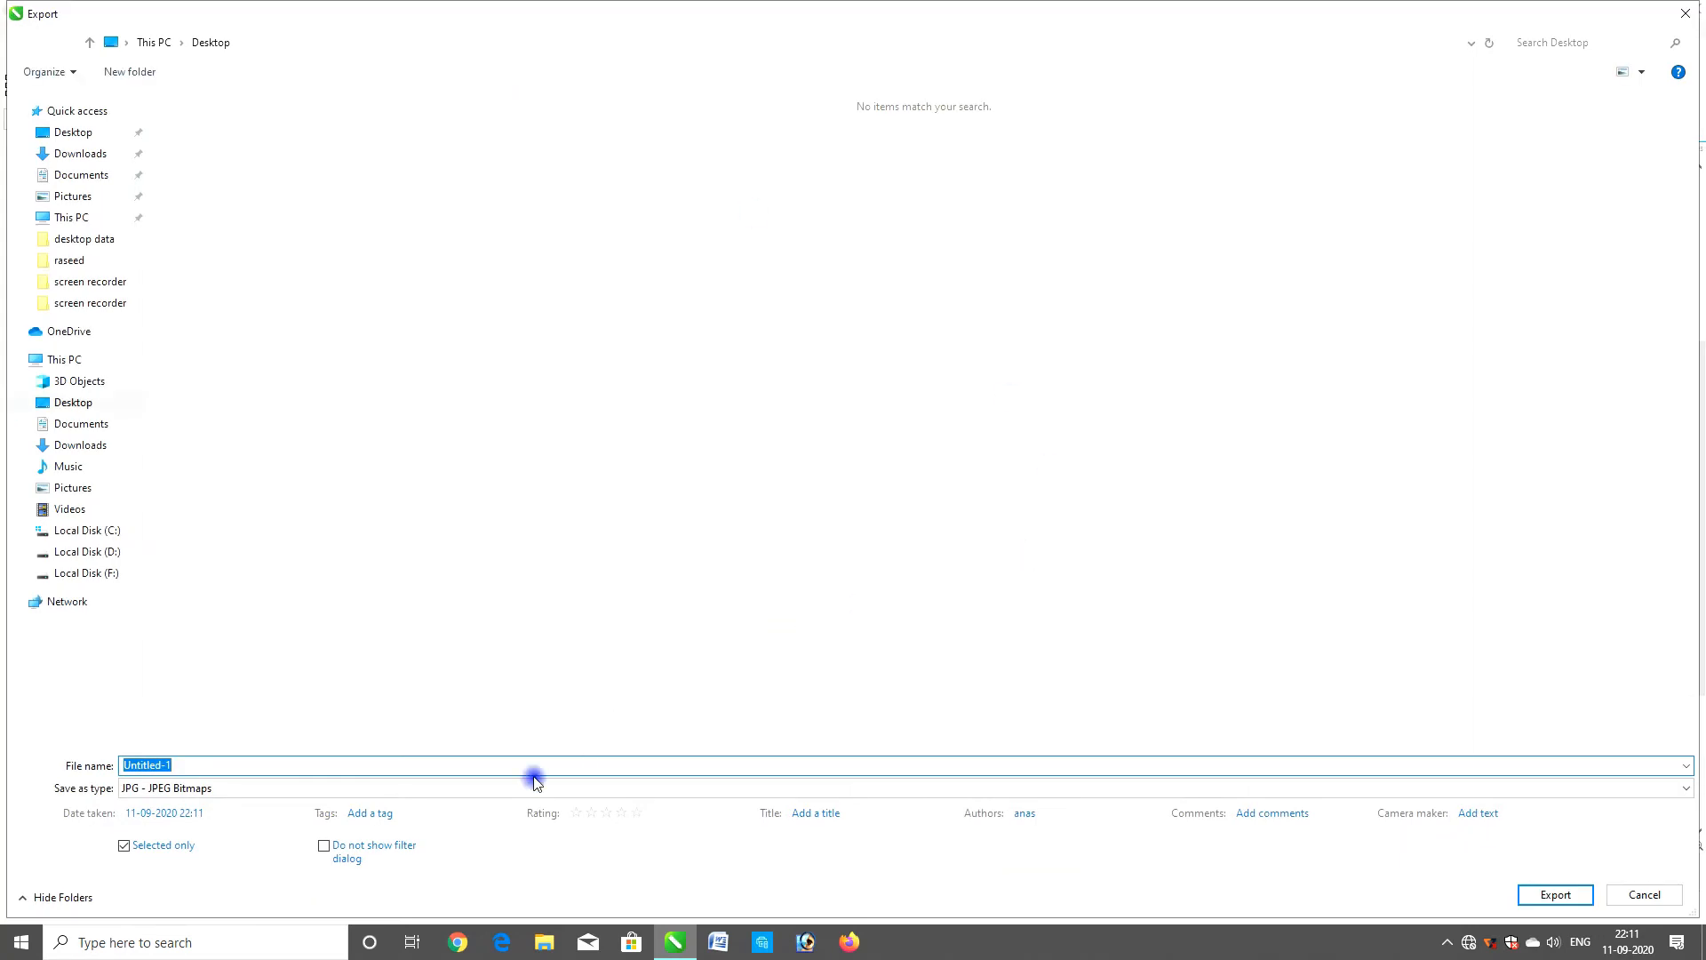
left_click(536, 783)
left_click(525, 786)
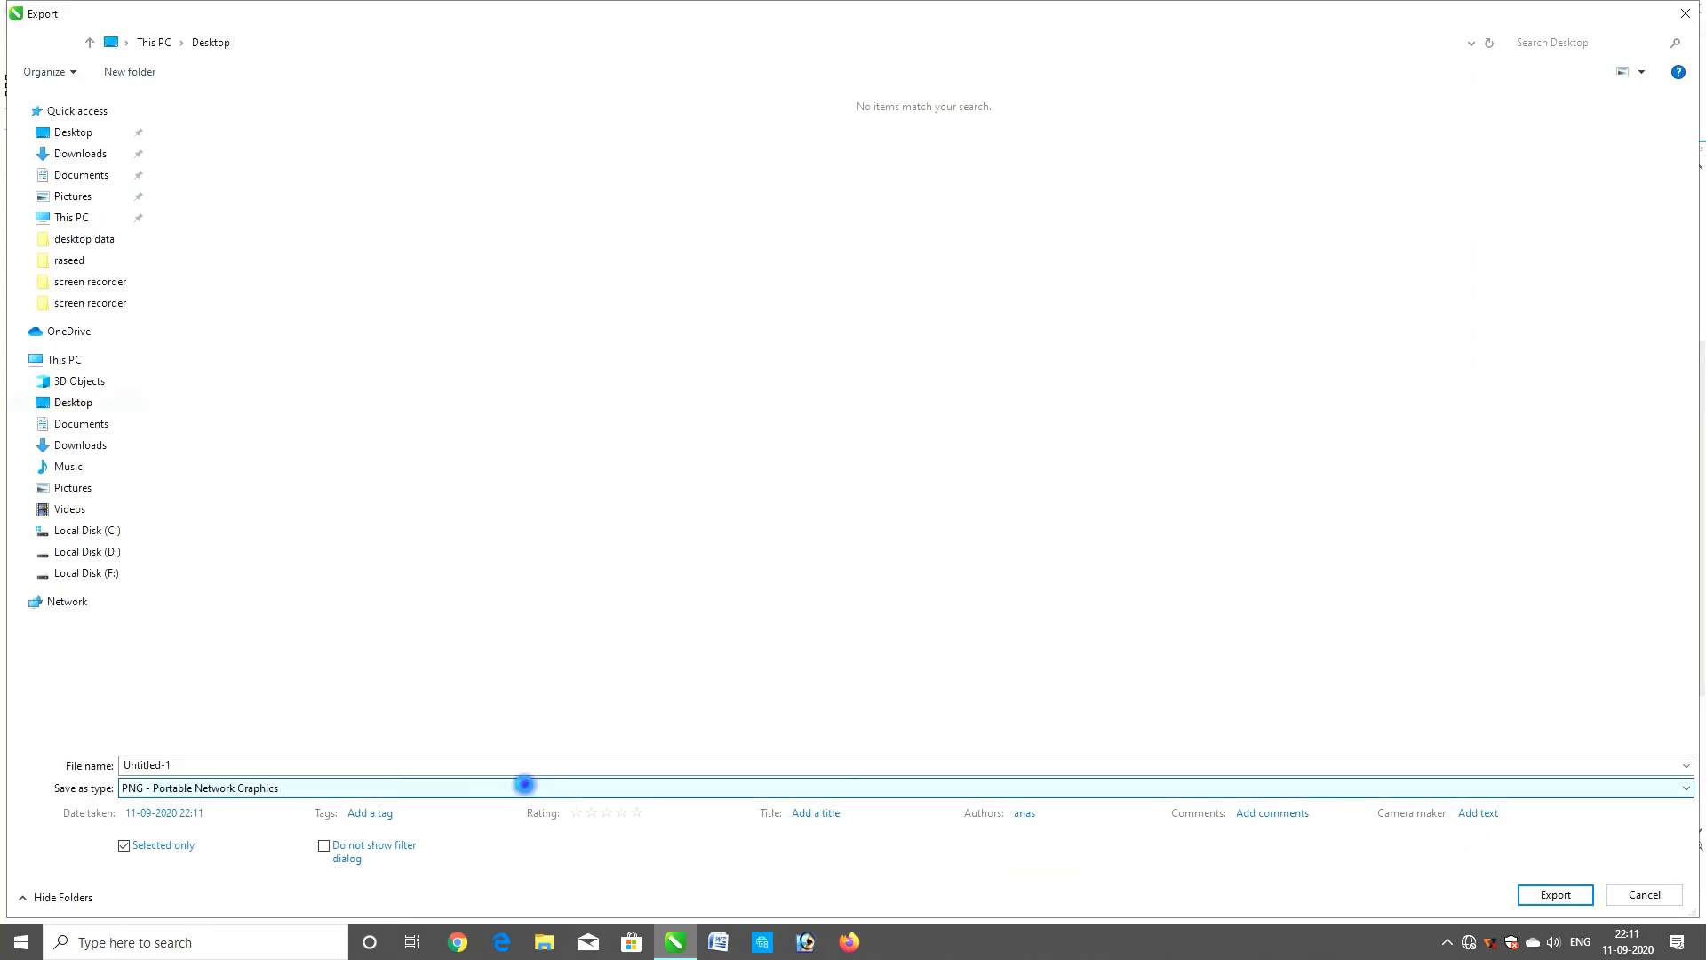
left_click(582, 765)
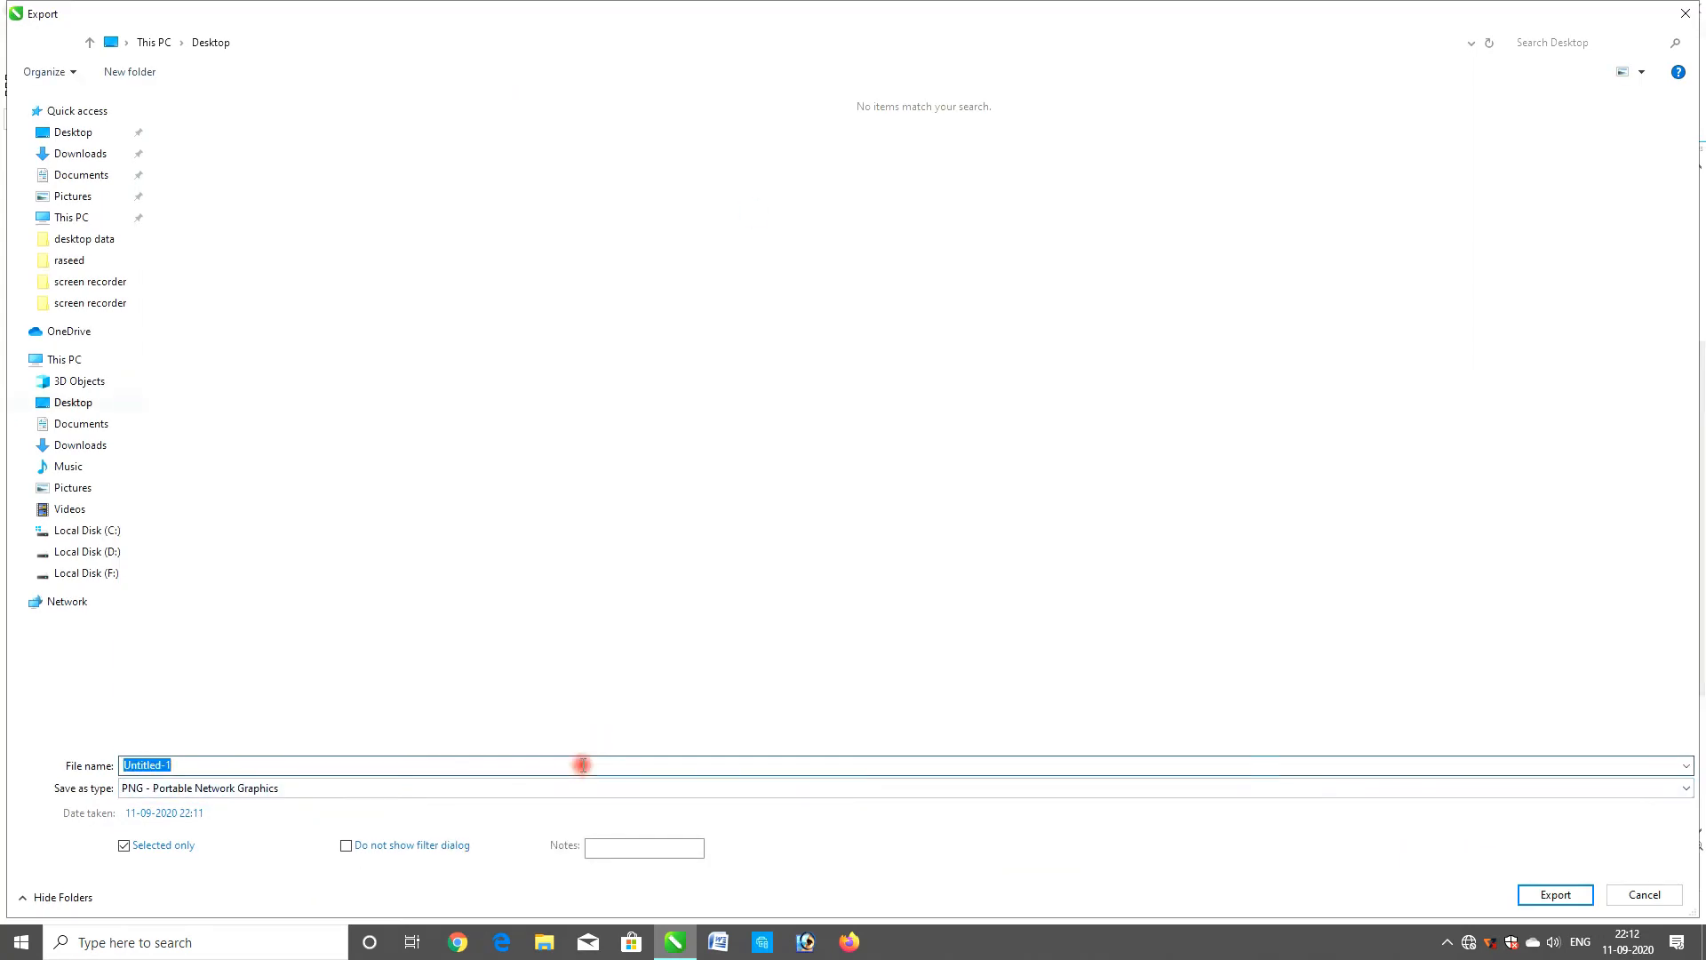
type("CIRL")
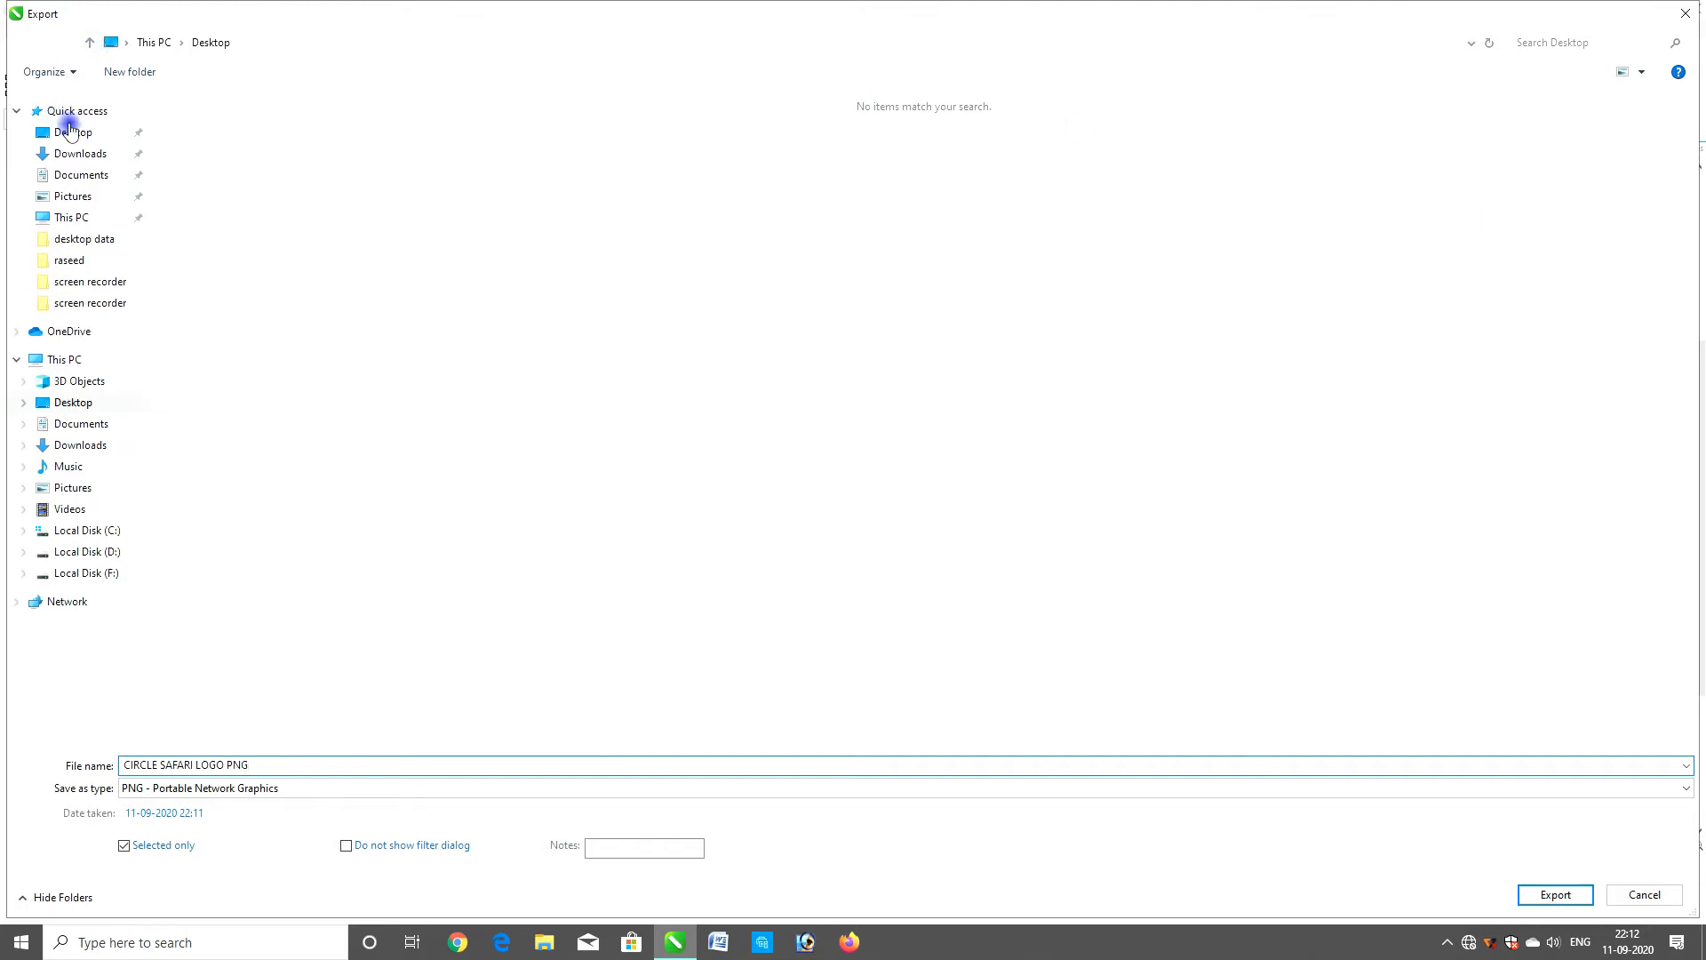
left_click(73, 132)
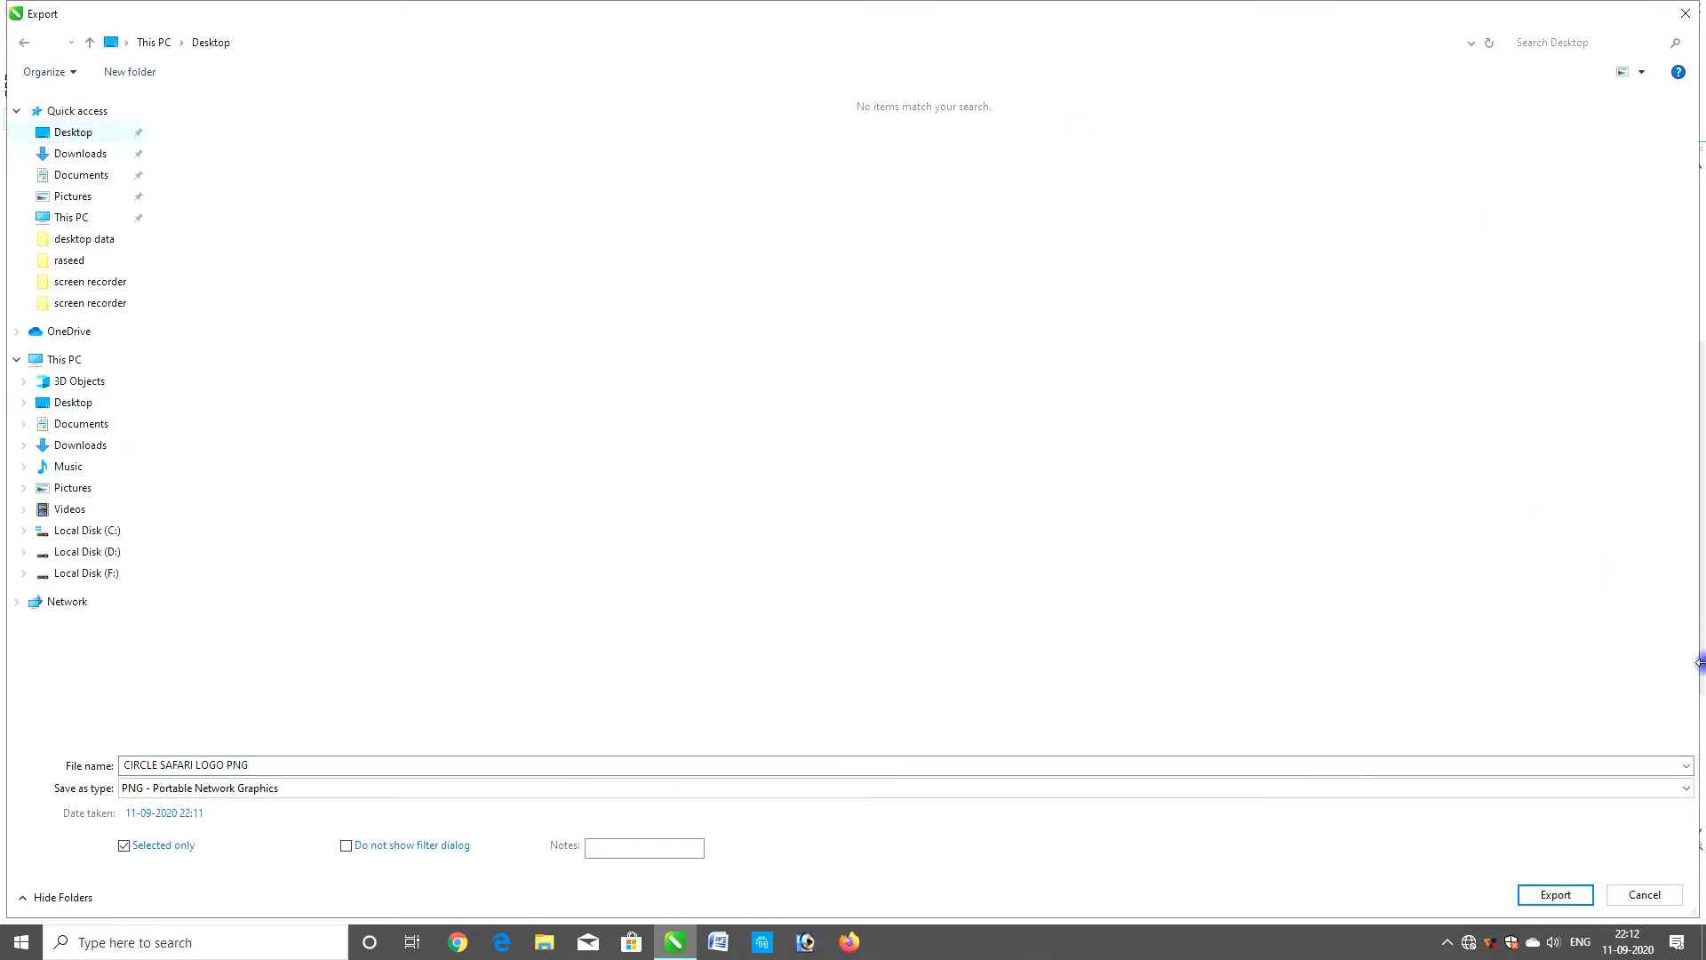
left_click(1557, 895)
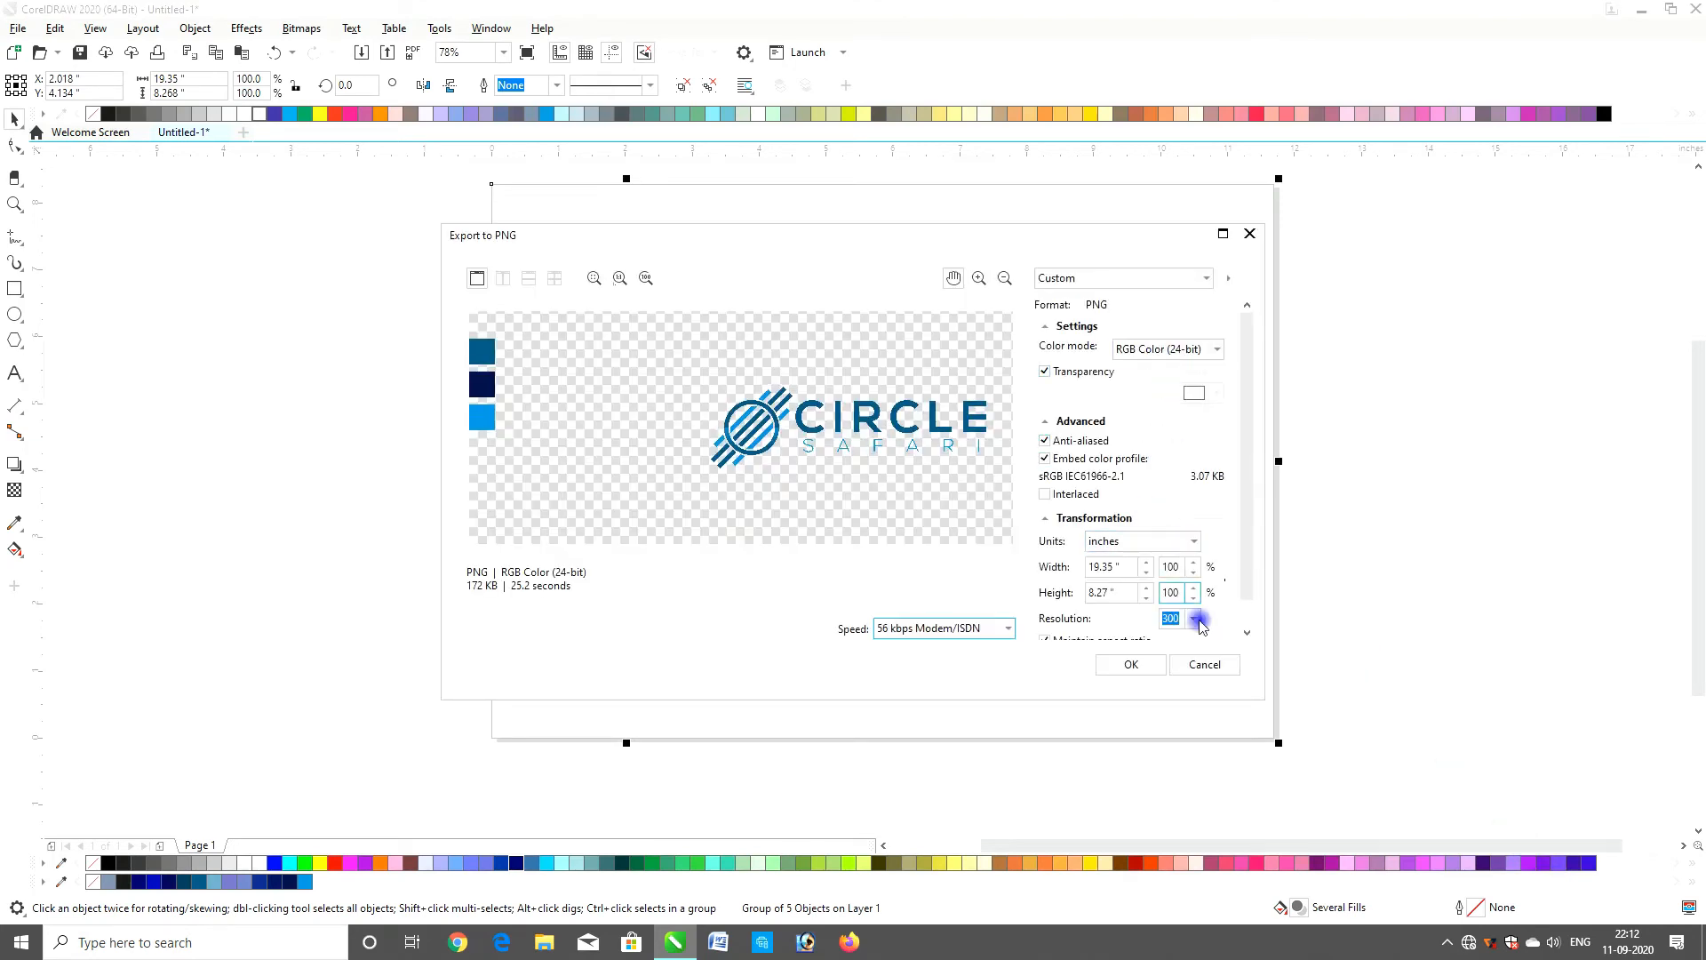
left_click(1206, 667)
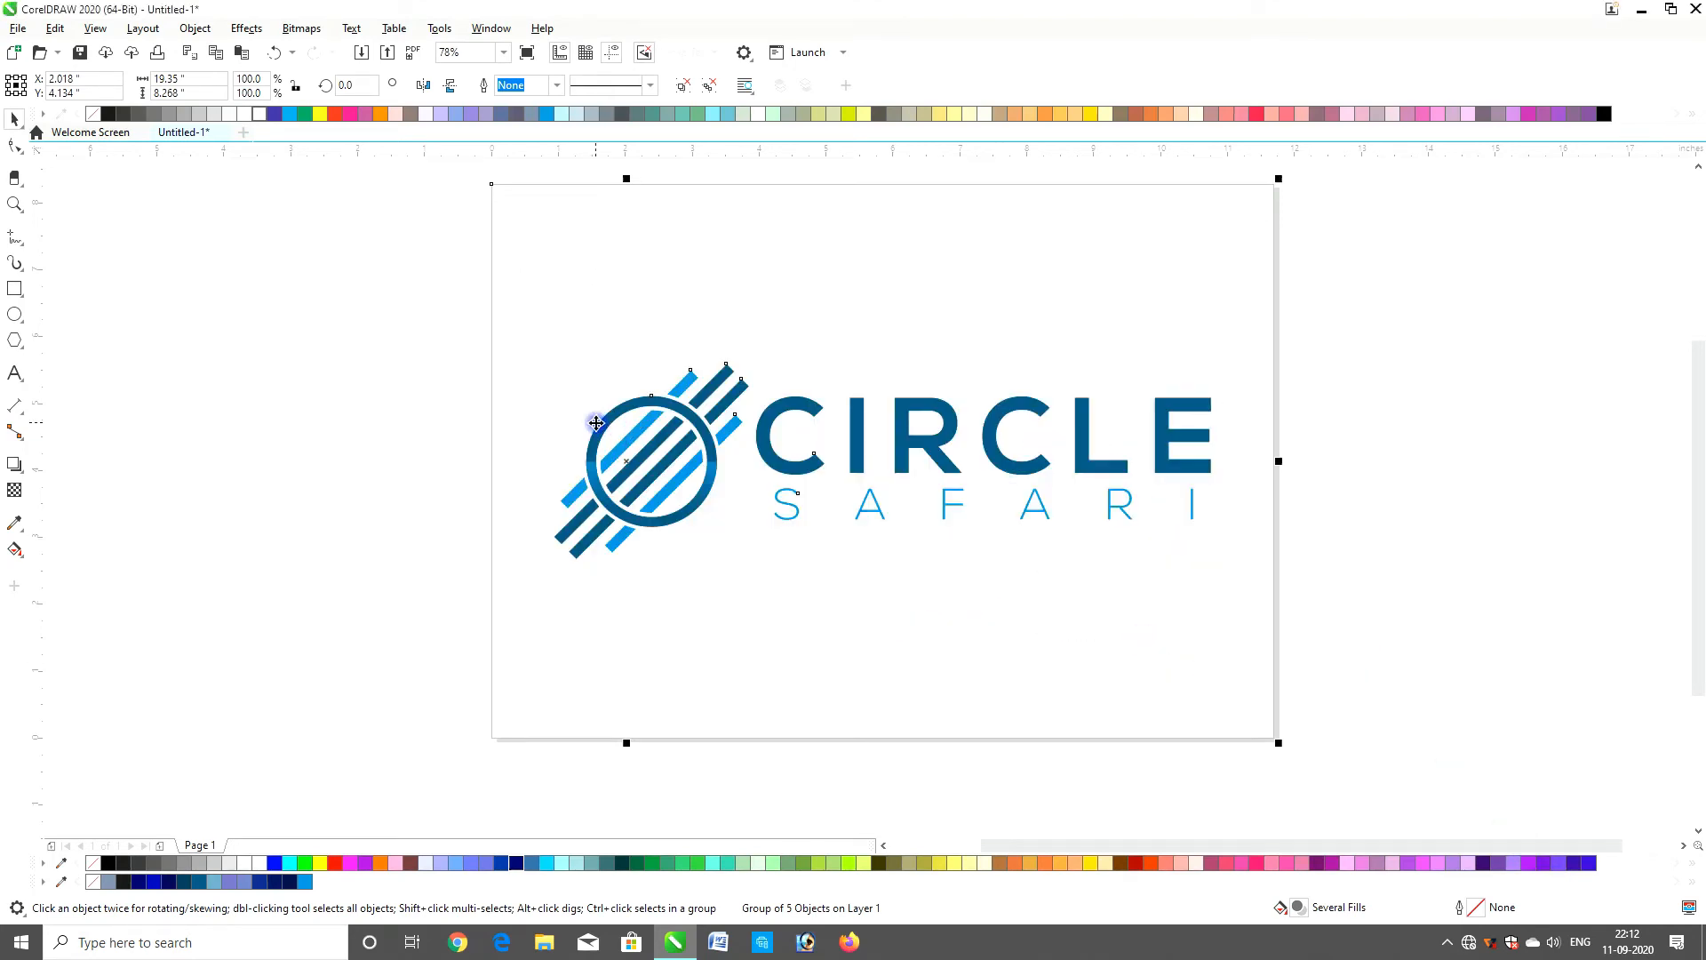
Delete the three blue colour swatches beside the page from the group
scroll(587, 423, "down", 3)
left_click(388, 466)
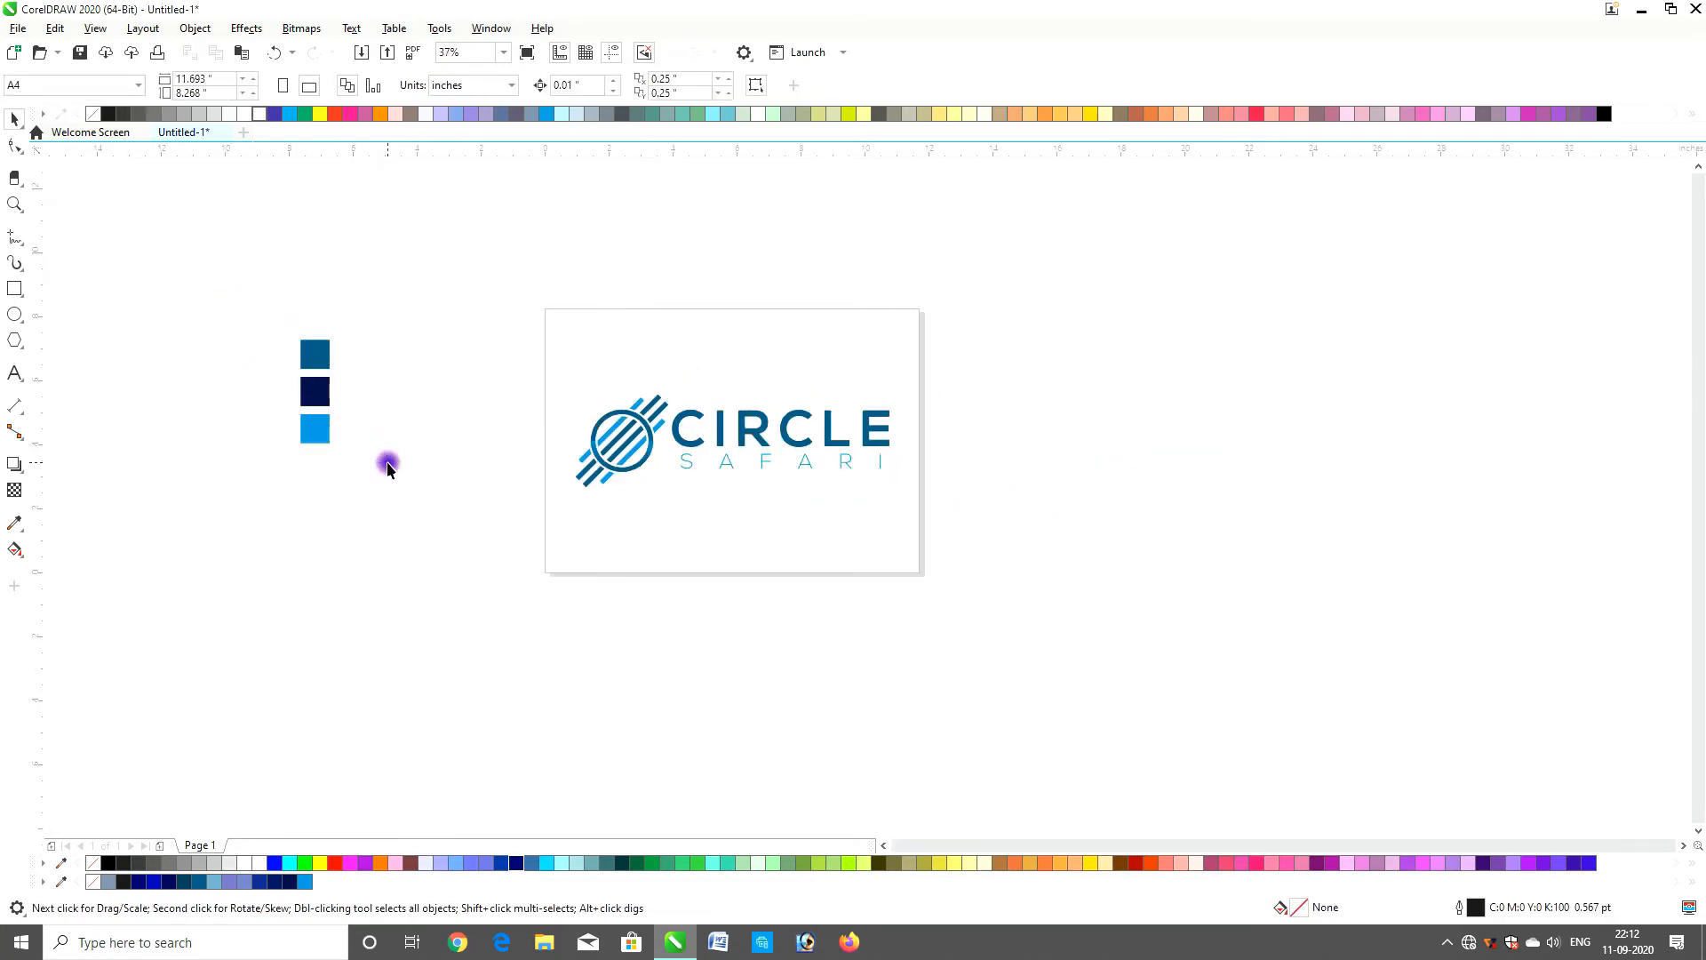
left_click(306, 400)
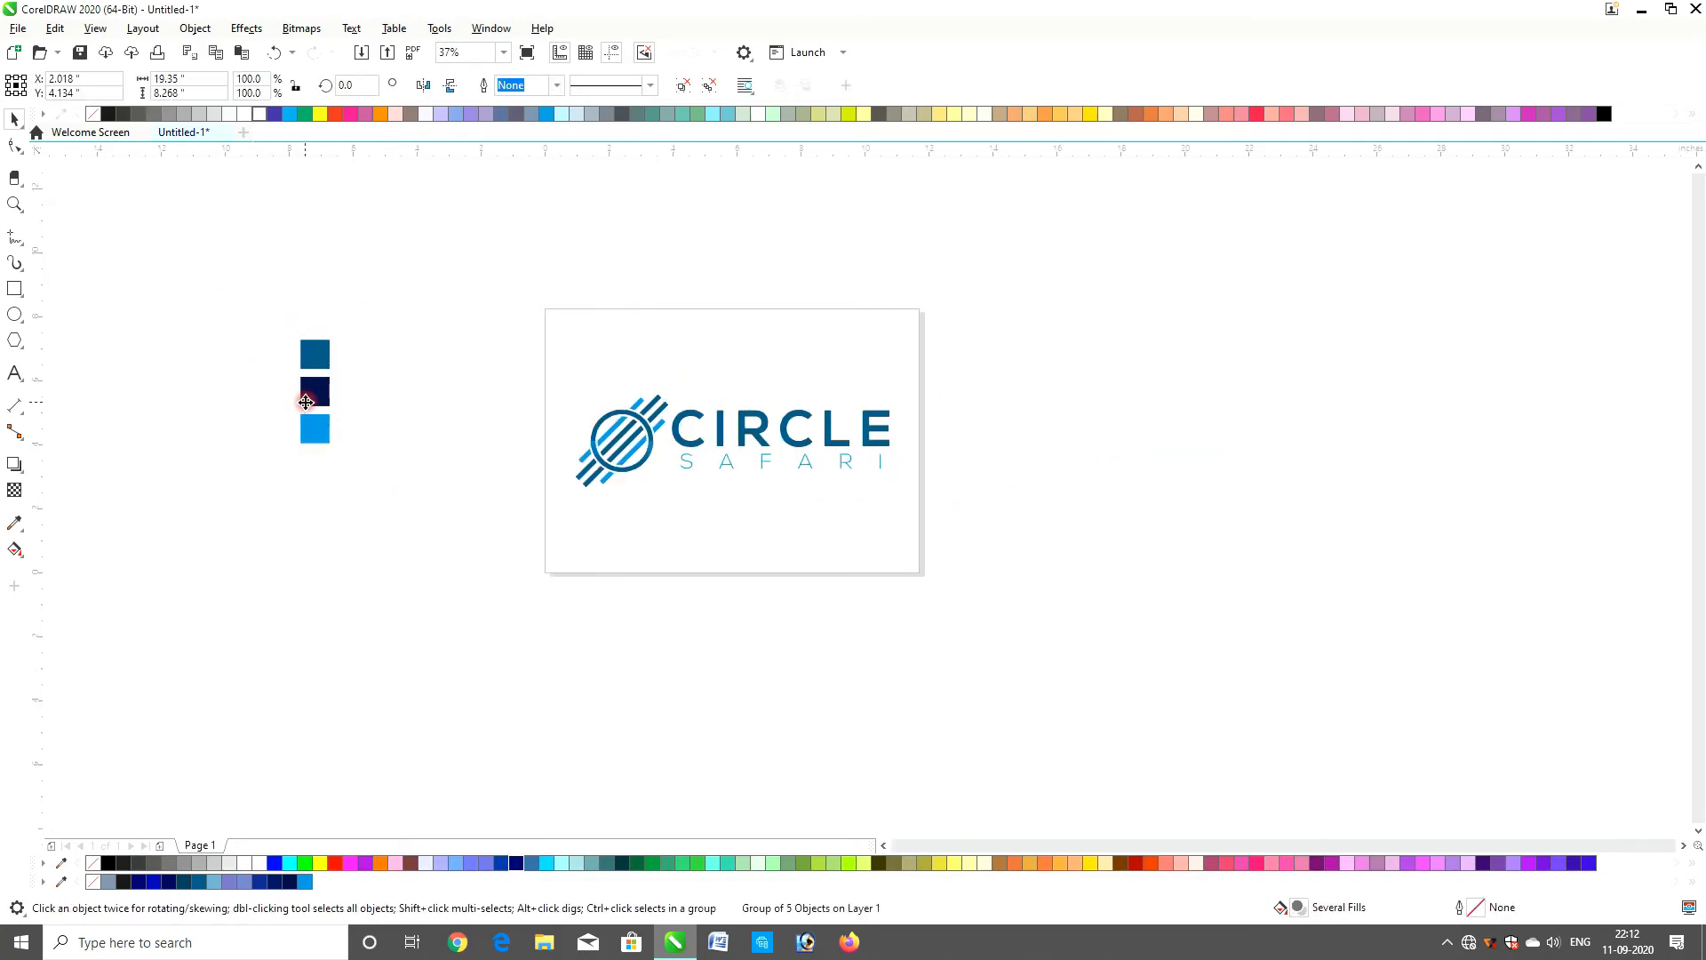
left_click(306, 402, "ctrl")
key("Delete")
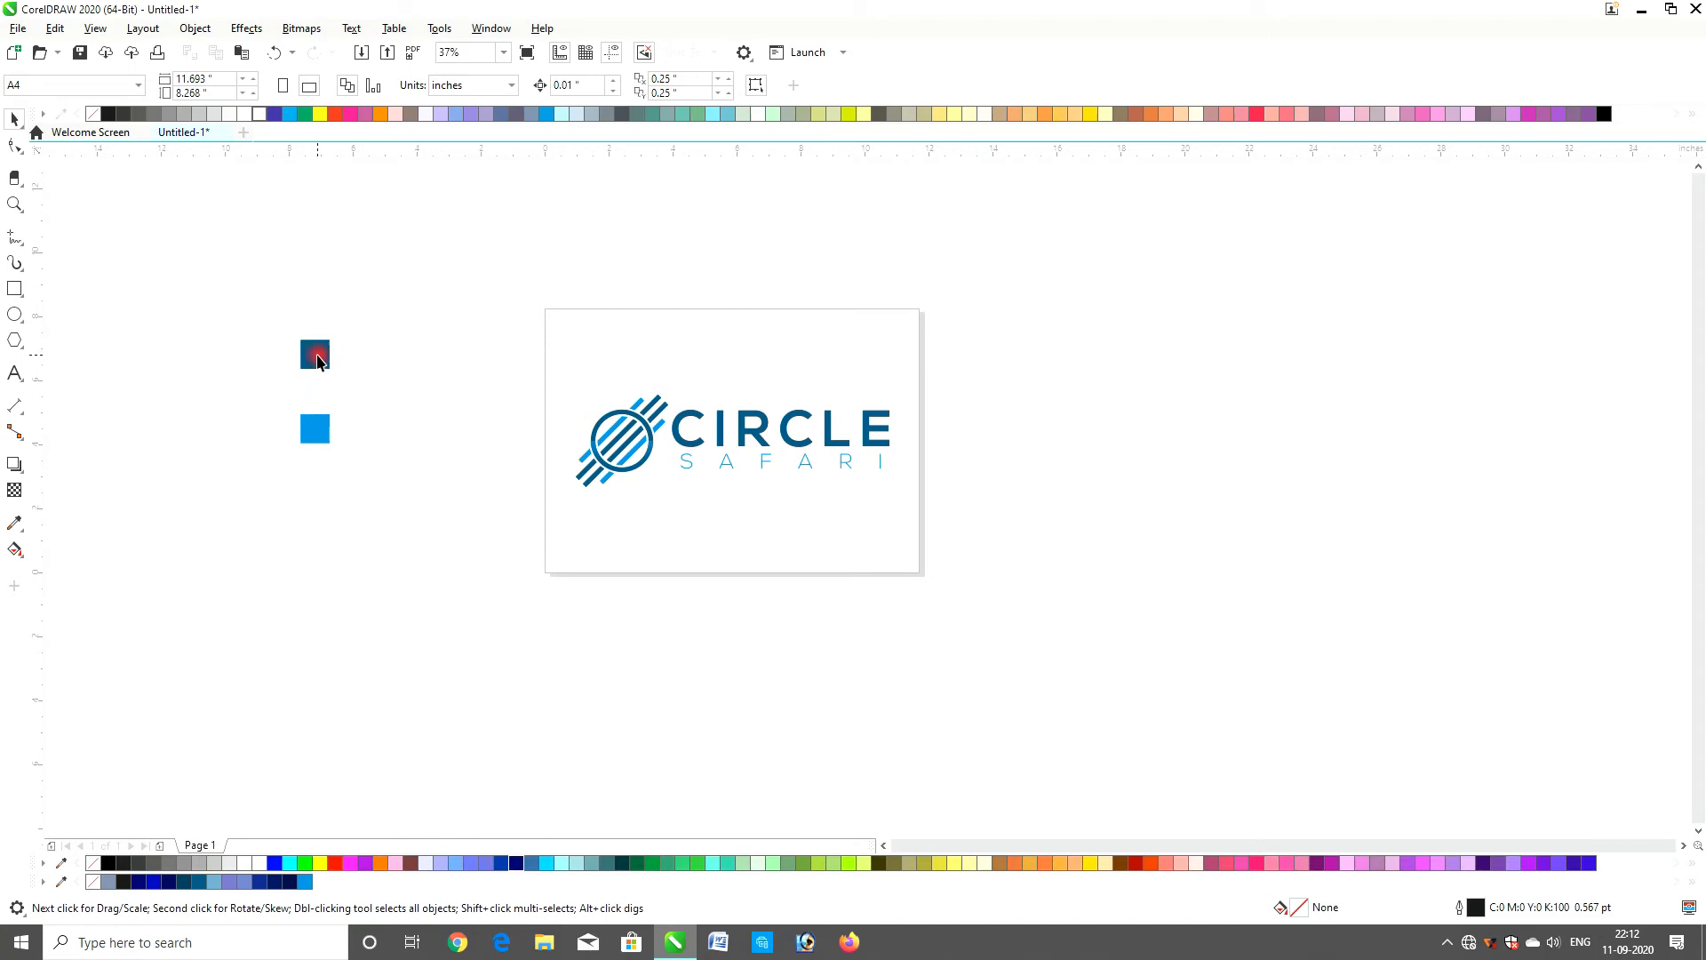
left_click(317, 358, "ctrl")
key("Delete")
left_click(313, 424, "ctrl")
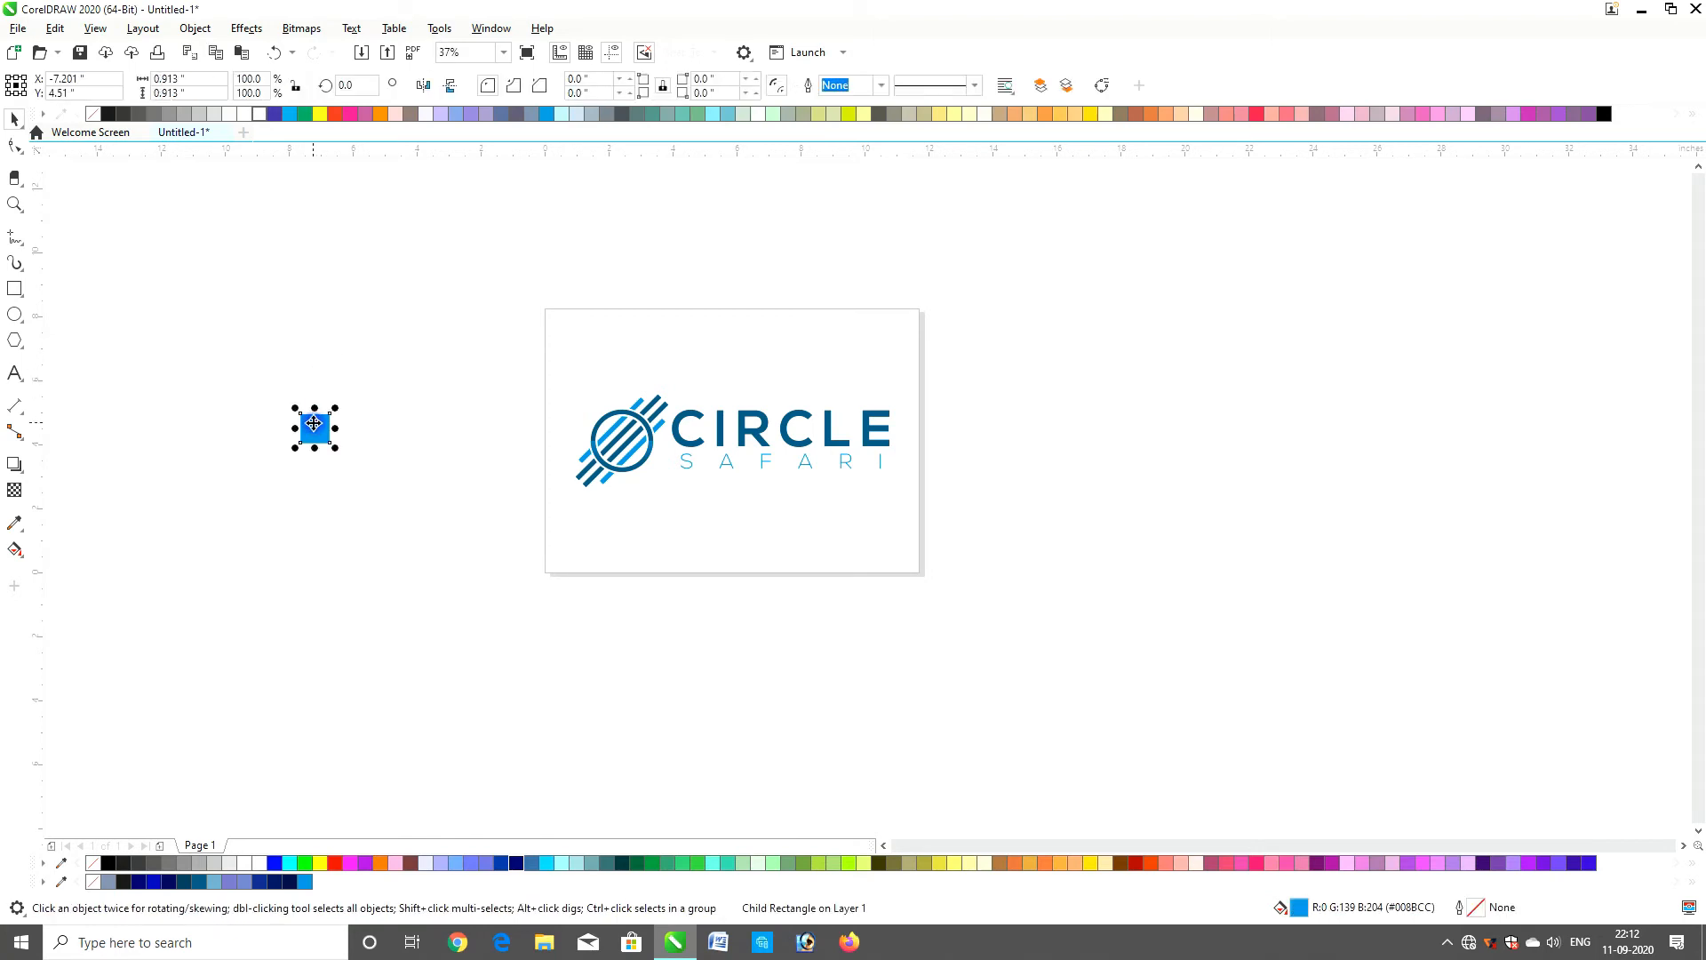
key("Delete")
Export the logo together with its page-sized rectangle to the Desktop as a PNG file named CIRCLE SAFARI LOGO
left_click_drag(475, 220, 1107, 667)
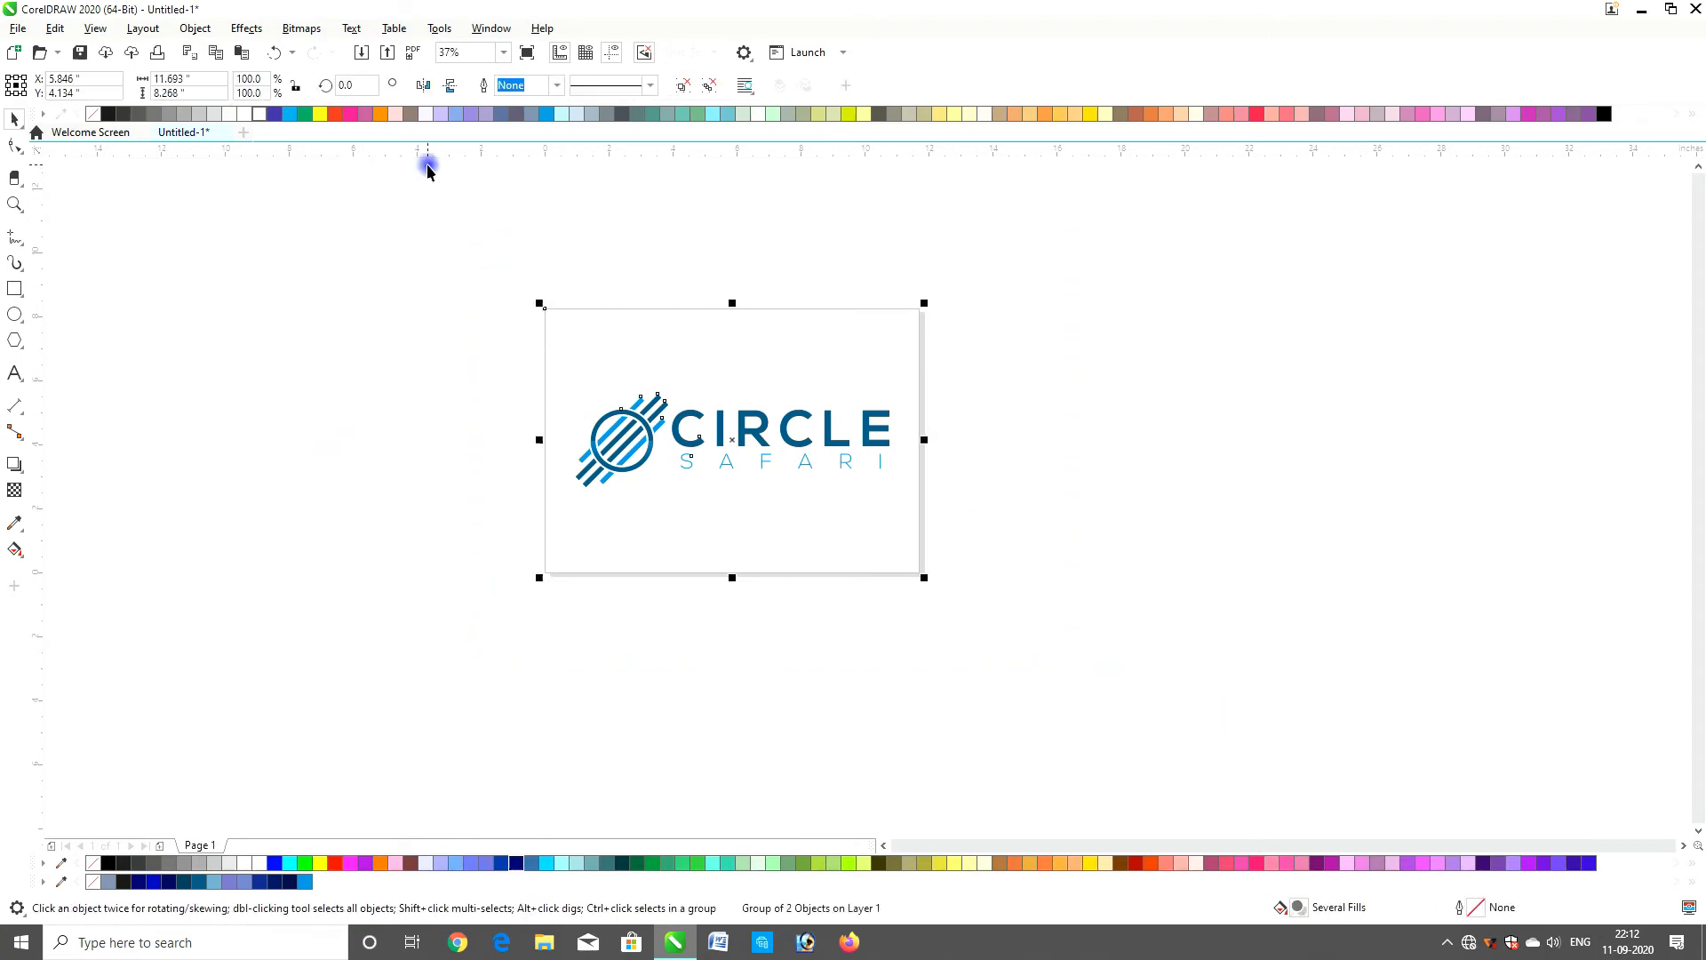
key("ctrl+e")
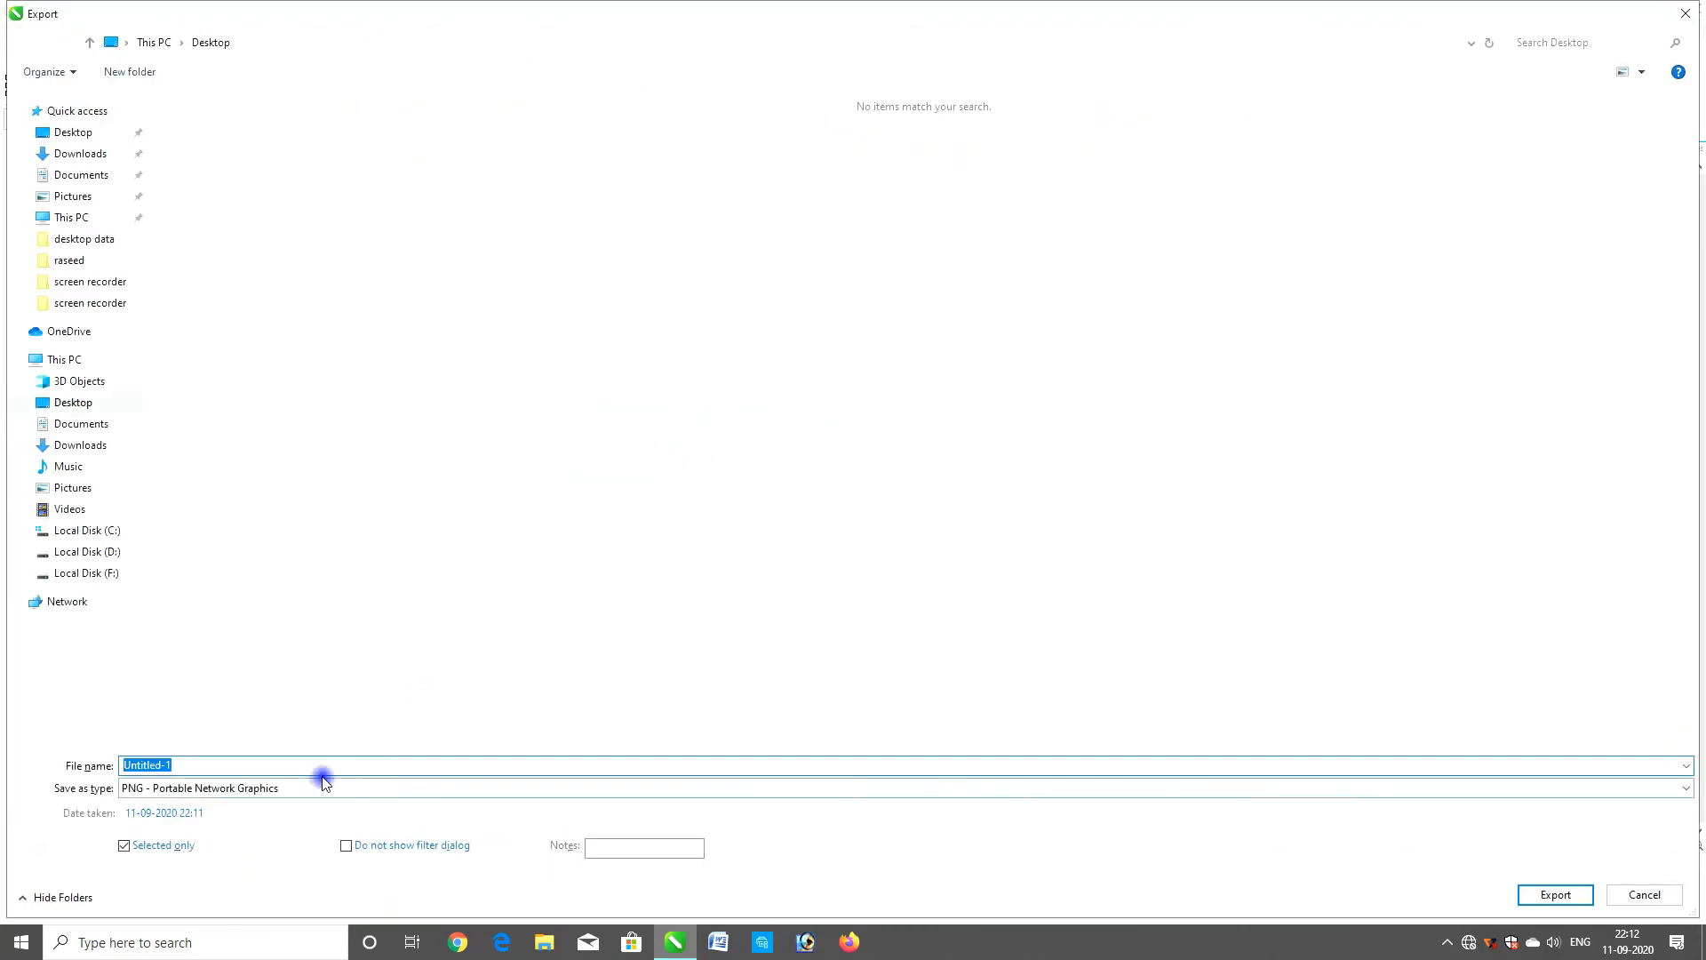
type("CIRCLE SAFARI LOGO")
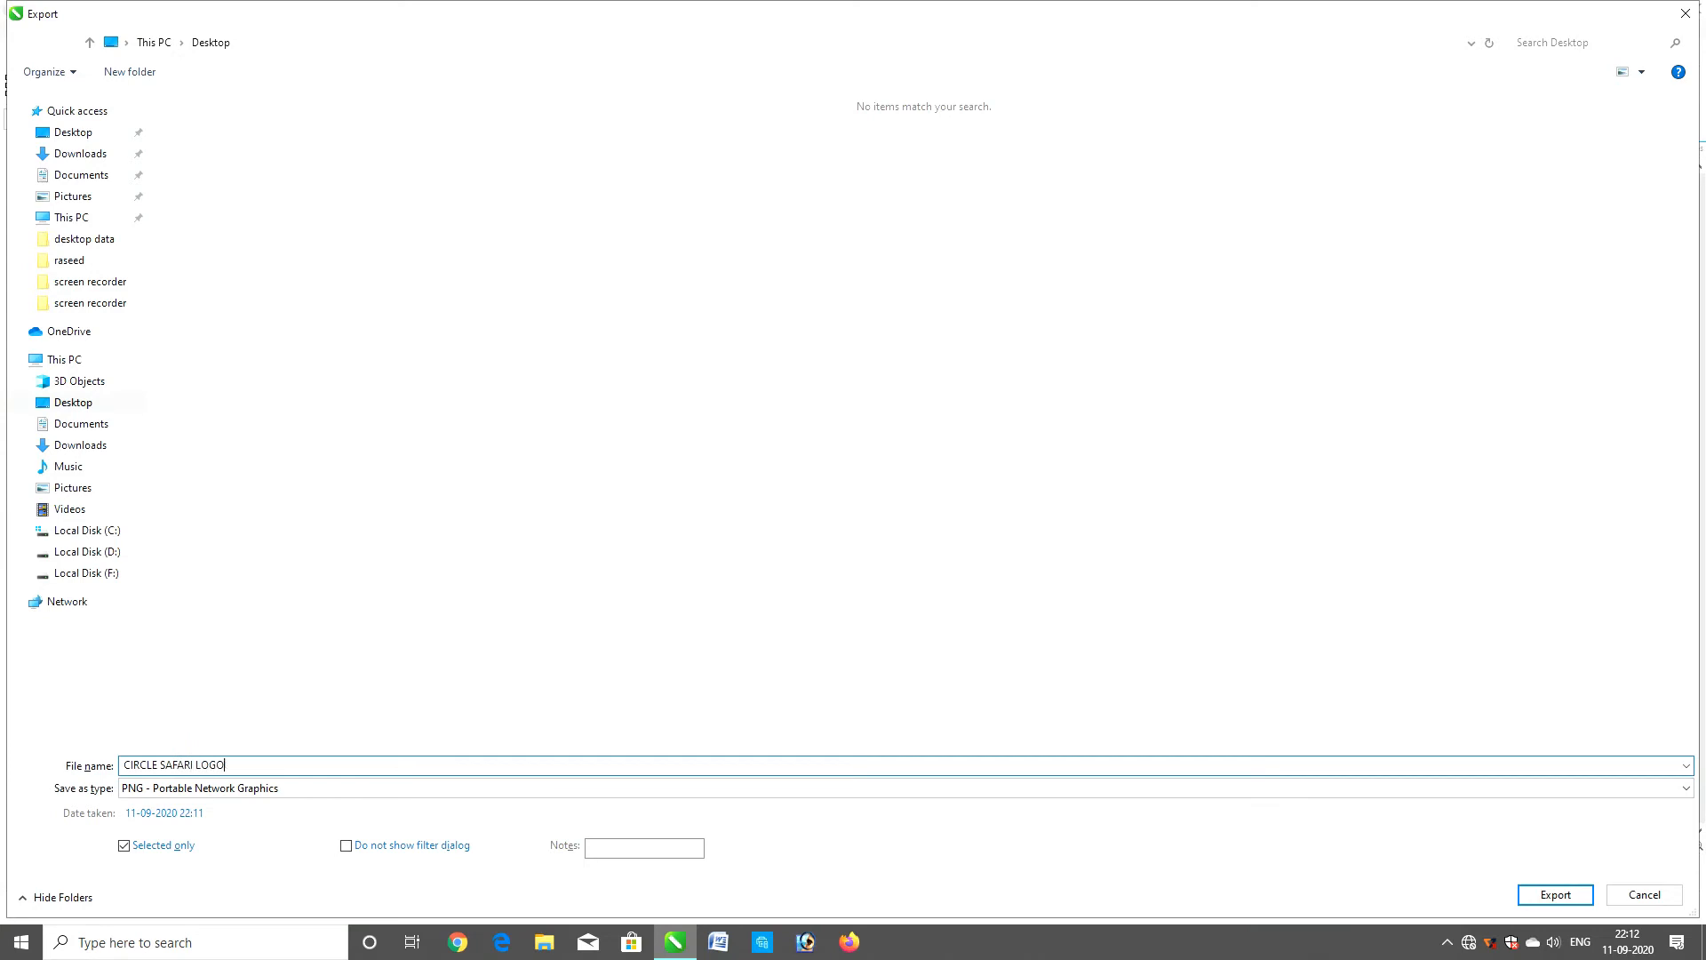
key("Return")
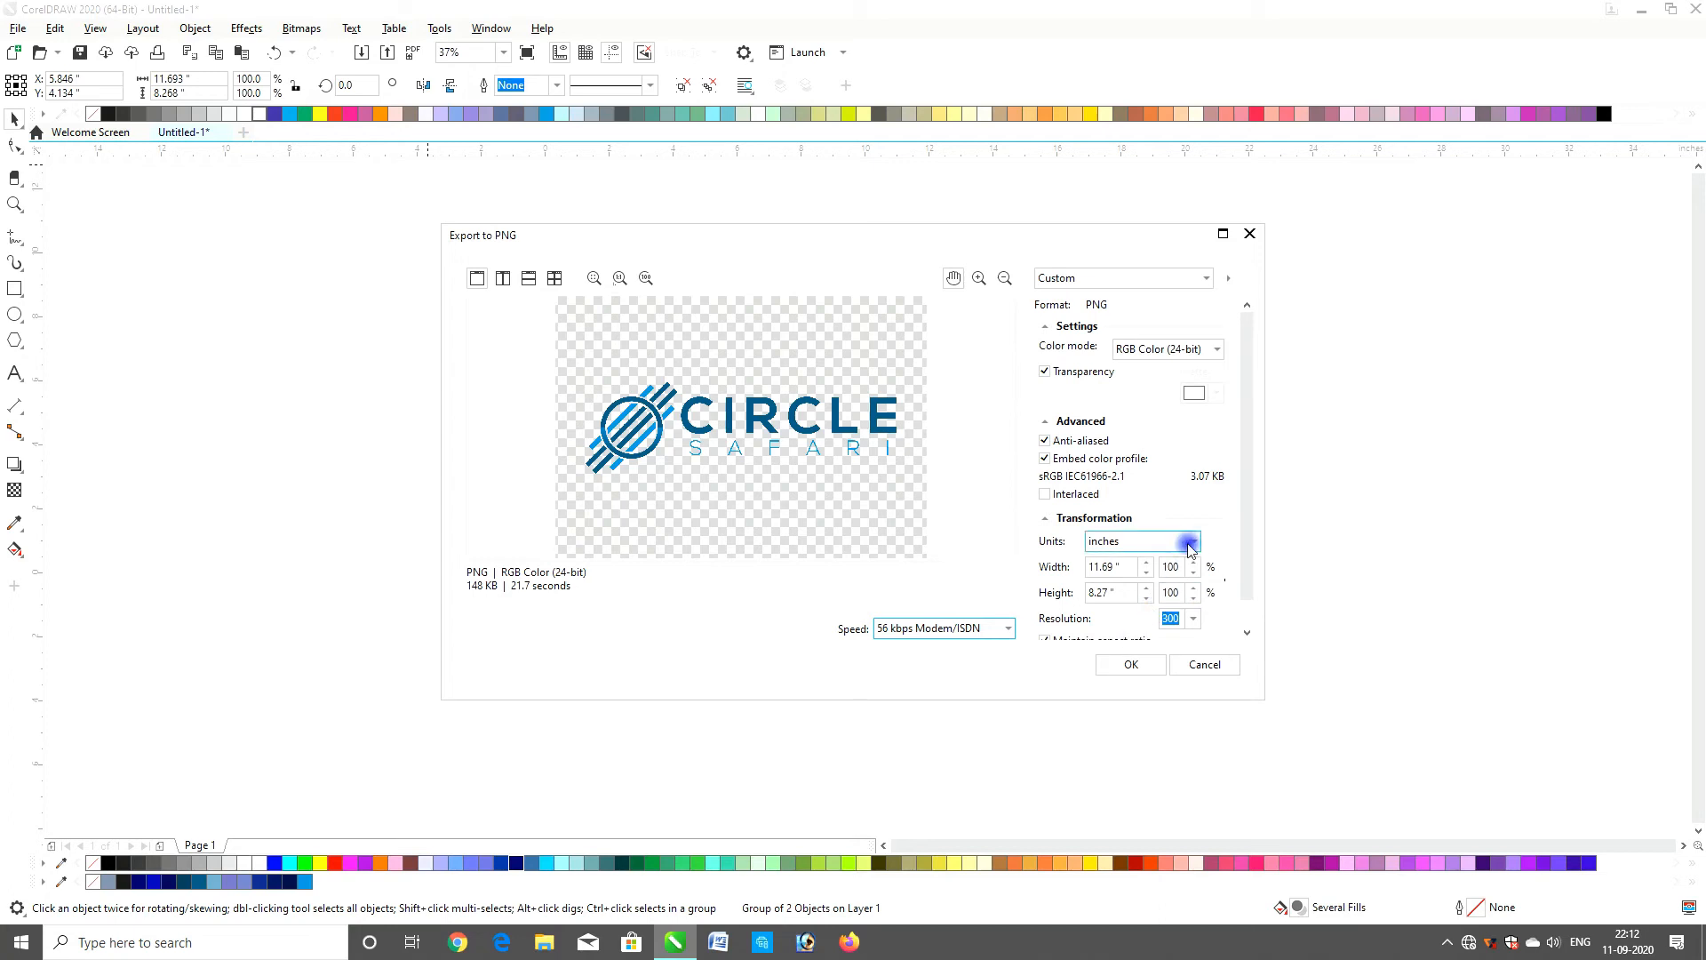
left_click(1130, 667)
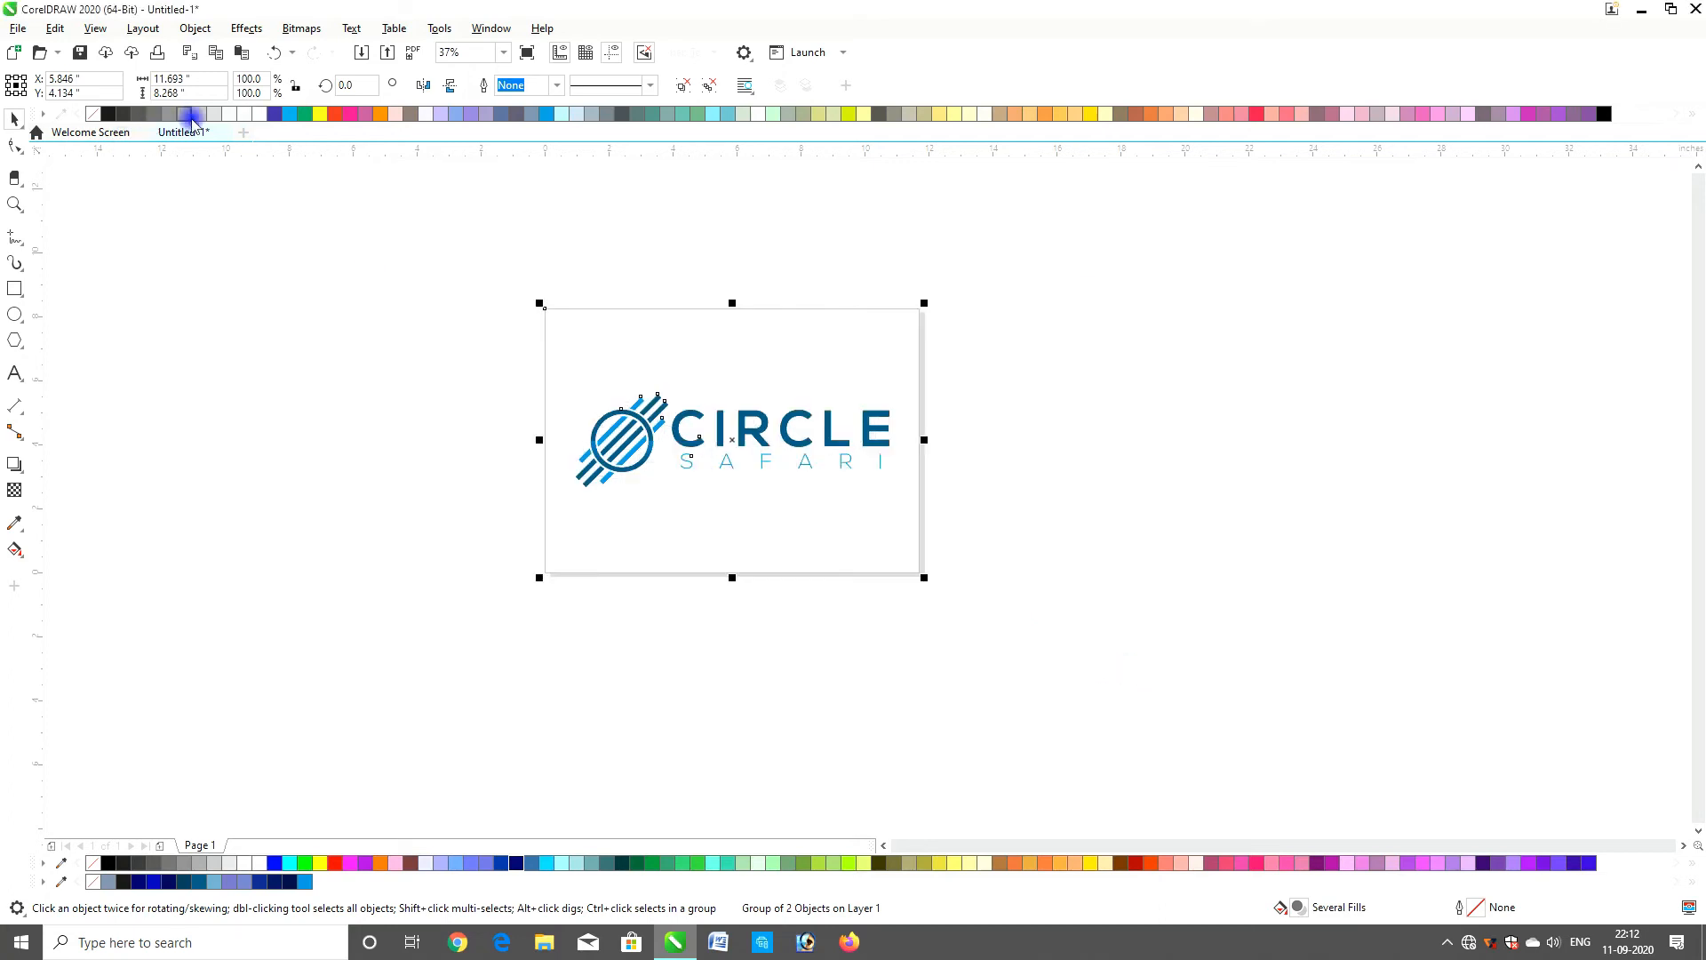
Save the drawing as the CDR file CIRCLE SAFARI LOGO in the desktop data folder and close the program
left_click(80, 52)
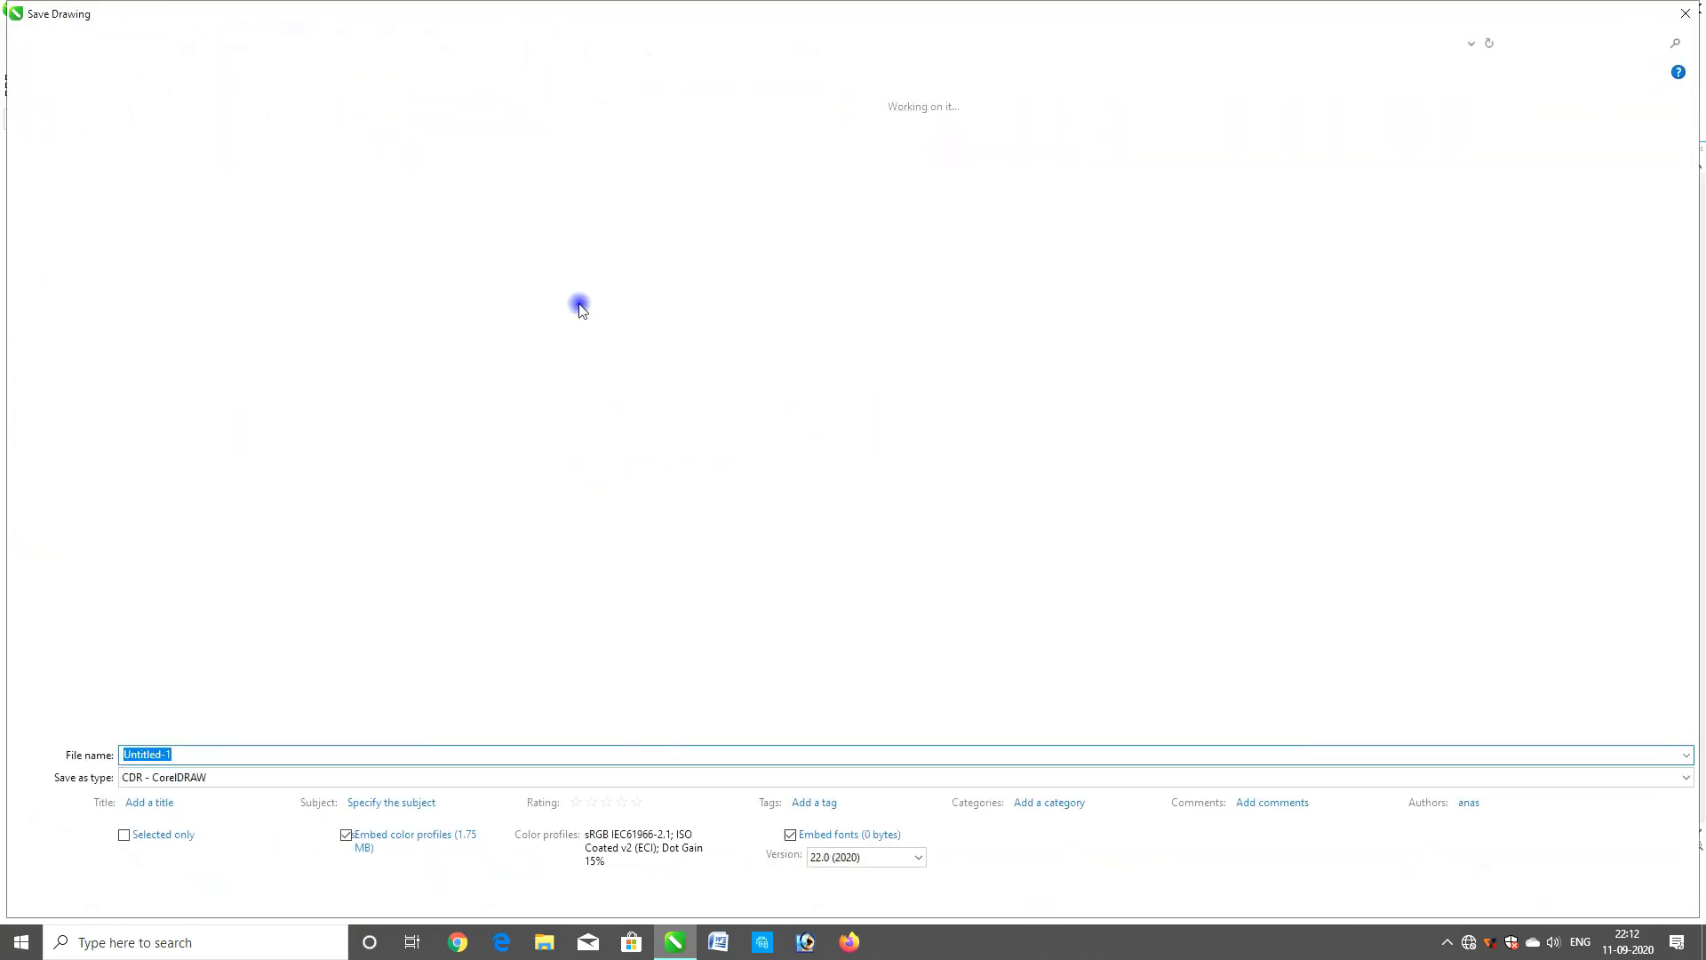
type("CIR")
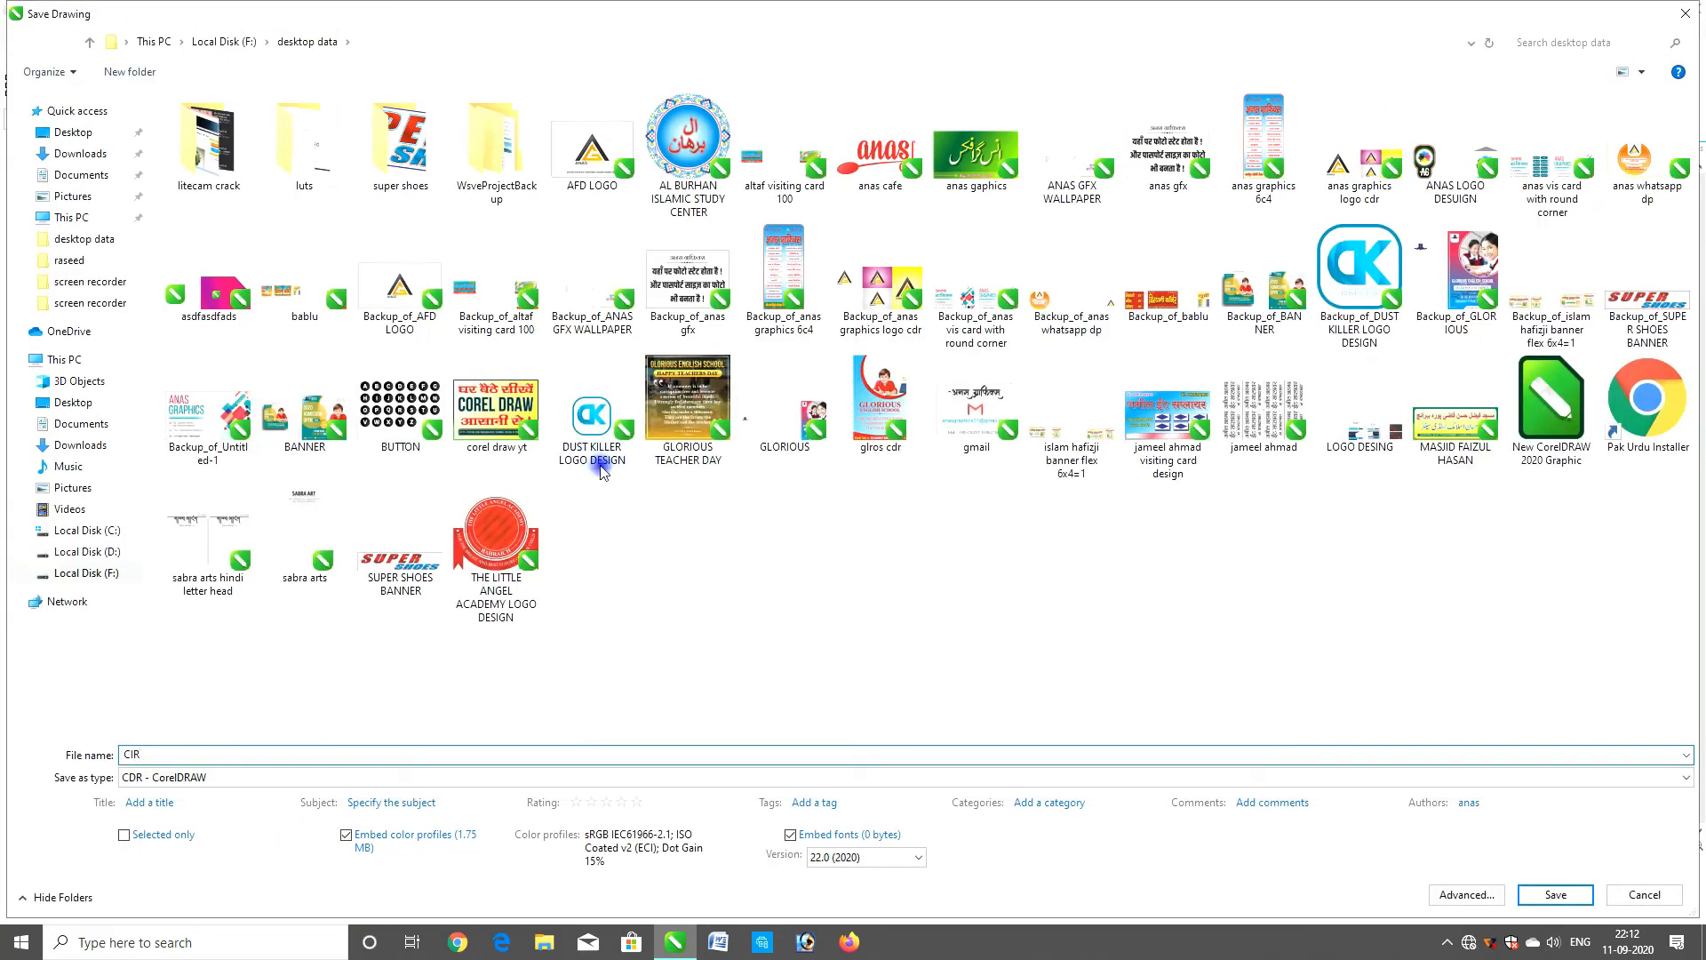
type("CLE SAFARI LOGO")
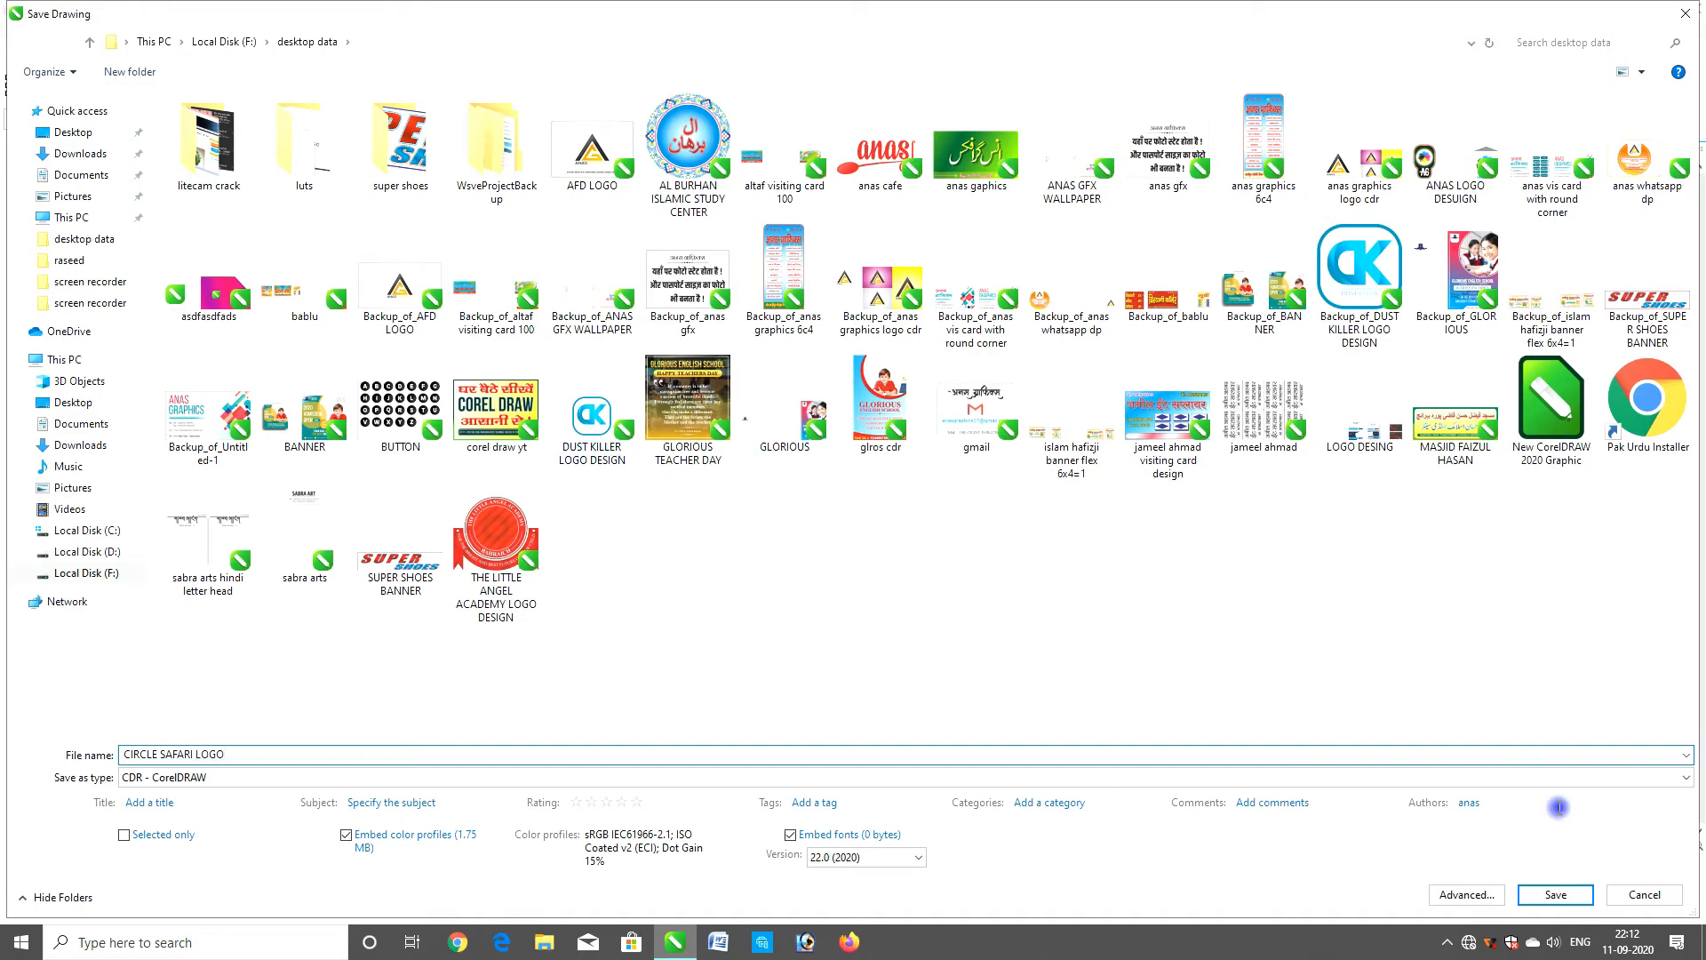
left_click(1557, 896)
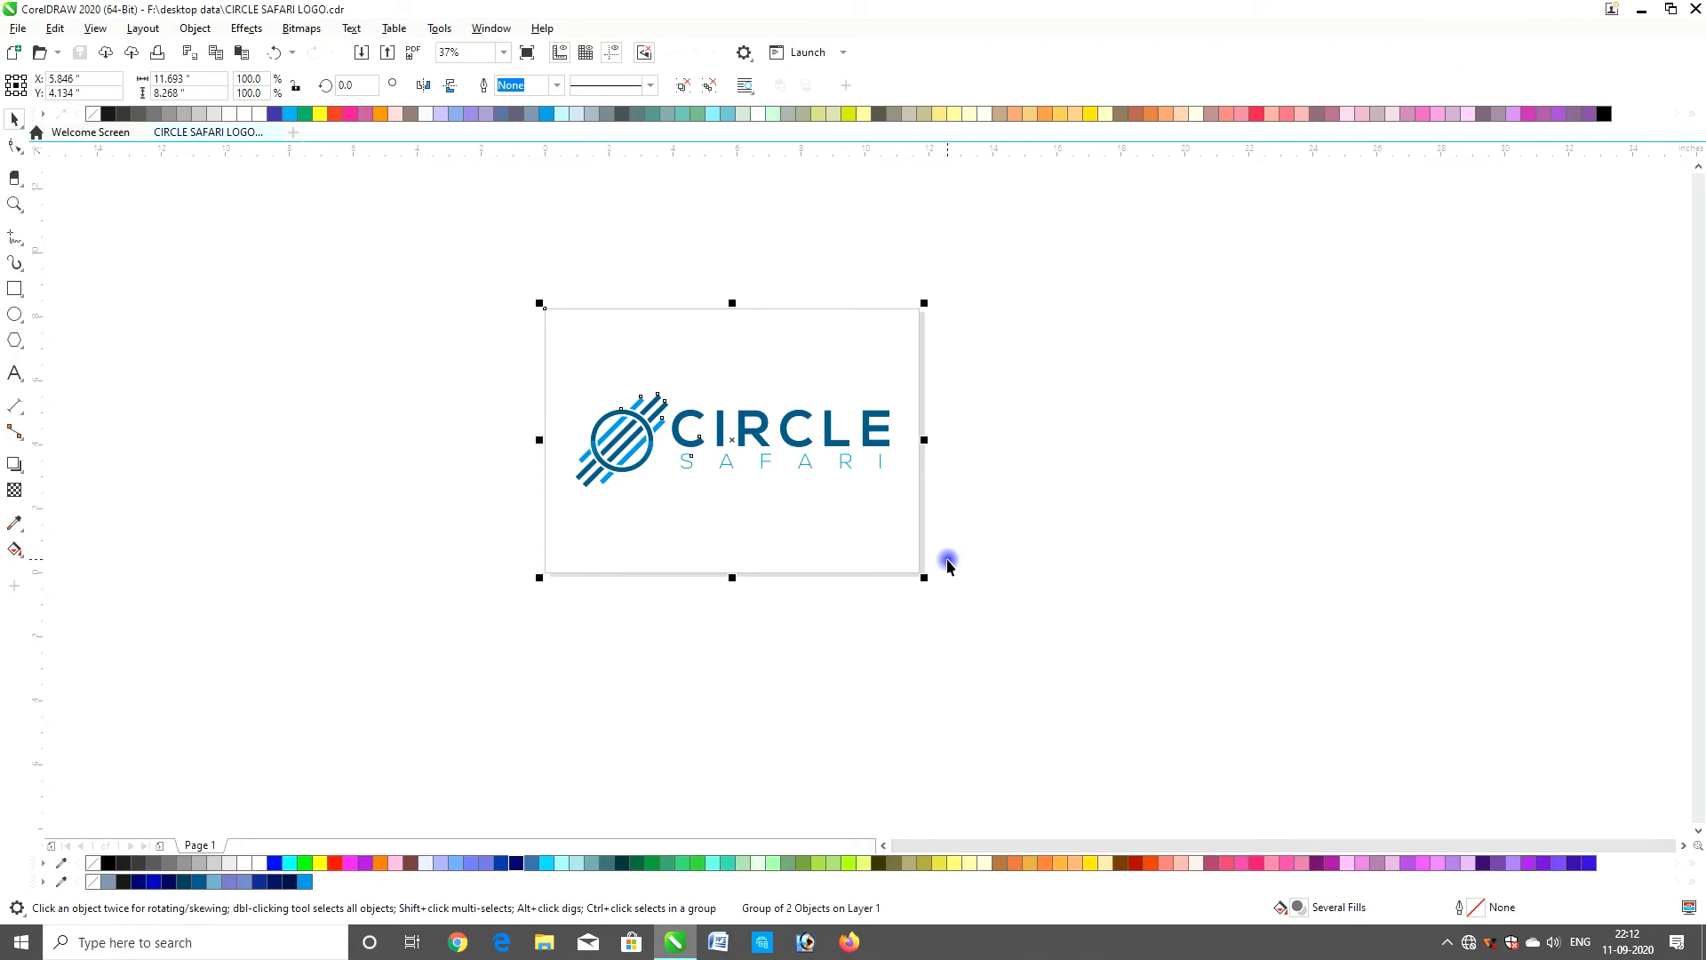
key("alt+F4")
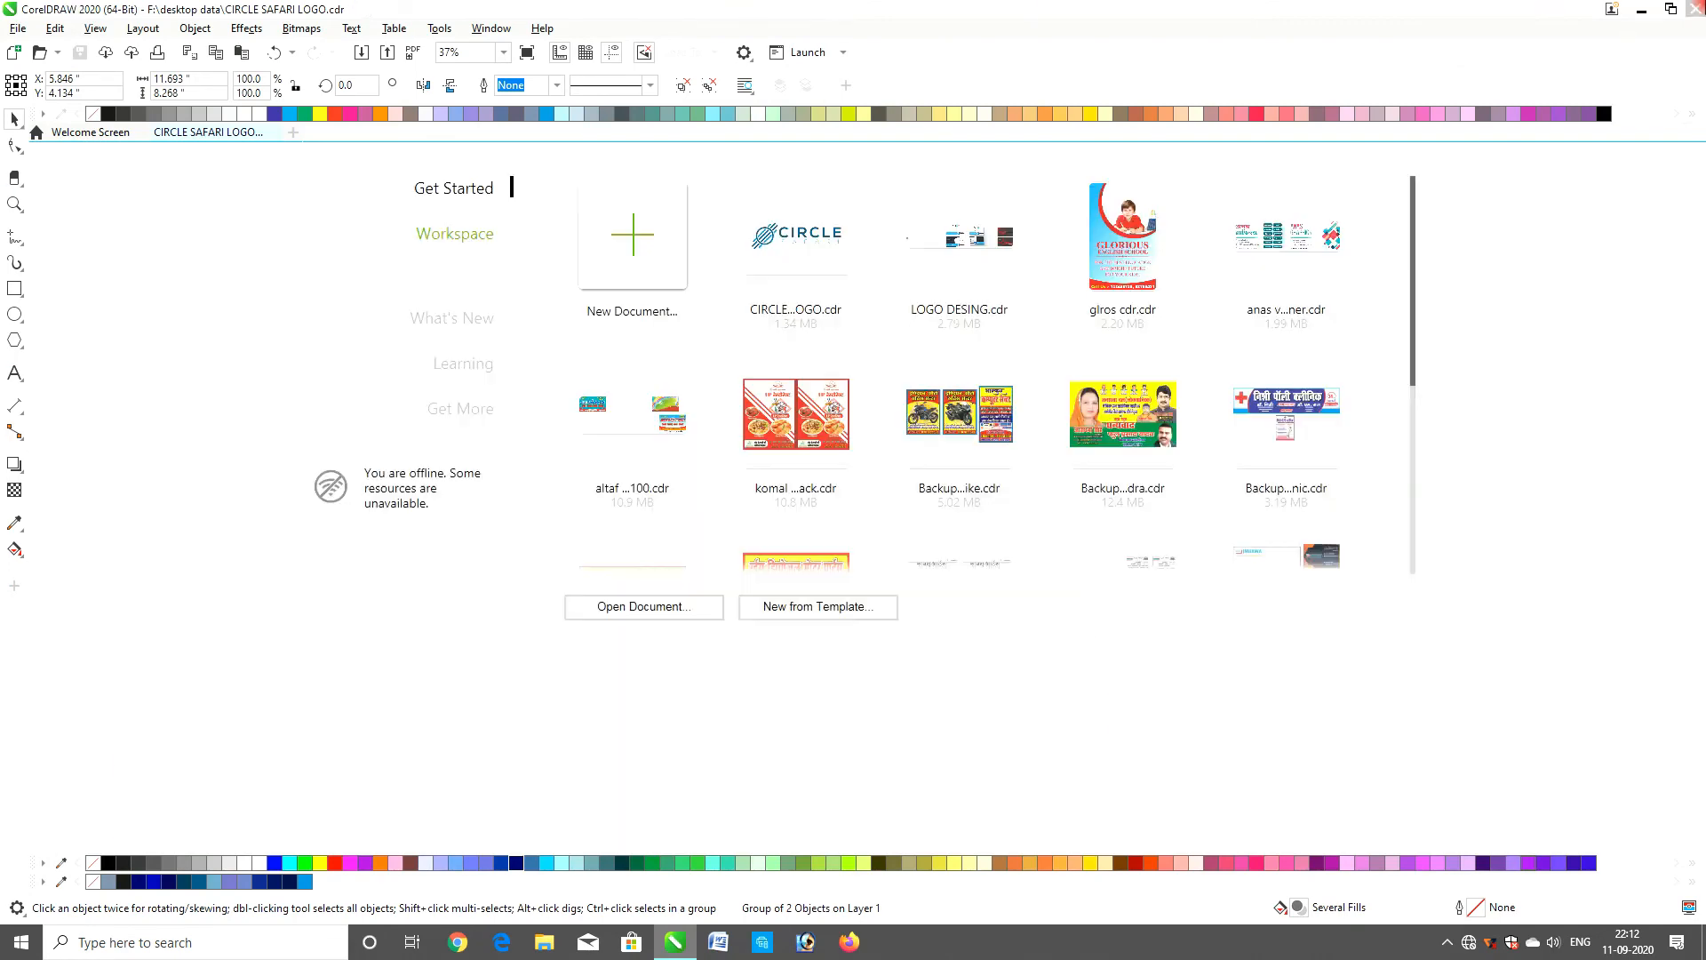